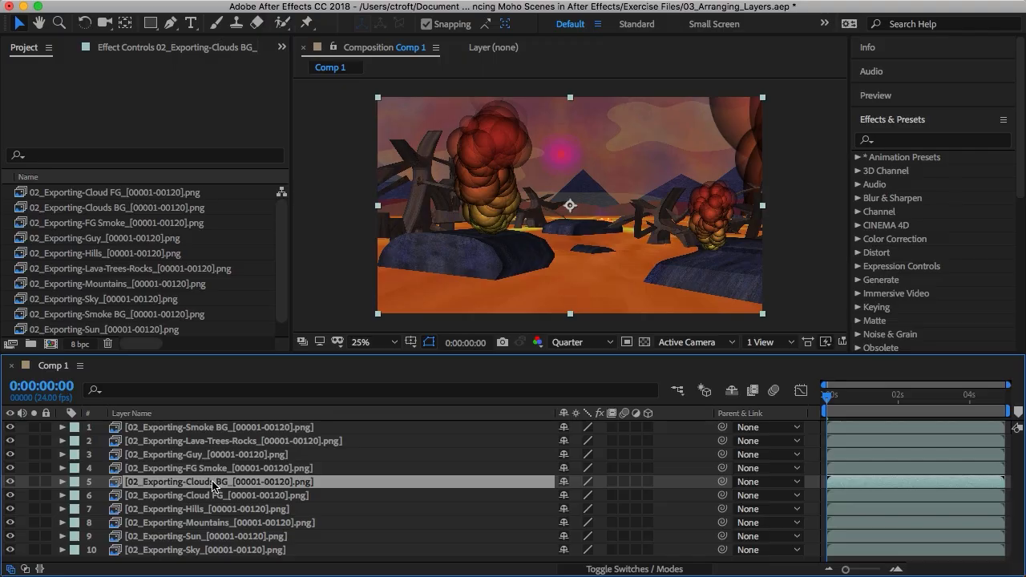
pyautogui.moveTo(215, 485); pyautogui.dragTo(209, 505)
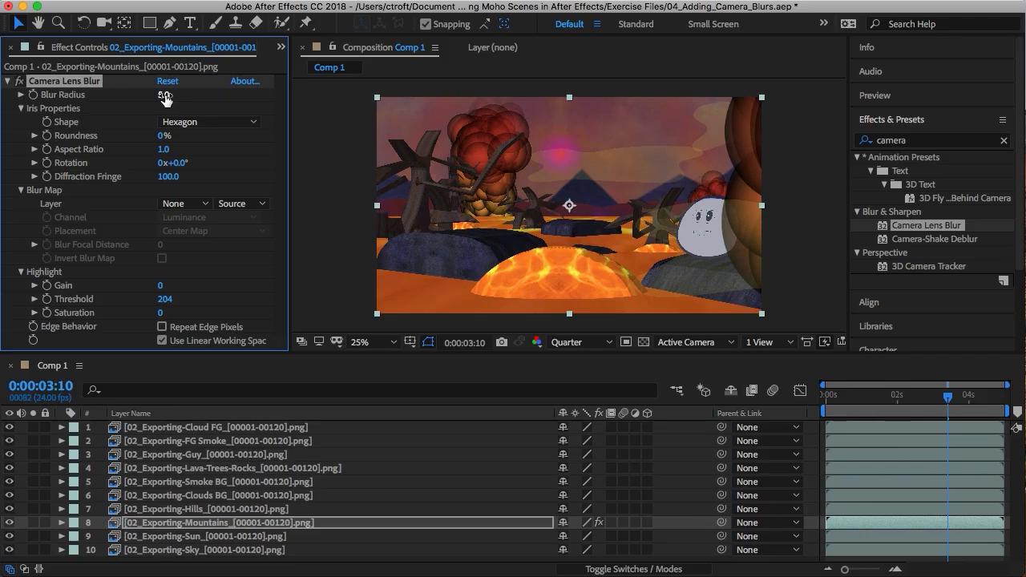
pyautogui.moveTo(165, 97); pyautogui.dragTo(176, 94)
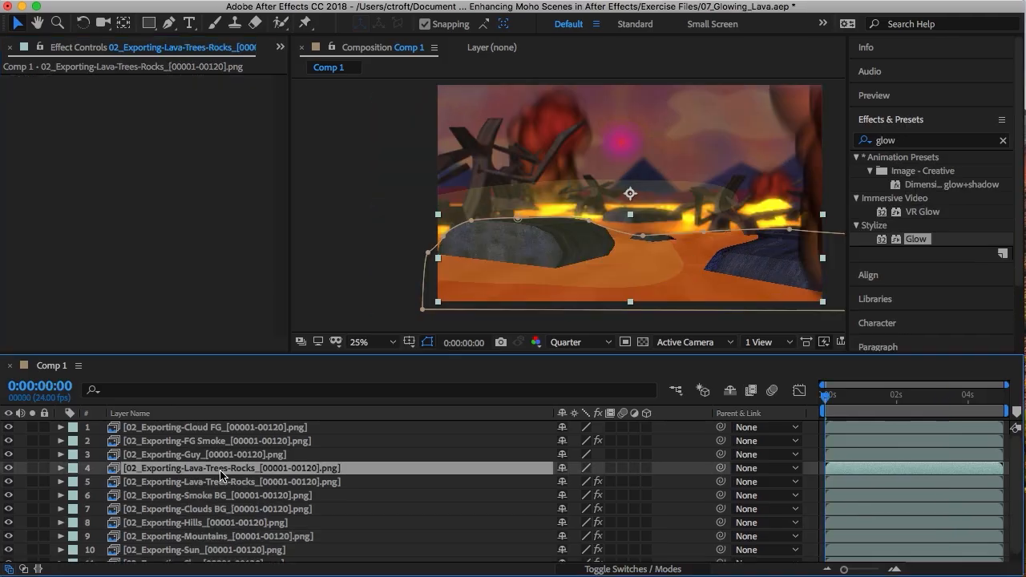
pyautogui.click(895, 395)
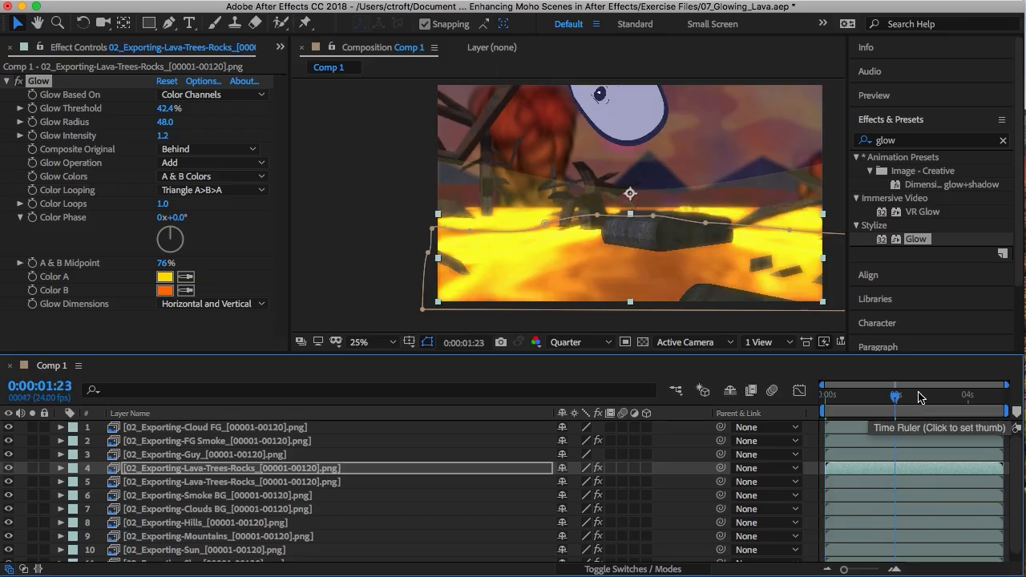
pyautogui.moveTo(929, 399); pyautogui.dragTo(962, 396)
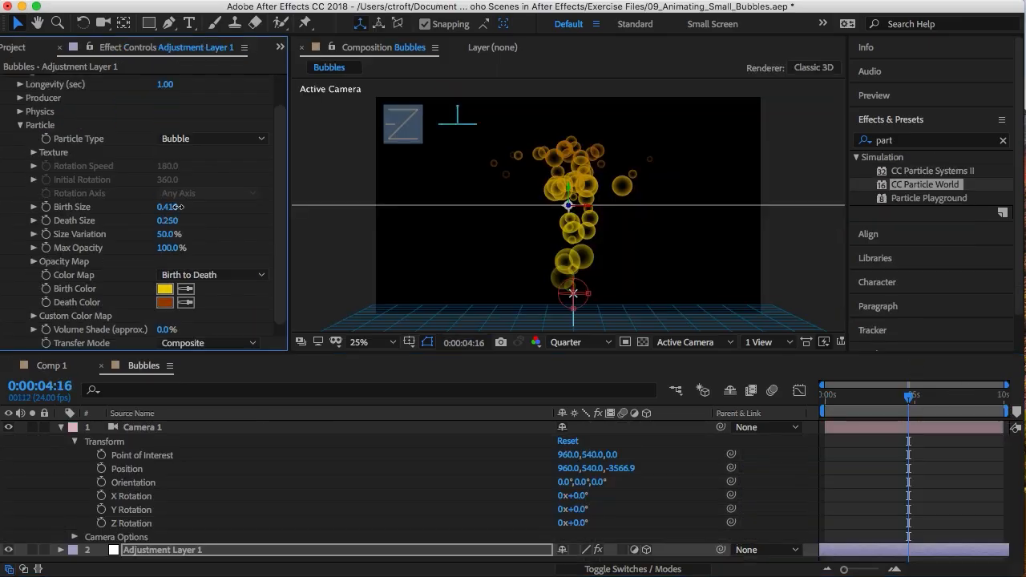
pyautogui.moveTo(178, 207); pyautogui.dragTo(195, 221)
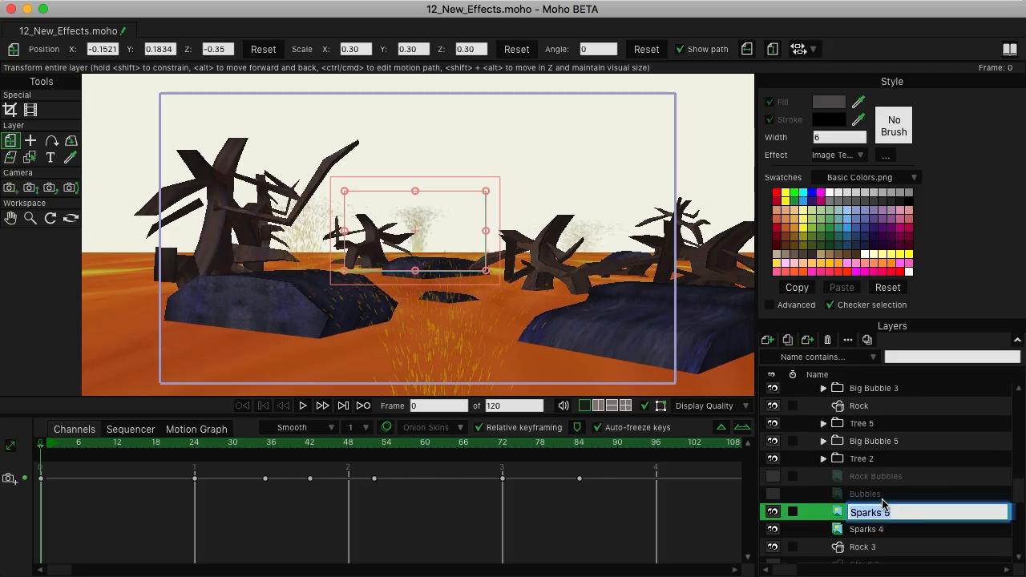
pyautogui.click(880, 492)
pyautogui.click(880, 510)
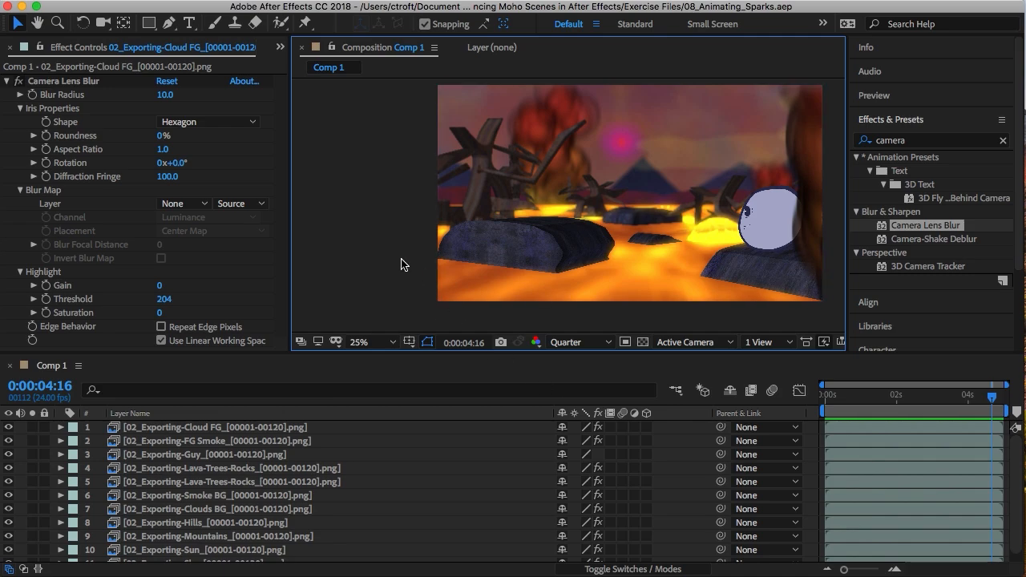
# Preview the lava scene animation in Comp 1 and park the current time at 0:00:02:03
pyautogui.press('space')
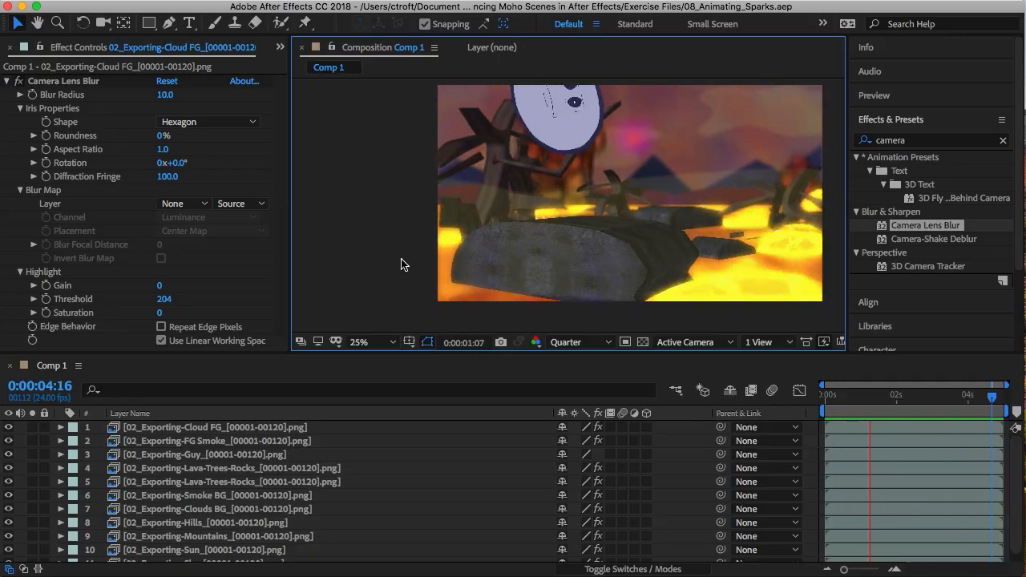
pyautogui.press('space')
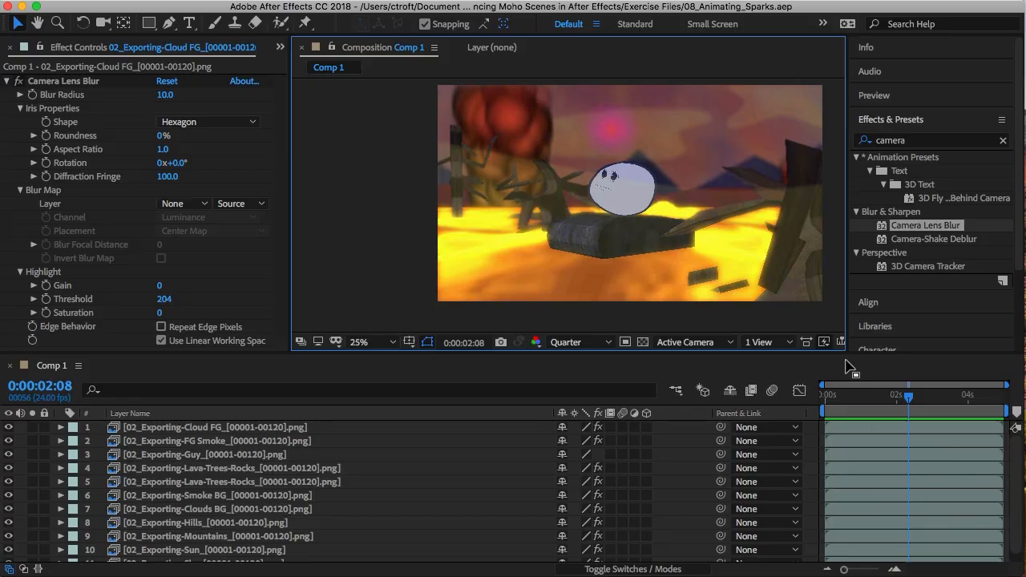
pyautogui.moveTo(879, 409); pyautogui.dragTo(901, 413)
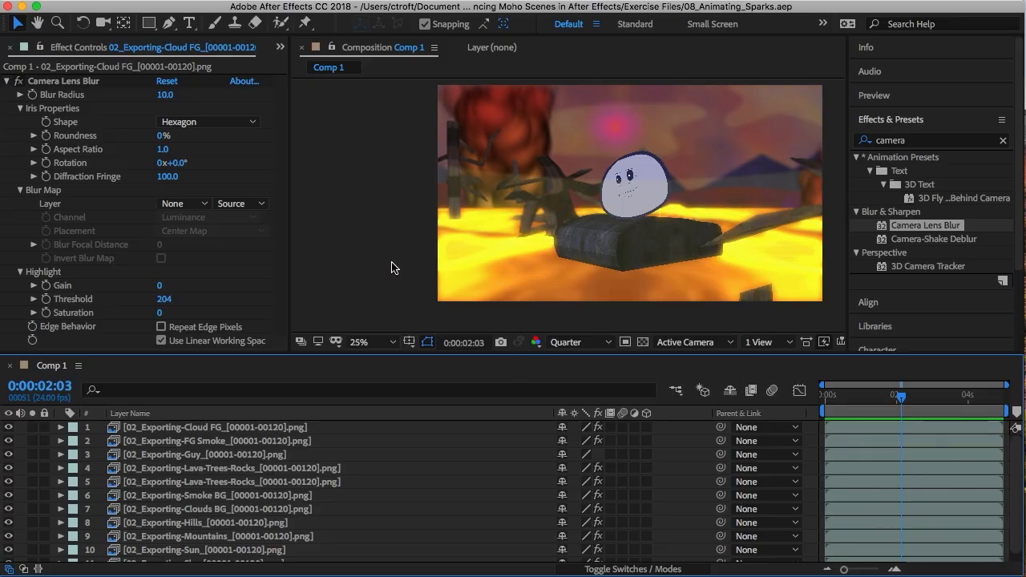
# Create a new HDTV 1080 24 composition named Sparks with a duration of 10 seconds
pyautogui.press('super+n')
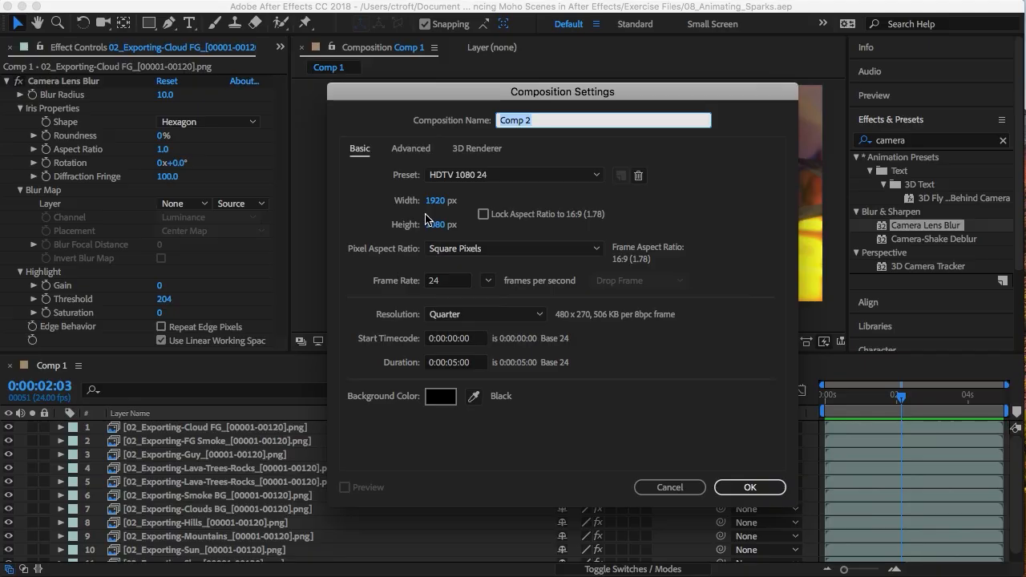
pyautogui.click(547, 121)
pyautogui.moveTo(546, 121); pyautogui.dragTo(474, 117)
pyautogui.write('Sparks')
pyautogui.click(456, 363)
pyautogui.doubleClick(454, 363)
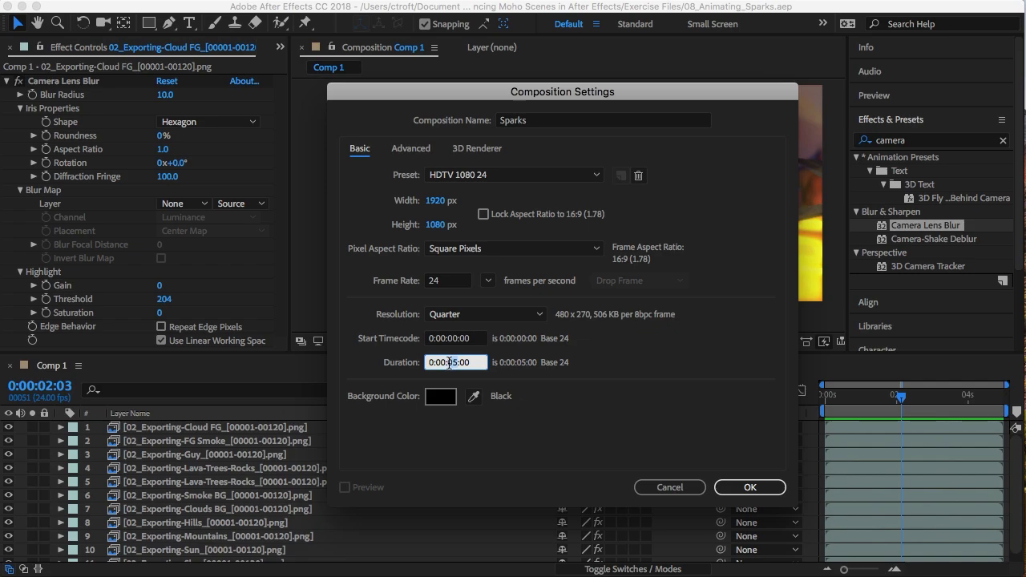
pyautogui.write('10')
pyautogui.click(743, 492)
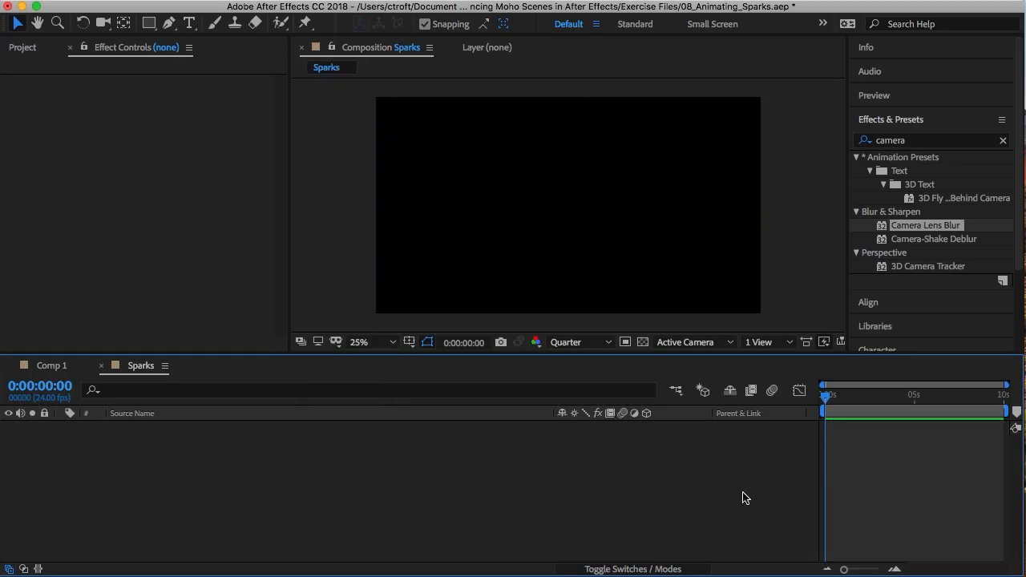
# Add an adjustment layer to the Sparks composition
pyautogui.click(46, 367)
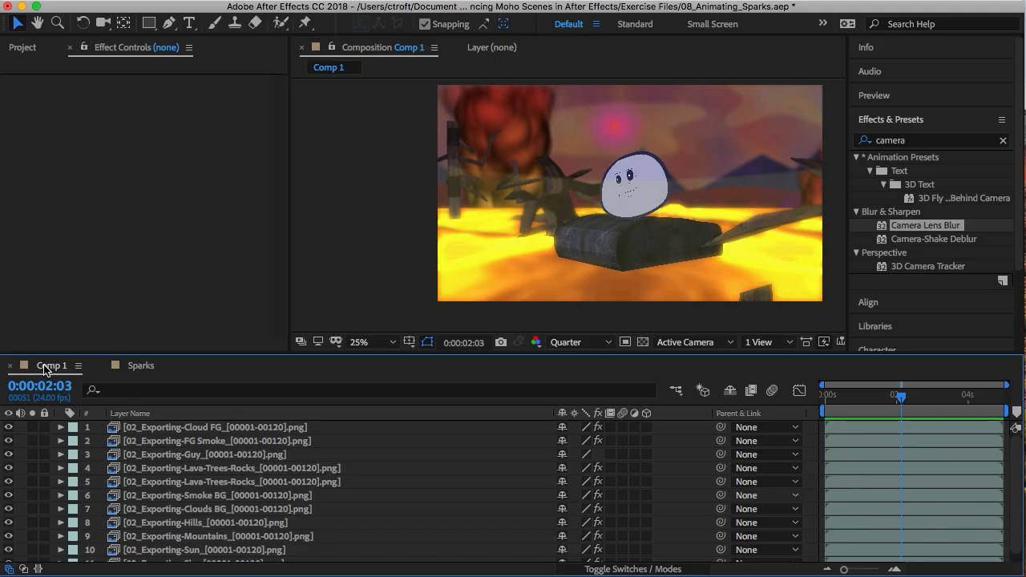
pyautogui.click(142, 367)
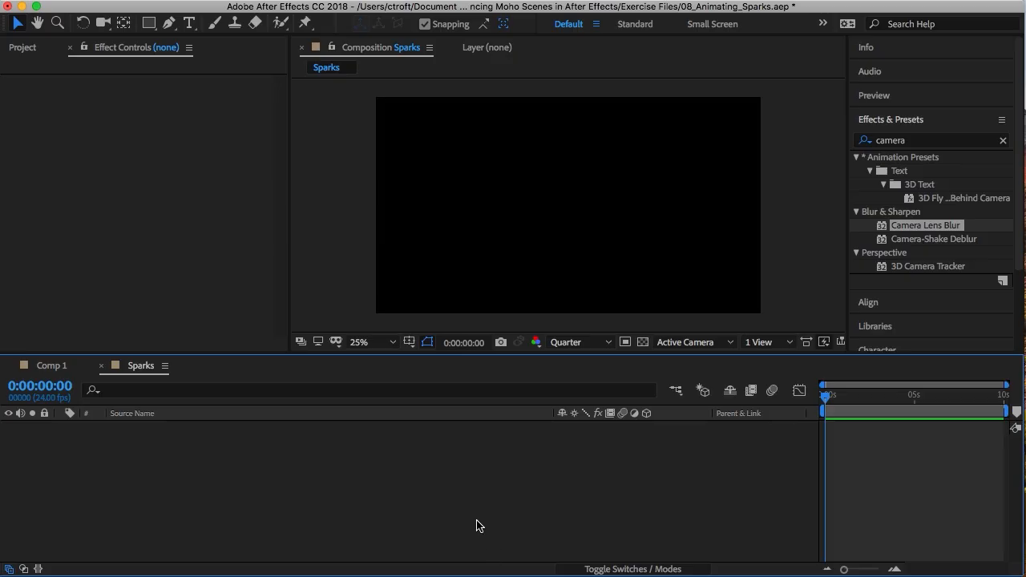
pyautogui.press('super+alt+y')
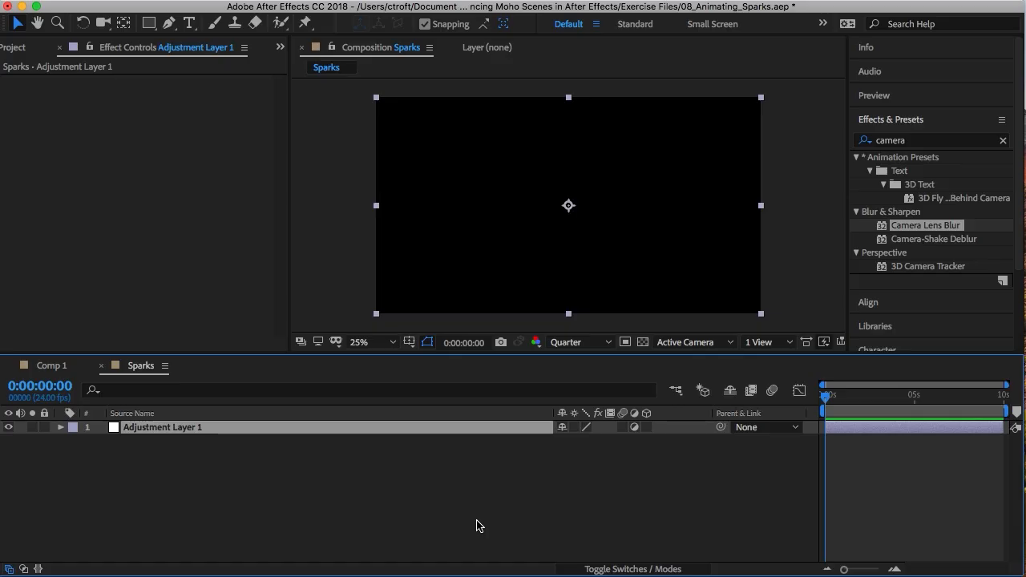
pyautogui.click(477, 526)
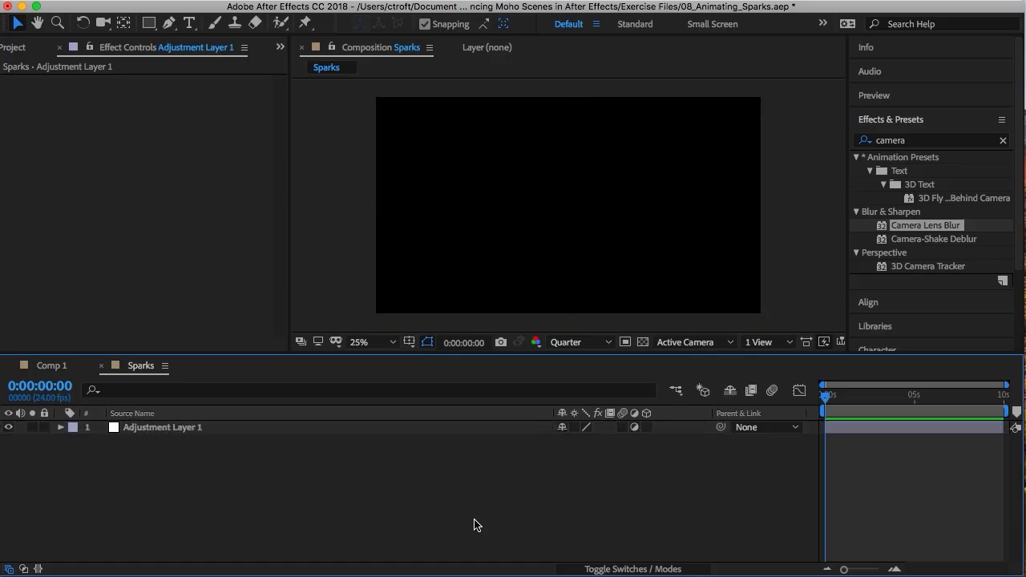
pyautogui.click(234, 428)
pyautogui.click(350, 516)
# Find the CC Particle World effect and apply it to the adjustment layer in Sparks
pyautogui.click(940, 139)
pyautogui.write('part')
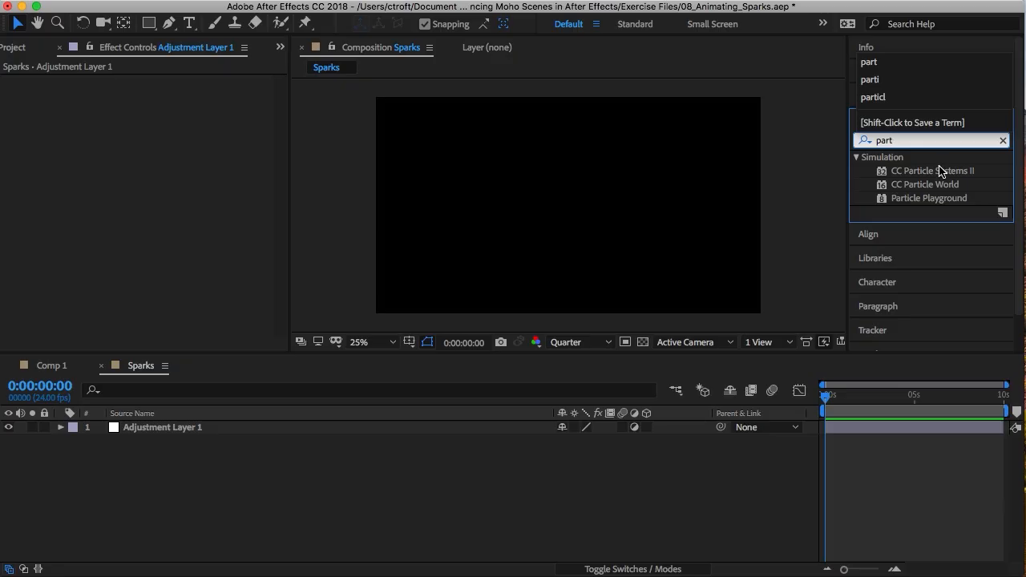
pyautogui.click(928, 198)
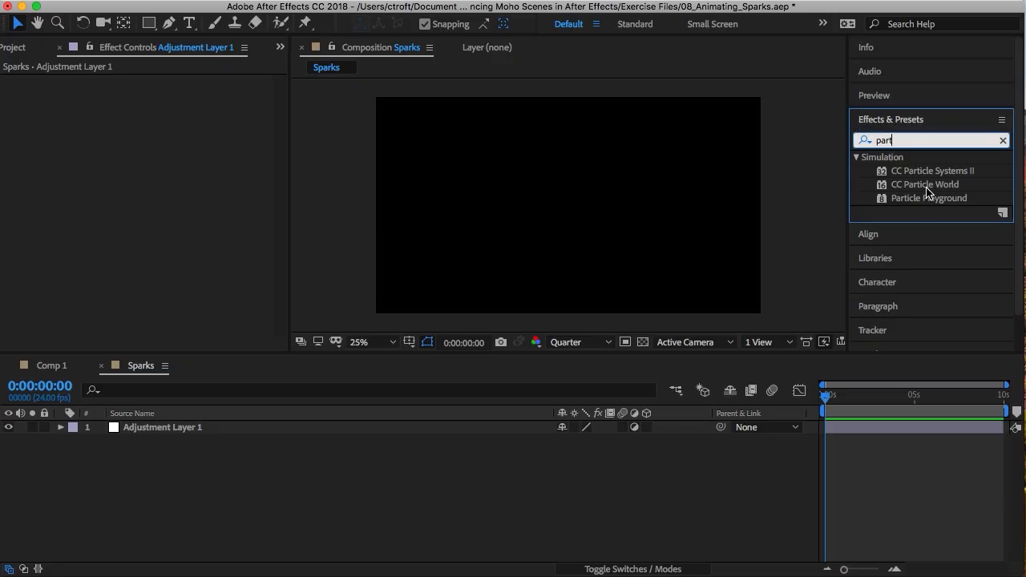
pyautogui.click(927, 187)
pyautogui.moveTo(928, 190); pyautogui.dragTo(177, 429)
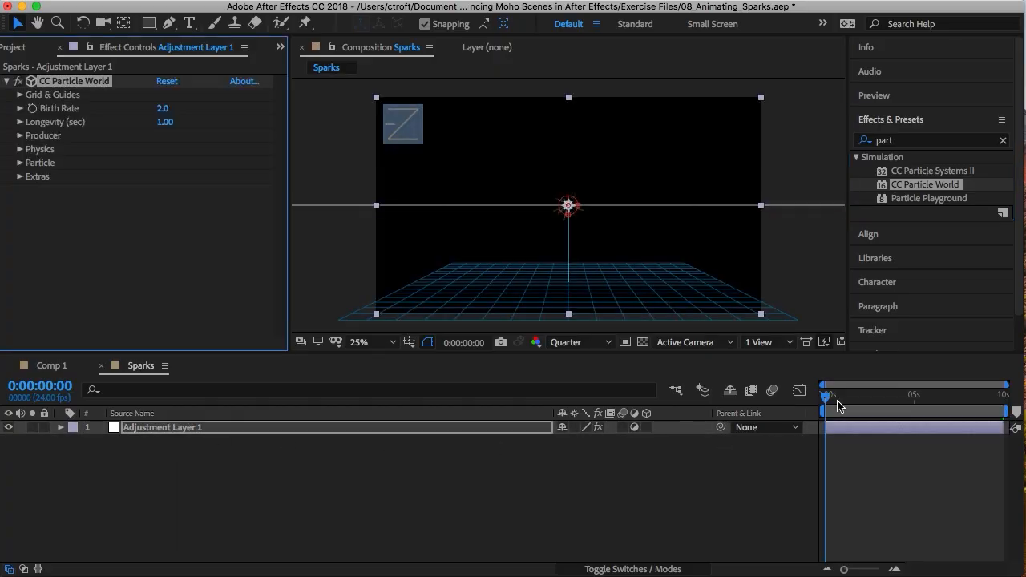
# Preview the default particle animation and park the current time at 0:00:00:10
pyautogui.click(882, 484)
pyautogui.press('space')
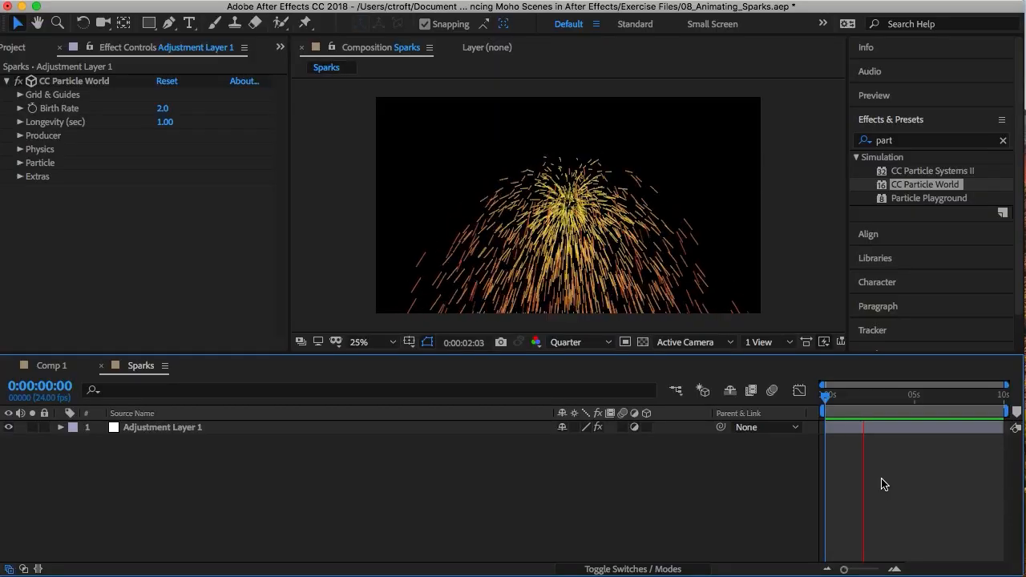
pyautogui.press('space')
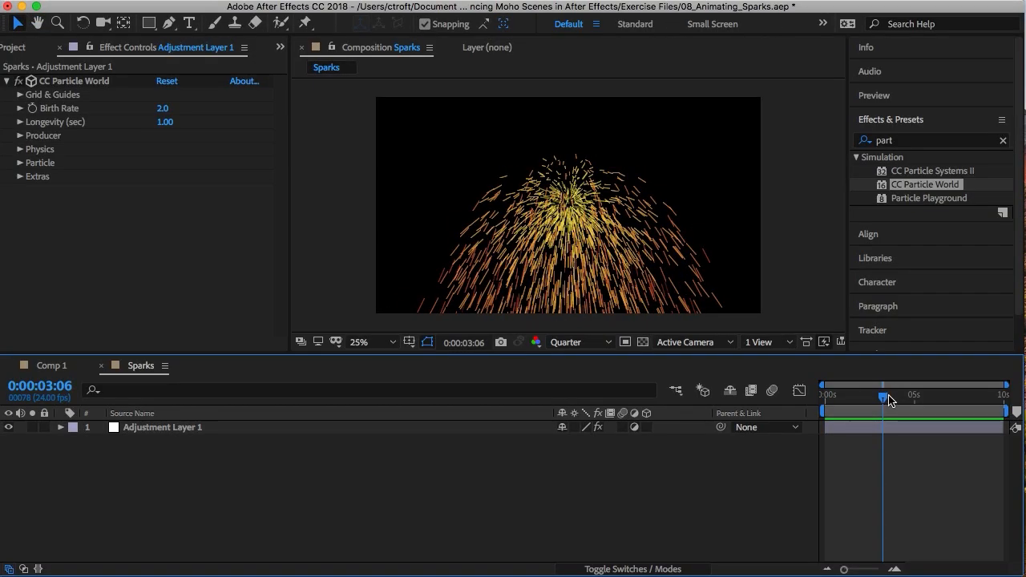
pyautogui.moveTo(884, 392); pyautogui.dragTo(836, 414)
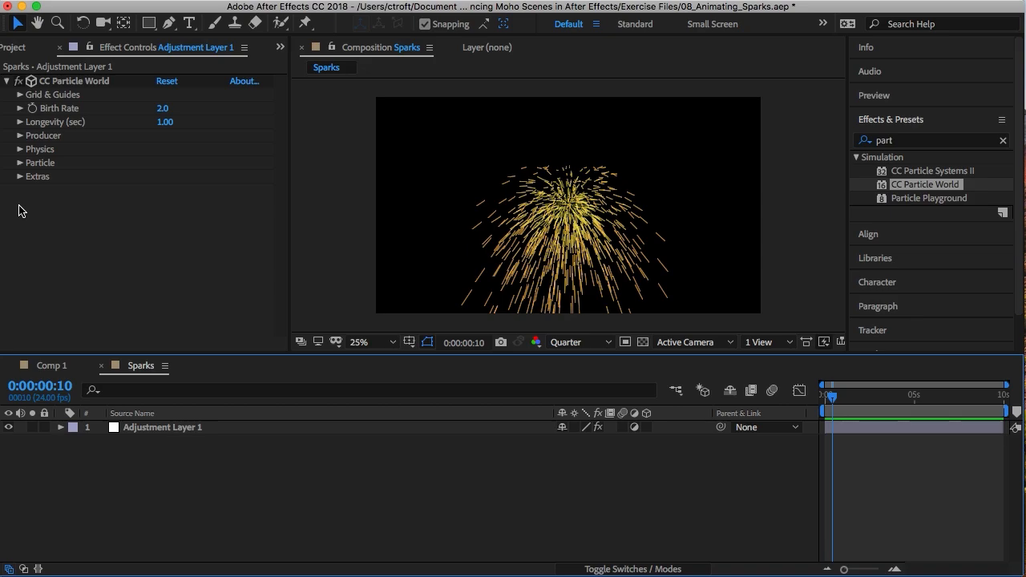
# Change the particle effect's Physics animation type to Cone Axis
pyautogui.click(20, 163)
pyautogui.scroll(-2, 19, 169)
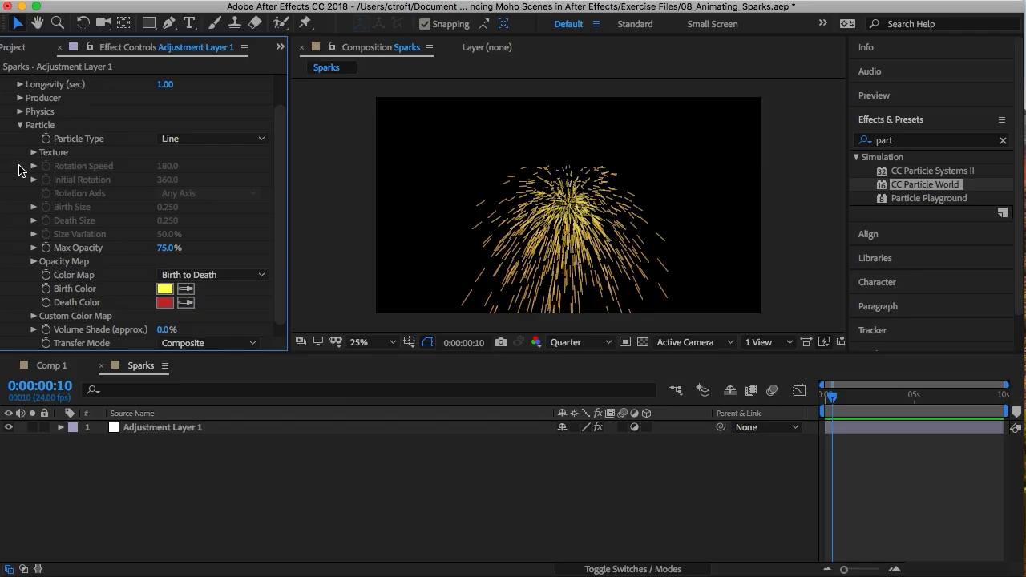
pyautogui.click(20, 112)
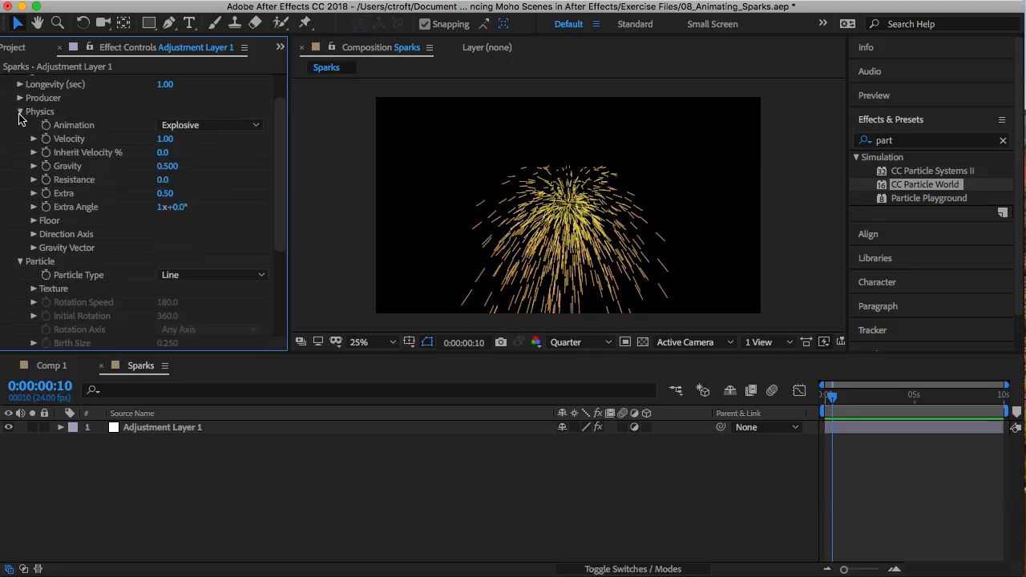
pyautogui.click(215, 128)
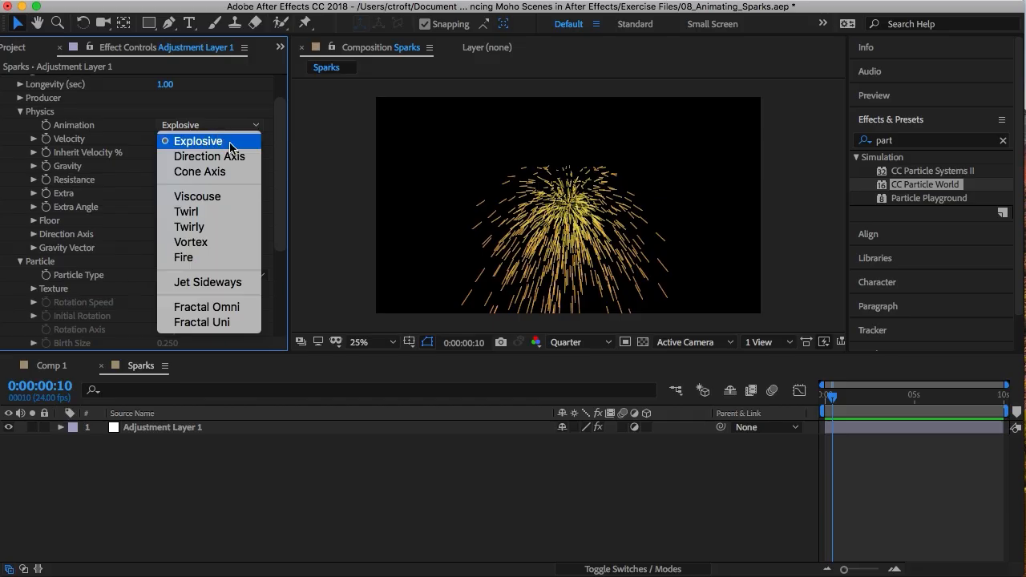
pyautogui.click(238, 175)
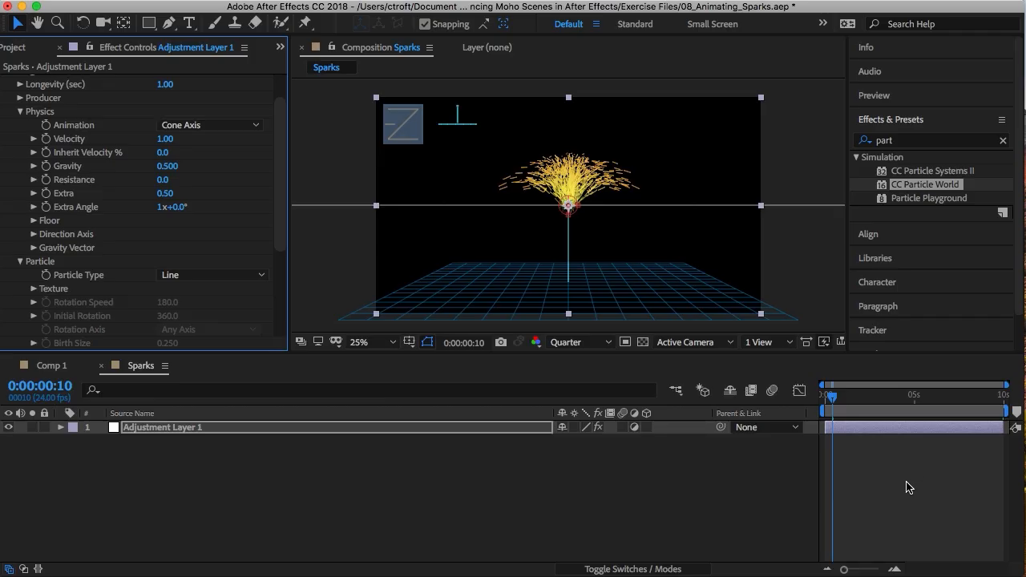
# Preview the Cone Axis particle motion and return the current time to 0:00:00:17
pyautogui.press('space')
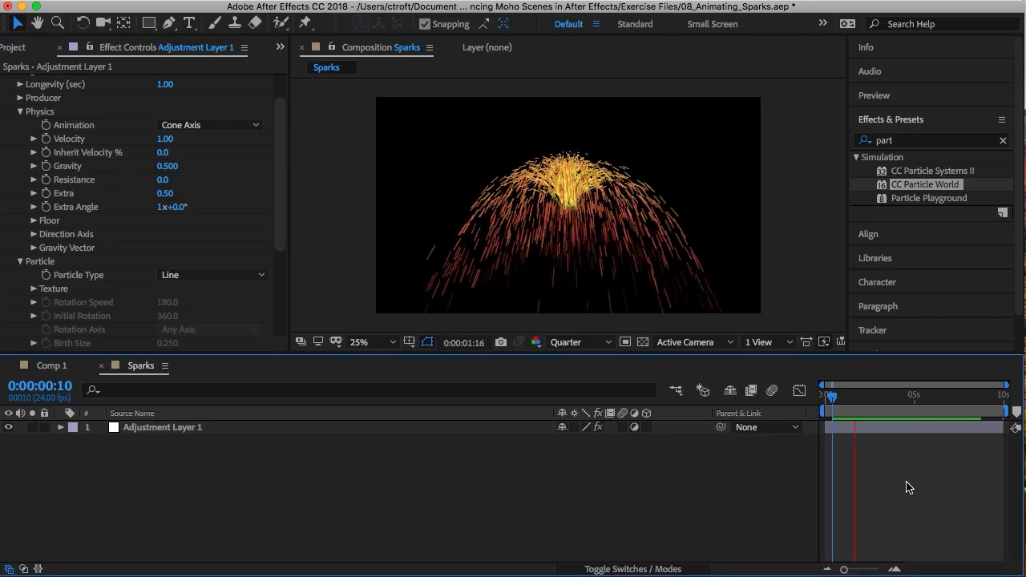
pyautogui.press('space')
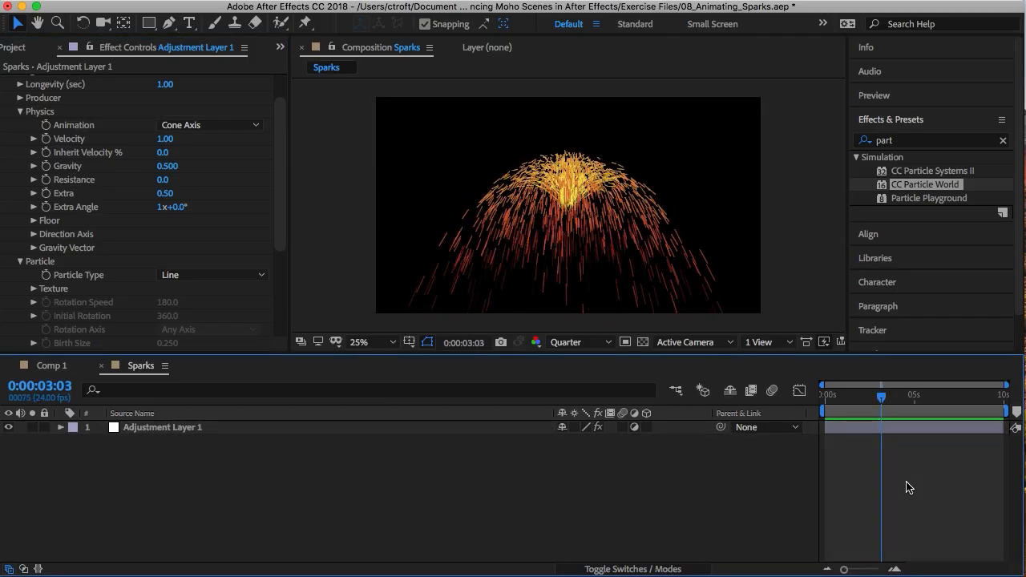
pyautogui.moveTo(881, 395); pyautogui.dragTo(833, 412)
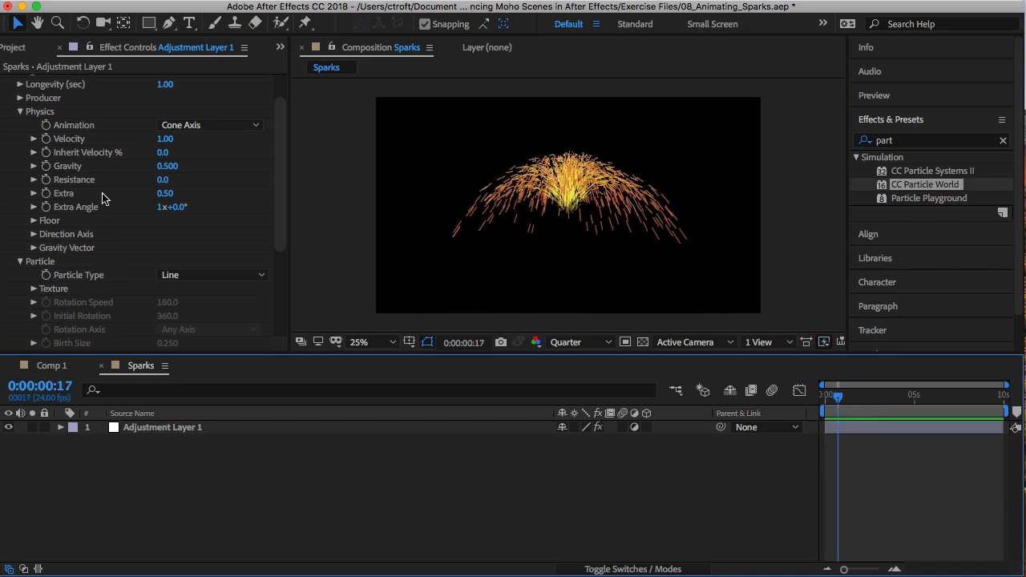
# Set the particles' Extra to 0.18 and Gravity to 0.250, and move the emitter straight down onto the floor grid
pyautogui.moveTo(165, 193); pyautogui.dragTo(149, 165)
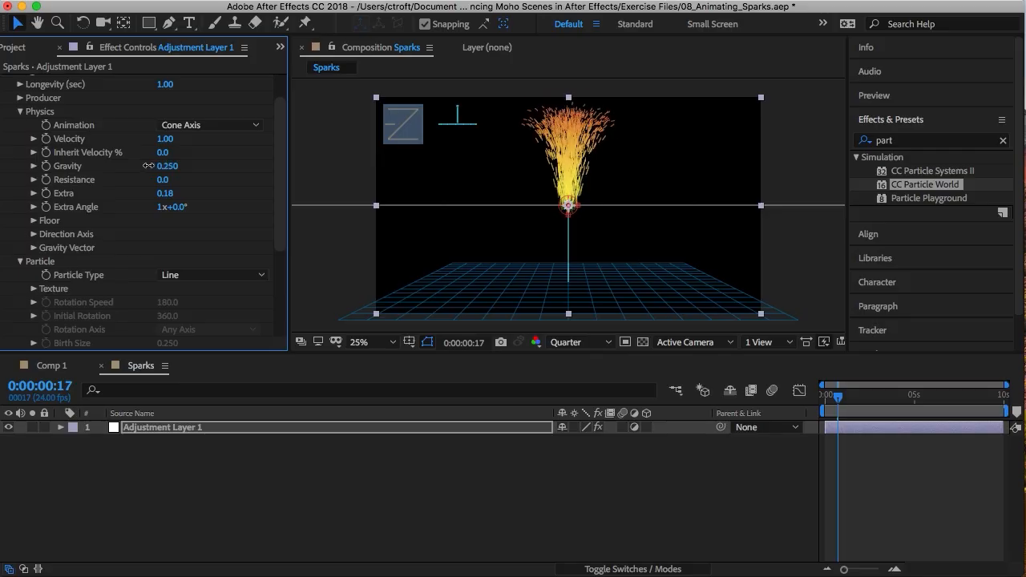
pyautogui.click(567, 221)
pyautogui.moveTo(567, 227); pyautogui.dragTo(571, 283)
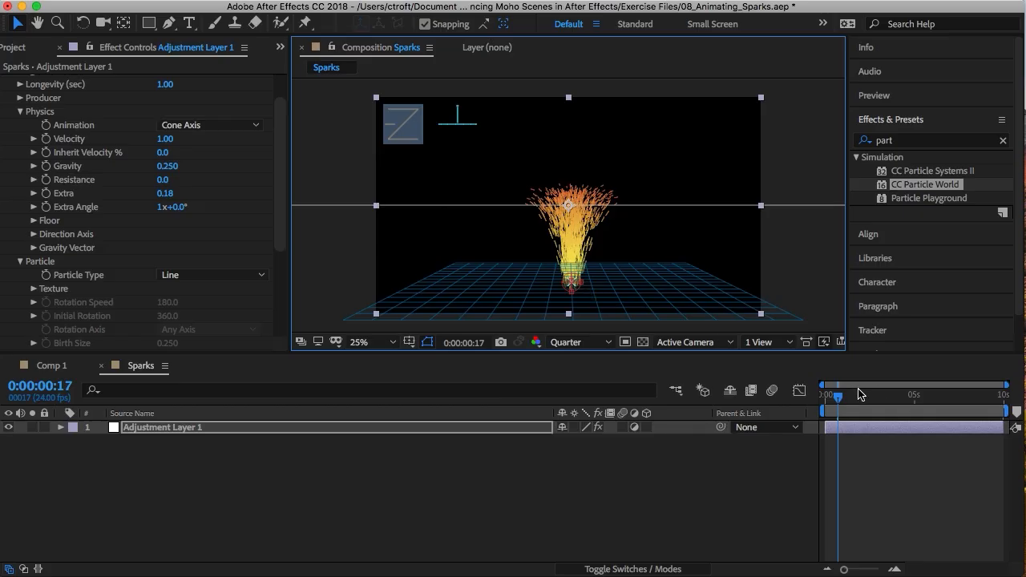
pyautogui.moveTo(838, 395); pyautogui.dragTo(863, 396)
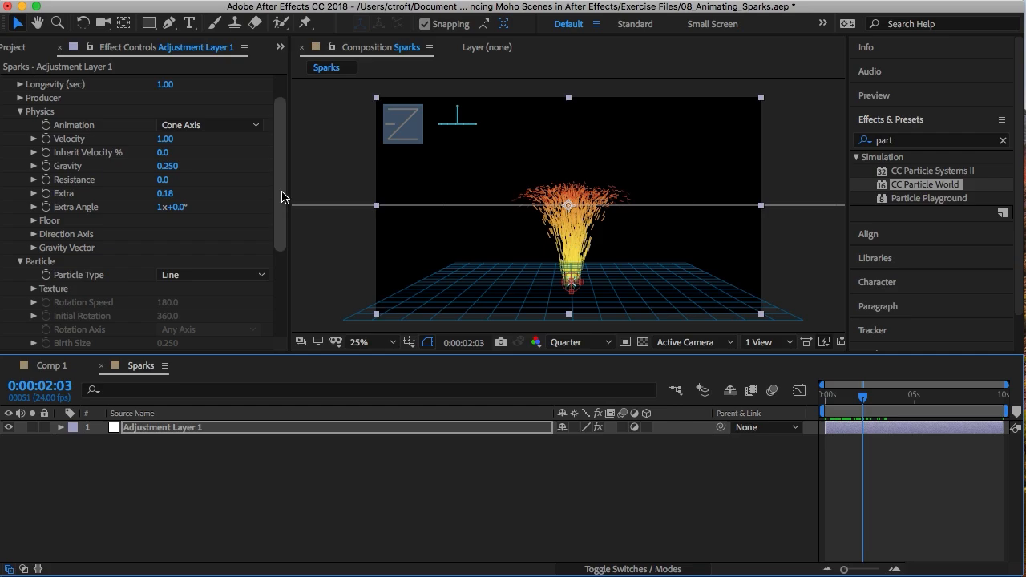
# Set the particle Birth Rate to 0.3 and preview the sparks from 0:00:00:17
pyautogui.moveTo(283, 199); pyautogui.dragTo(283, 168)
pyautogui.moveTo(161, 109); pyautogui.dragTo(151, 110)
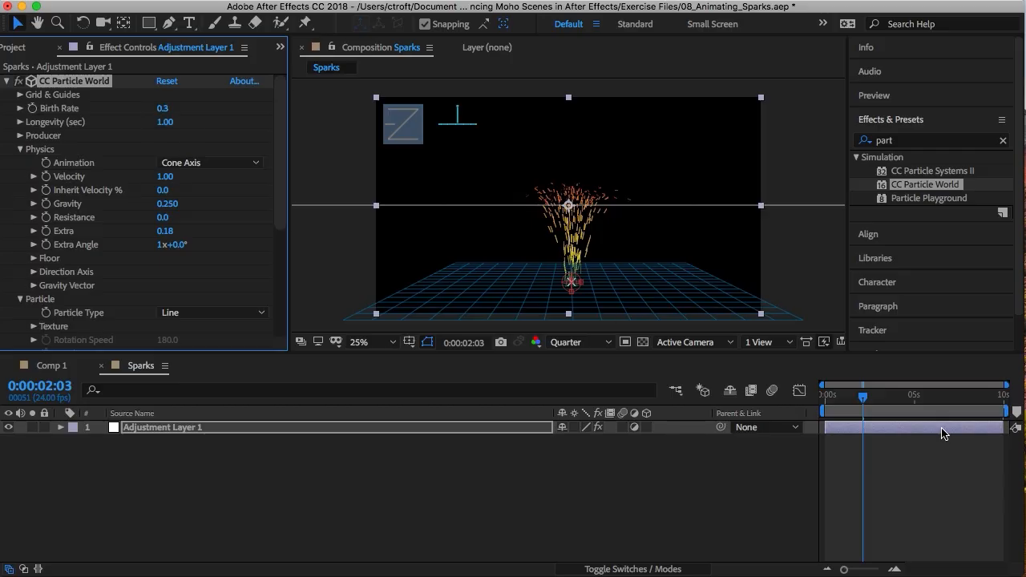
pyautogui.click(976, 488)
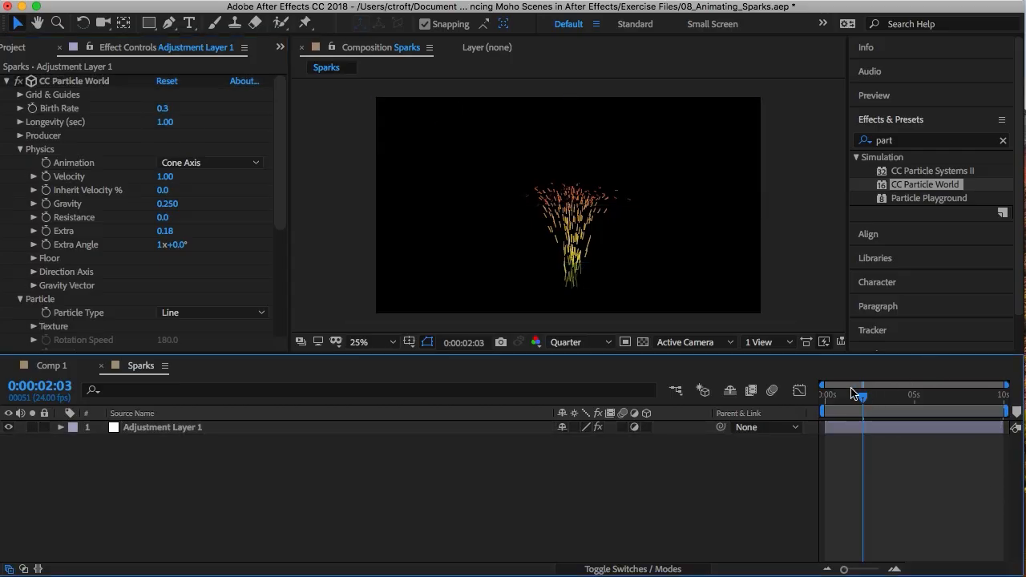
pyautogui.click(837, 398)
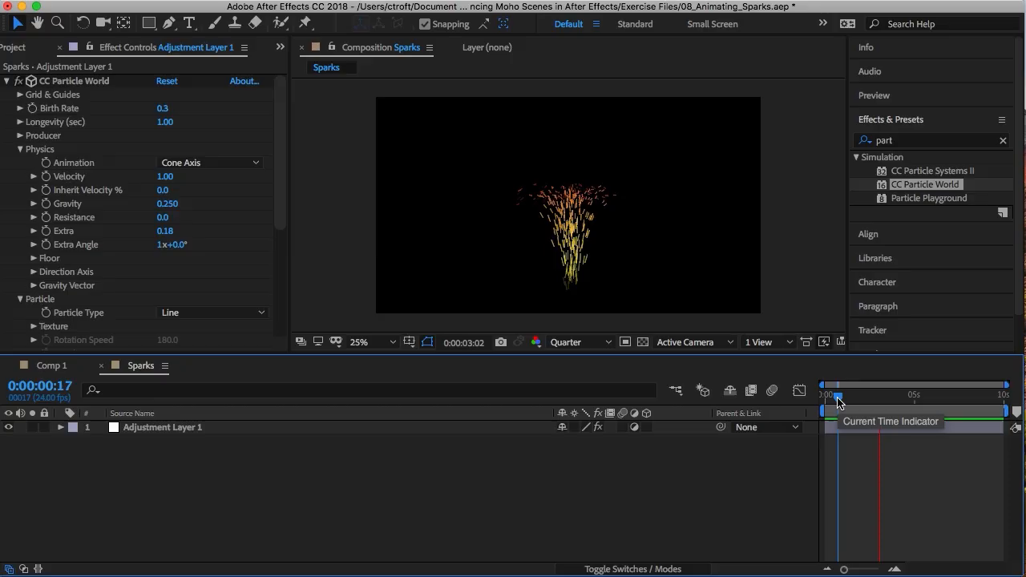
# Stop the preview and try other Resistance and Inherit Velocity % values for the particles
pyautogui.press('space')
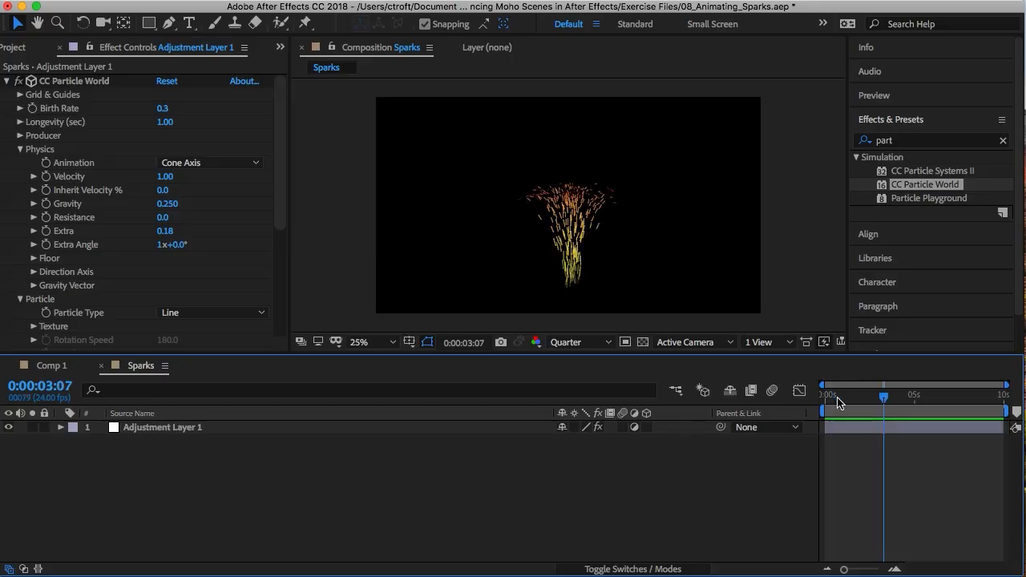
pyautogui.click(167, 218)
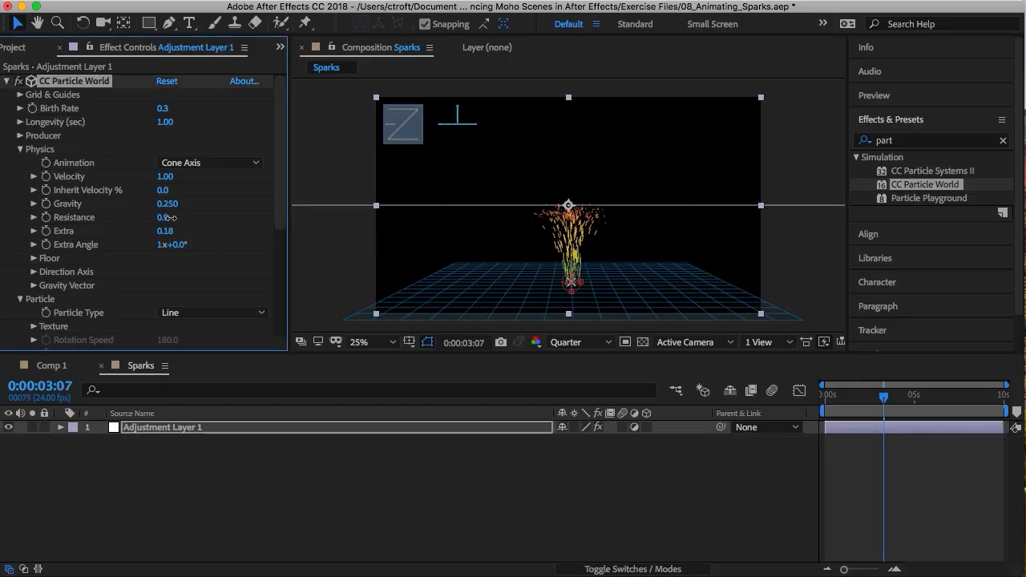
pyautogui.moveTo(170, 218); pyautogui.dragTo(143, 221)
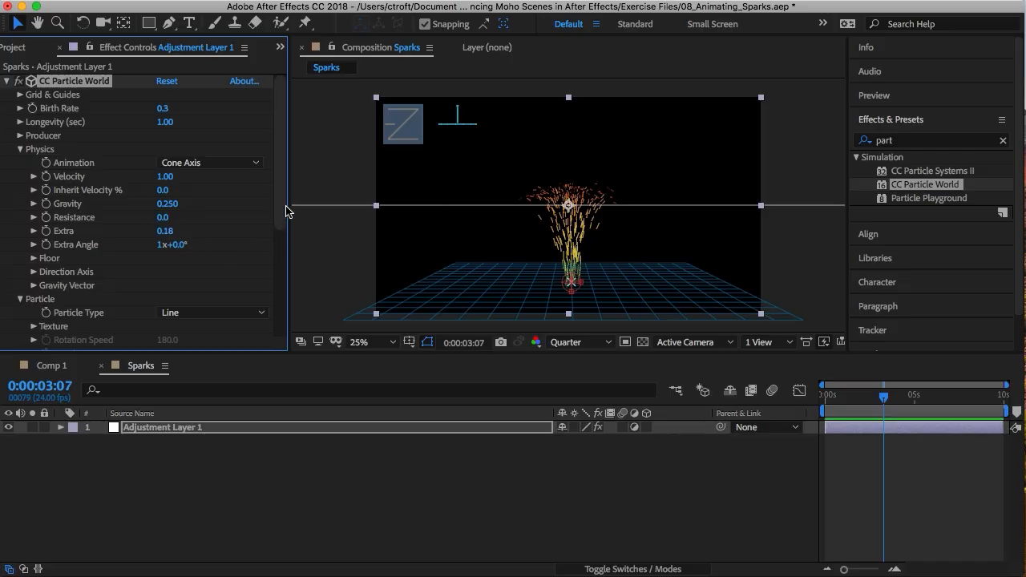
pyautogui.moveTo(163, 190); pyautogui.dragTo(170, 189)
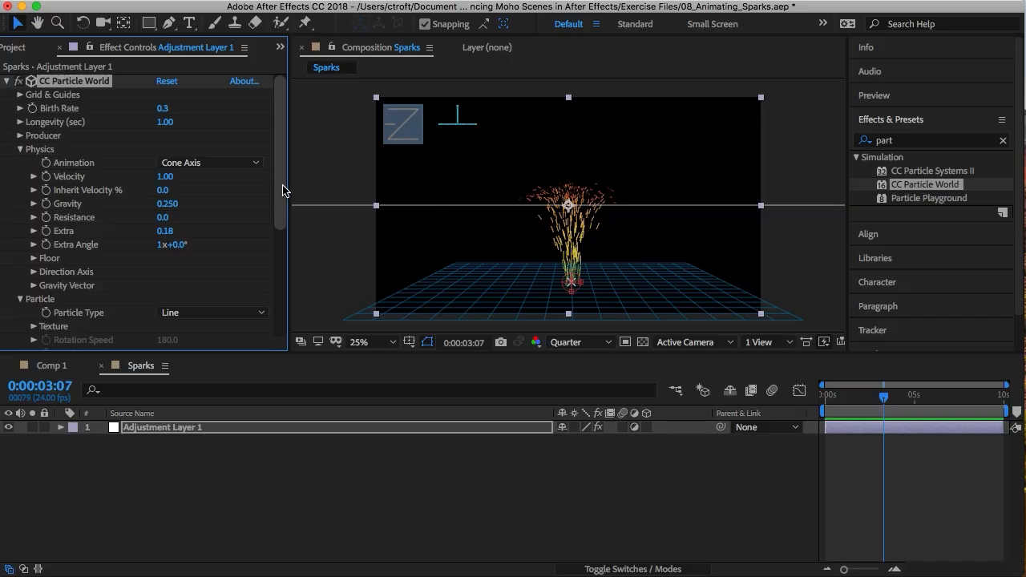
# Set the particles' Max Opacity to 100% and their Death Color to dark brown 3E2020
pyautogui.moveTo(282, 188); pyautogui.dragTo(275, 291)
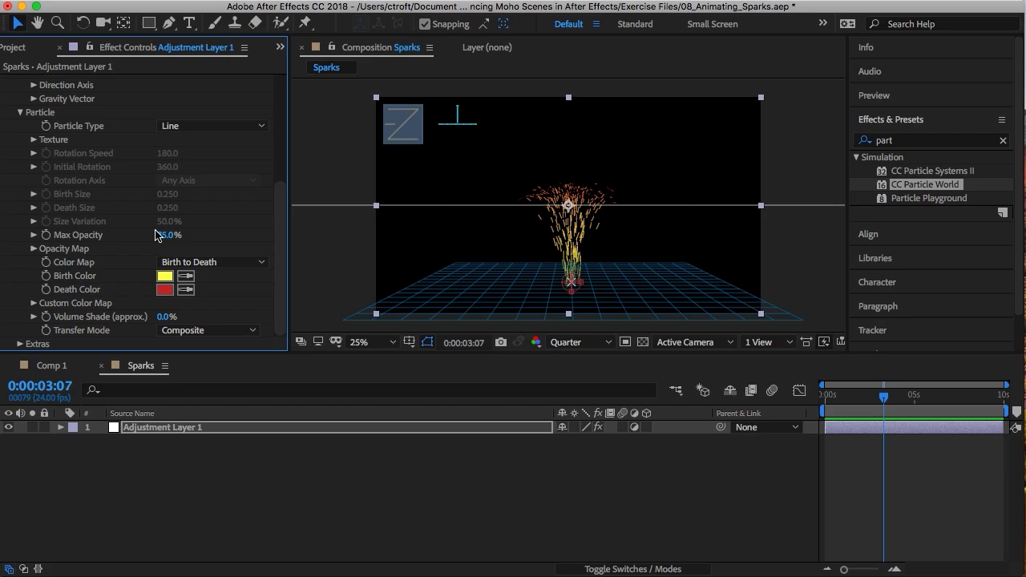
pyautogui.moveTo(157, 234); pyautogui.dragTo(199, 235)
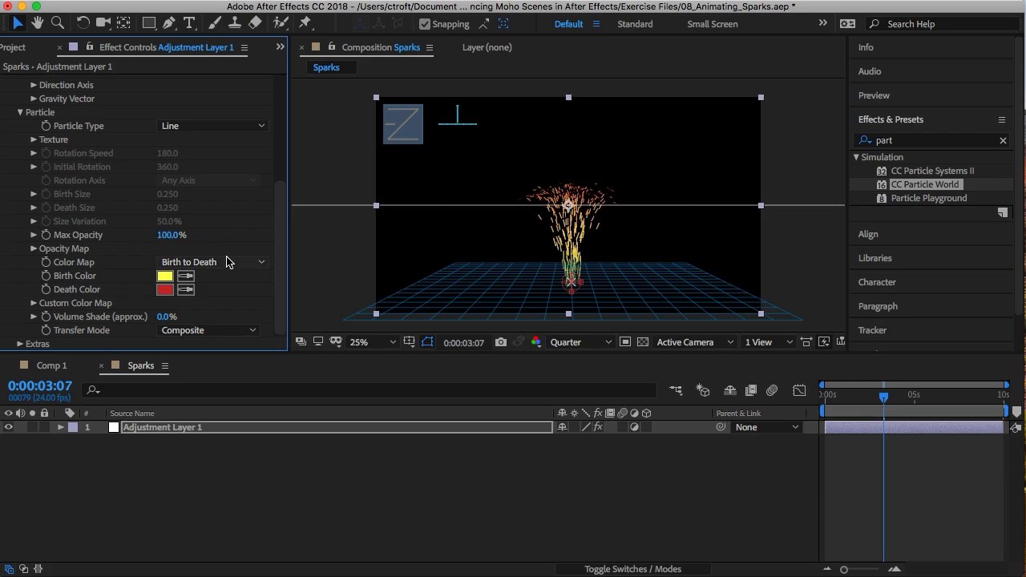
pyautogui.click(169, 292)
pyautogui.moveTo(431, 241)
pyautogui.mouseDown()
pyautogui.moveTo(357, 361)
pyautogui.moveTo(367, 356)
pyautogui.mouseUp()
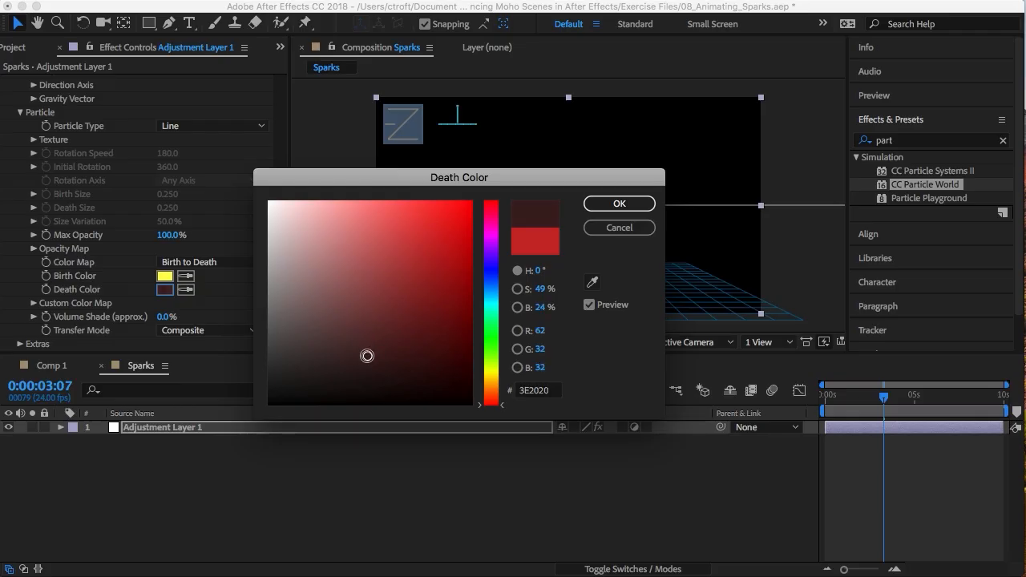
pyautogui.click(619, 204)
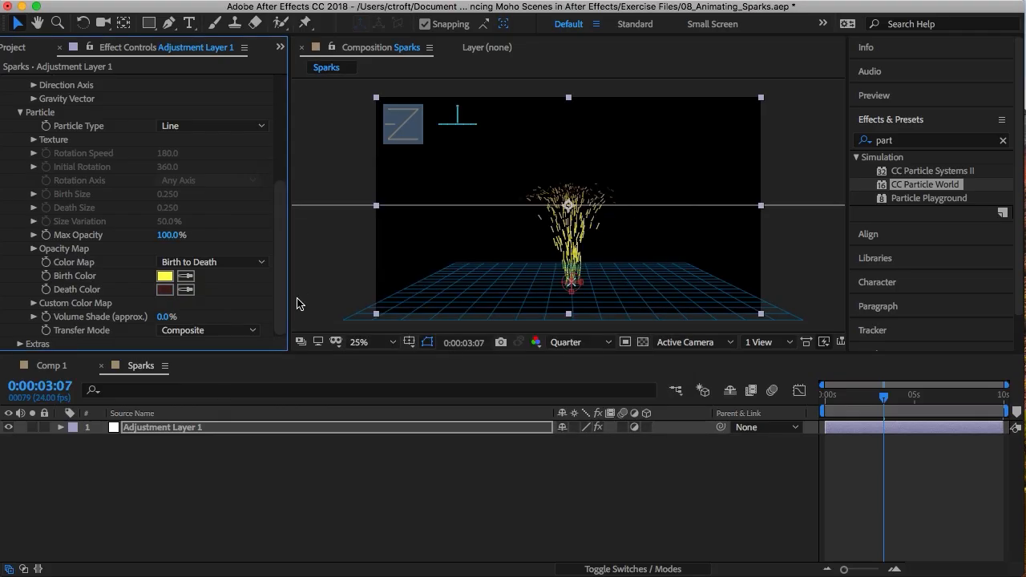
# Change the particles' Birth Color to a deep orange and check the sparks at 0:00:04:23
pyautogui.click(165, 276)
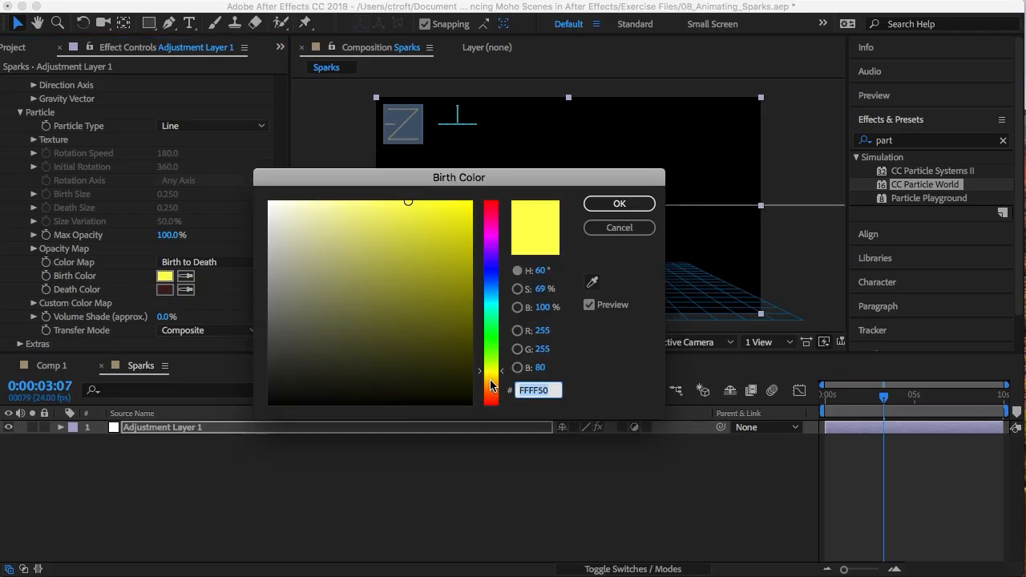
pyautogui.click(495, 386)
pyautogui.click(494, 386)
pyautogui.moveTo(355, 325)
pyautogui.mouseDown()
pyautogui.moveTo(414, 248)
pyautogui.moveTo(453, 279)
pyautogui.moveTo(475, 232)
pyautogui.mouseUp()
pyautogui.click(619, 203)
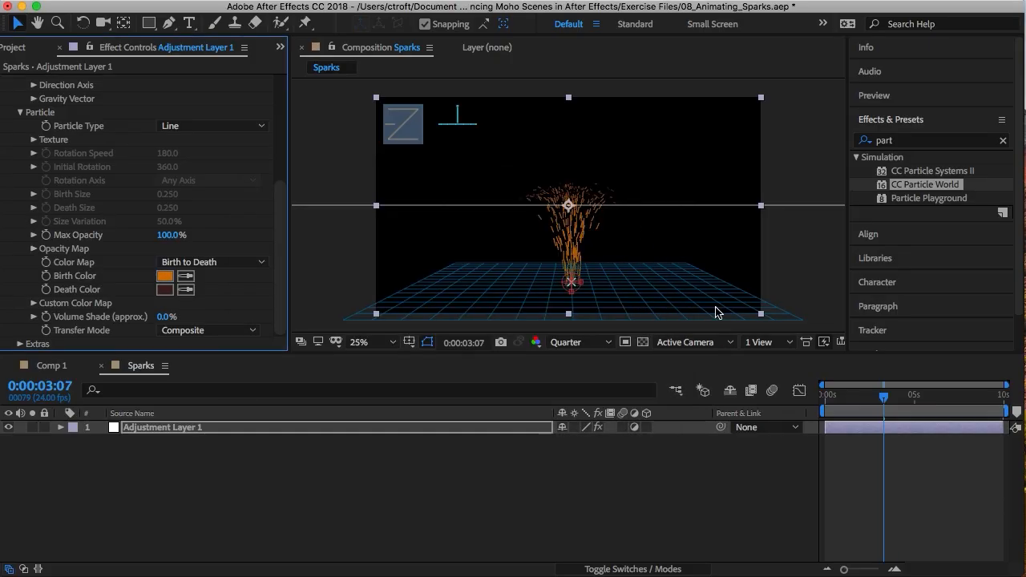
pyautogui.moveTo(908, 390); pyautogui.dragTo(913, 397)
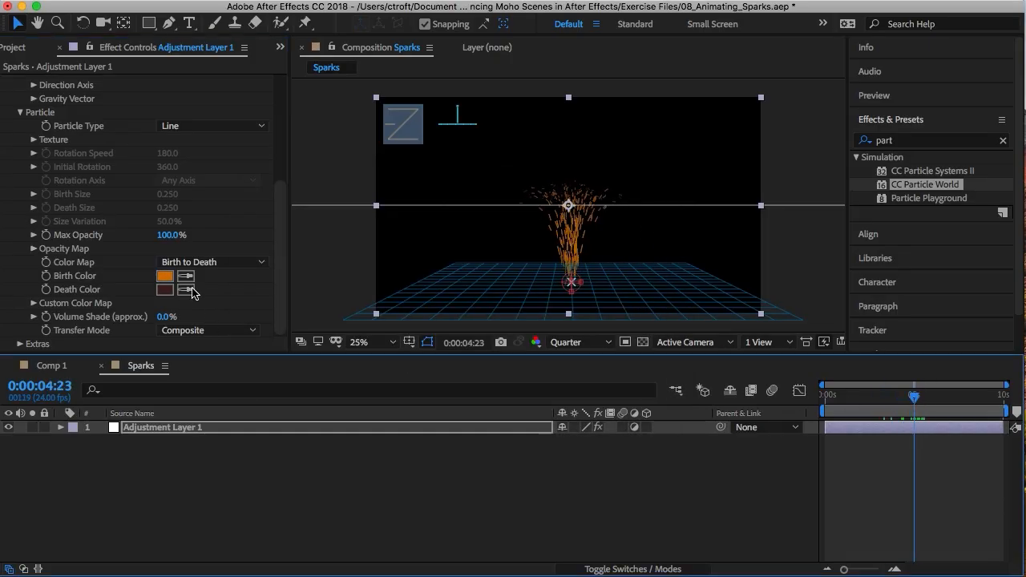
# Set the particles' Birth Color to the saturated yellow E5CF00
pyautogui.click(166, 276)
pyautogui.moveTo(456, 289)
pyautogui.mouseDown()
pyautogui.moveTo(360, 232)
pyautogui.moveTo(406, 336)
pyautogui.mouseUp()
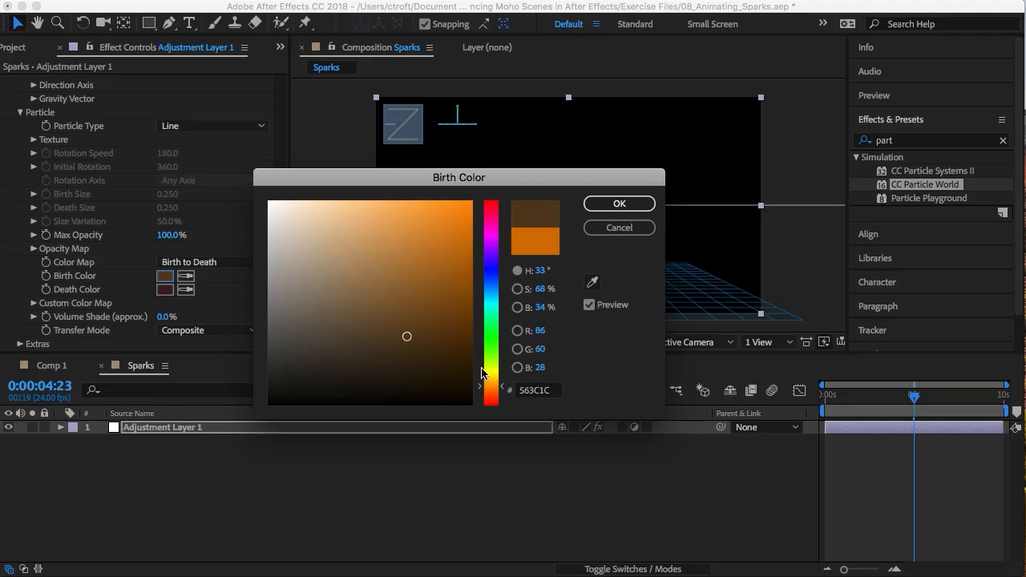
pyautogui.moveTo(496, 372); pyautogui.dragTo(492, 365)
pyautogui.moveTo(426, 335)
pyautogui.mouseDown()
pyautogui.moveTo(421, 346)
pyautogui.moveTo(493, 374)
pyautogui.mouseUp()
pyautogui.moveTo(457, 241); pyautogui.dragTo(471, 222)
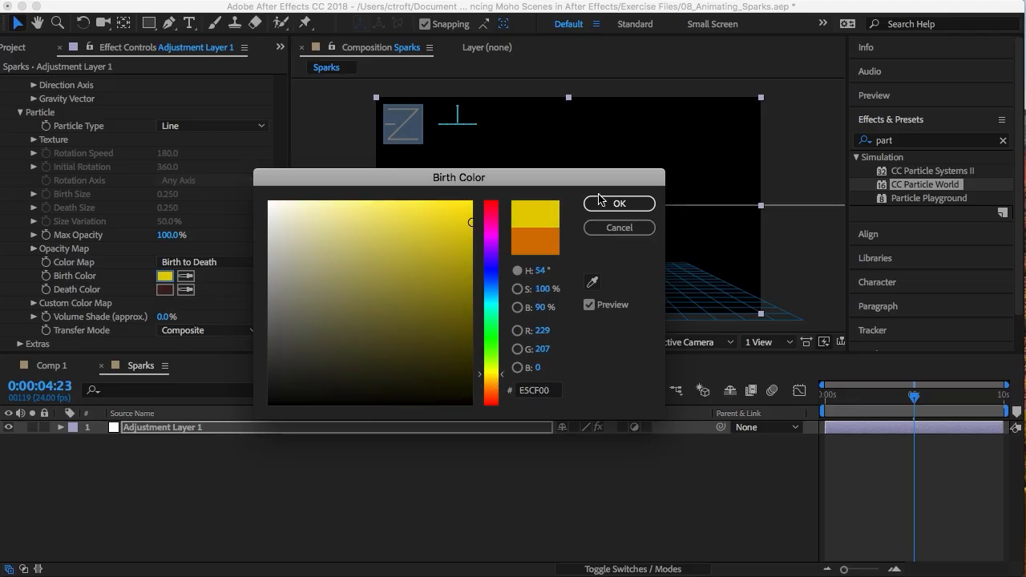
pyautogui.click(619, 204)
# Set the particles' Death Color to burnt orange 944000 and check the sparks at 0:00:05:19
pyautogui.click(164, 289)
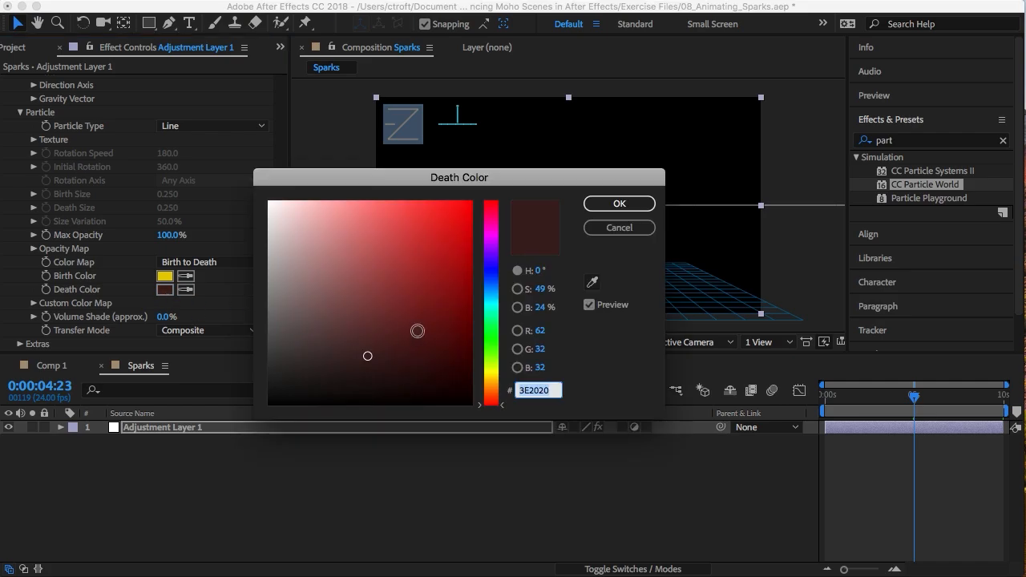
pyautogui.click(443, 264)
pyautogui.moveTo(491, 404); pyautogui.dragTo(490, 391)
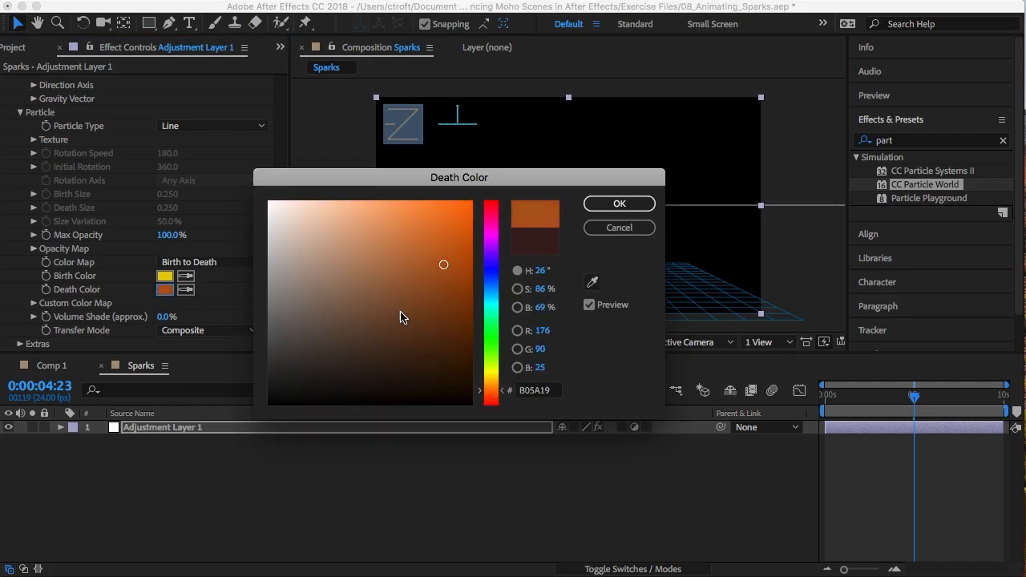
pyautogui.moveTo(401, 317)
pyautogui.mouseDown()
pyautogui.moveTo(391, 277)
pyautogui.moveTo(440, 332)
pyautogui.moveTo(472, 287)
pyautogui.mouseUp()
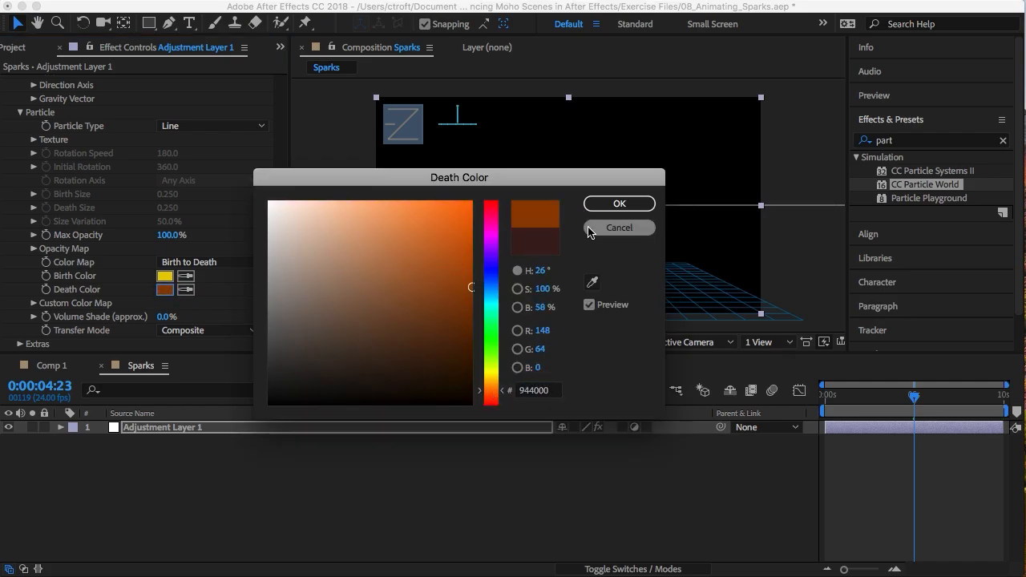
pyautogui.click(629, 204)
pyautogui.moveTo(915, 397)
pyautogui.mouseDown()
pyautogui.moveTo(903, 398)
pyautogui.moveTo(928, 397)
pyautogui.mouseUp()
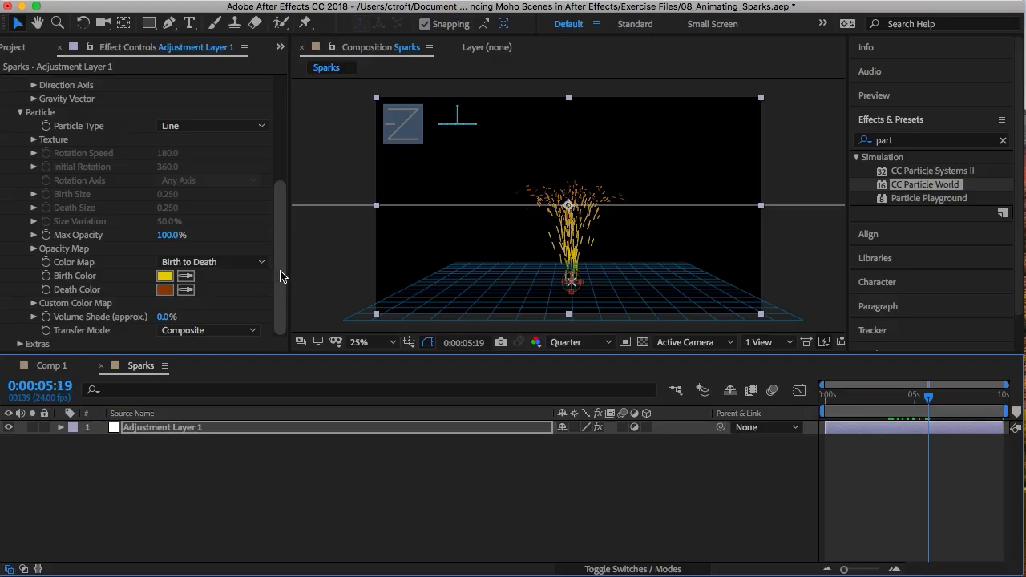
# Move the particle emitter slightly straight up from the floor grid and deselect the adjustment layer
pyautogui.moveTo(279, 273); pyautogui.dragTo(279, 289)
pyautogui.moveTo(571, 282); pyautogui.dragTo(570, 262)
pyautogui.click(320, 441)
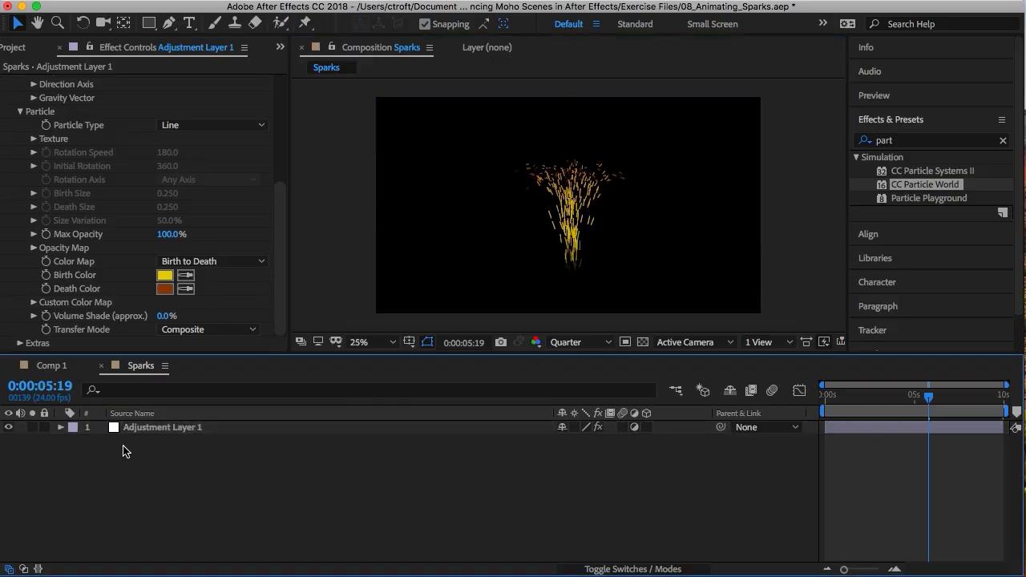
# Time-stretch Adjustment Layer 1 with a Stretch Factor of 300 and preview the slowed sparks from the start
pyautogui.rightClick(157, 430)
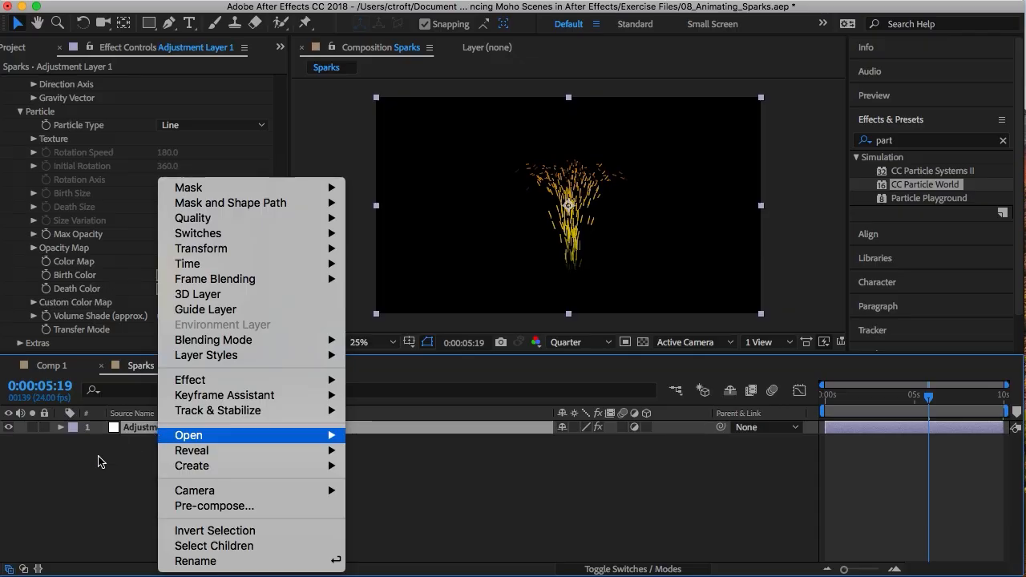
pyautogui.moveTo(221, 264)
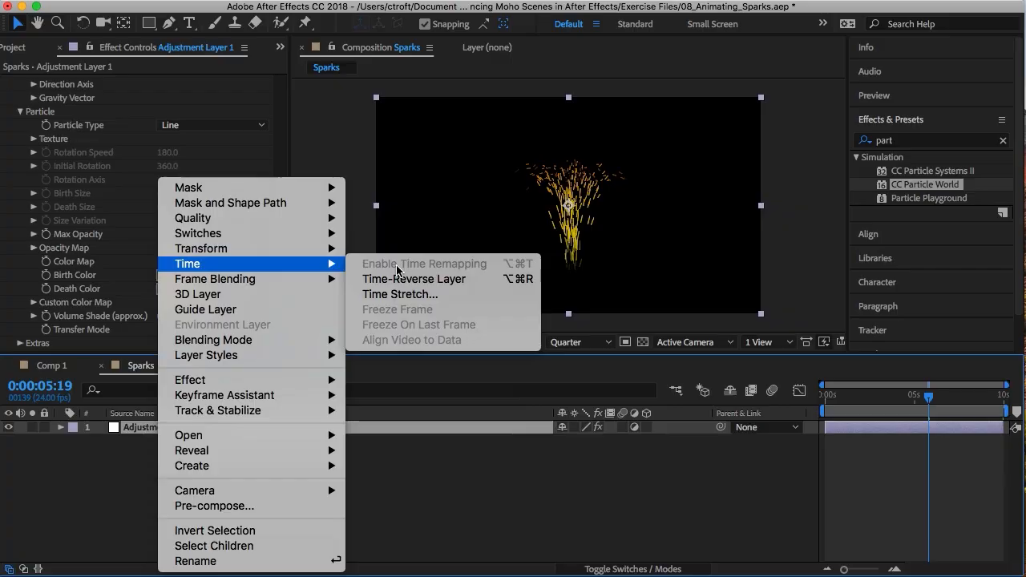
pyautogui.click(398, 294)
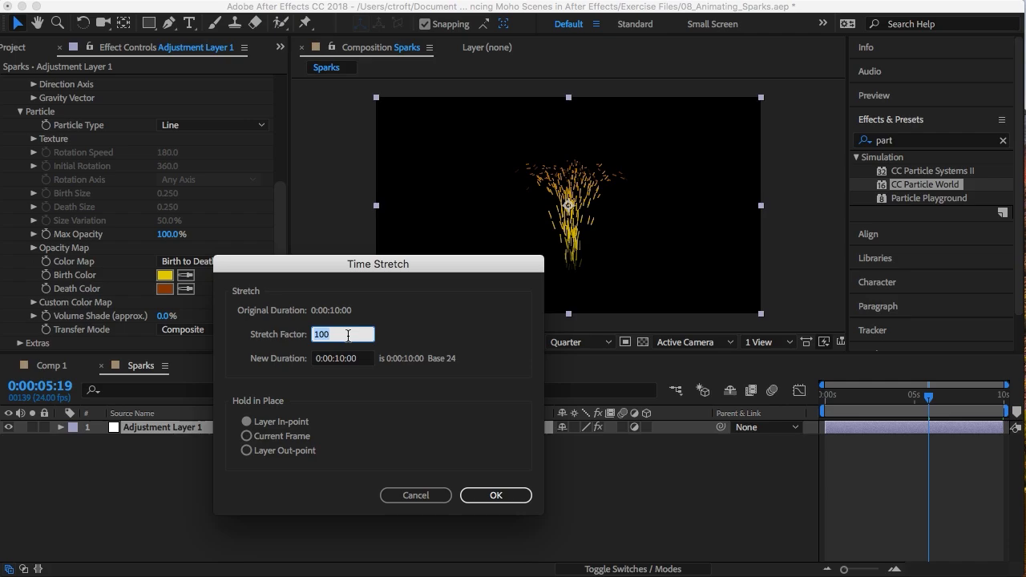
pyautogui.write('300')
pyautogui.click(480, 495)
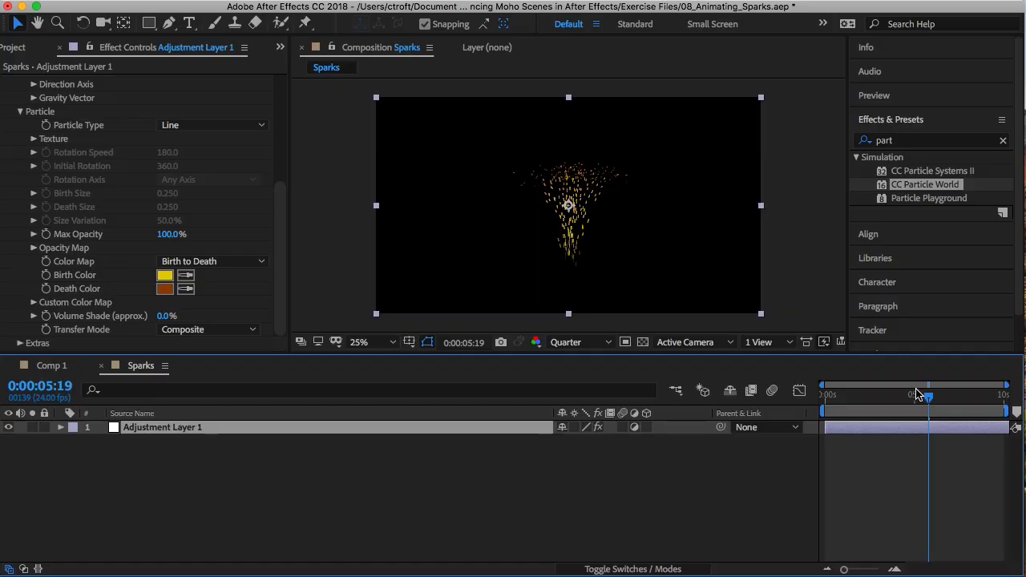
pyautogui.moveTo(922, 395); pyautogui.dragTo(792, 413)
pyautogui.press('space')
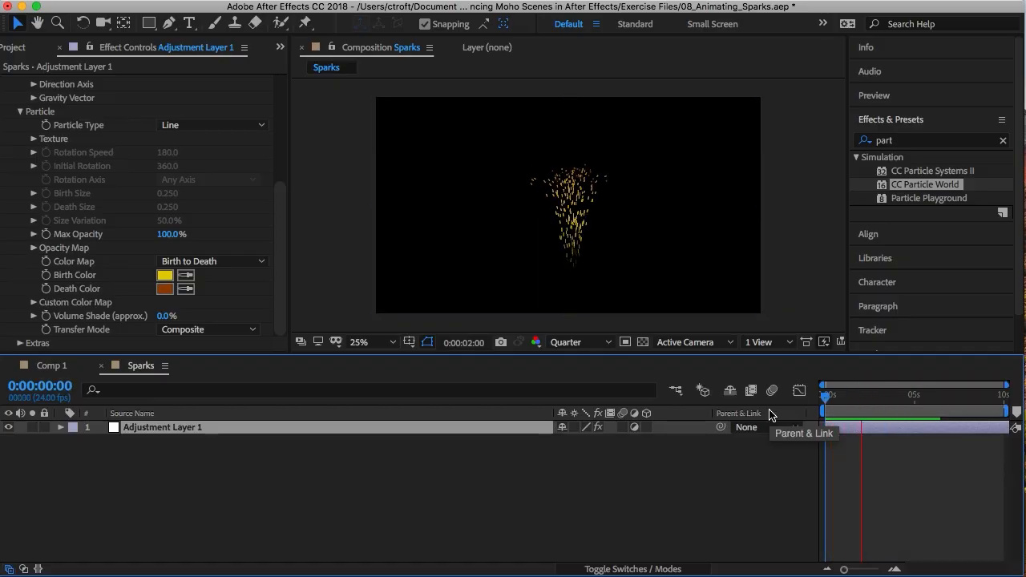
pyautogui.press('space')
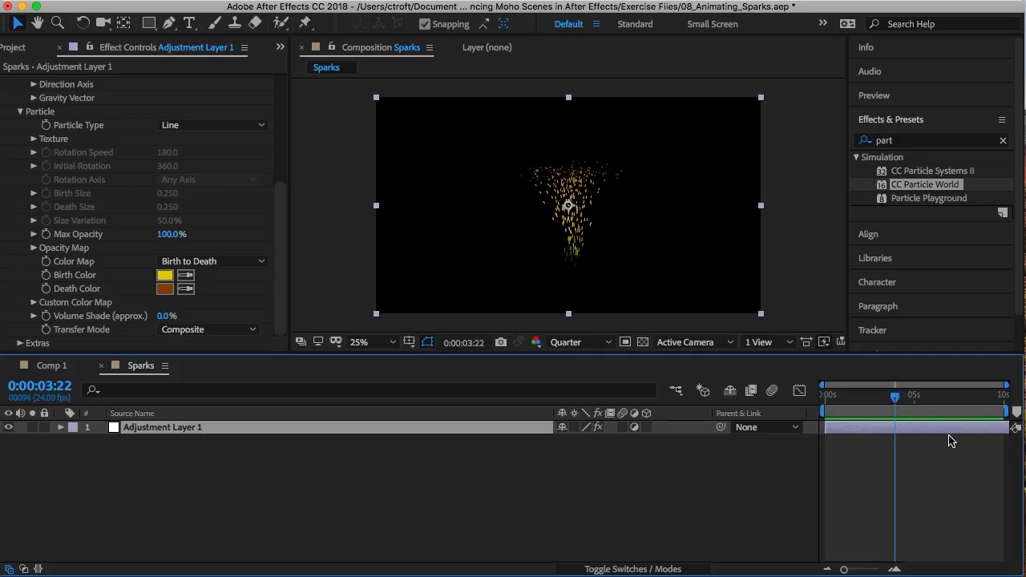
# Set Adjustment Layer 1's time Stretch Factor to 200 and preview the sparks from the start
pyautogui.rightClick(198, 428)
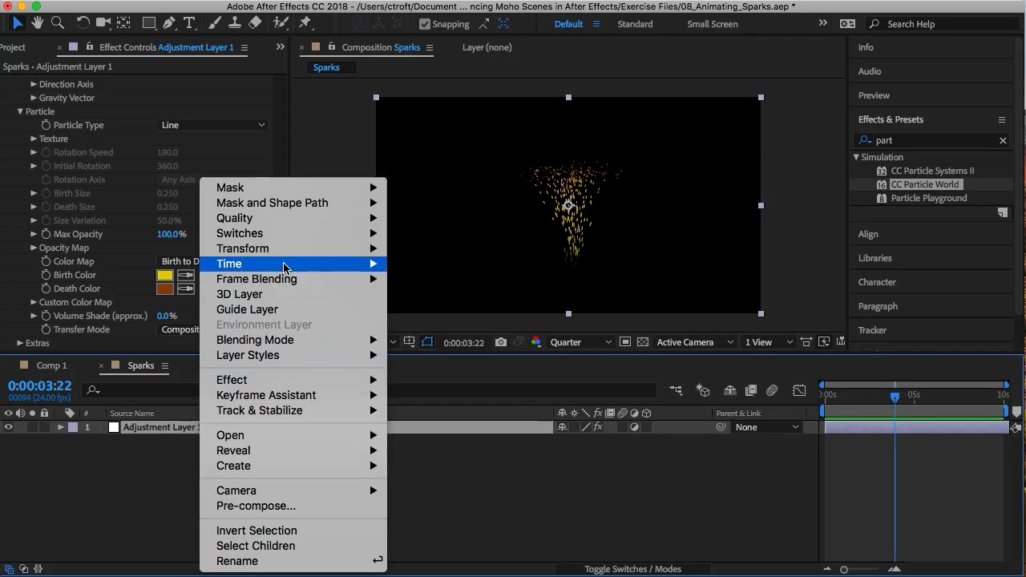
pyautogui.moveTo(240, 264)
pyautogui.click(467, 302)
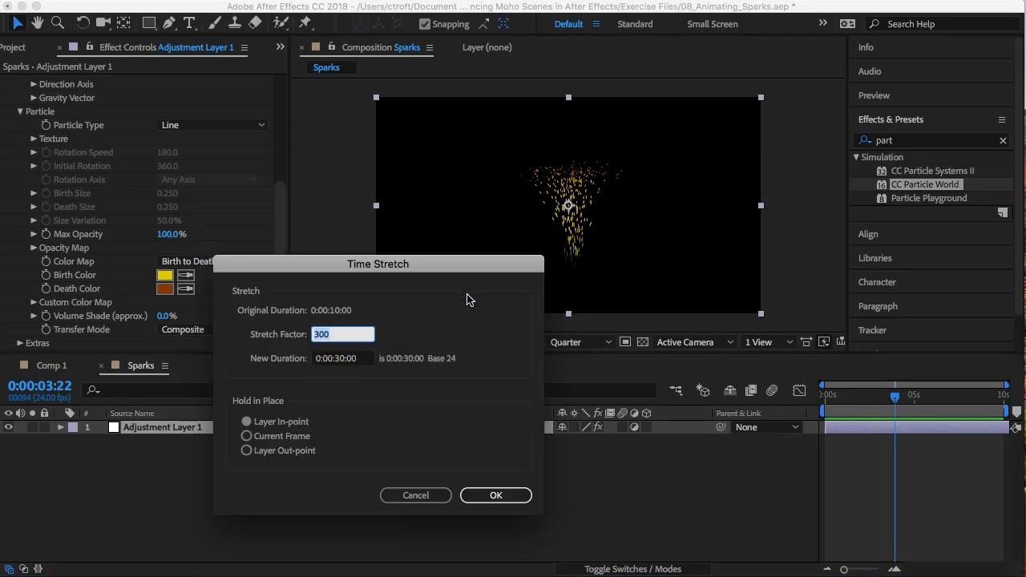
pyautogui.write('200')
pyautogui.click(496, 496)
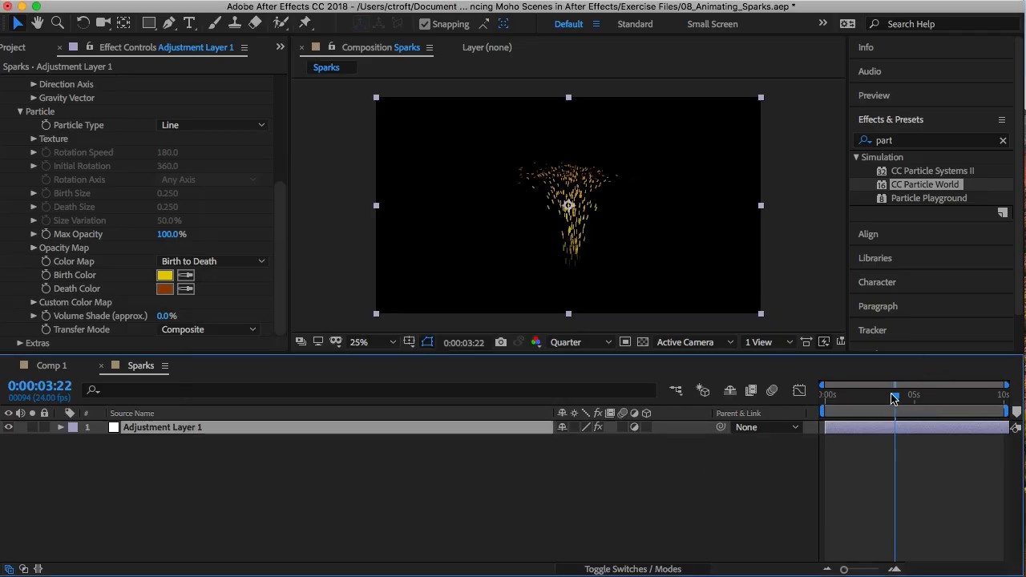
pyautogui.press('Home')
pyautogui.press('space')
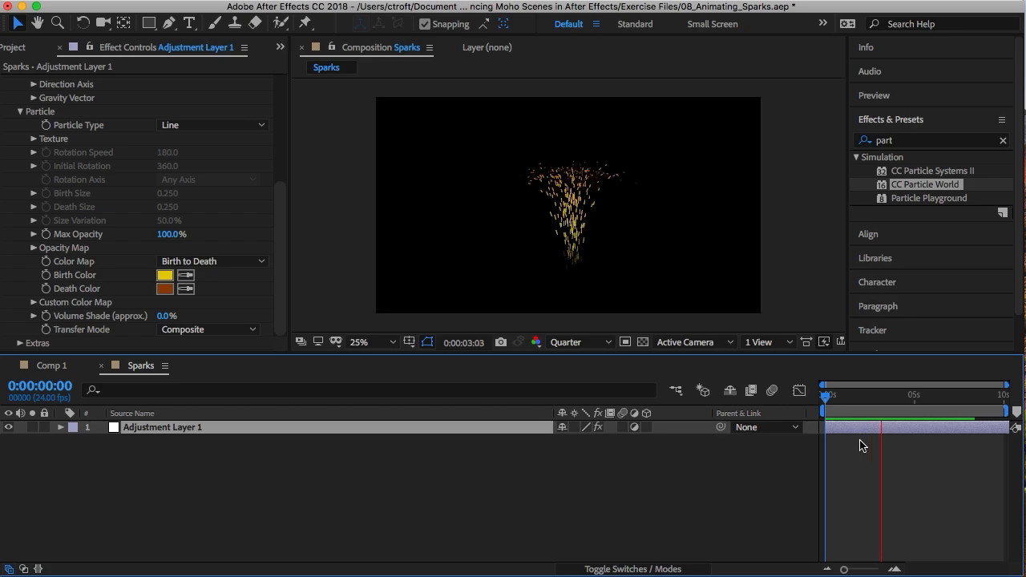
pyautogui.press('space')
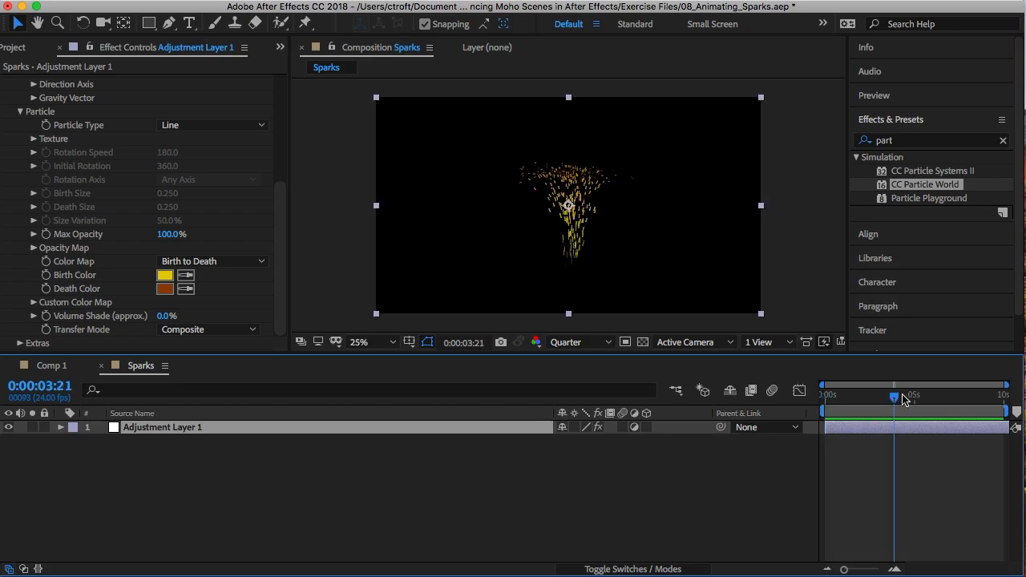
# Shift Adjustment Layer 1 earlier so the sparks are already emitting at 0:00:00:00, and preview from there
pyautogui.moveTo(902, 398); pyautogui.dragTo(825, 396)
pyautogui.moveTo(949, 431); pyautogui.dragTo(922, 431)
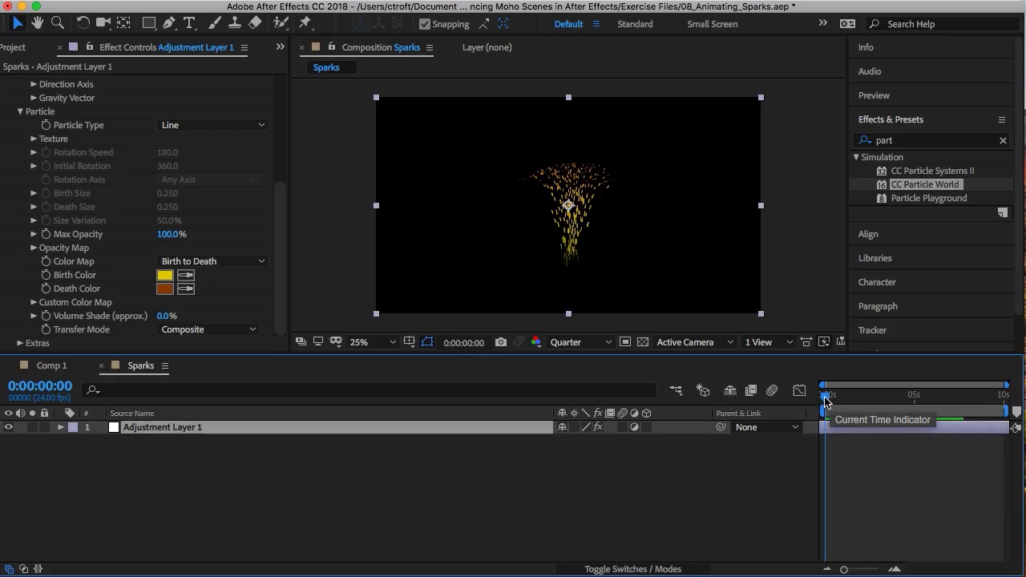
pyautogui.moveTo(825, 396); pyautogui.dragTo(789, 403)
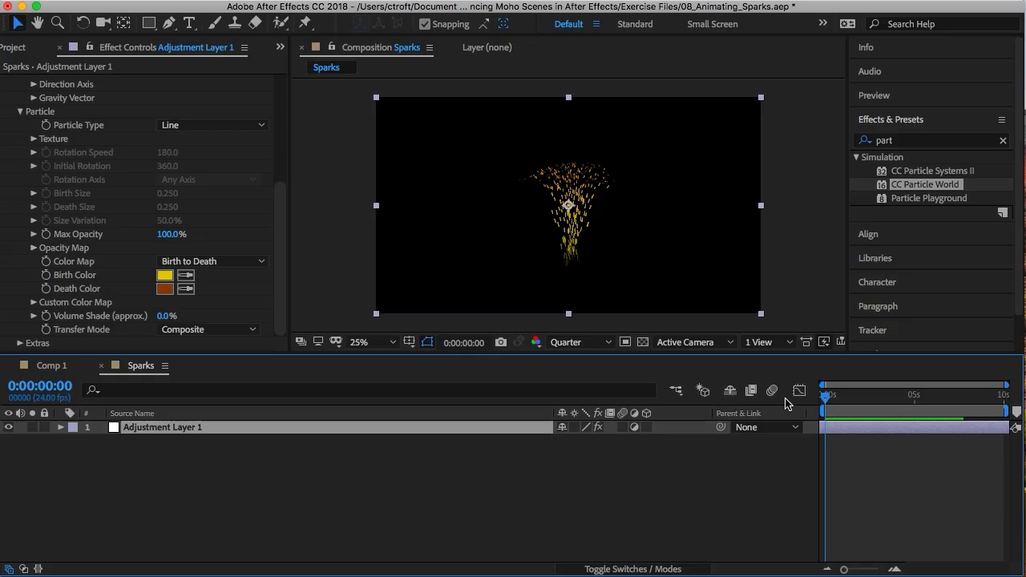
pyautogui.press('space')
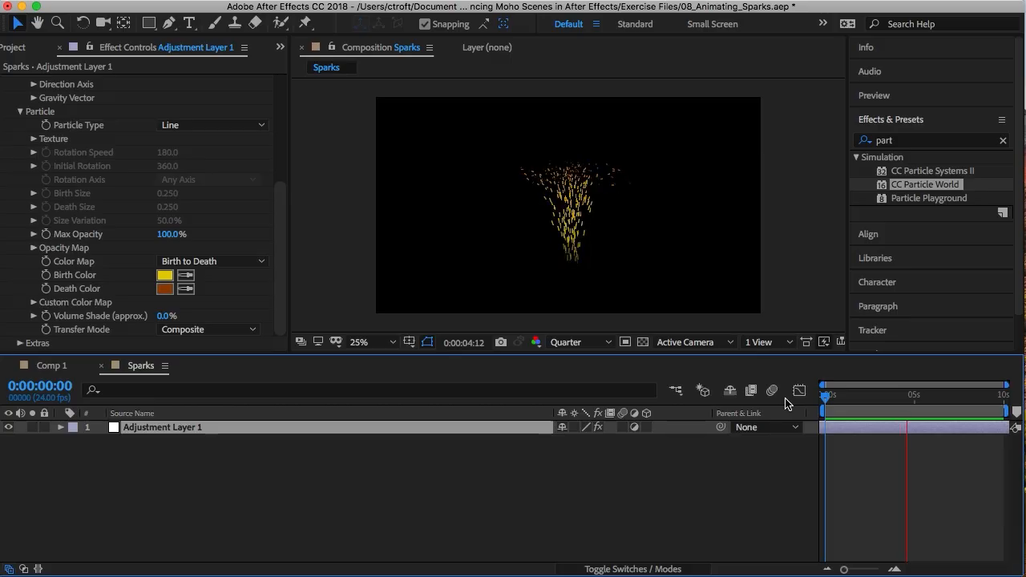
pyautogui.press('space')
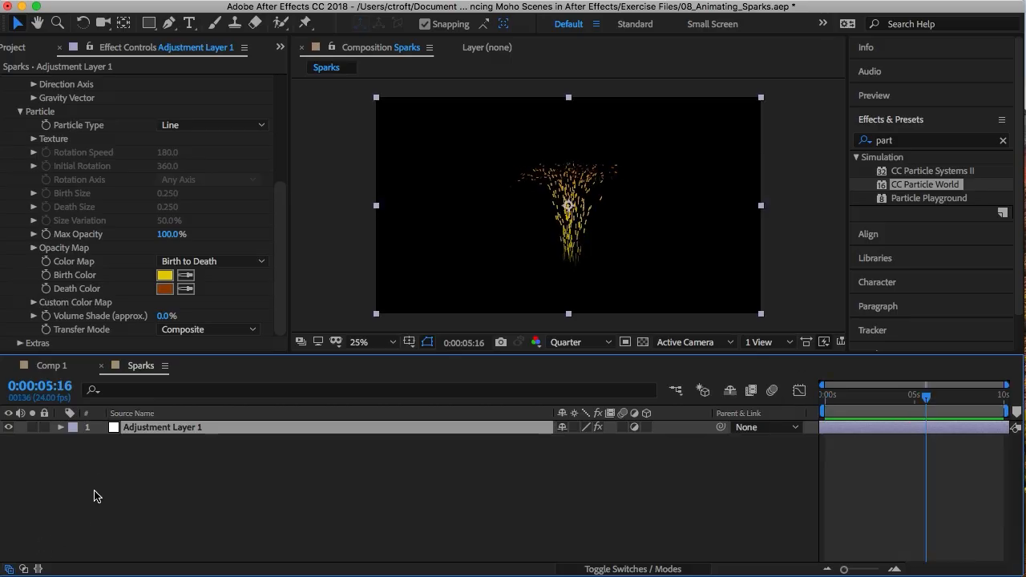
# Make Adjustment Layer 1 a 3D layer
pyautogui.click(177, 473)
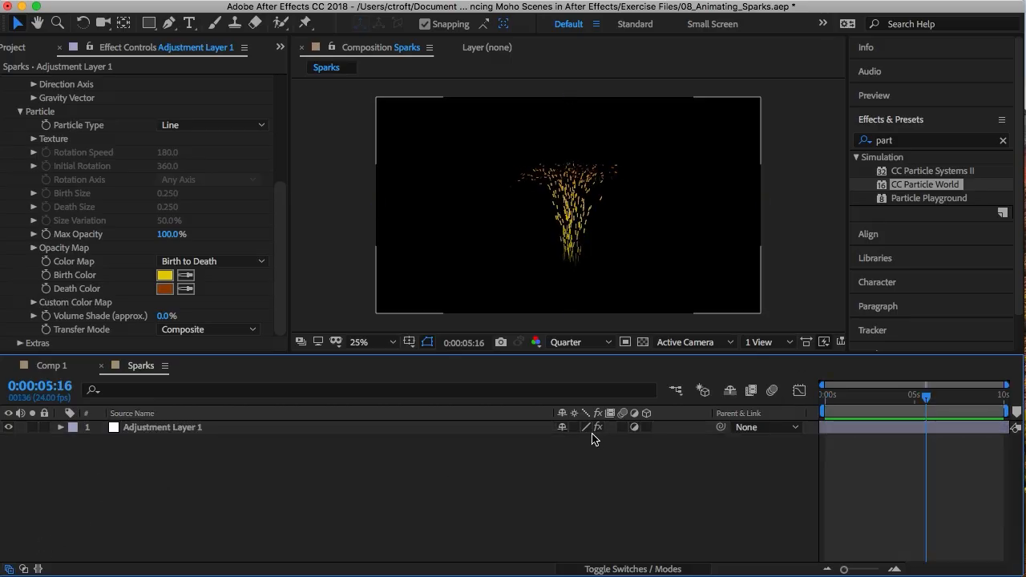
pyautogui.click(646, 429)
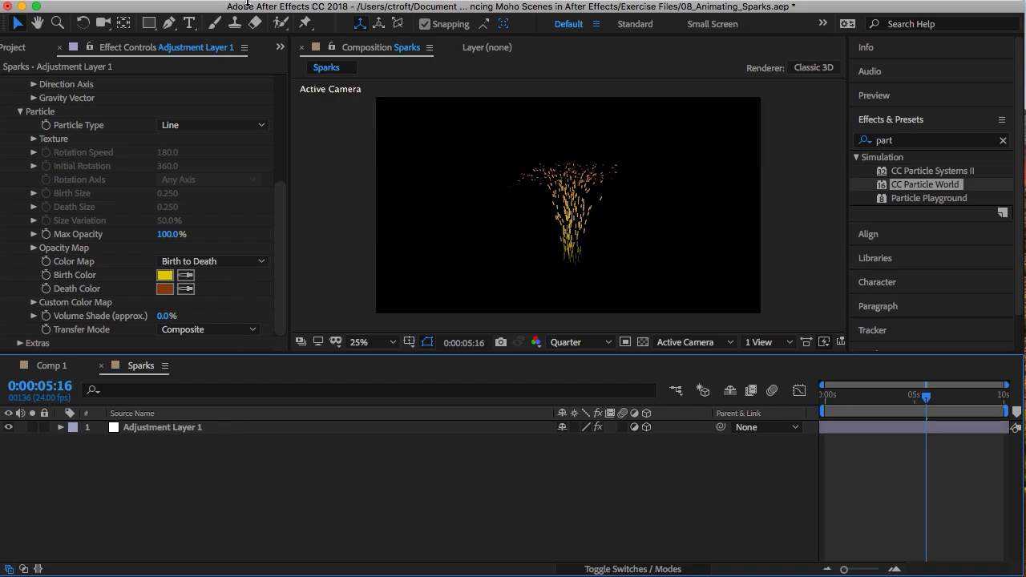
# Add a two-node camera named Camera 1 to the Sparks composition, keeping the Custom preset settings
pyautogui.moveTo(246, 5)
pyautogui.click(294, 9)
pyautogui.moveTo(311, 28)
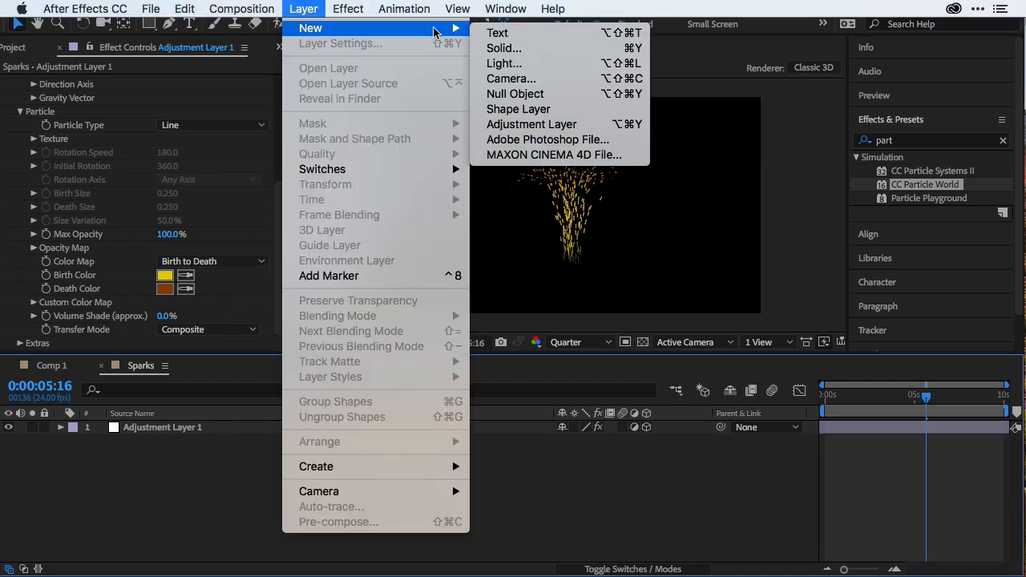
pyautogui.click(541, 79)
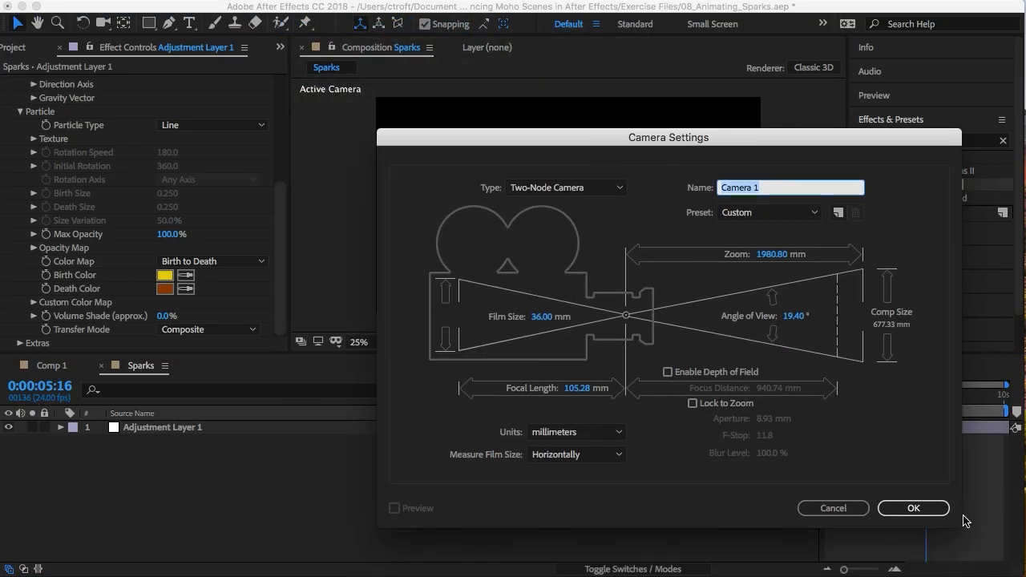
pyautogui.click(911, 508)
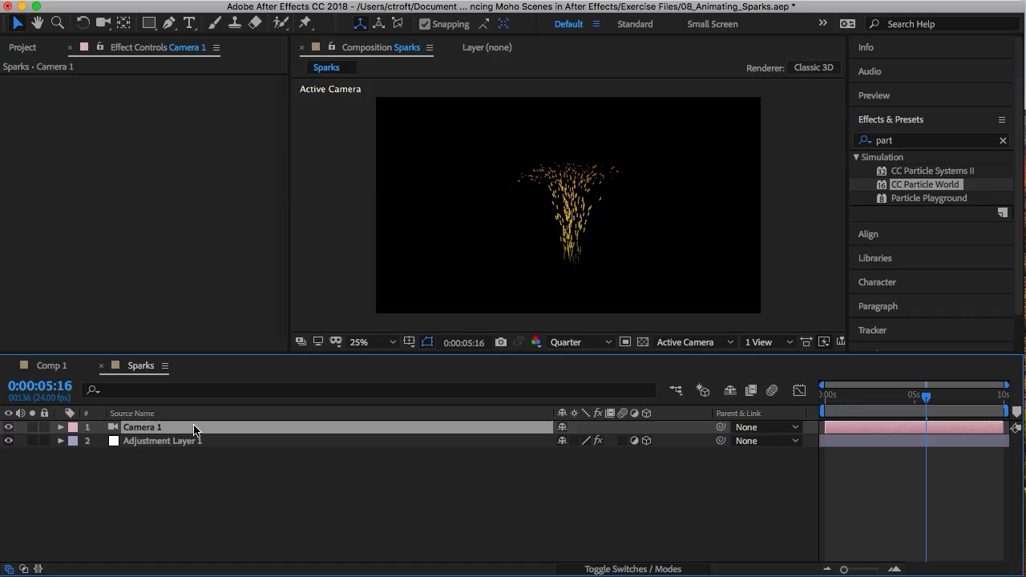
# Move Camera 1 closer to the sparks by setting its Z position to about -3566.9, and preview from the start
pyautogui.click(61, 427)
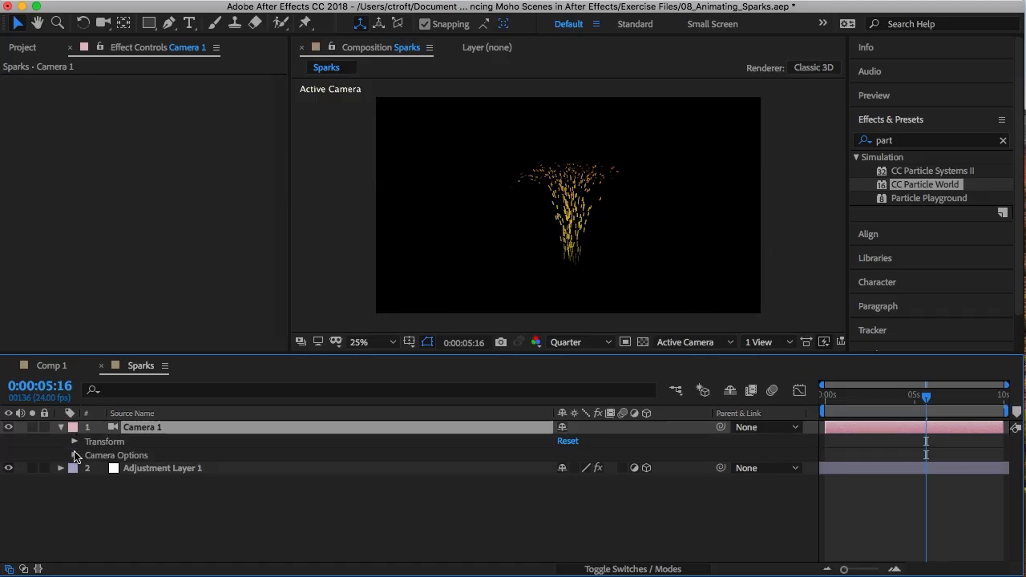
pyautogui.click(75, 441)
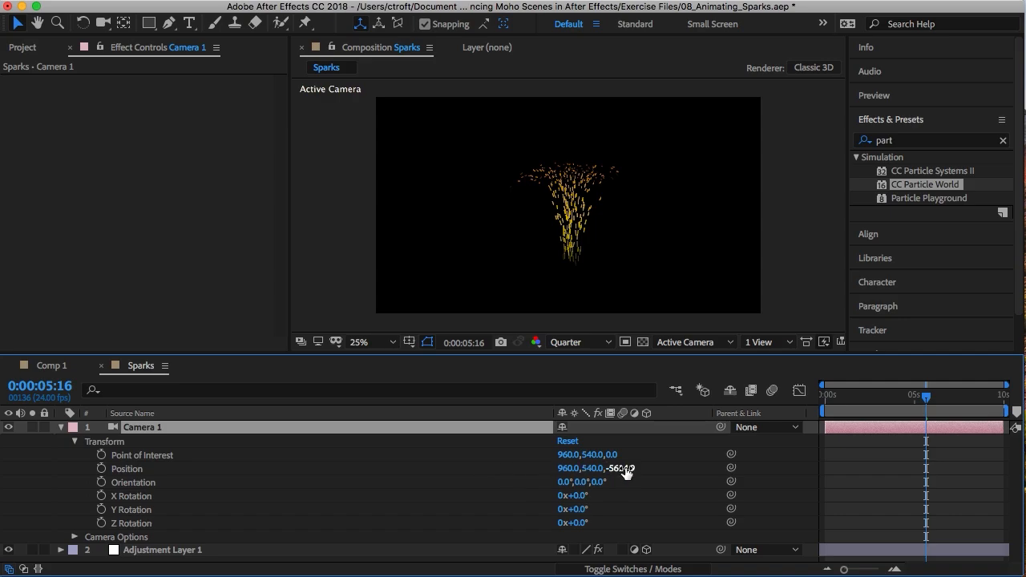
pyautogui.moveTo(629, 473); pyautogui.dragTo(760, 479)
pyautogui.moveTo(621, 472); pyautogui.dragTo(739, 468)
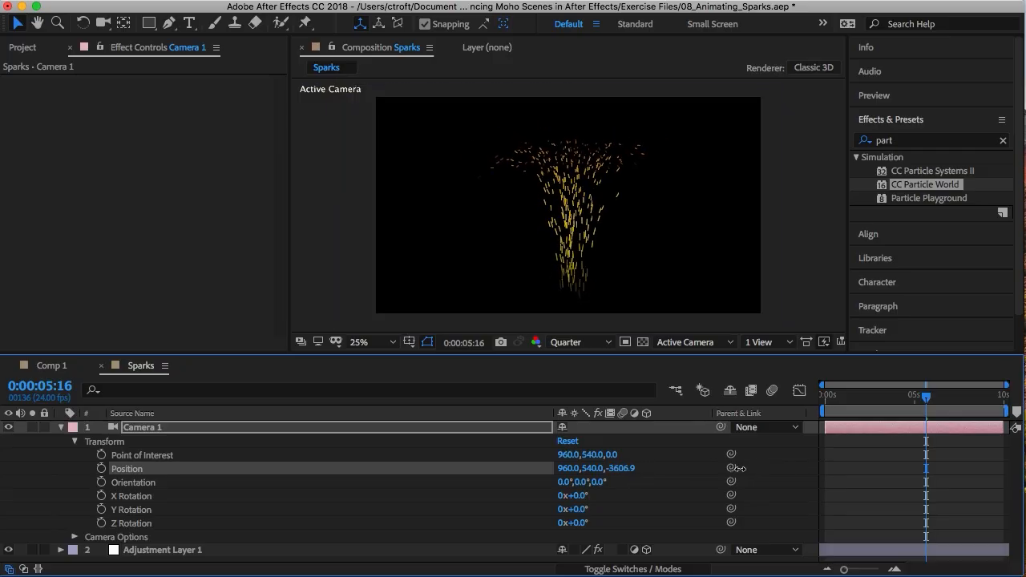
pyautogui.moveTo(920, 396); pyautogui.dragTo(825, 396)
pyautogui.press('space')
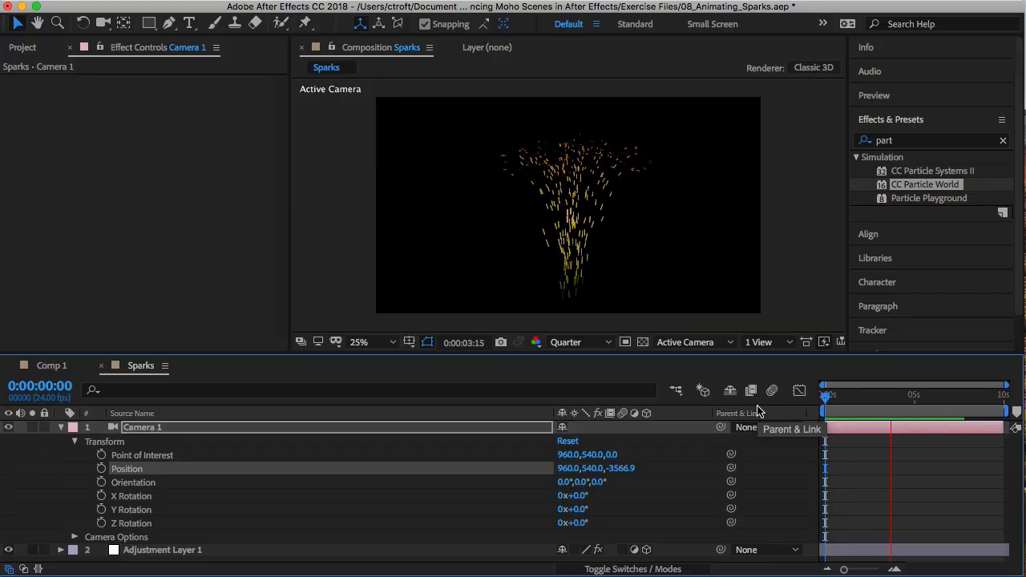
pyautogui.press('space')
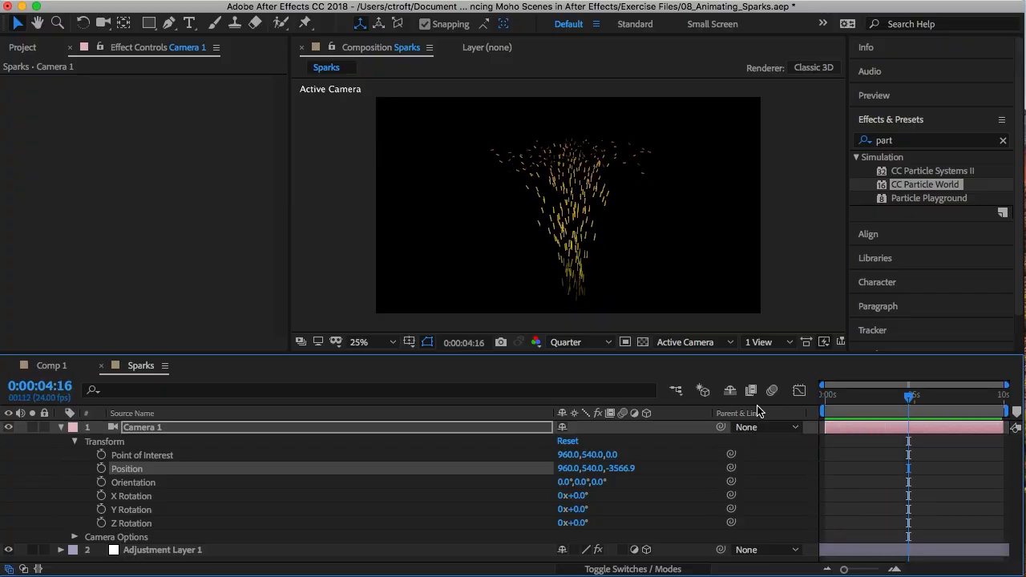
pyautogui.click(943, 491)
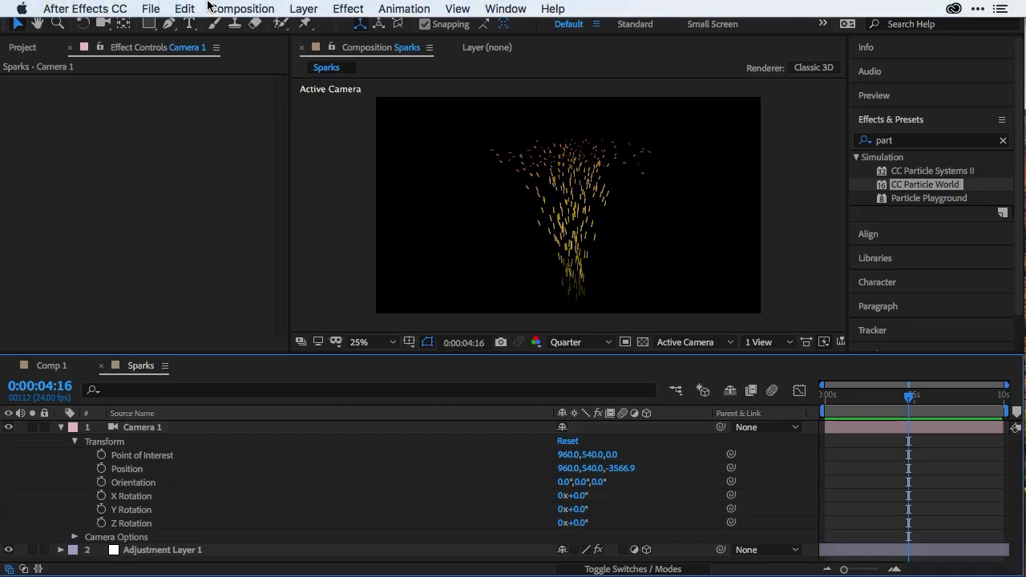
pyautogui.click(220, 8)
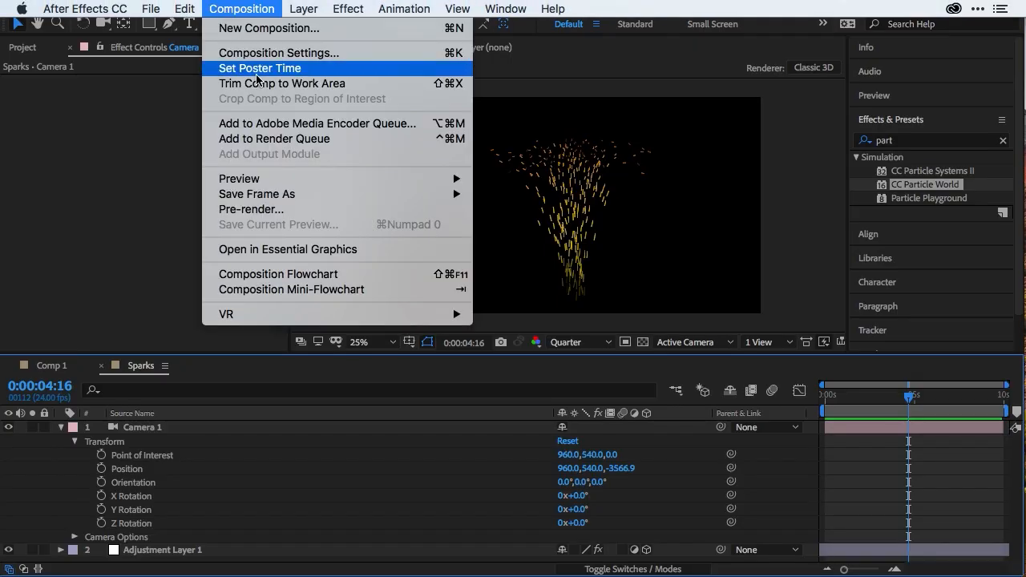
pyautogui.click(279, 123)
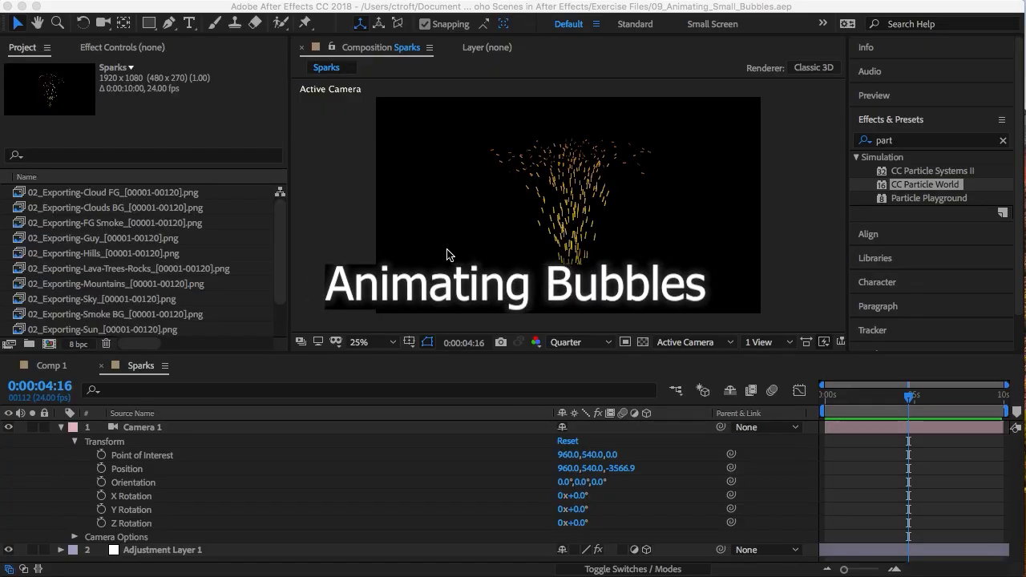
pyautogui.click(786, 8)
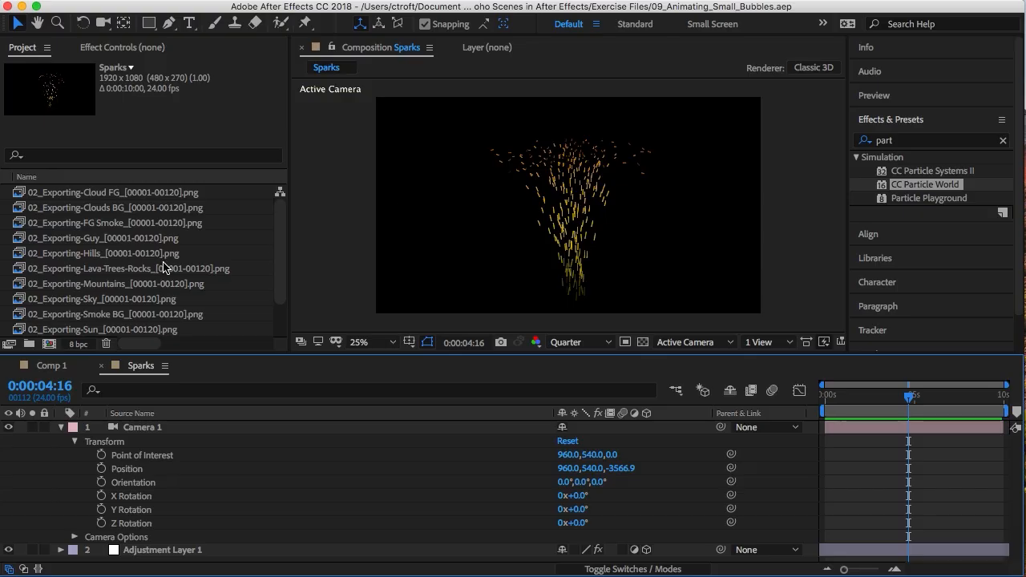
# Duplicate the Sparks composition, rename the copy Bubbles, and open it in the timeline in place of Sparks
pyautogui.scroll(-3, 163, 268)
pyautogui.click(44, 301)
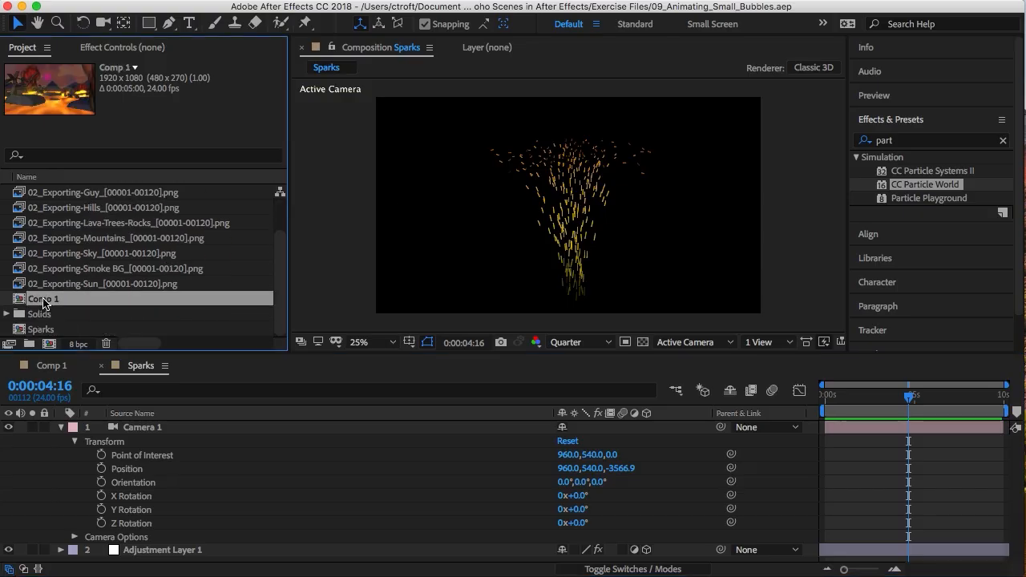
pyautogui.click(41, 335)
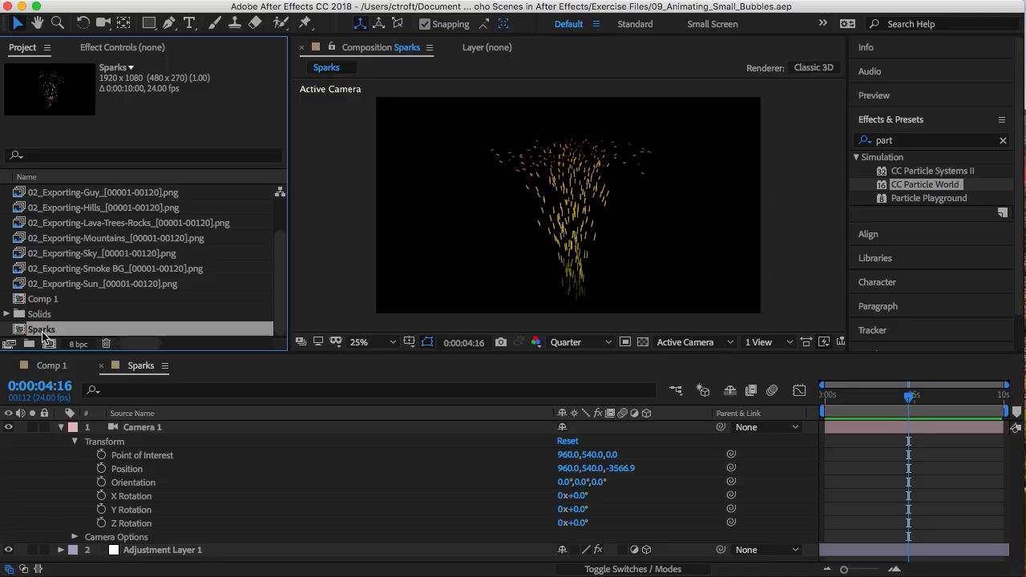
pyautogui.press('super+d')
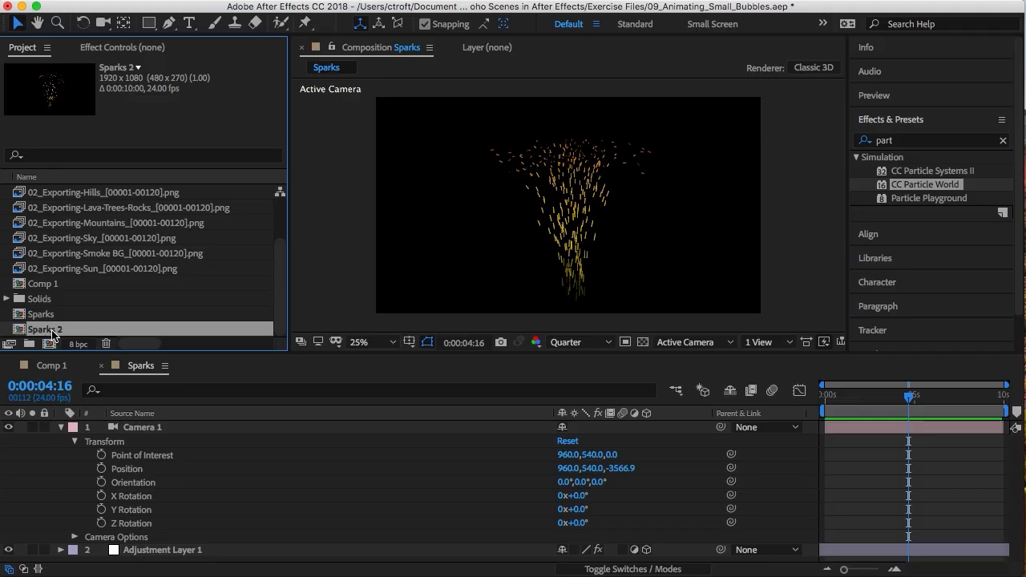
pyautogui.press('Return')
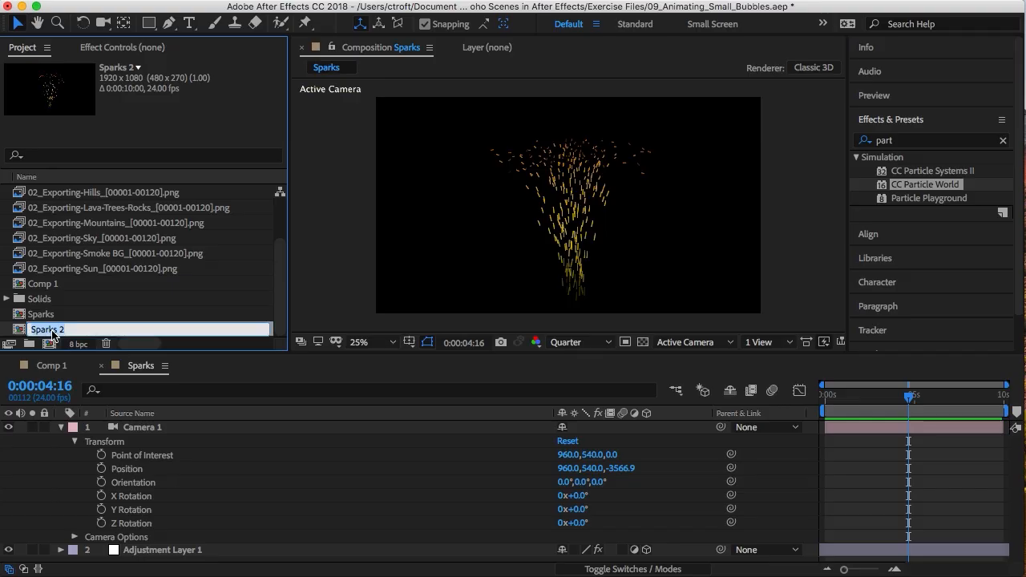
pyautogui.write('Bubbles')
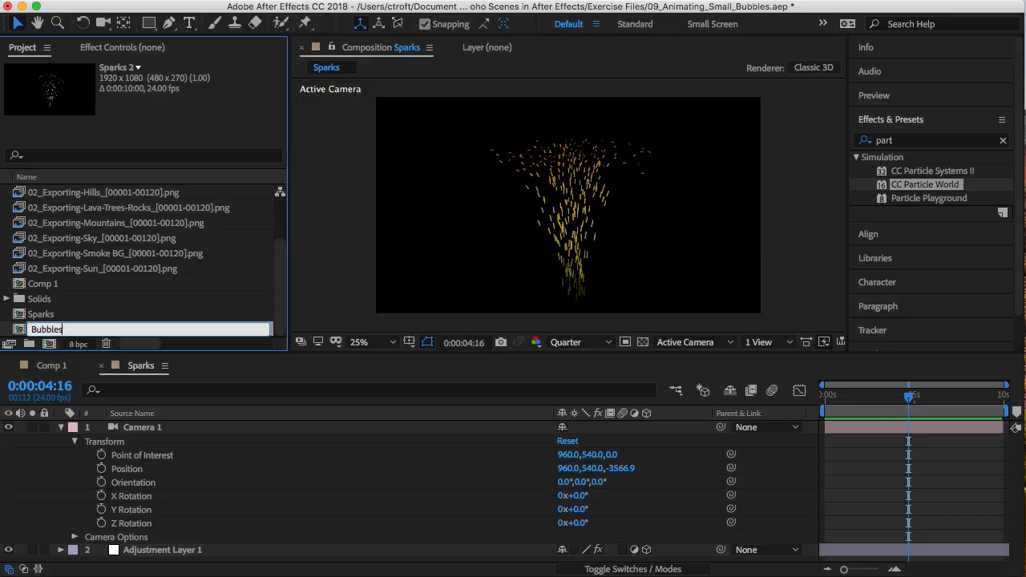
pyautogui.press('Return')
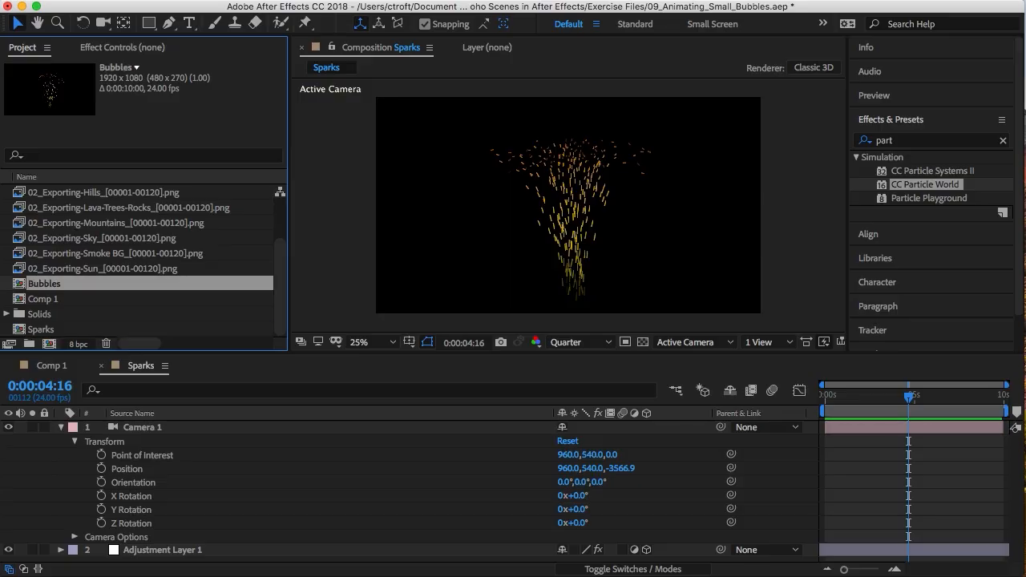
pyautogui.doubleClick(22, 286)
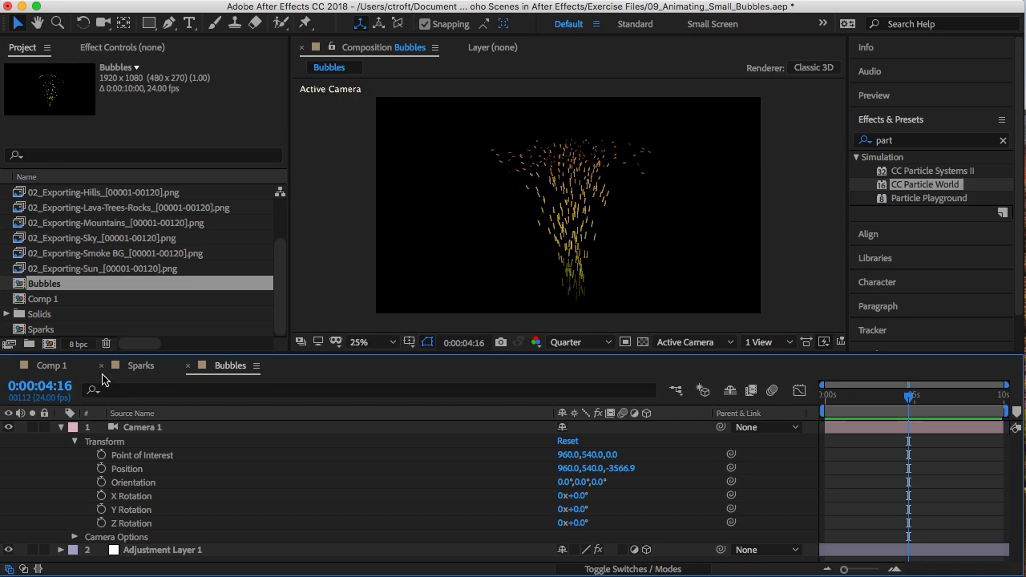
pyautogui.click(102, 367)
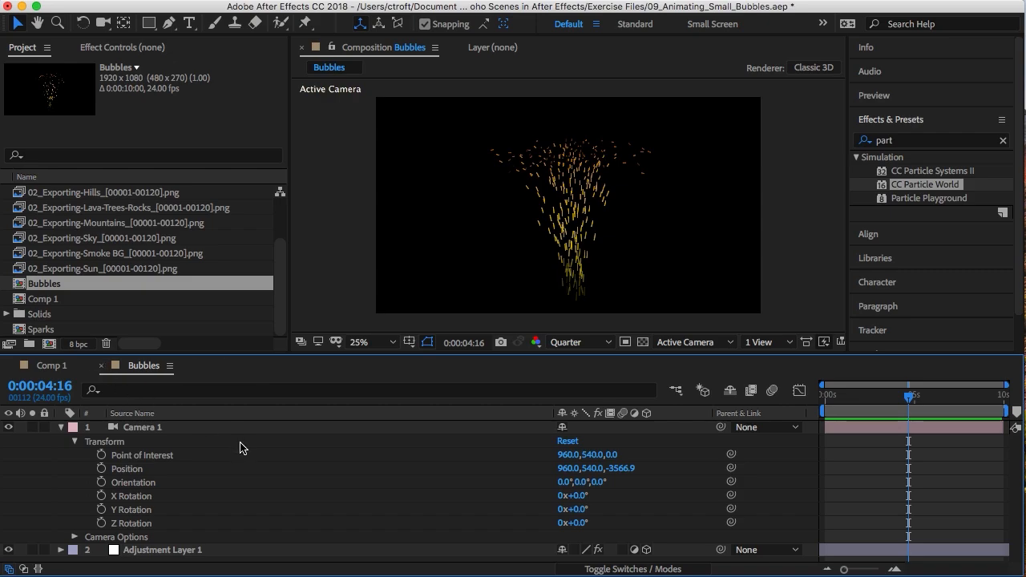
# Set the Particle Type of the CC Particle World effect on Adjustment Layer 1 to Bubble, after trying Faded Sphere
pyautogui.click(169, 429)
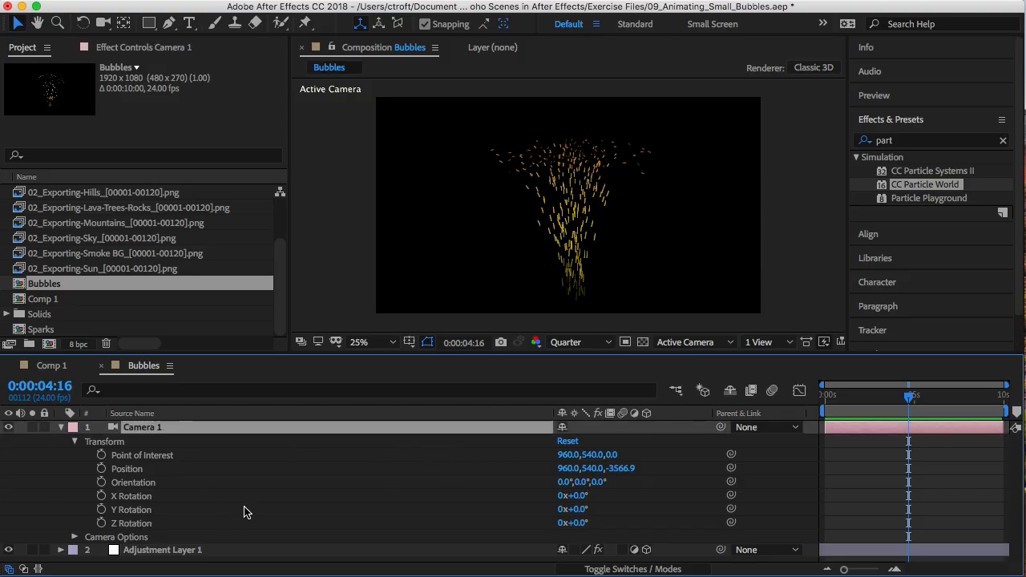
pyautogui.click(218, 553)
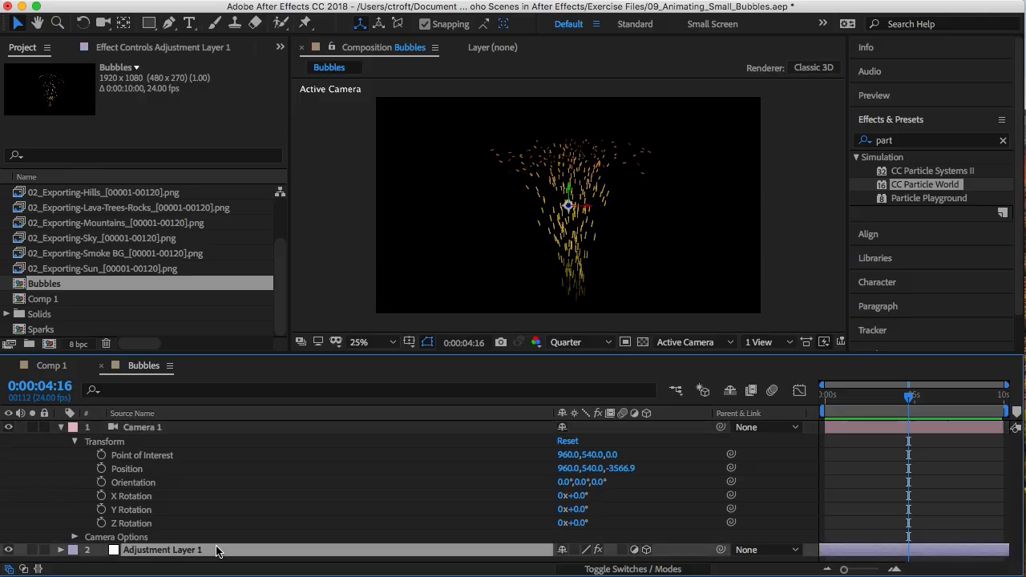
pyautogui.click(159, 49)
pyautogui.scroll(1, 159, 48)
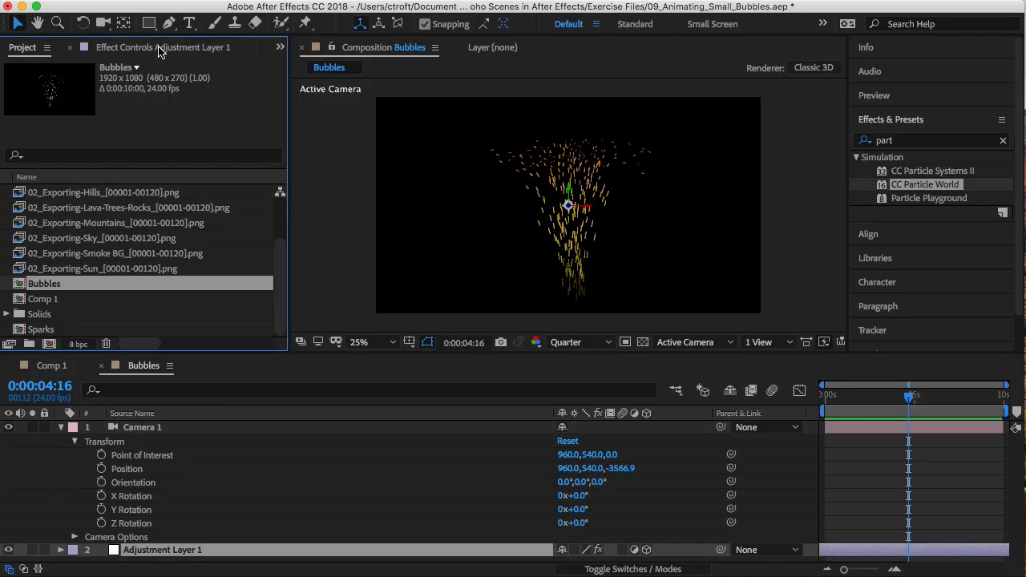
pyautogui.click(157, 51)
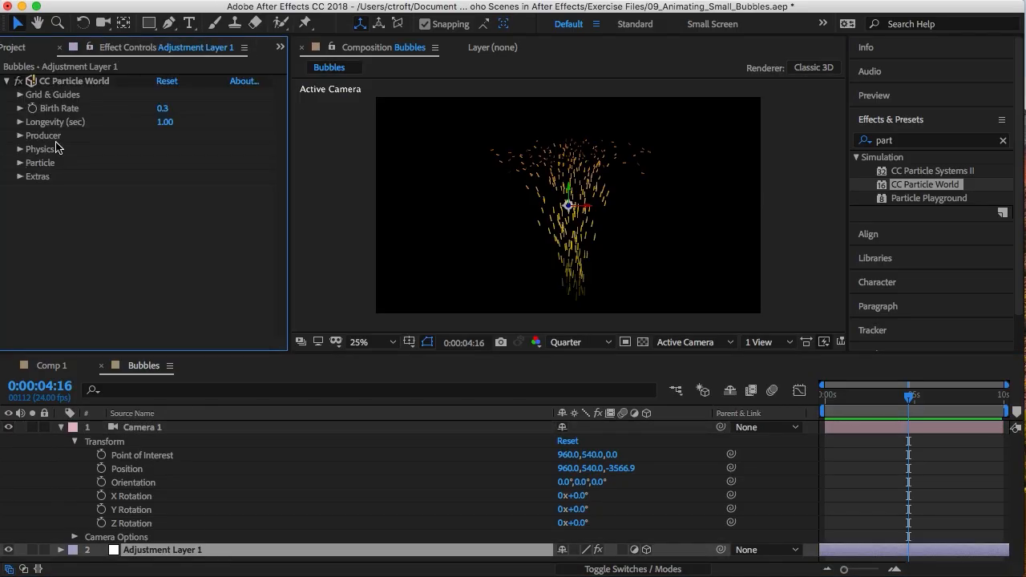
pyautogui.click(20, 163)
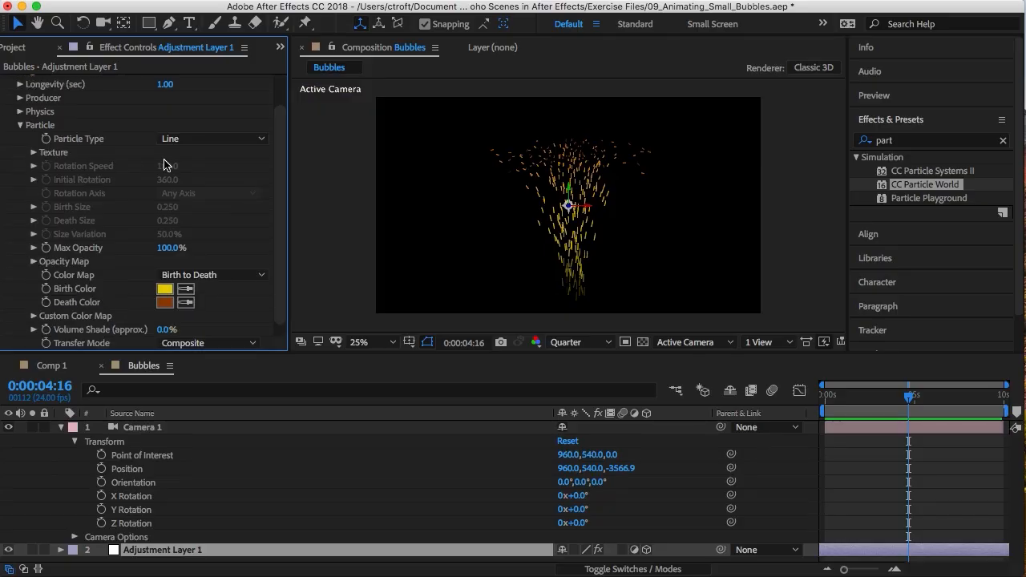
pyautogui.click(217, 142)
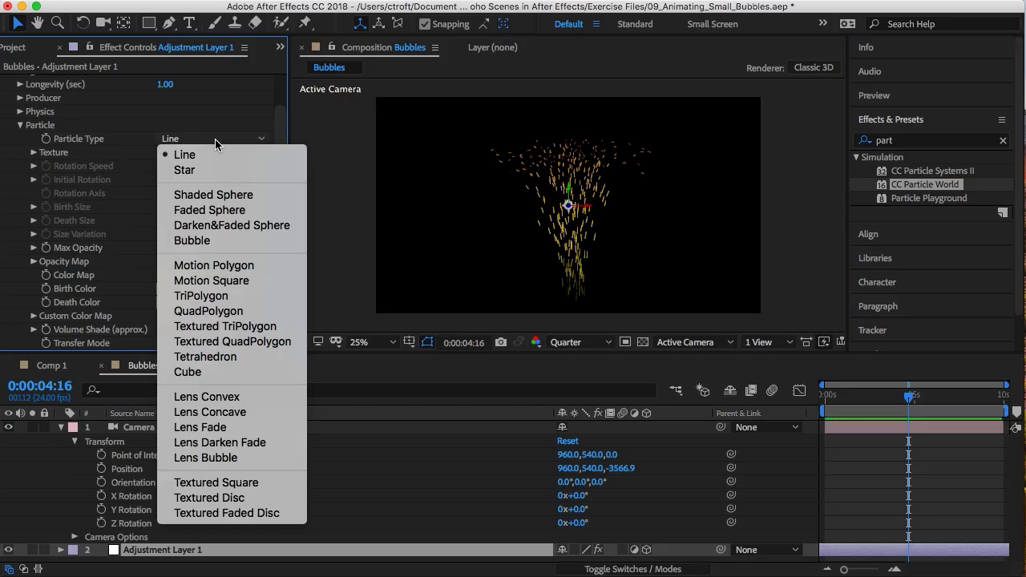
pyautogui.click(237, 210)
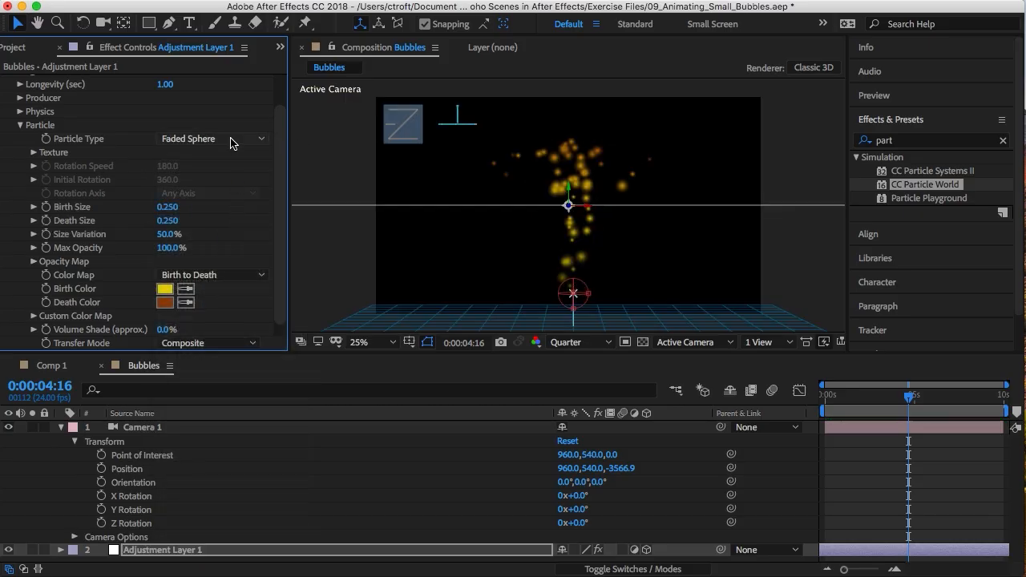
pyautogui.click(231, 141)
pyautogui.click(244, 240)
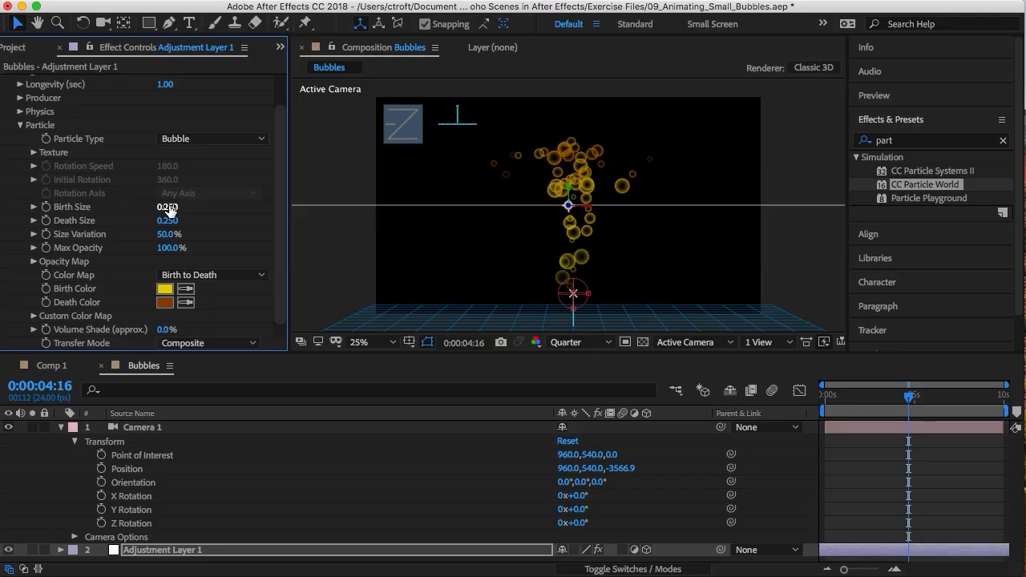
# Set the bubbles' Birth Size to 0.160, Death Size to 0.640, Birth Rate to 0.1 and Longevity to 0.40, and preview from the start
pyautogui.moveTo(167, 209); pyautogui.dragTo(195, 222)
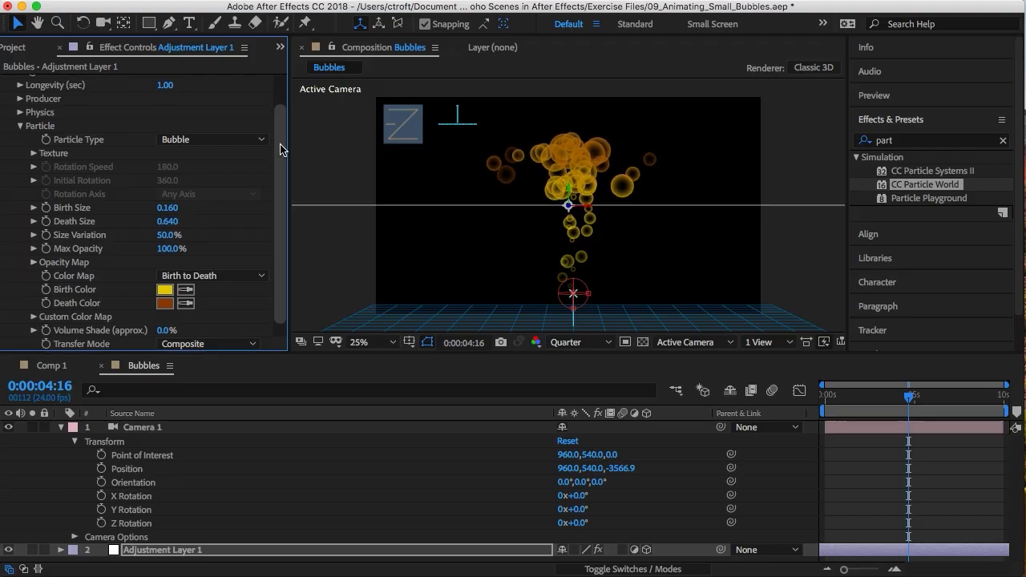
pyautogui.scroll(2, 282, 136)
pyautogui.moveTo(160, 110); pyautogui.dragTo(129, 134)
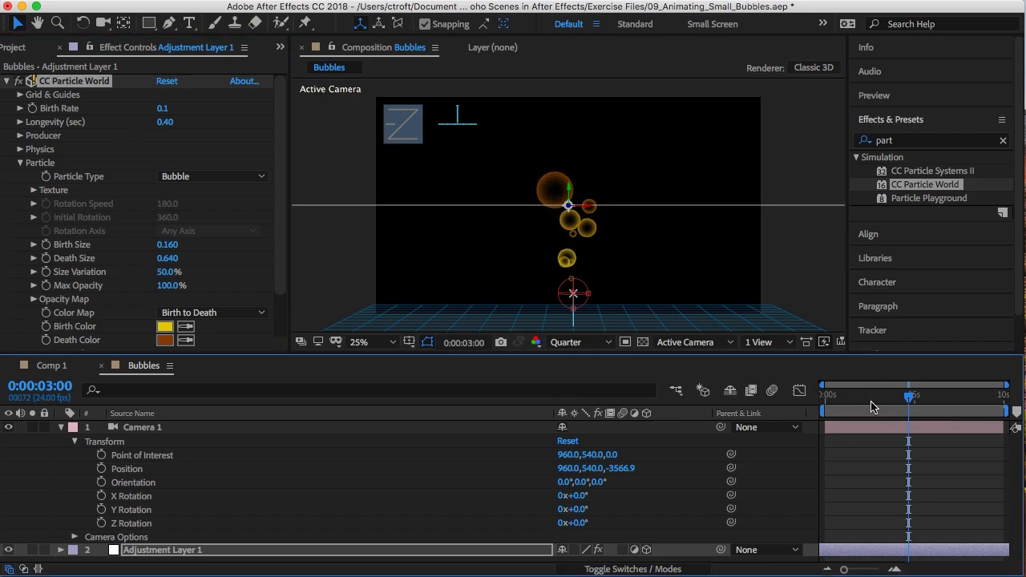
pyautogui.moveTo(870, 406); pyautogui.dragTo(816, 411)
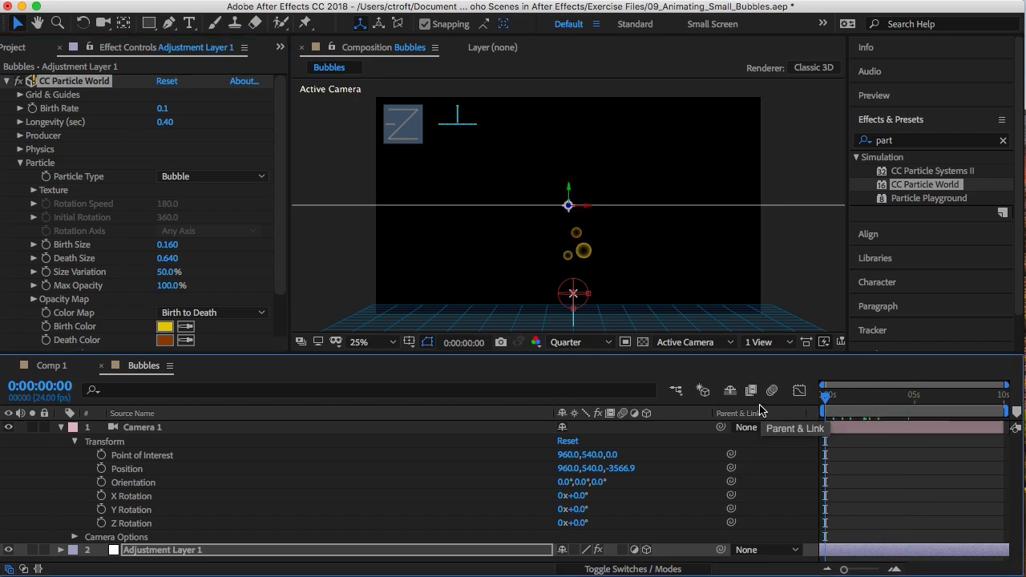
pyautogui.press('space')
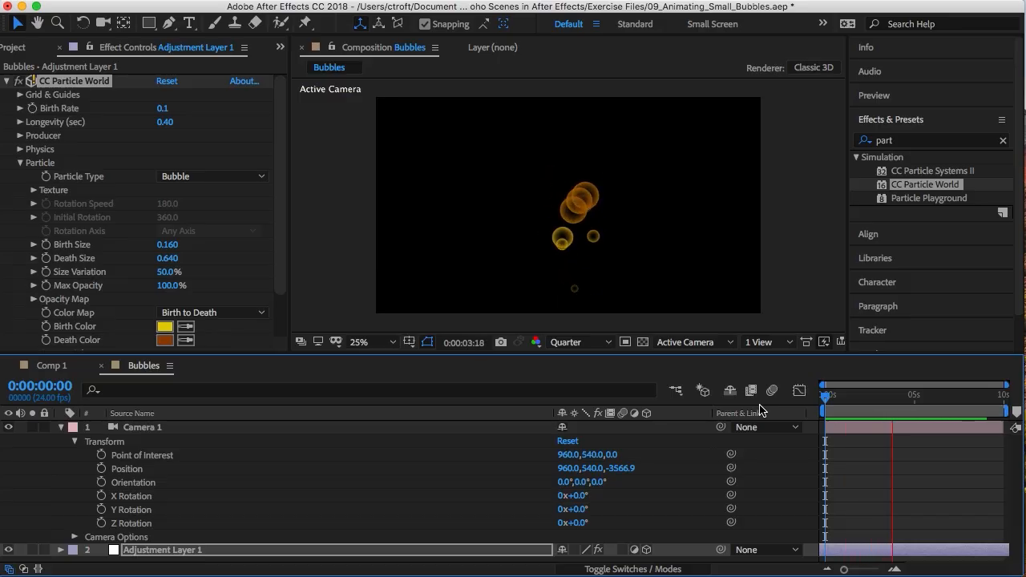
pyautogui.press('space')
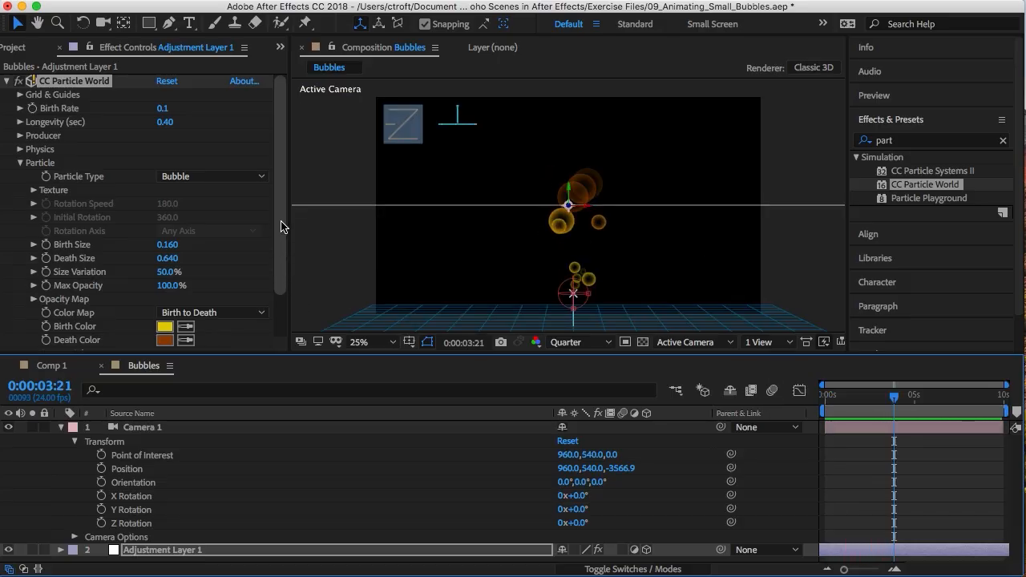
# Set the bubbles' Size Variation to 100% and Max Opacity to 60% in the CC Particle World effect
pyautogui.moveTo(285, 230); pyautogui.dragTo(277, 283)
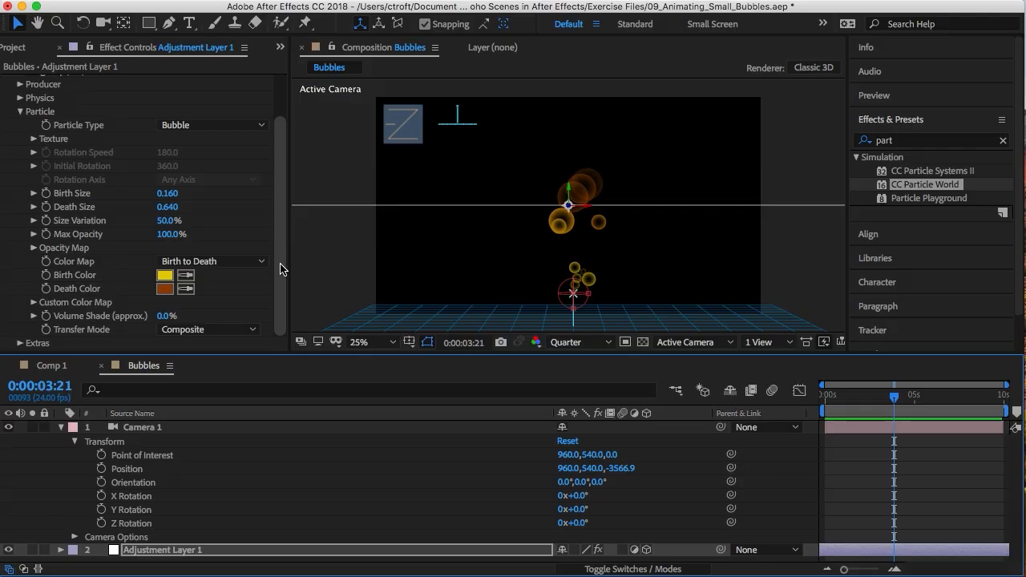
pyautogui.click(167, 220)
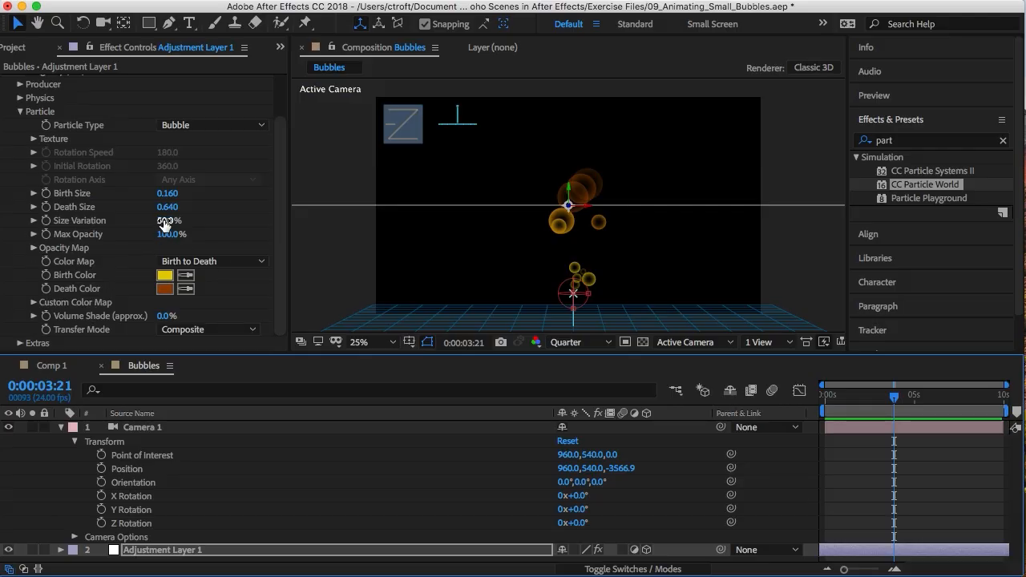
pyautogui.write('100')
pyautogui.press('Return')
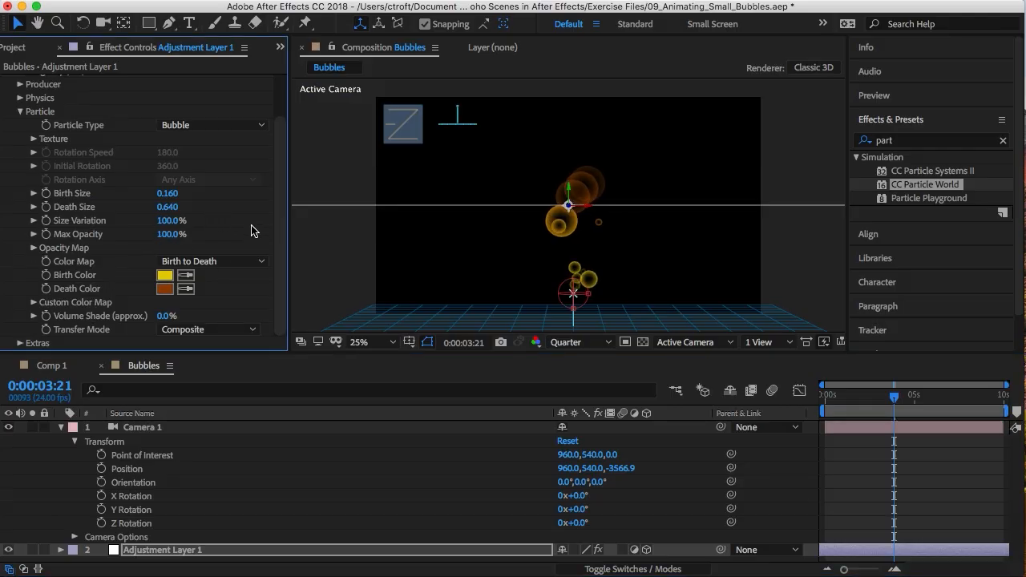
pyautogui.moveTo(172, 233); pyautogui.dragTo(148, 245)
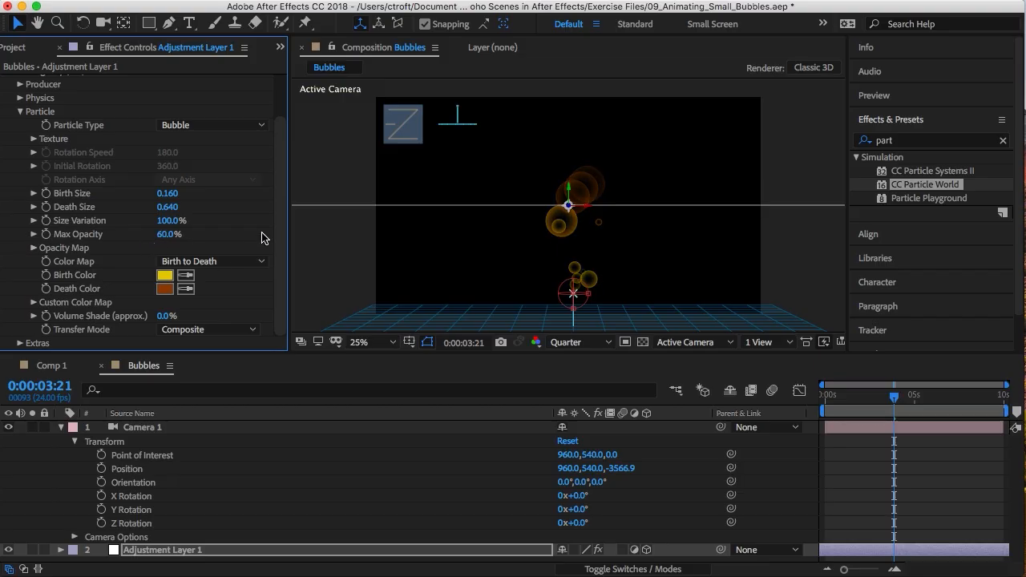
# Set the bubbles' Physics values to Extra 0.20, after previewing 0.60, and Gravity -0.020
pyautogui.scroll(2, 265, 238)
pyautogui.click(20, 135)
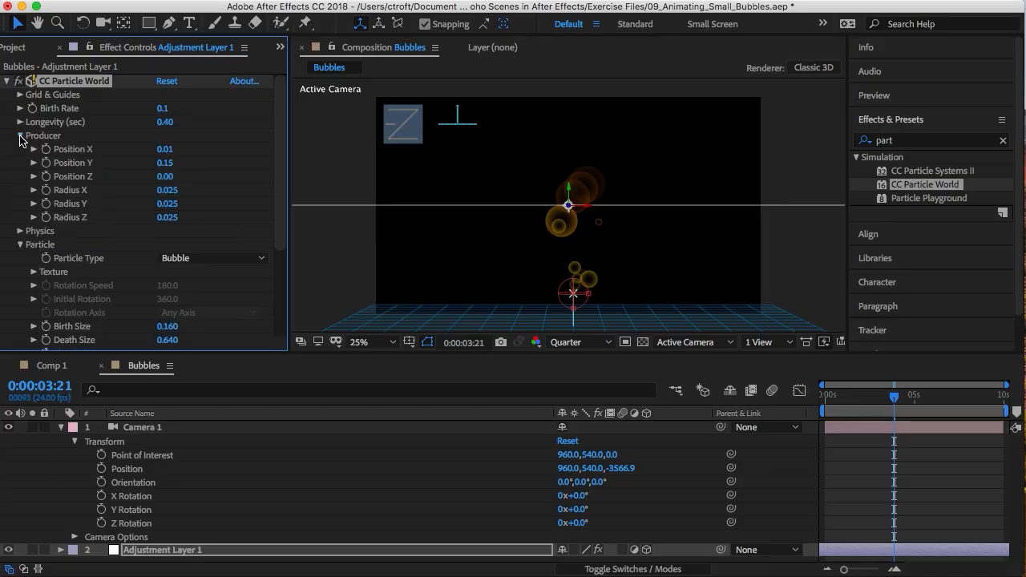
pyautogui.click(20, 136)
pyautogui.click(20, 149)
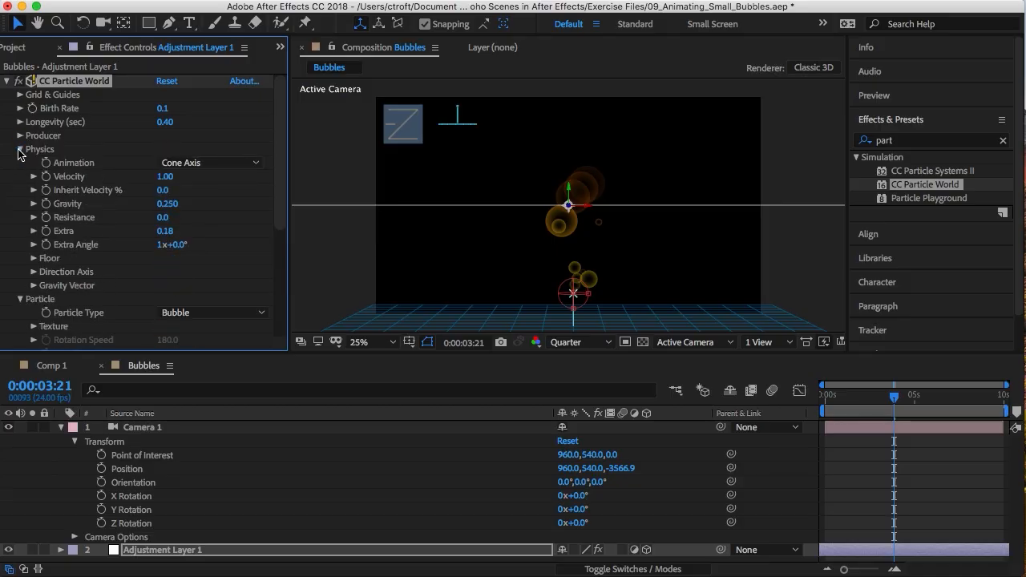
pyautogui.moveTo(165, 232); pyautogui.dragTo(198, 235)
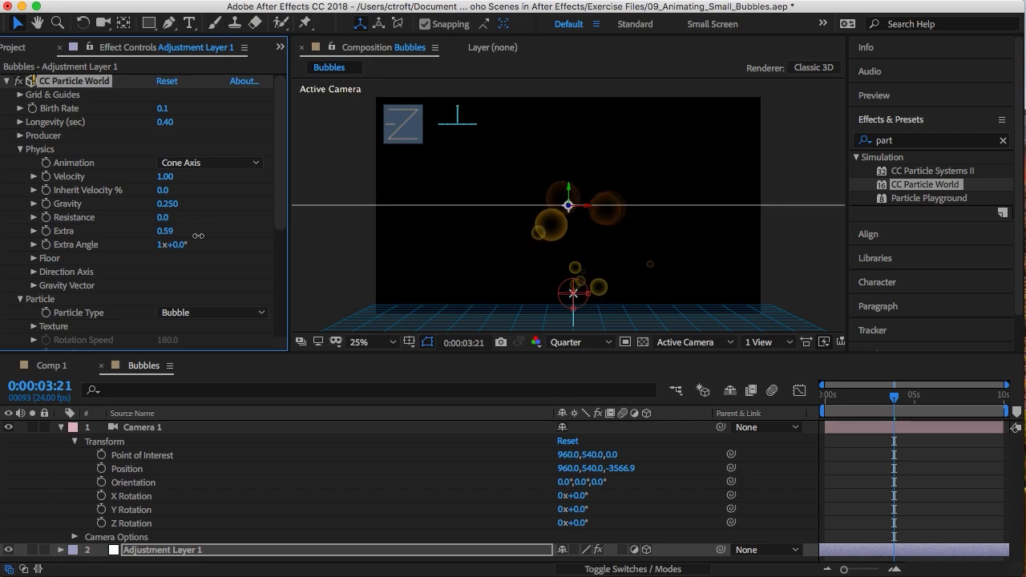
pyautogui.click(955, 505)
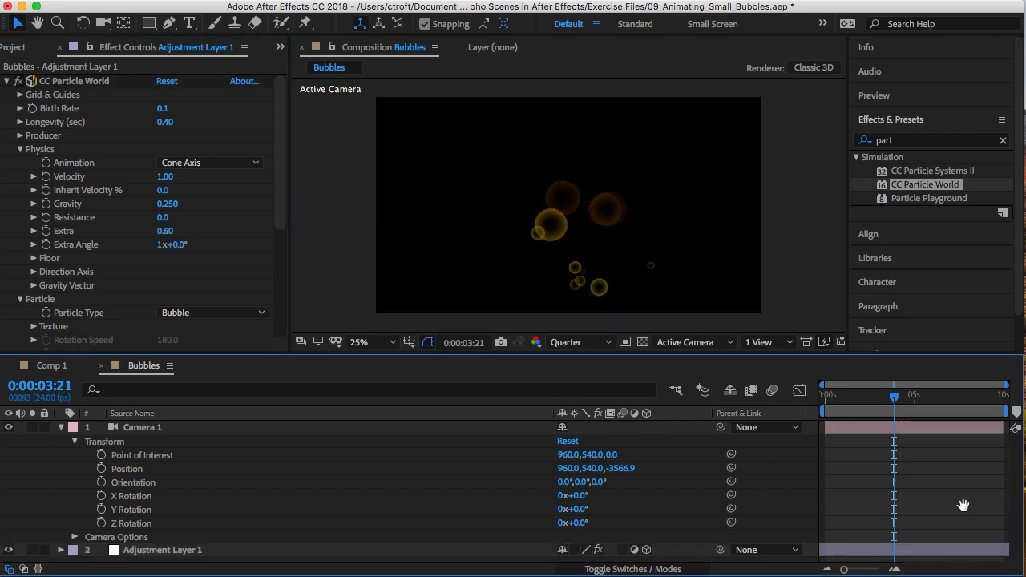
pyautogui.press('space')
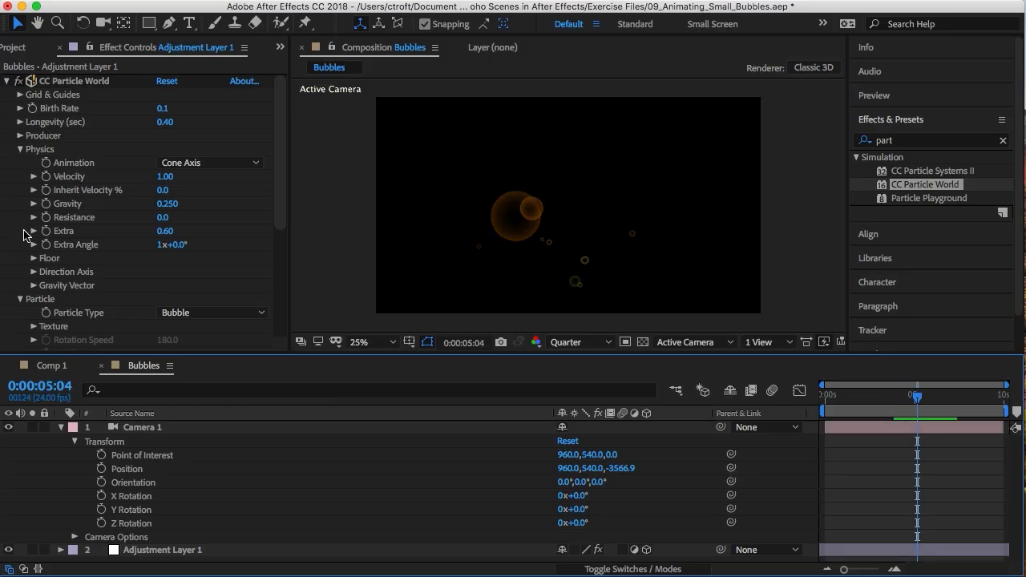
pyautogui.moveTo(176, 239); pyautogui.dragTo(146, 240)
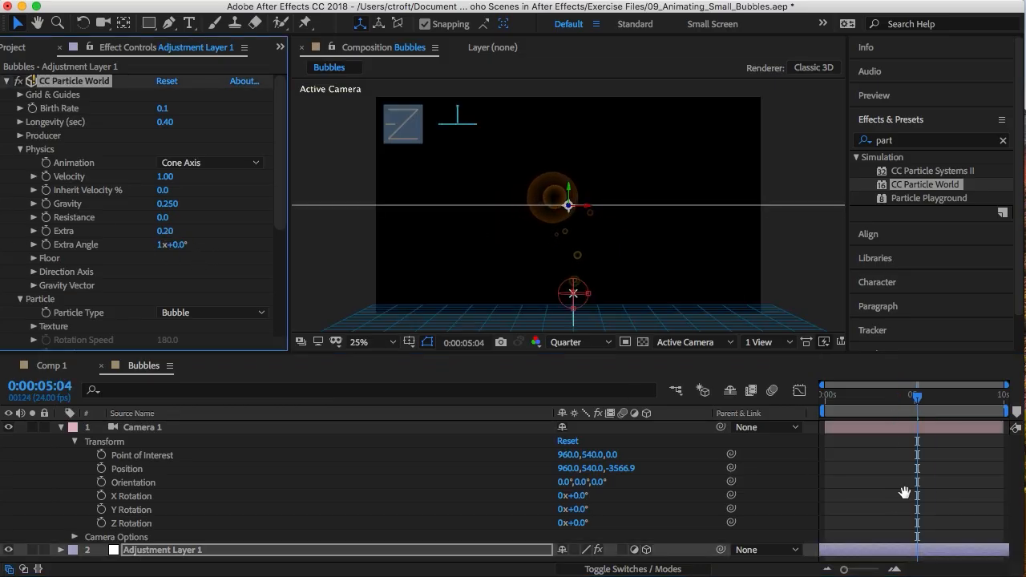
pyautogui.press('space')
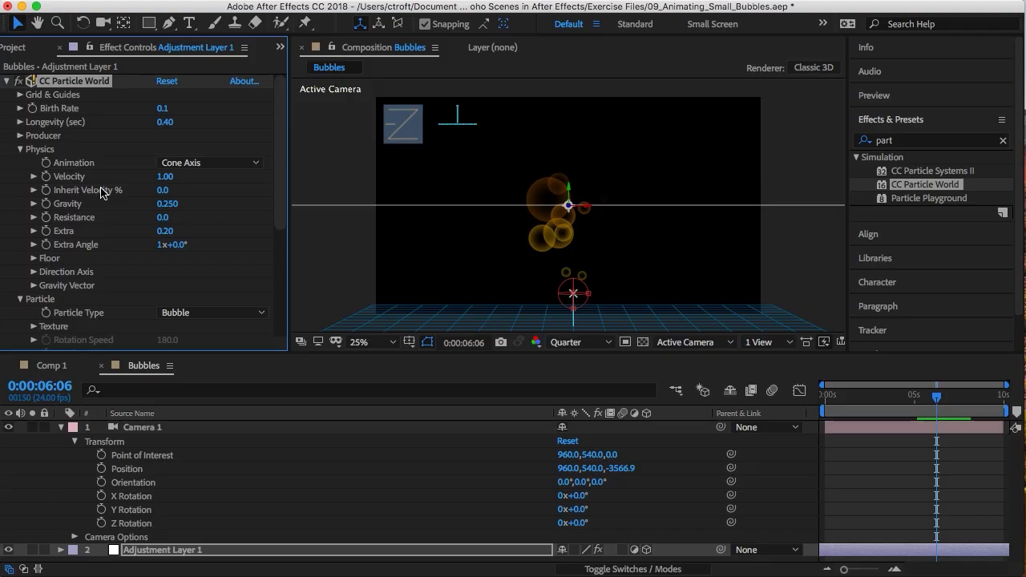
pyautogui.moveTo(167, 205); pyautogui.dragTo(156, 210)
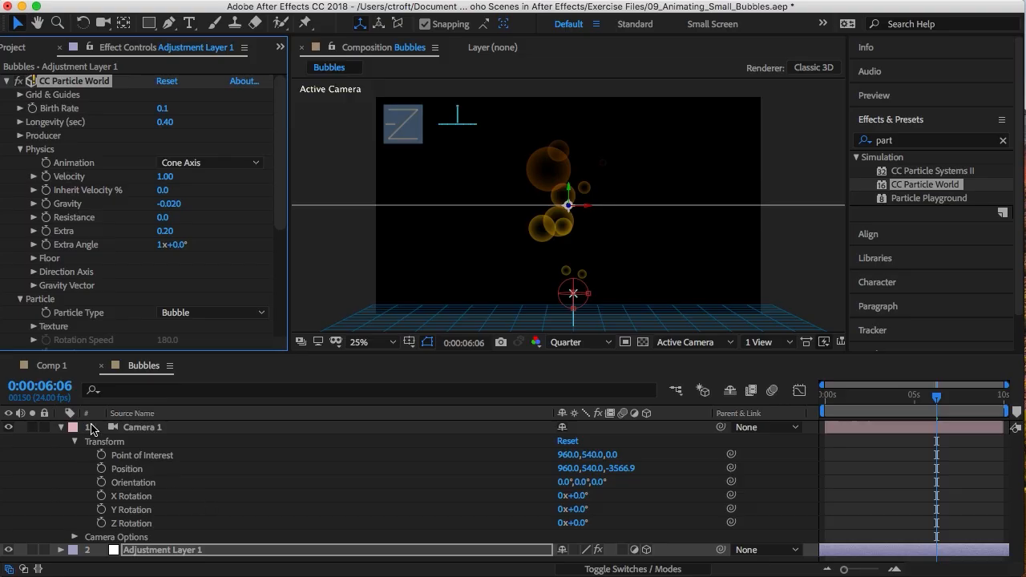
# Time-stretch Adjustment Layer 1 with a Stretch Factor of 400 and preview the bubbles from the start
pyautogui.click(61, 427)
pyautogui.click(156, 440)
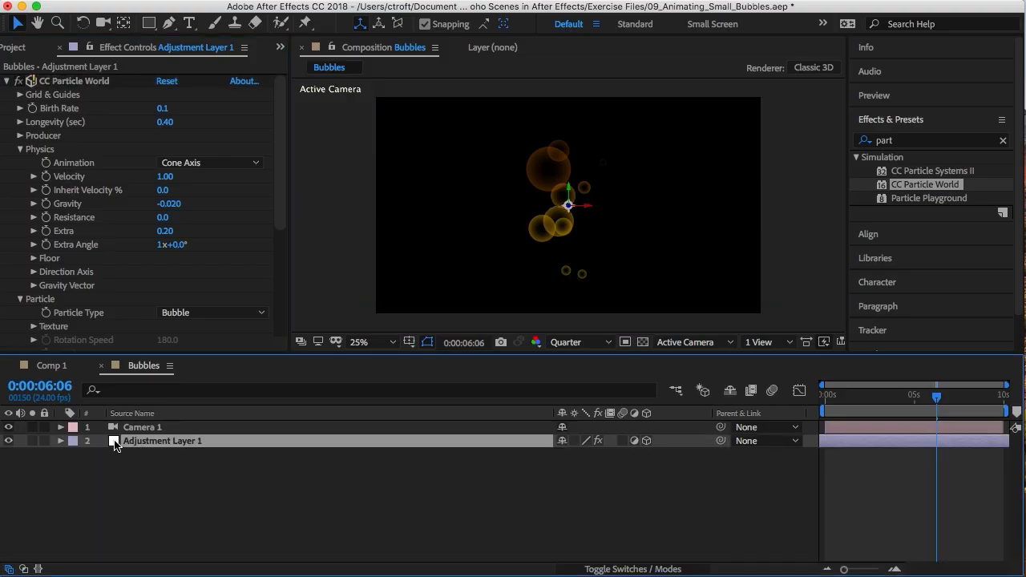
pyautogui.rightClick(114, 444)
pyautogui.moveTo(231, 267)
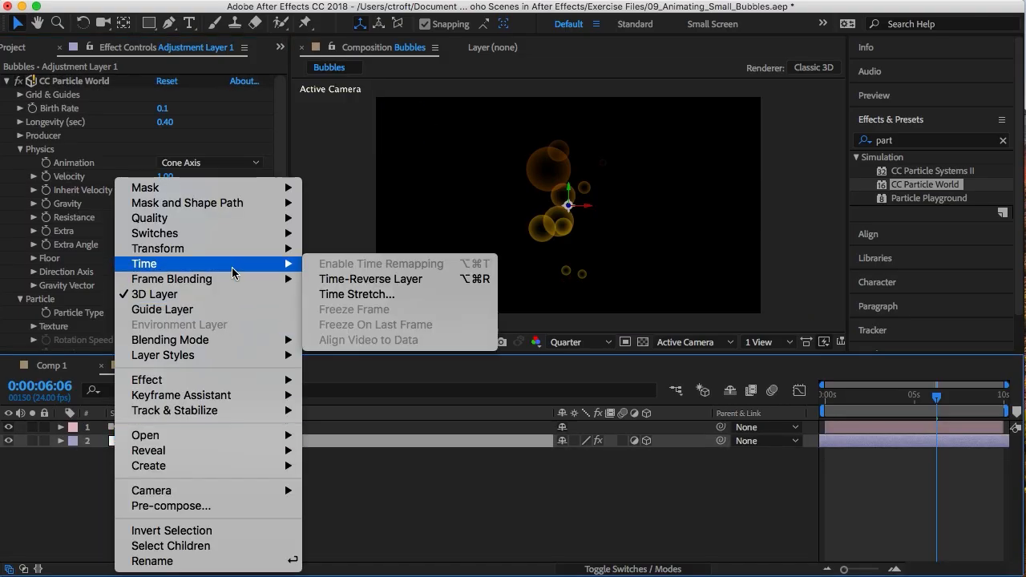
pyautogui.click(414, 295)
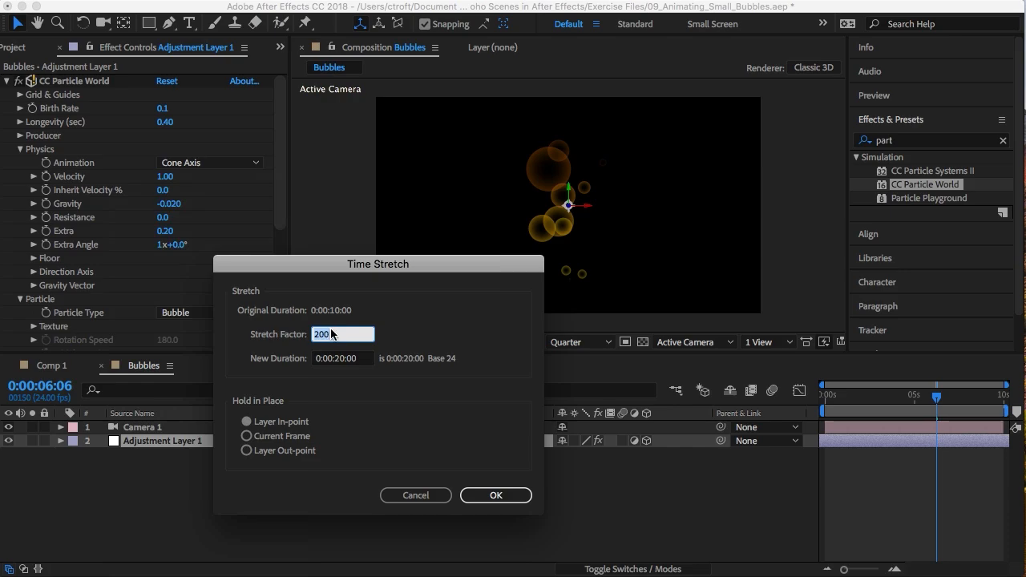
pyautogui.write('400')
pyautogui.click(497, 495)
pyautogui.moveTo(936, 397); pyautogui.dragTo(822, 399)
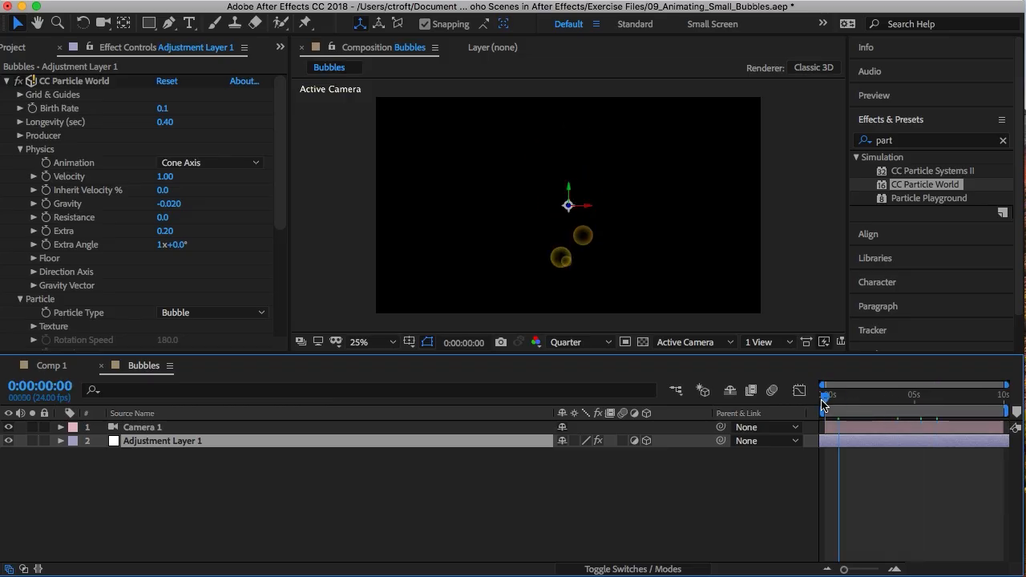
pyautogui.press('space')
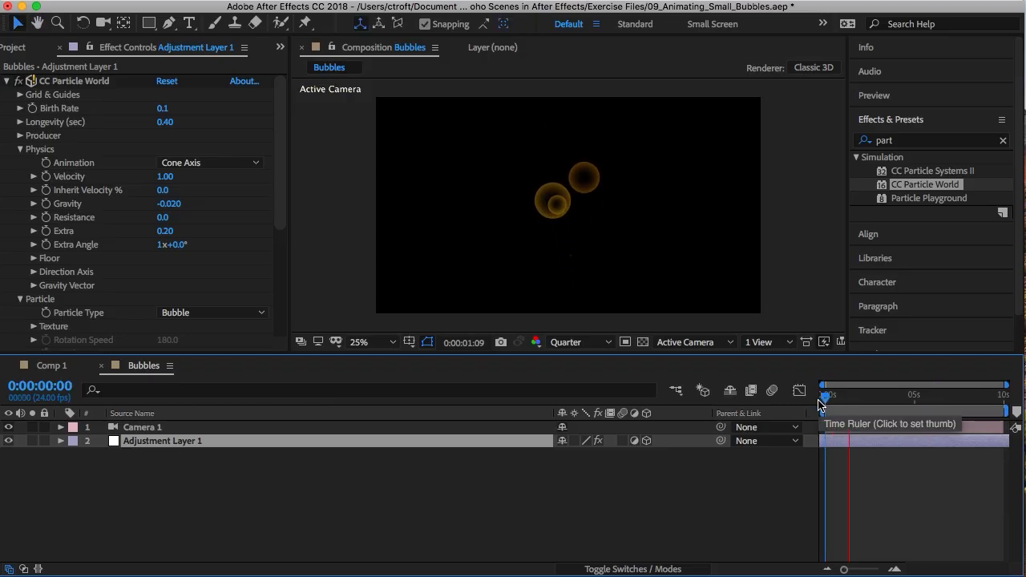
pyautogui.click(765, 477)
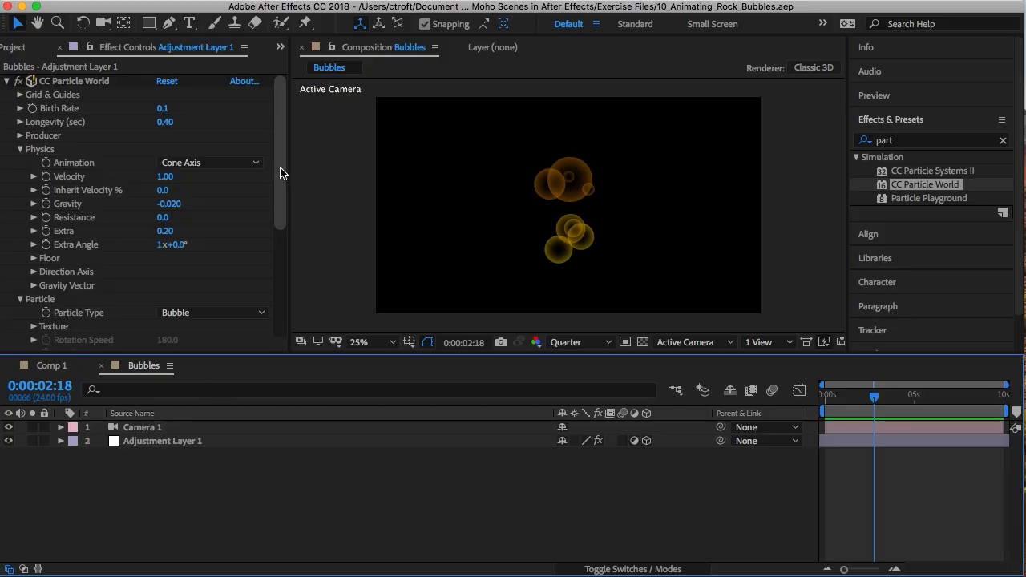
# Duplicate the Bubbles composition, rename the copy Rock Bubbles, and open it in the timeline in place of Bubbles
pyautogui.click(21, 50)
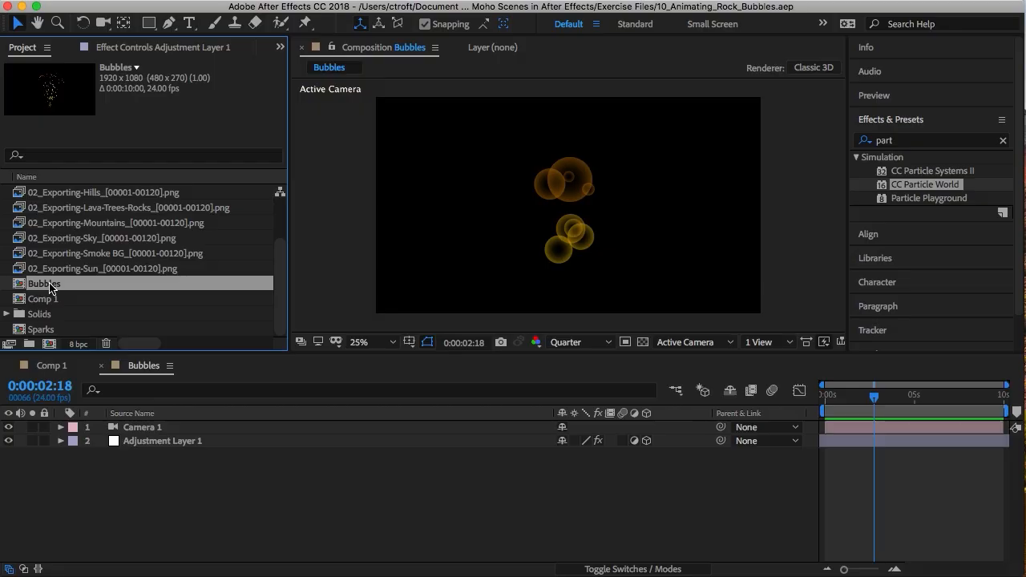
pyautogui.press('super+d')
pyautogui.press('Return')
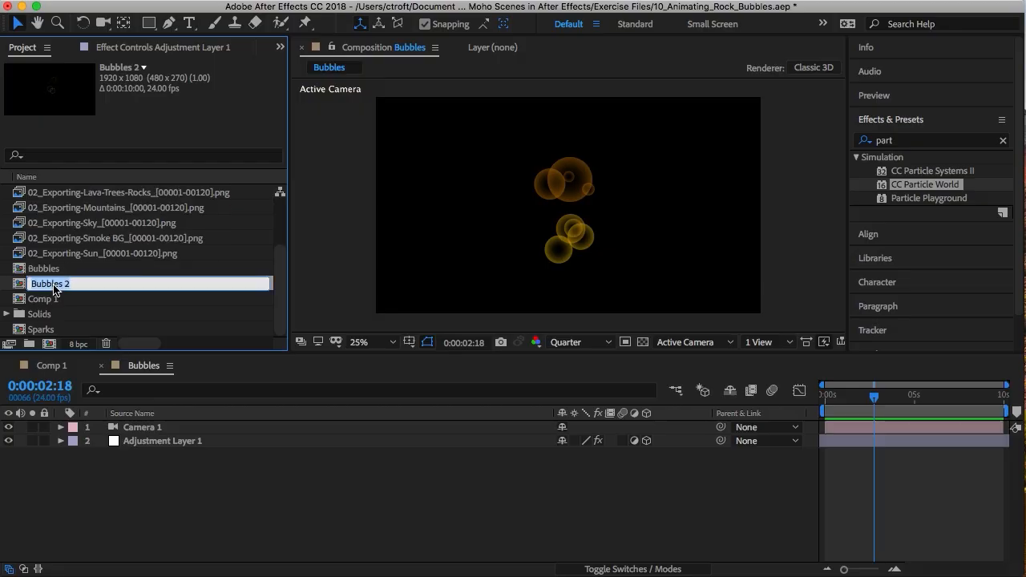
pyautogui.write('Rock Bubbles')
pyautogui.press('Return')
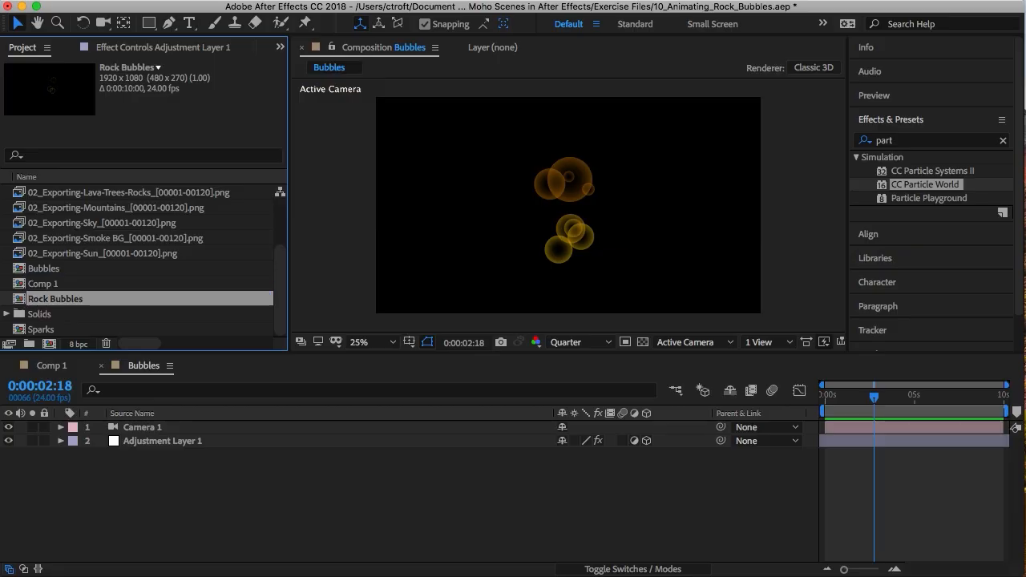
pyautogui.doubleClick(22, 301)
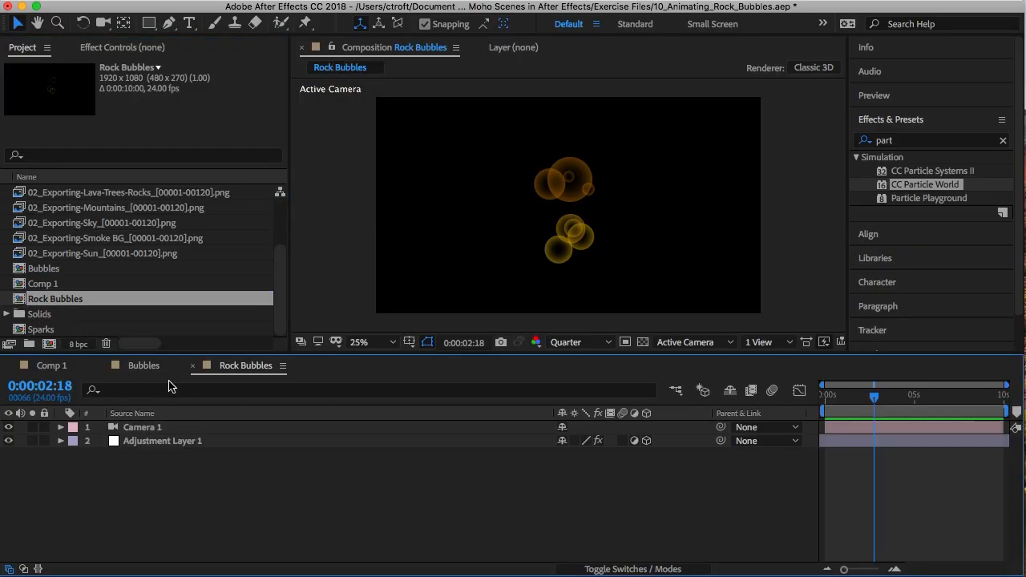
pyautogui.click(102, 366)
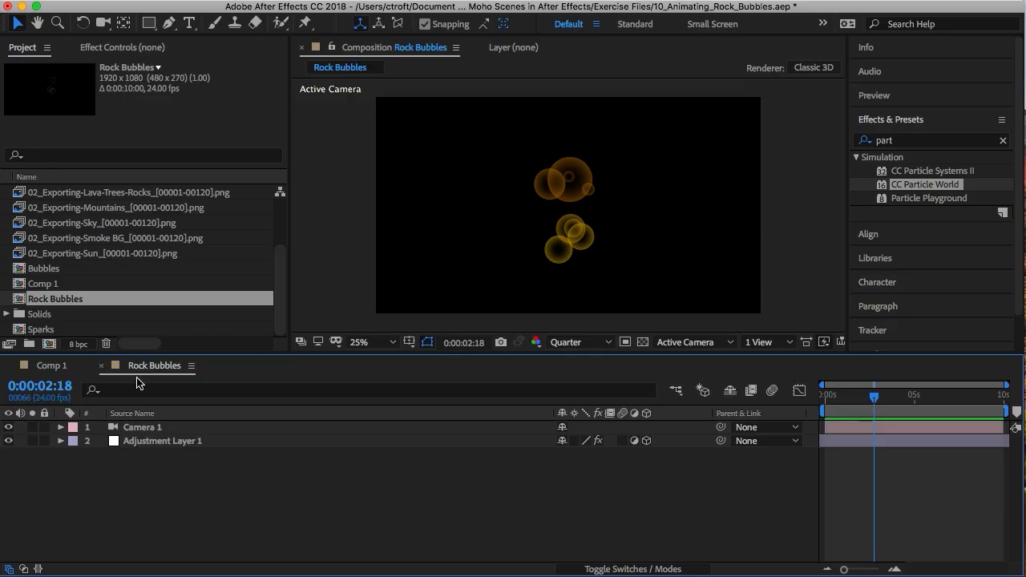
# Set the Particle Type of the CC Particle World effect on Rock Bubbles' Adjustment Layer 1 to Shaded Sphere
pyautogui.click(160, 442)
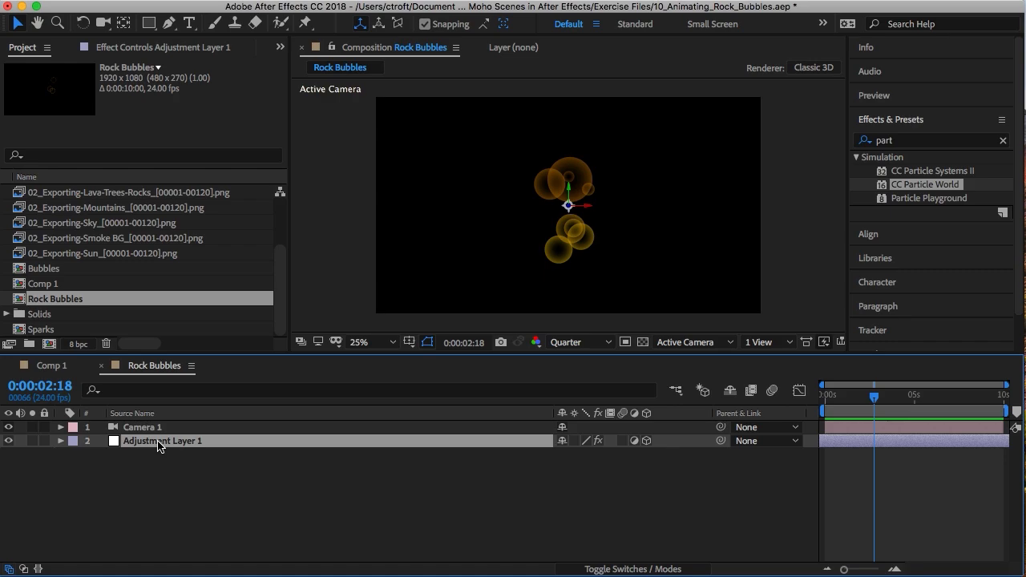
pyautogui.click(161, 50)
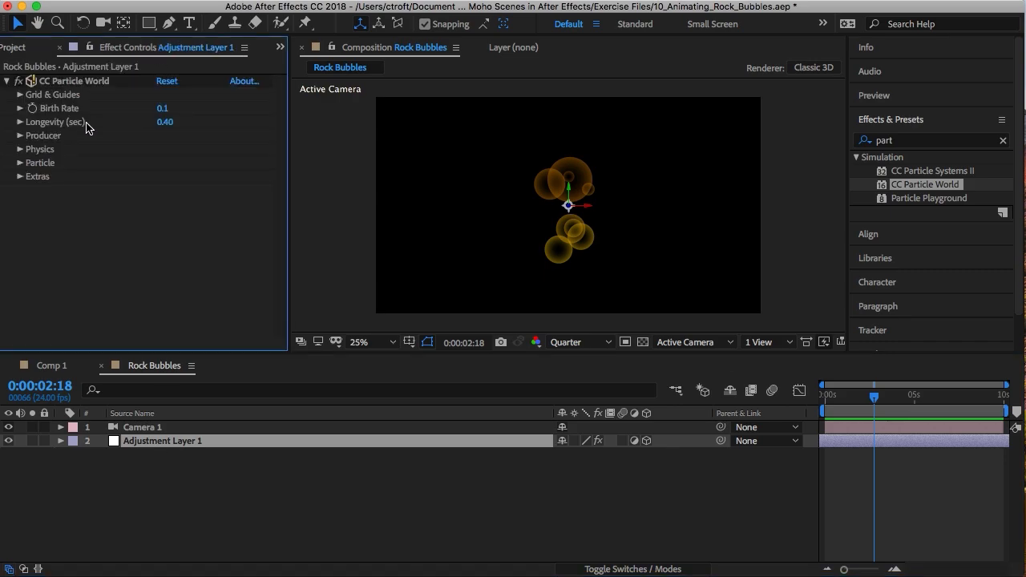
pyautogui.click(20, 135)
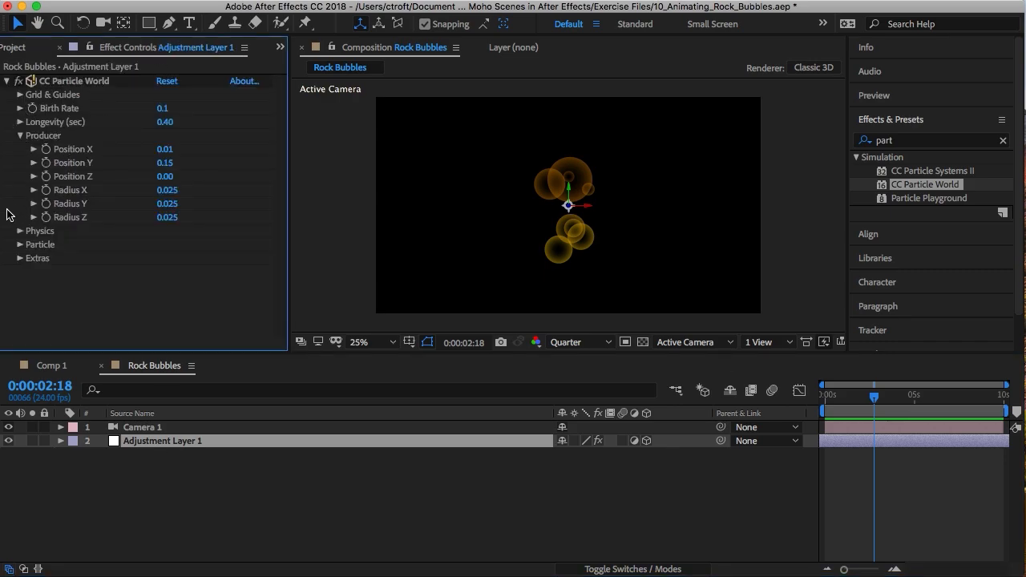
pyautogui.click(19, 245)
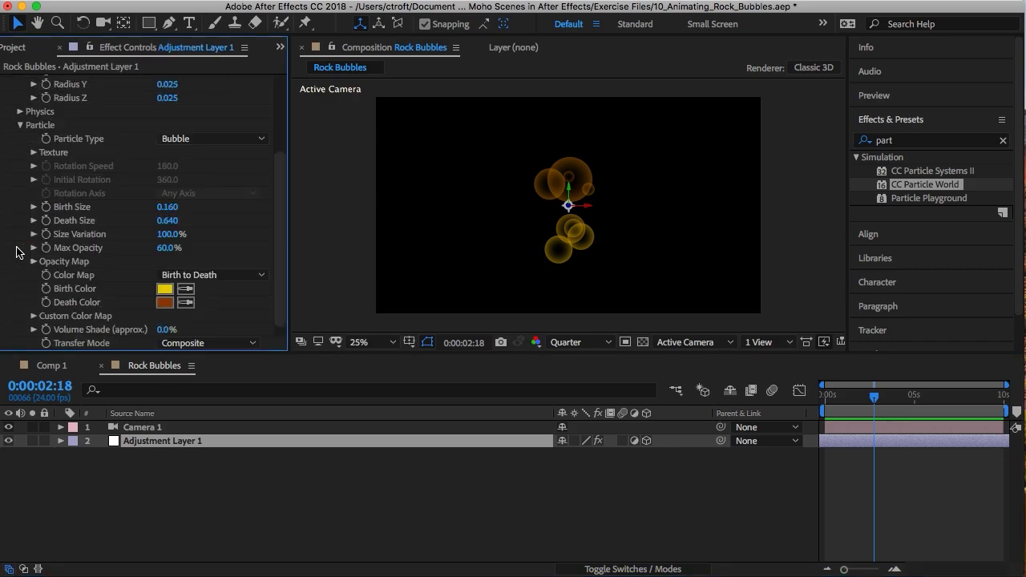
pyautogui.click(208, 140)
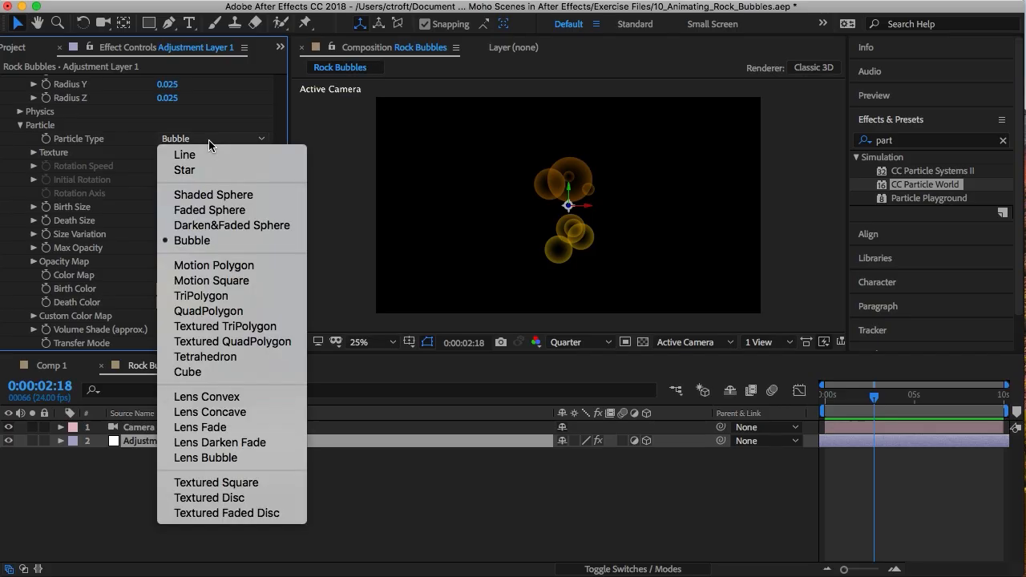
pyautogui.click(237, 198)
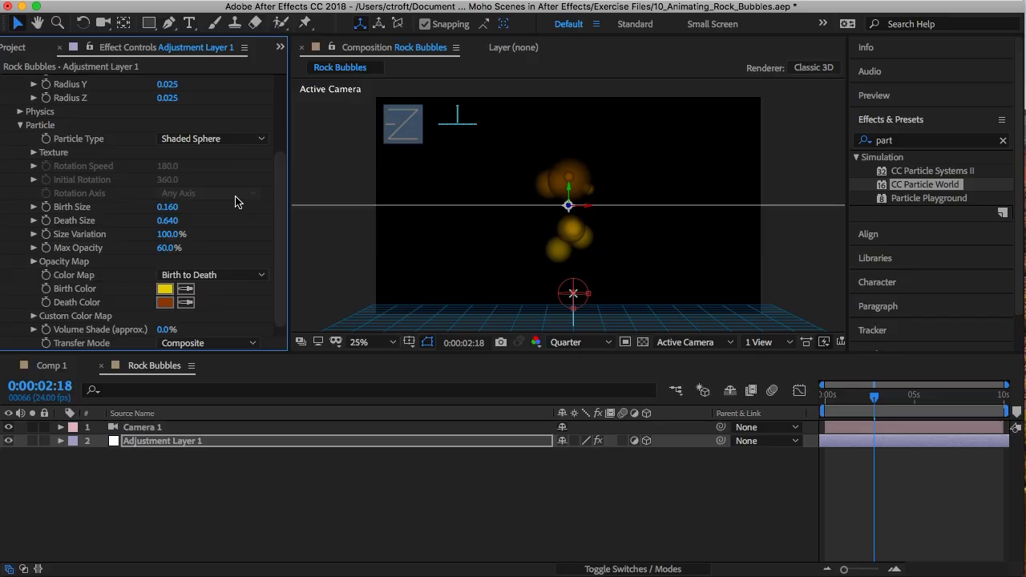
# Set the rock bubbles' Birth Size to 0.320 and Death Size to 0.720, and preview from the start
pyautogui.moveTo(166, 207)
pyautogui.mouseDown()
pyautogui.moveTo(213, 205)
pyautogui.moveTo(185, 211)
pyautogui.mouseUp()
pyautogui.scroll(-1, 168, 228)
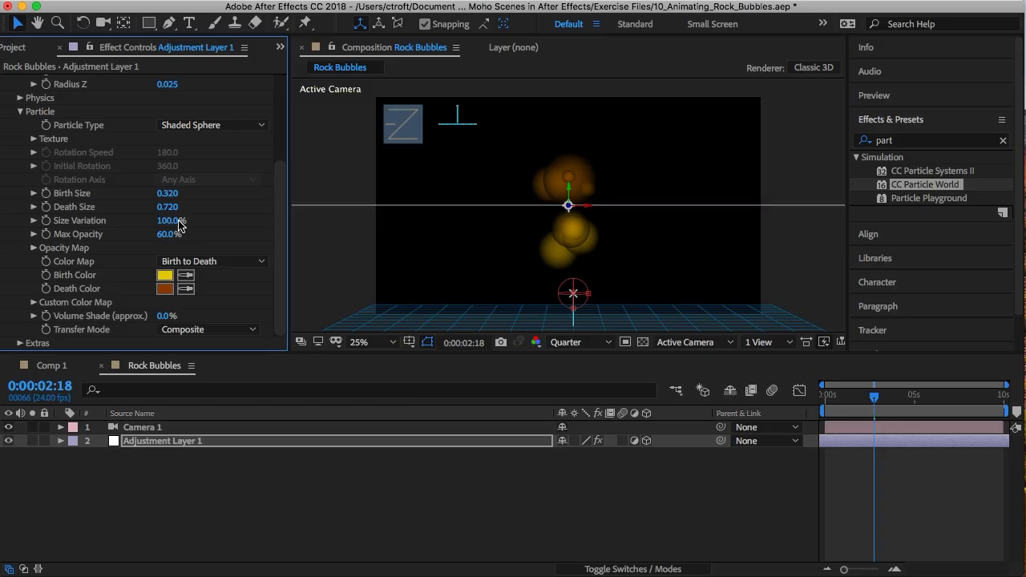
pyautogui.moveTo(873, 396); pyautogui.dragTo(823, 407)
pyautogui.press('space')
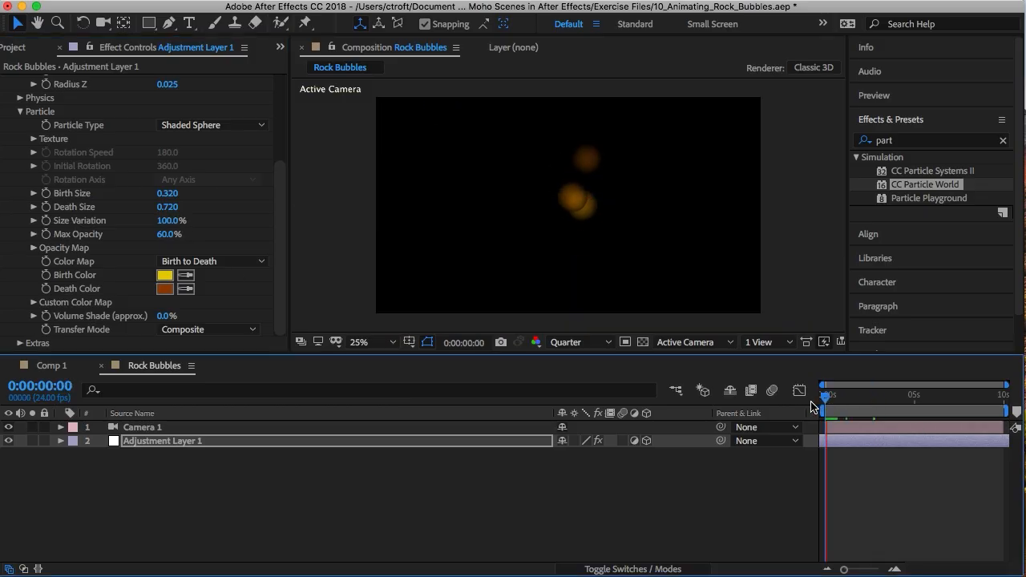
pyautogui.press('space')
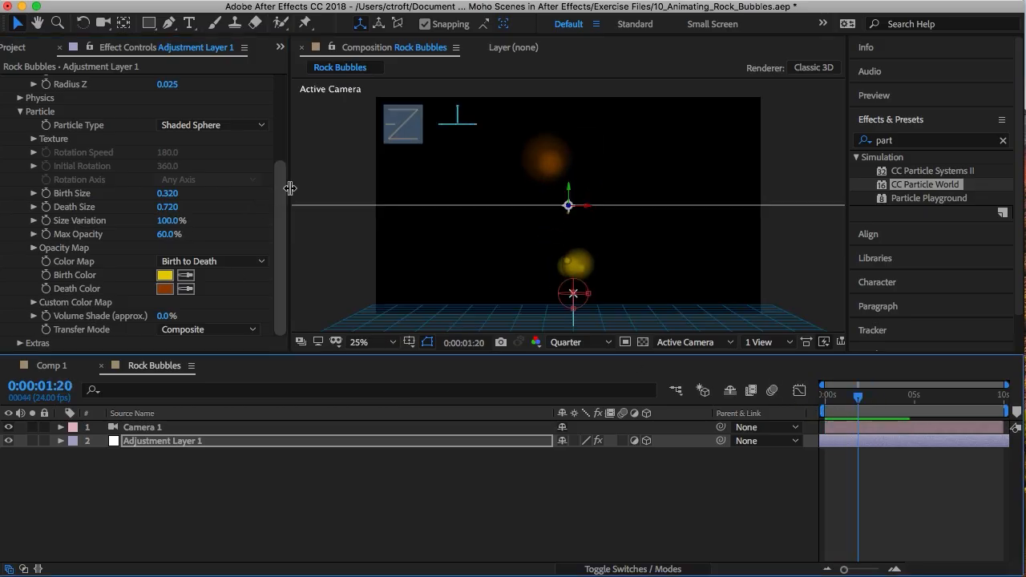
# Set the Physics Gravity of the rock bubbles' CC Particle World effect to 0.700 and preview from near the start
pyautogui.moveTo(284, 192); pyautogui.dragTo(282, 102)
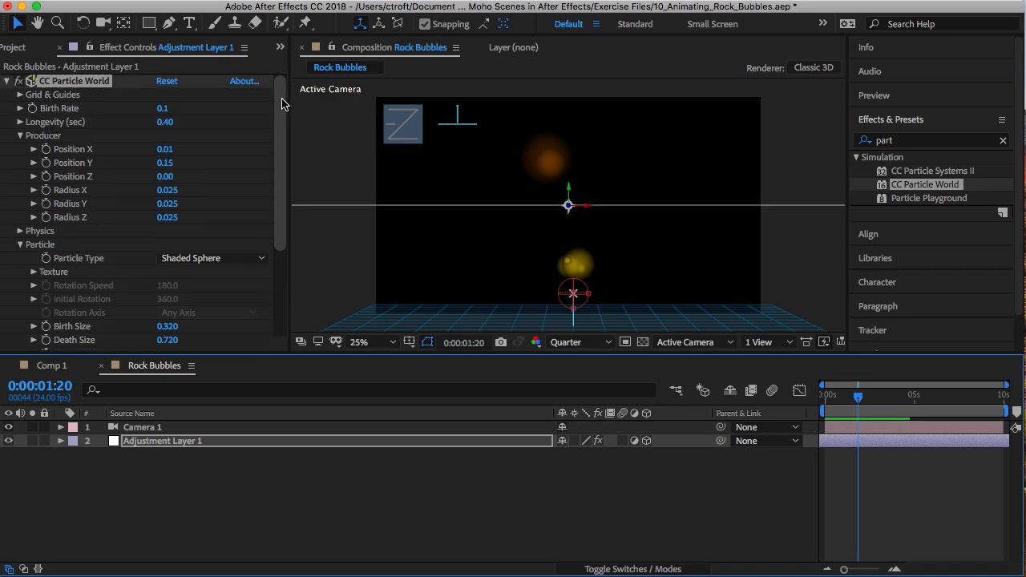
pyautogui.click(21, 136)
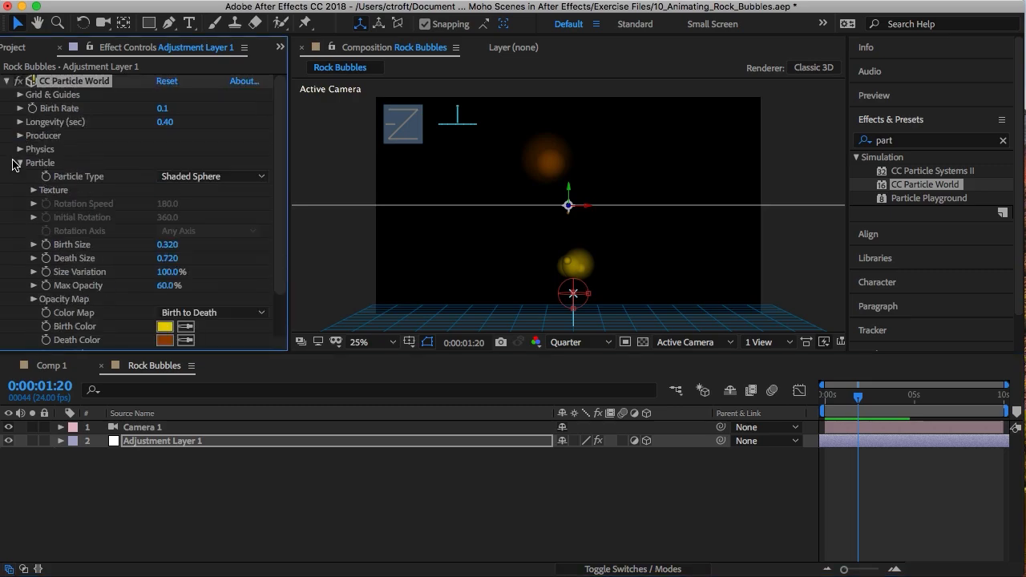
pyautogui.click(19, 149)
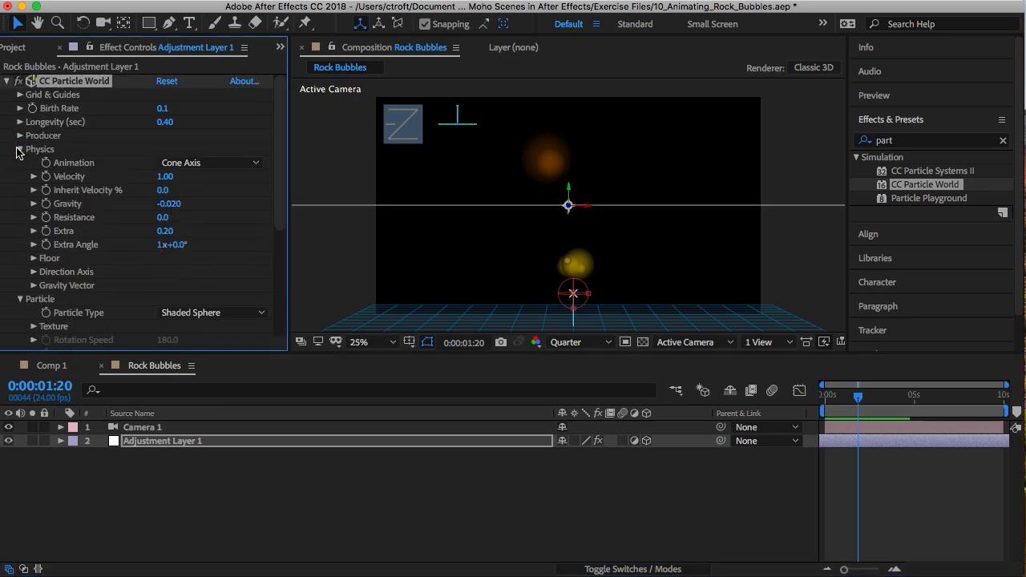
pyautogui.moveTo(168, 205); pyautogui.dragTo(232, 206)
pyautogui.click(833, 401)
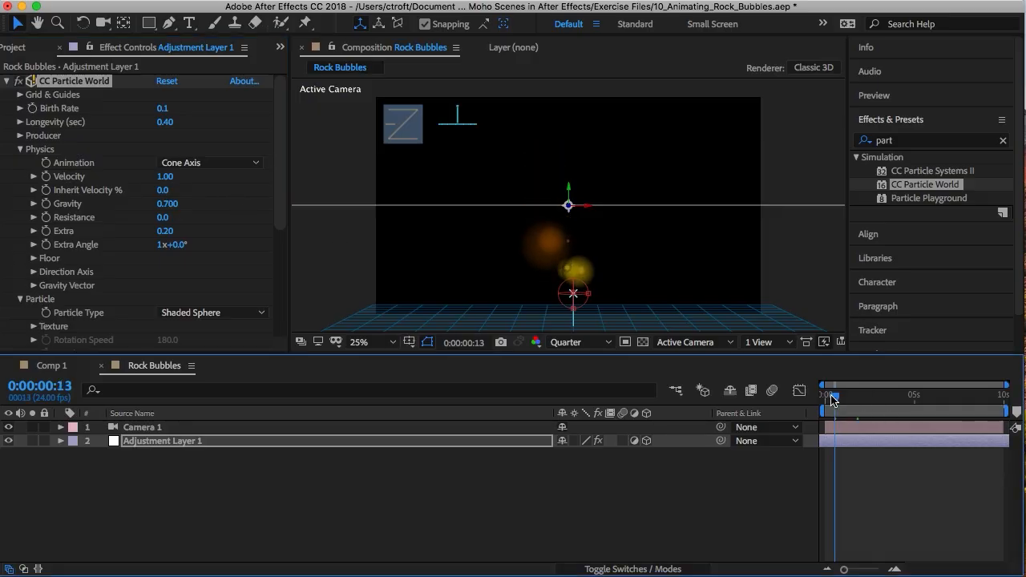
pyautogui.click(831, 400)
pyautogui.press('space')
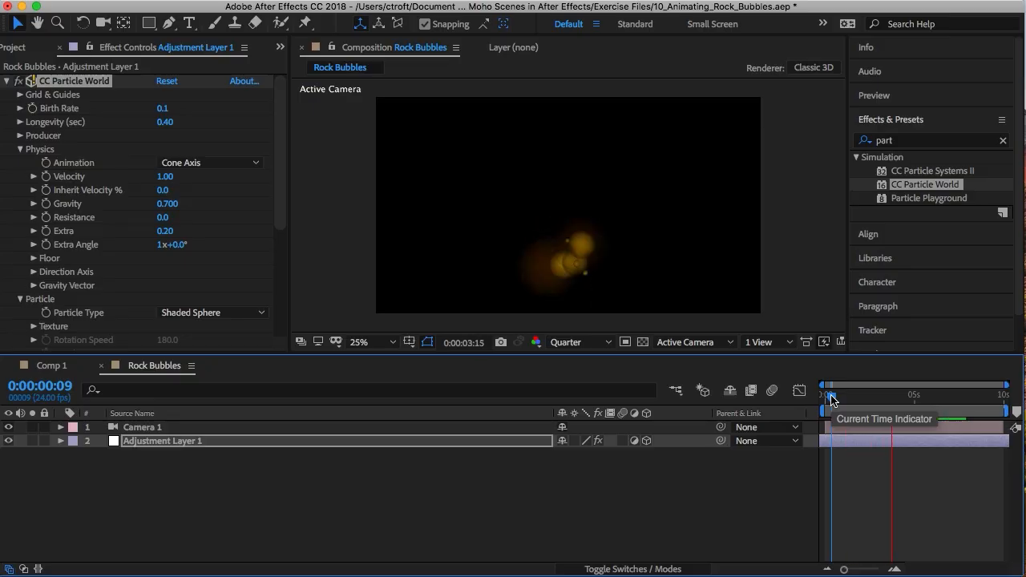
pyautogui.press('space')
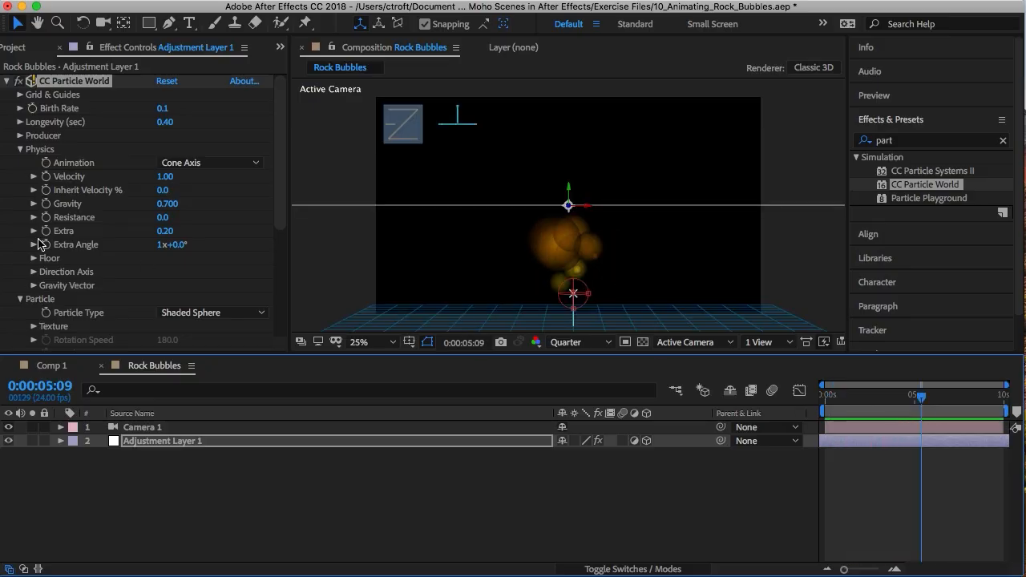
# Set the Physics Extra value of the rock bubbles to 0.46 and preview the motion
pyautogui.moveTo(165, 231); pyautogui.dragTo(190, 237)
pyautogui.press('space')
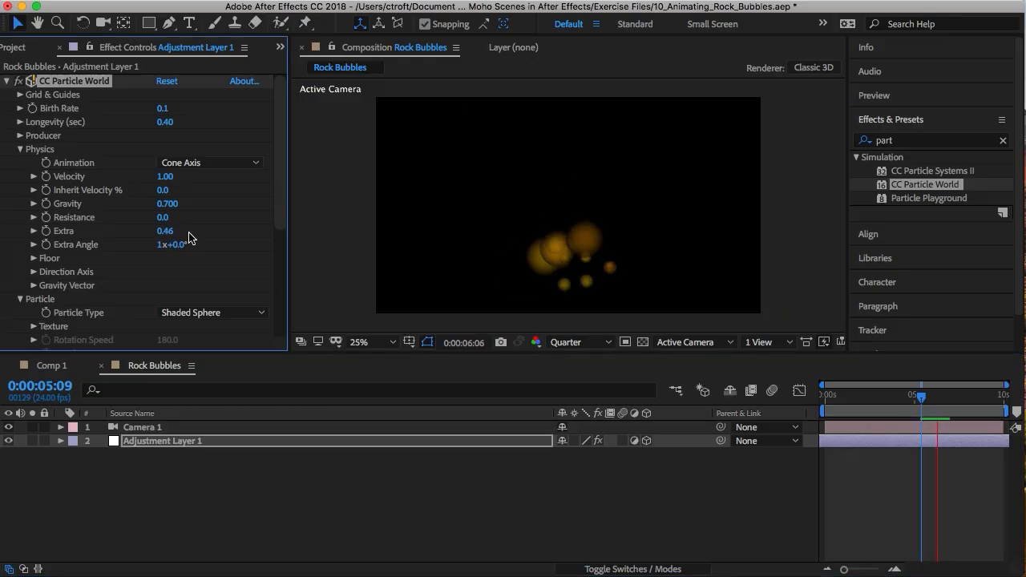
pyautogui.press('space')
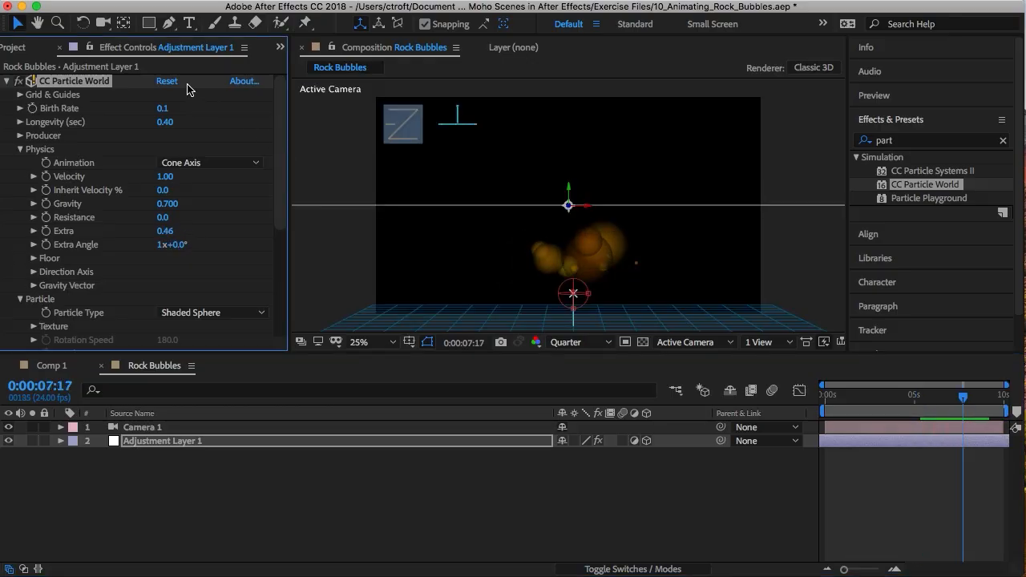
# Set the rock bubbles' Birth Rate to 0.3 and preview from the start
pyautogui.moveTo(161, 109); pyautogui.dragTo(166, 109)
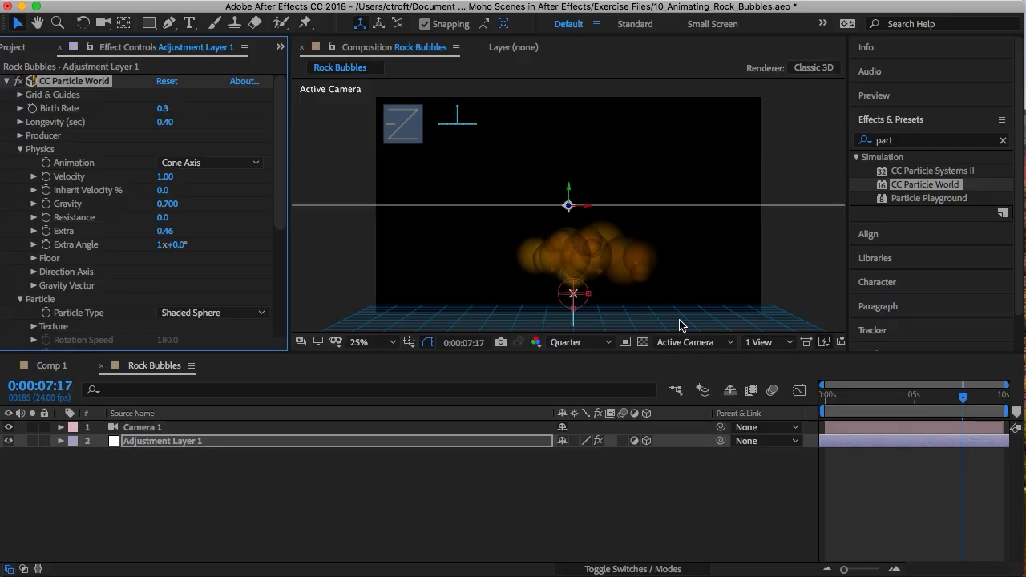
pyautogui.moveTo(943, 396); pyautogui.dragTo(794, 394)
pyautogui.press('space')
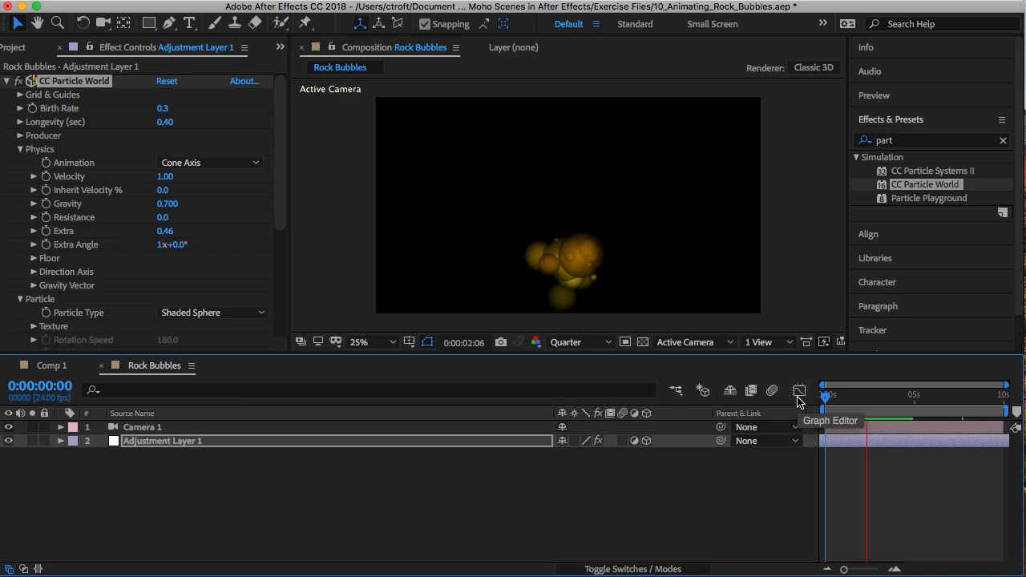
pyautogui.press('space')
# Time-stretch Adjustment Layer 1 in Rock Bubbles with a Stretch Factor of 250 and preview from the start
pyautogui.click(162, 497)
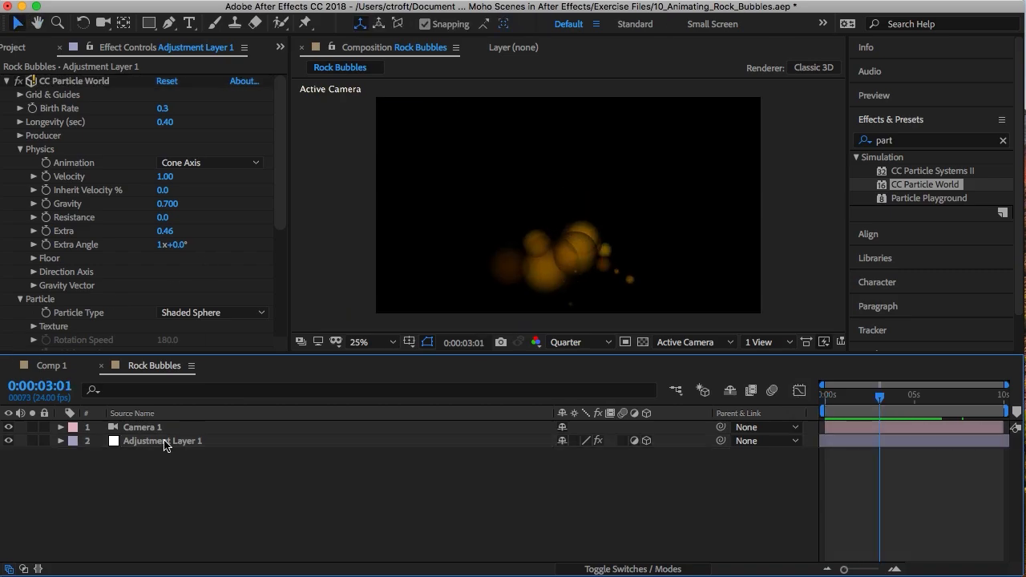
pyautogui.rightClick(164, 446)
pyautogui.moveTo(320, 263)
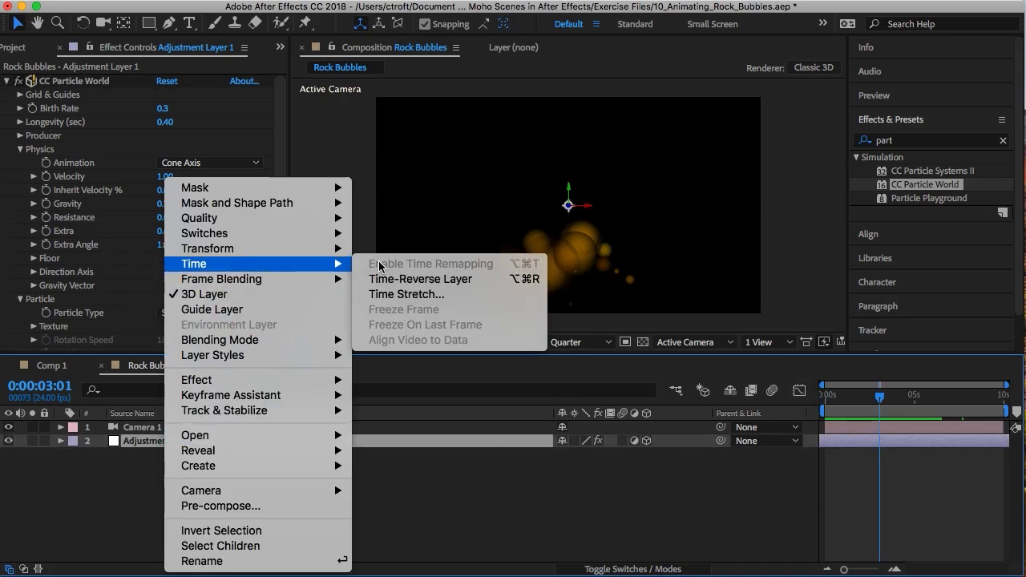
pyautogui.click(405, 294)
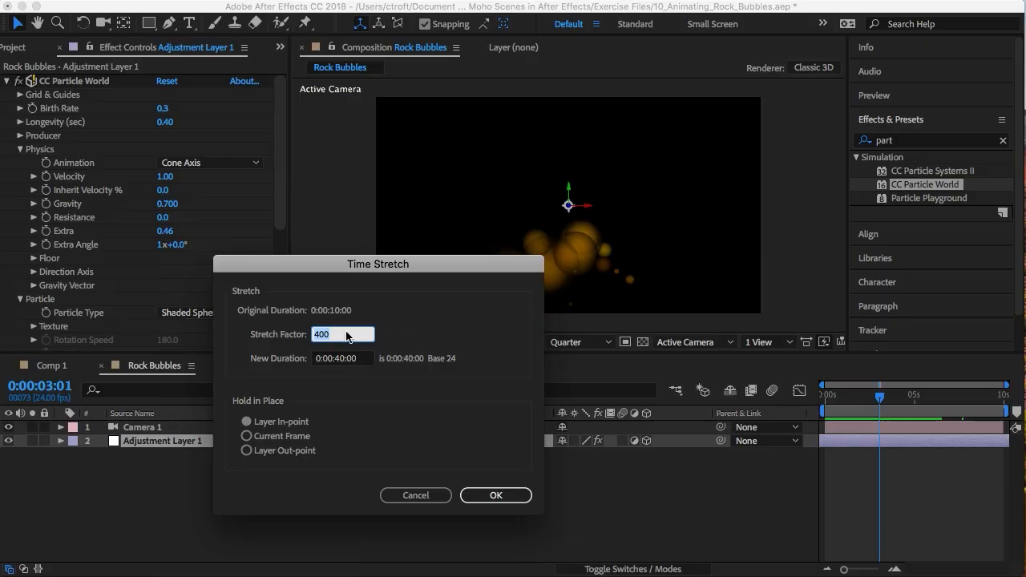
pyautogui.write('250')
pyautogui.click(493, 496)
pyautogui.moveTo(877, 395); pyautogui.dragTo(790, 398)
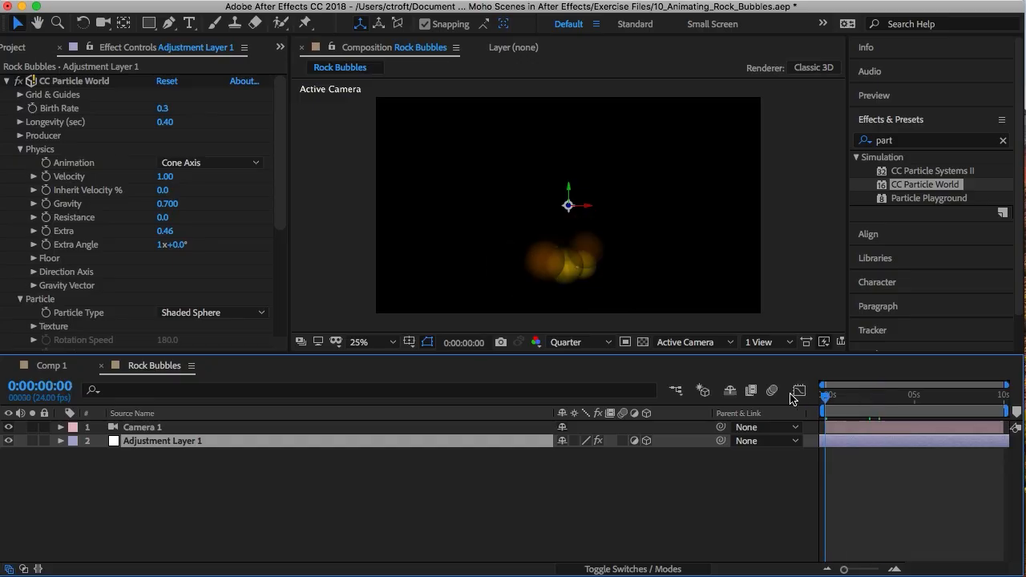
pyautogui.press('space')
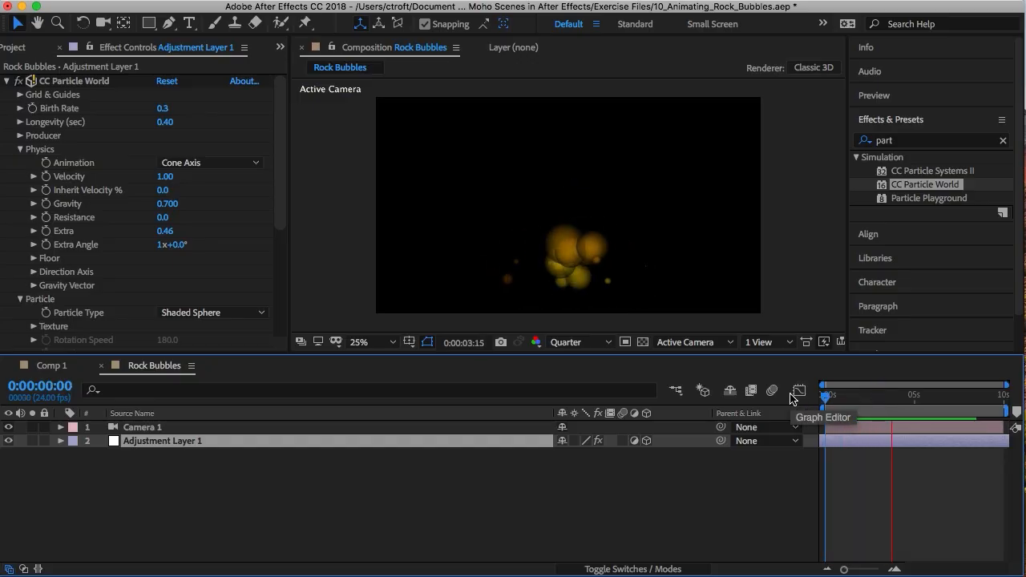
pyautogui.press('space')
# Set the Producer Radius X of the CC Particle World effect to 0.215 and preview from the start
pyautogui.click(74, 81)
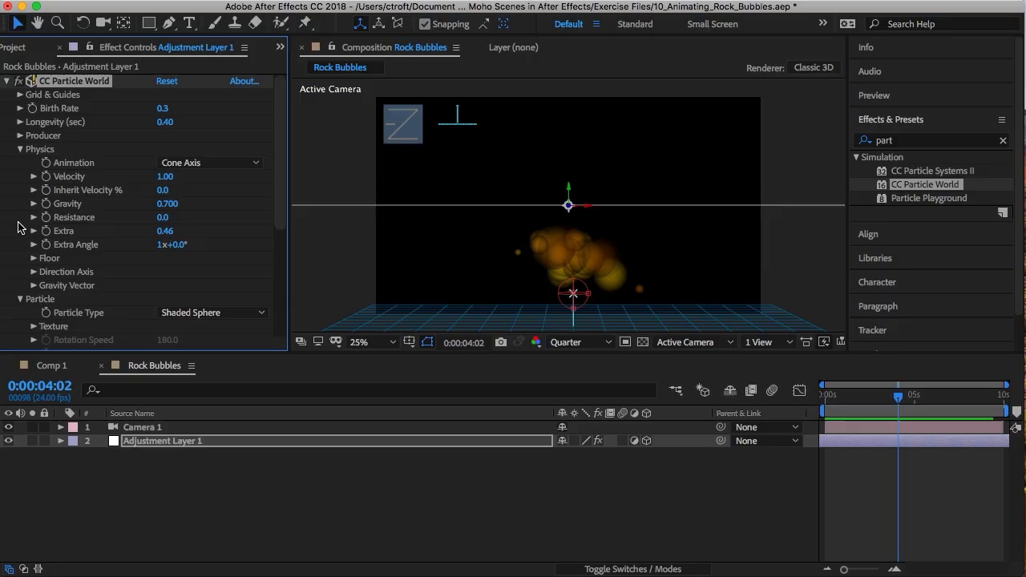
pyautogui.click(20, 136)
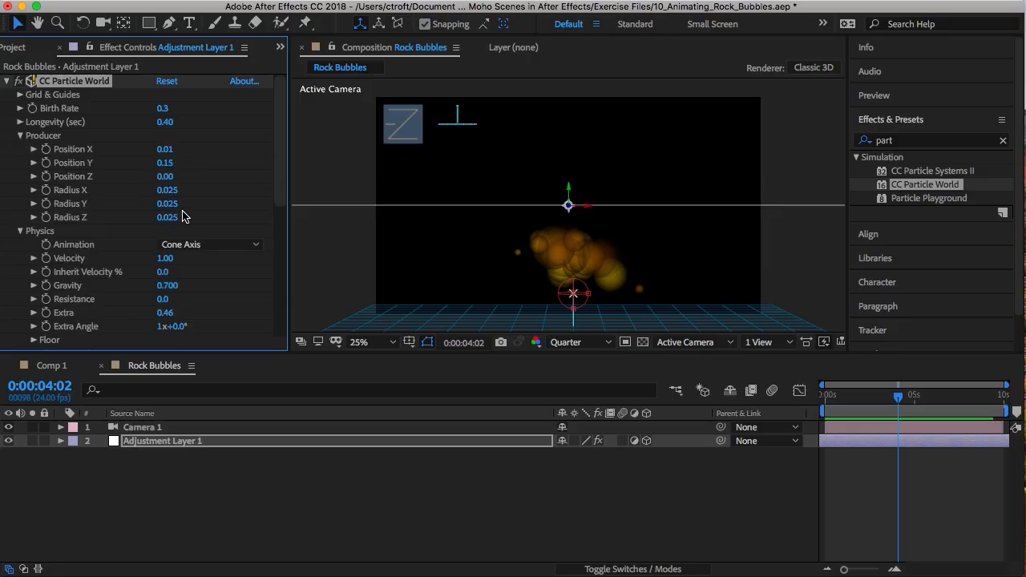
pyautogui.moveTo(173, 191); pyautogui.dragTo(188, 189)
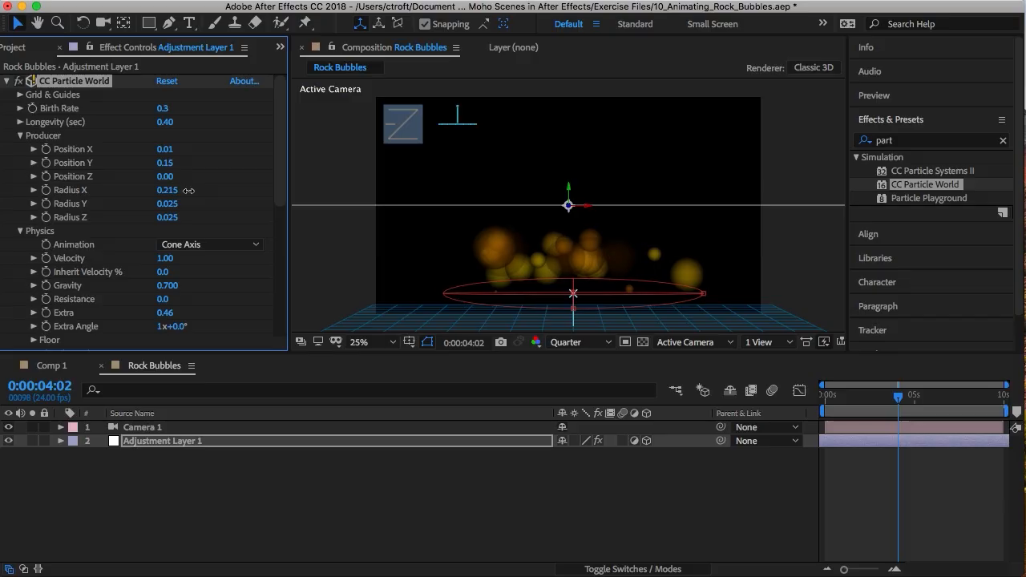
pyautogui.moveTo(898, 394); pyautogui.dragTo(809, 401)
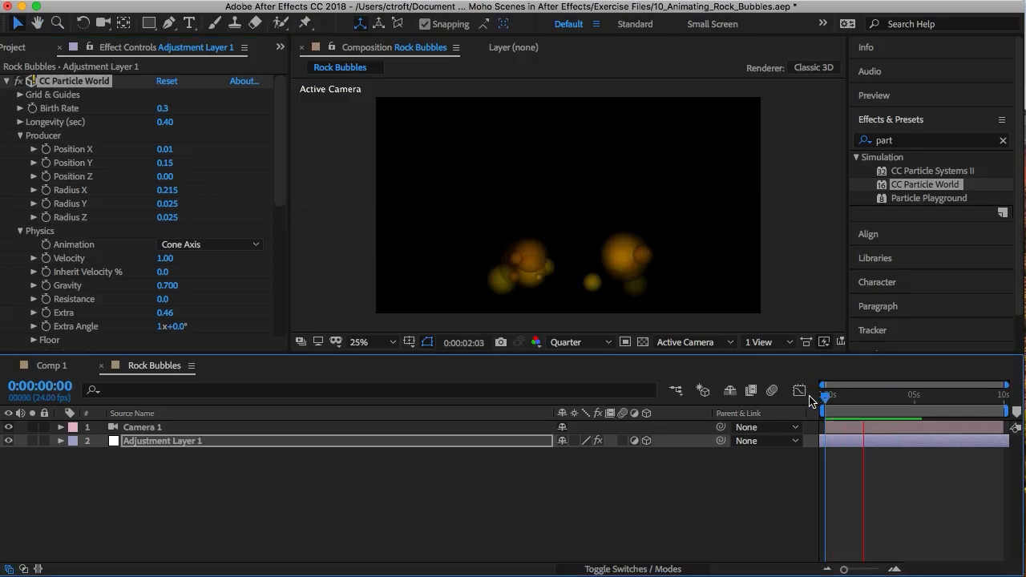
pyautogui.press('space')
# Set the rock bubbles' Birth Rate to 1.9 and preview from the start
pyautogui.moveTo(162, 109); pyautogui.dragTo(170, 107)
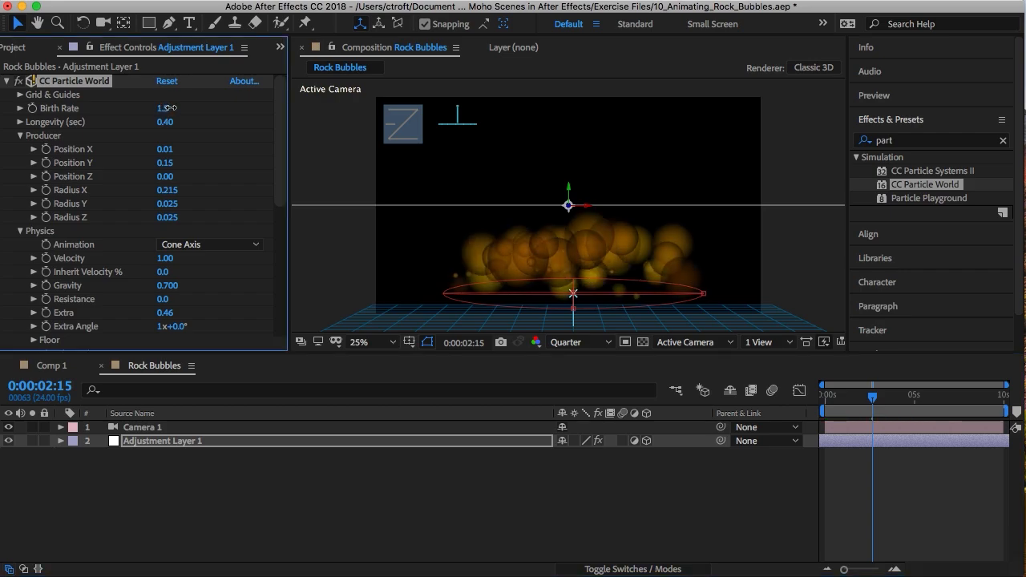
pyautogui.moveTo(170, 107); pyautogui.dragTo(174, 107)
pyautogui.moveTo(872, 397); pyautogui.dragTo(763, 396)
pyautogui.press('space')
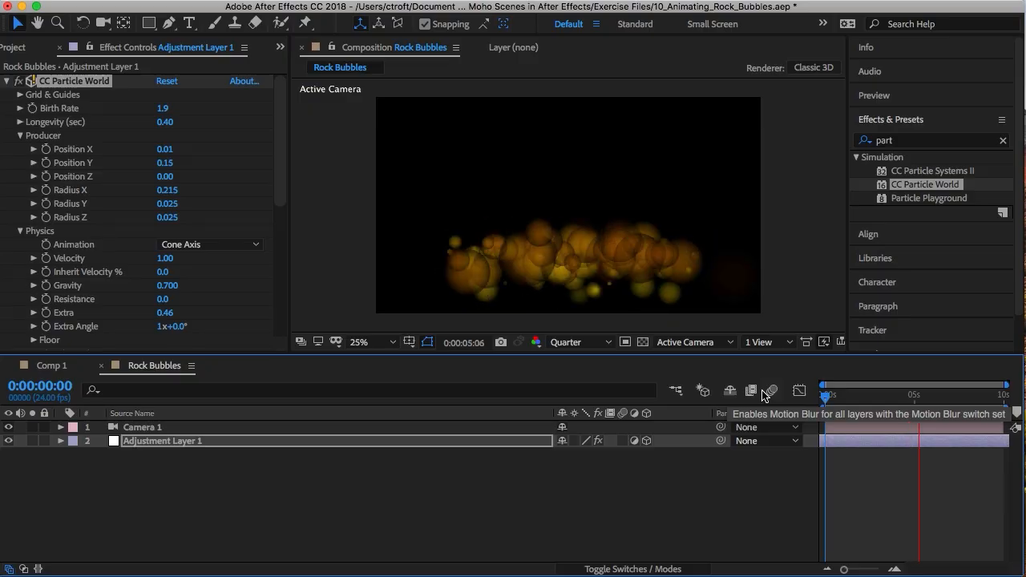
pyautogui.press('space')
# Time-stretch Adjustment Layer 1 in Rock Bubbles with a Stretch Factor of 320 and preview from the start
pyautogui.click(335, 482)
pyautogui.rightClick(152, 441)
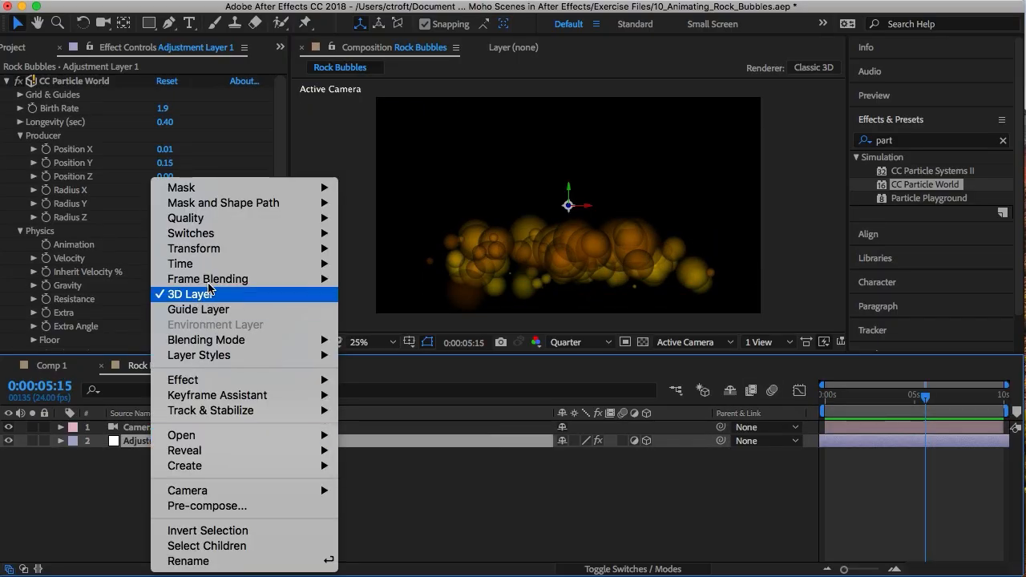
pyautogui.moveTo(210, 267)
pyautogui.click(421, 295)
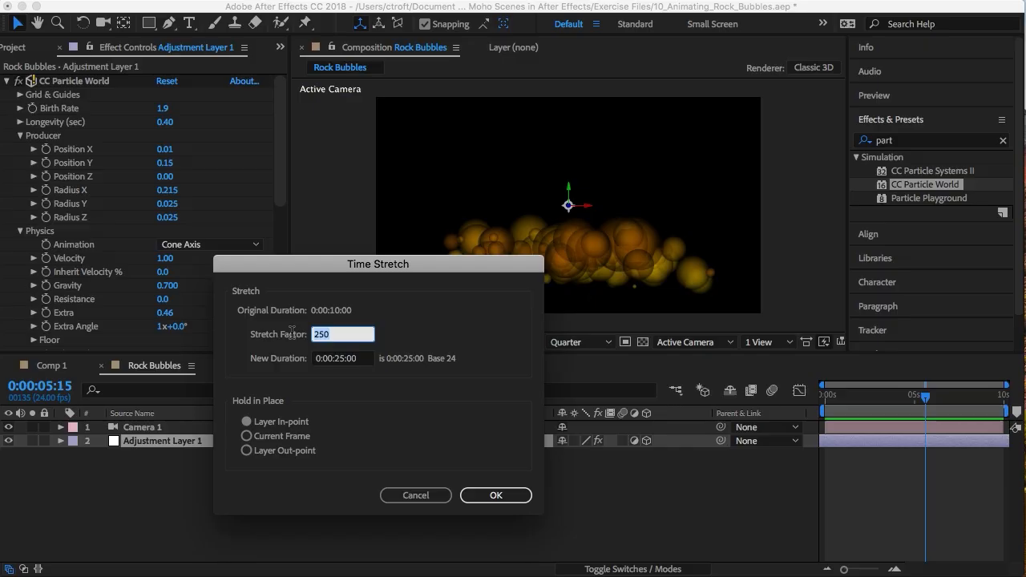
pyautogui.write('320')
pyautogui.click(521, 497)
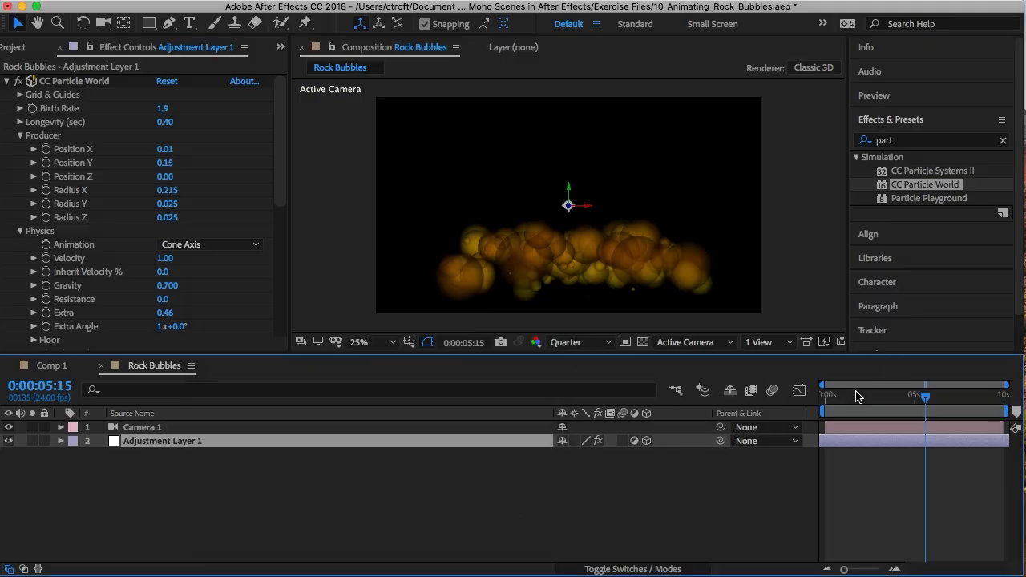
pyautogui.moveTo(855, 392); pyautogui.dragTo(808, 396)
pyautogui.press('space')
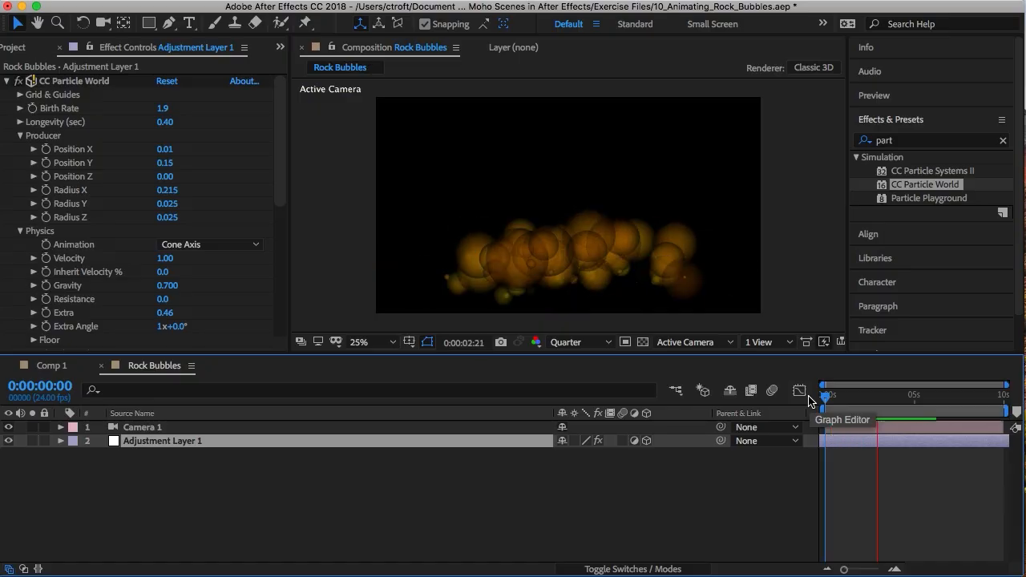
pyautogui.press('space')
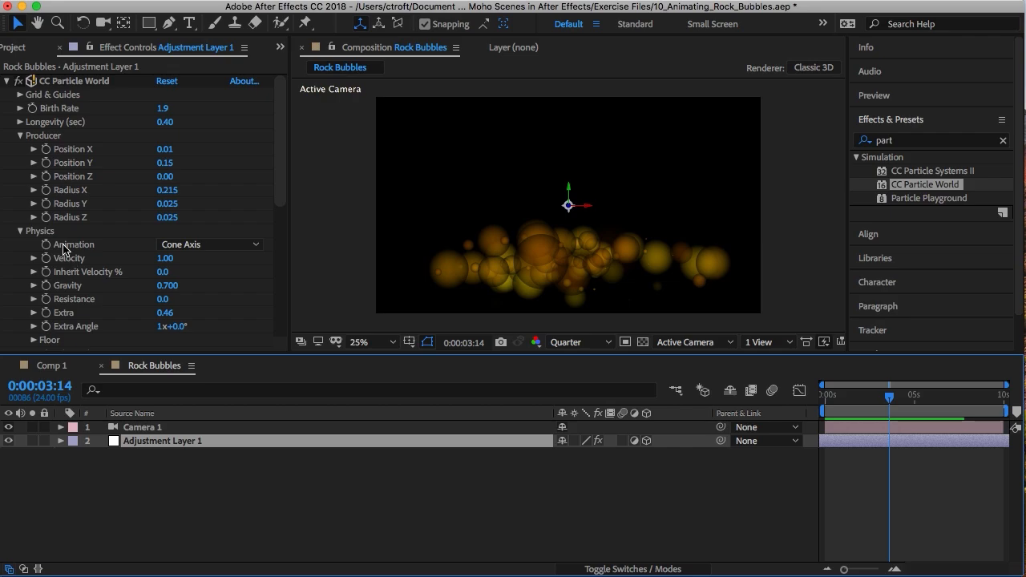
# Set the particle Producer's Position Y to 0.09 and Position X to -0.01, and scrub the timeline to check the bubbles
pyautogui.click(566, 192)
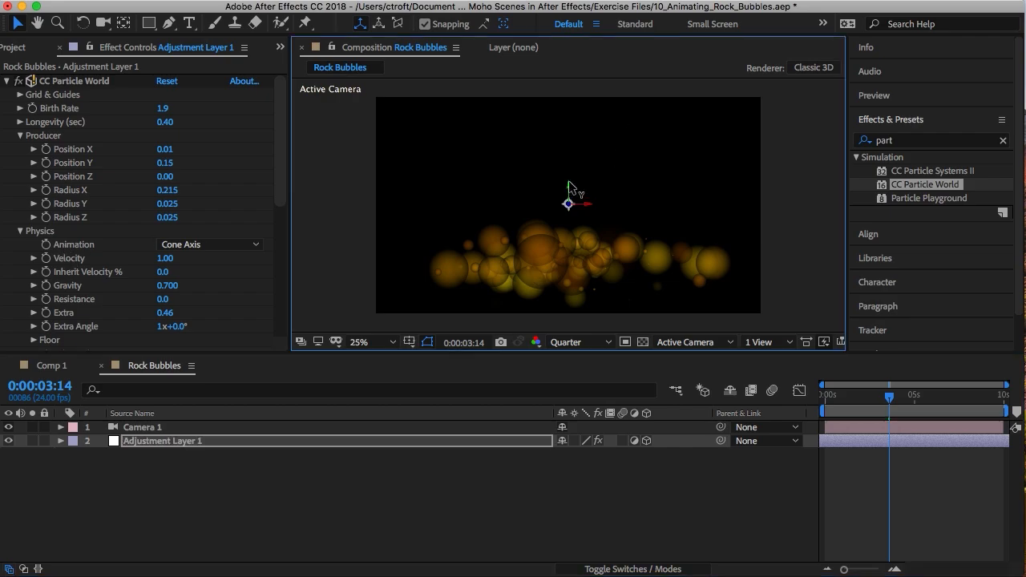
pyautogui.click(194, 444)
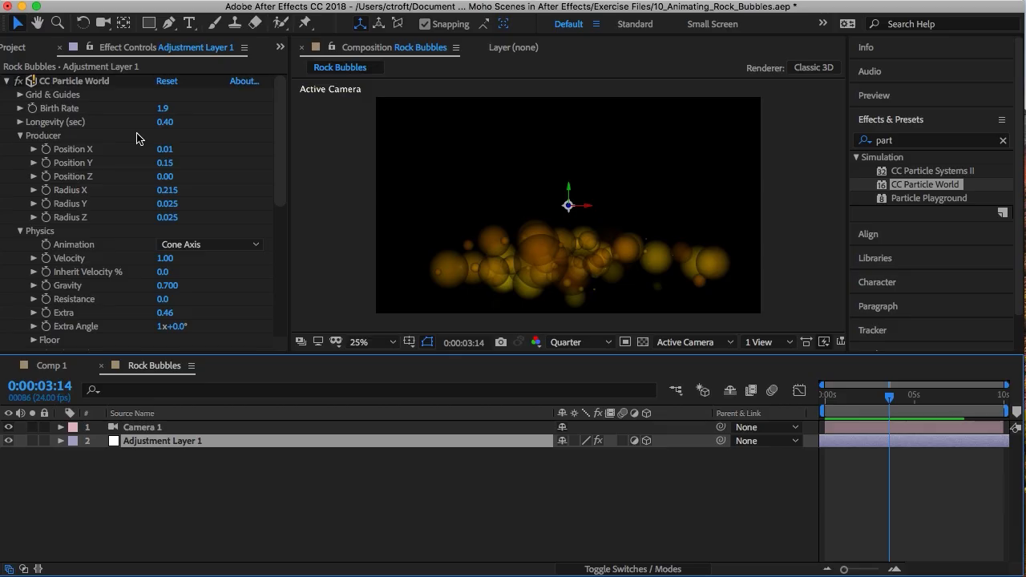
pyautogui.moveTo(164, 163); pyautogui.dragTo(163, 163)
pyautogui.moveTo(911, 395)
pyautogui.mouseDown()
pyautogui.moveTo(927, 403)
pyautogui.moveTo(915, 401)
pyautogui.mouseUp()
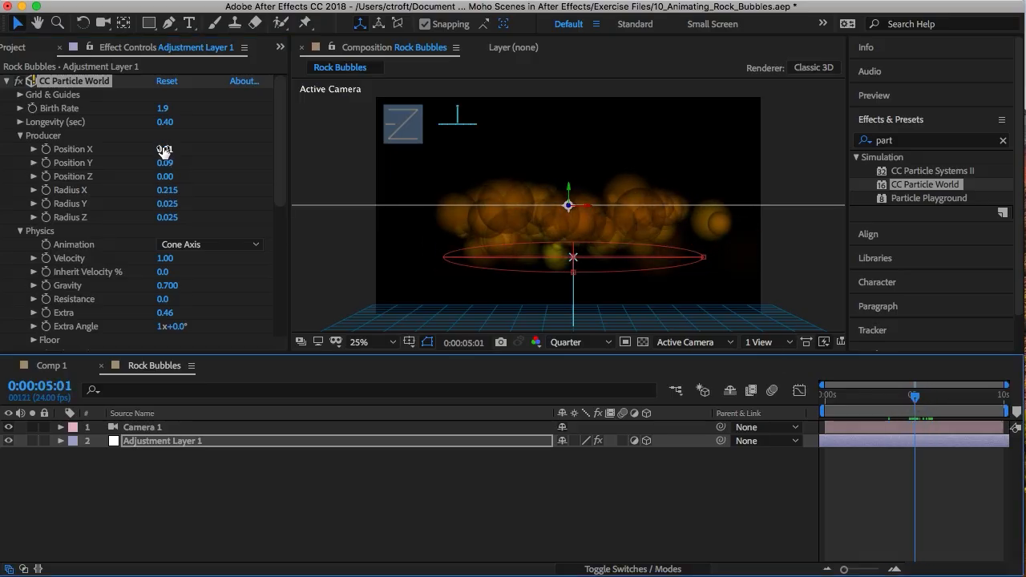
pyautogui.moveTo(158, 149); pyautogui.dragTo(157, 149)
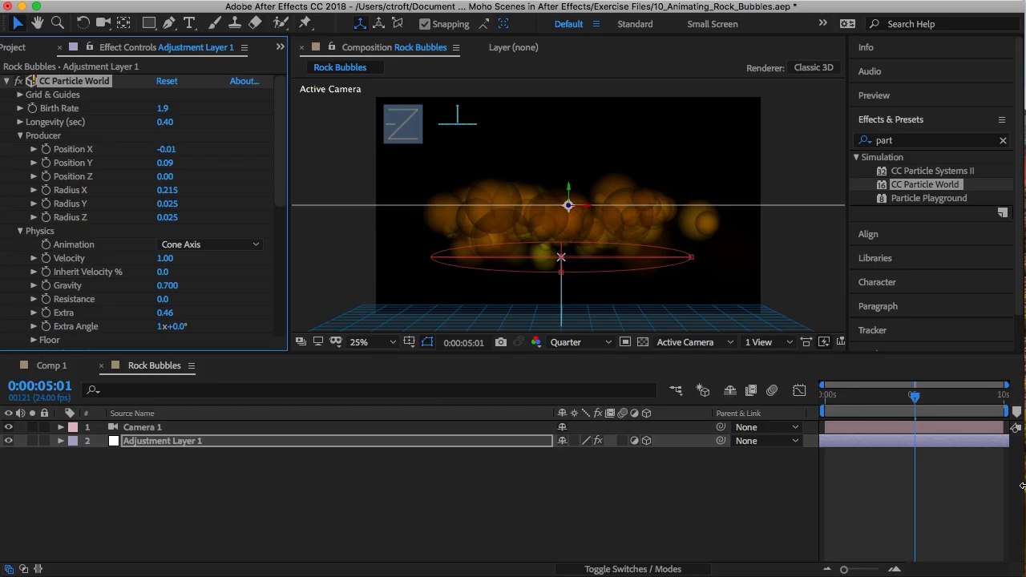
pyautogui.moveTo(915, 398); pyautogui.dragTo(950, 408)
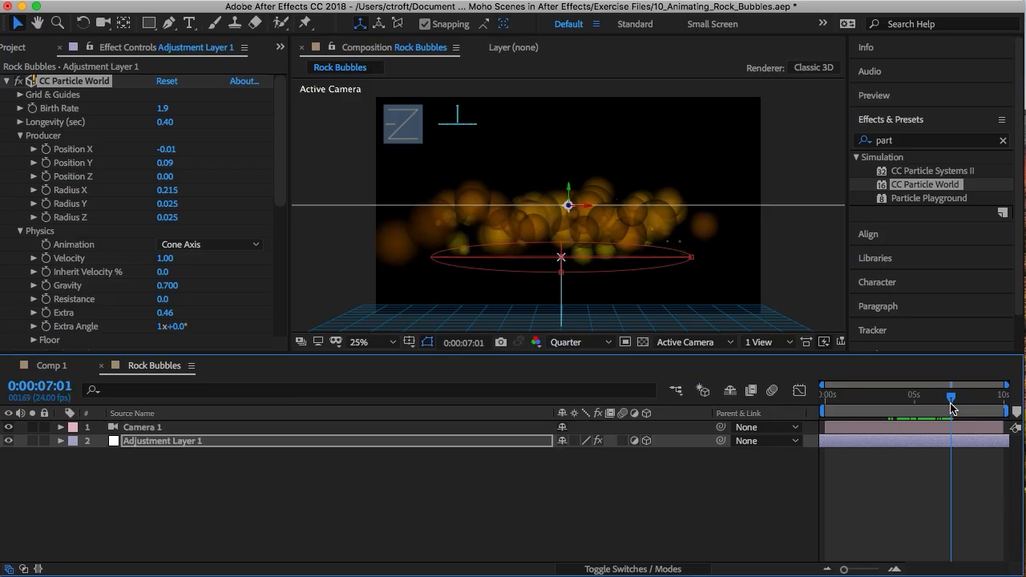
# Set the Producer Radius X to 0.165, leaving Radius Y at 0.025, and scrub the timeline to check the narrower emitter
pyautogui.click(167, 203)
pyautogui.moveTo(166, 204); pyautogui.dragTo(169, 191)
pyautogui.press('super+z')
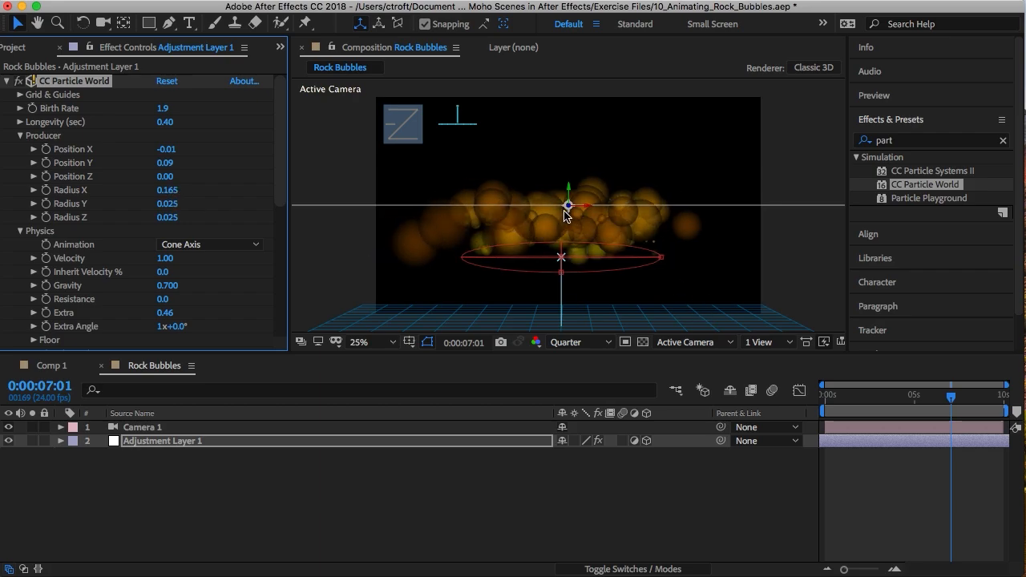
pyautogui.moveTo(882, 395); pyautogui.dragTo(959, 399)
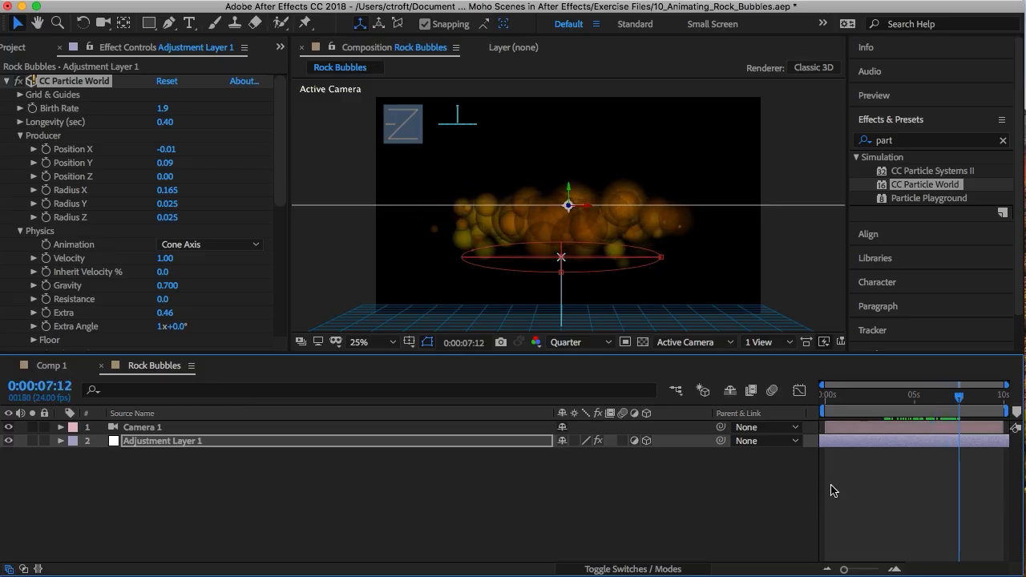
pyautogui.click(826, 515)
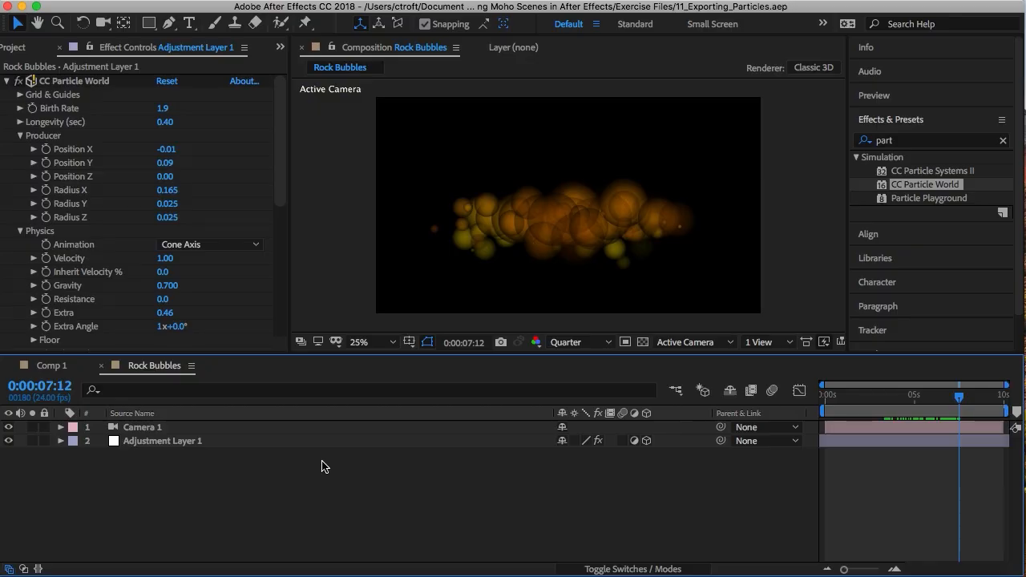
# Open the Bubbles and Sparks compositions alongside Rock Bubbles, check each one, and leave Sparks active
pyautogui.click(15, 47)
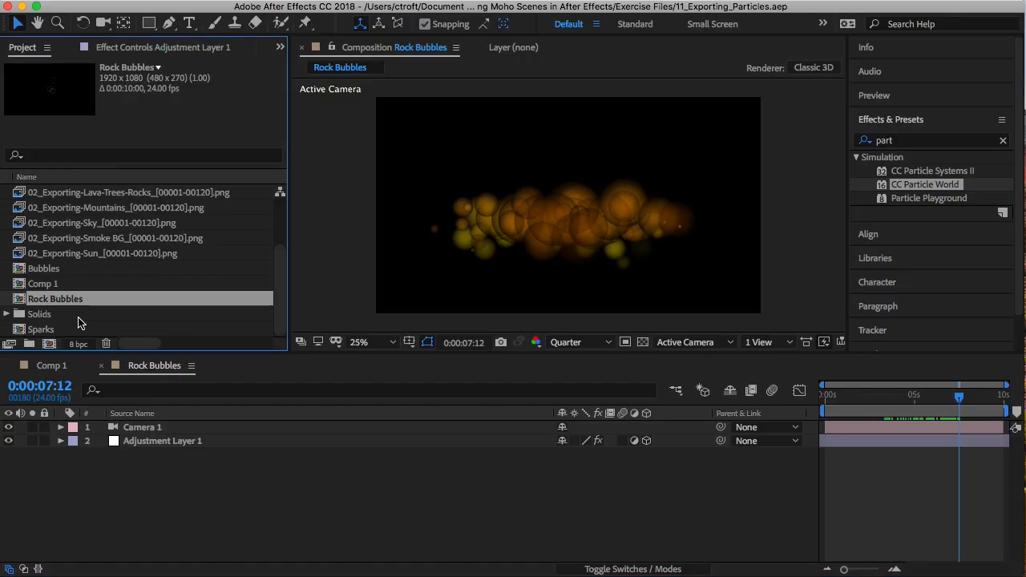
pyautogui.doubleClick(43, 276)
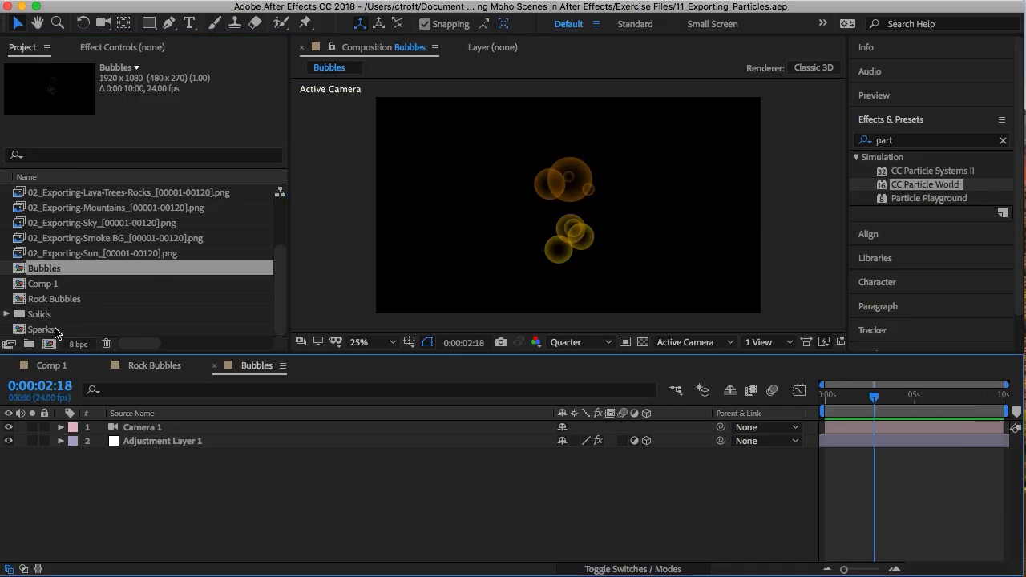
pyautogui.doubleClick(38, 330)
pyautogui.click(154, 365)
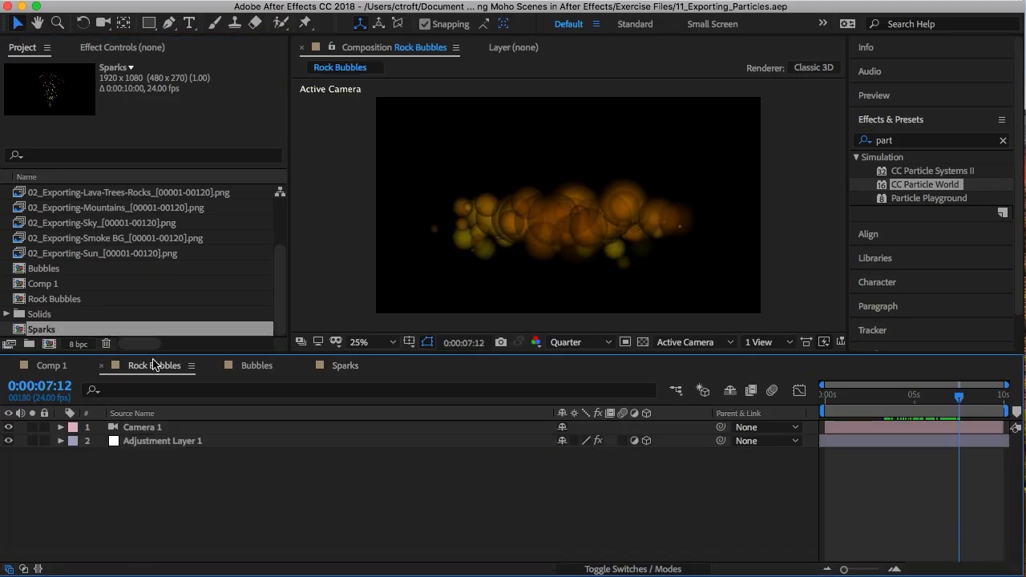
pyautogui.click(262, 367)
pyautogui.click(346, 367)
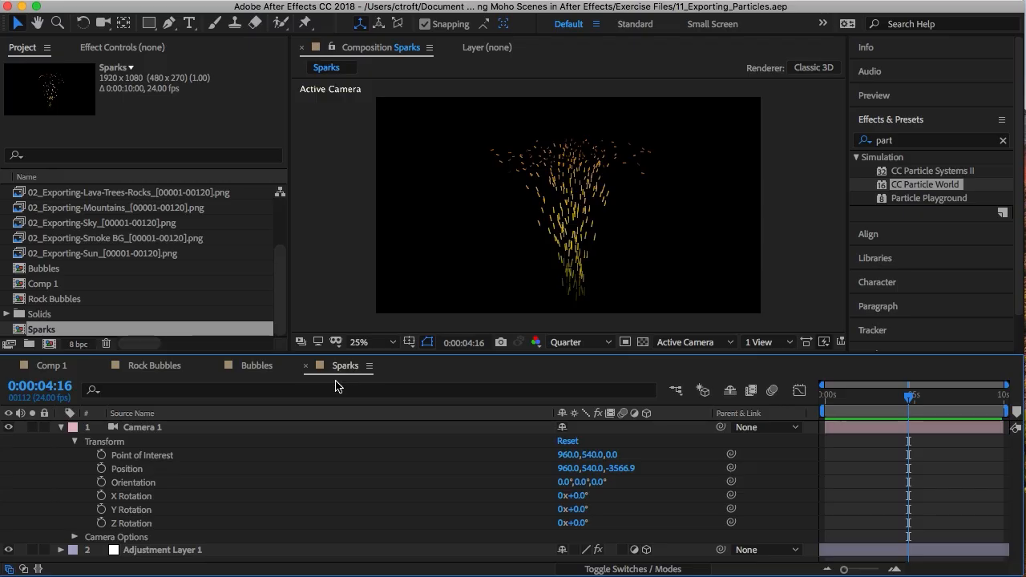
# Add the Sparks composition to the Adobe Media Encoder queue and reposition the encoder window to show the queue
pyautogui.click(242, 9)
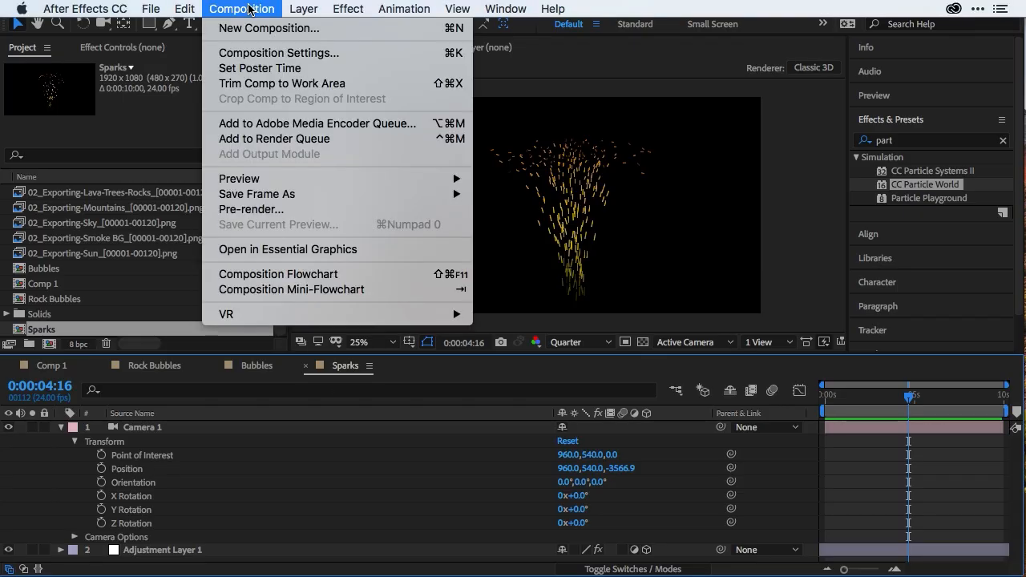
pyautogui.click(301, 125)
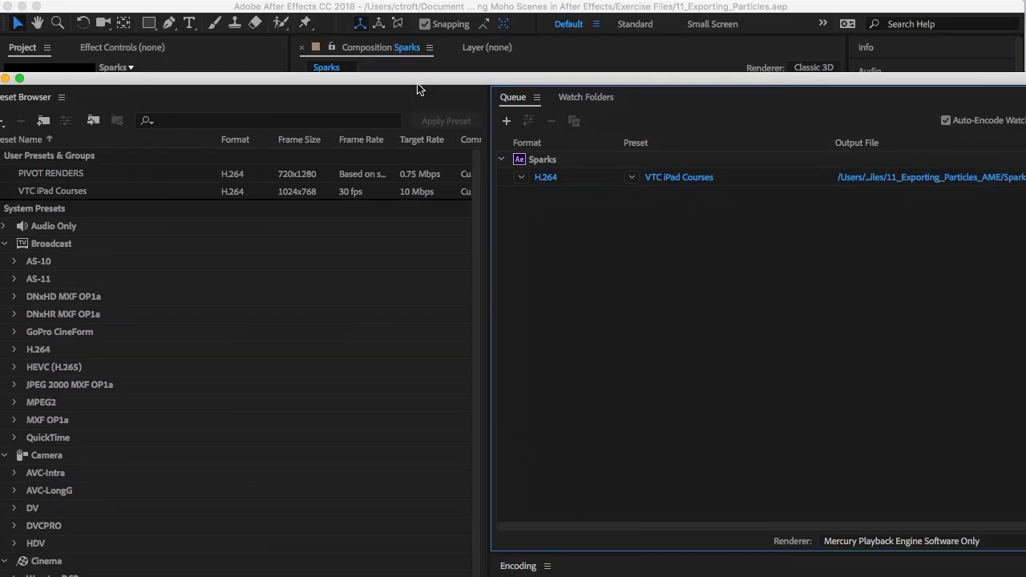
pyautogui.moveTo(444, 78); pyautogui.dragTo(351, 44)
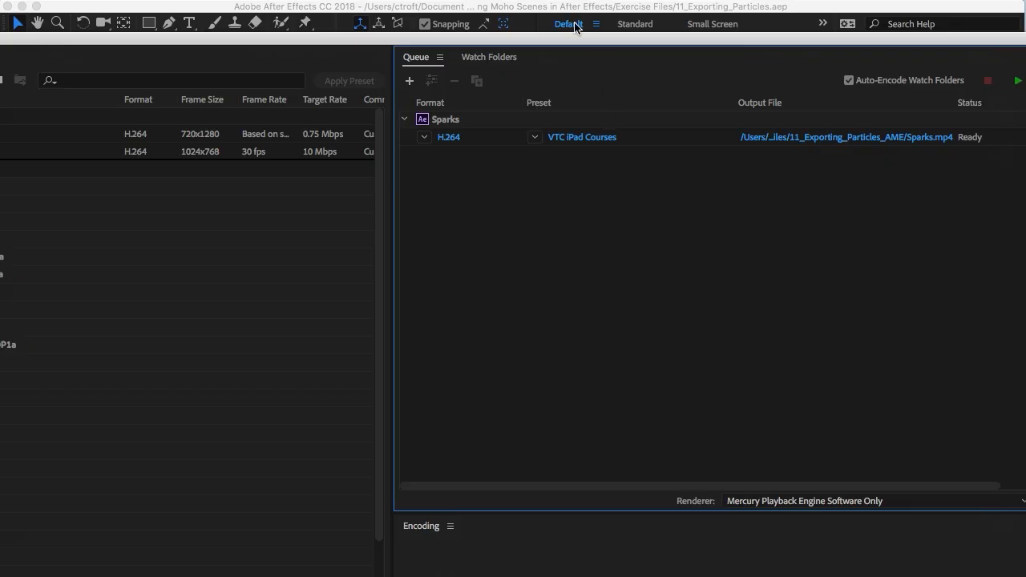
# Switch back to After Effects and add the Bubbles composition to the Adobe Media Encoder queue
pyautogui.moveTo(565, 8)
pyautogui.click(563, 25)
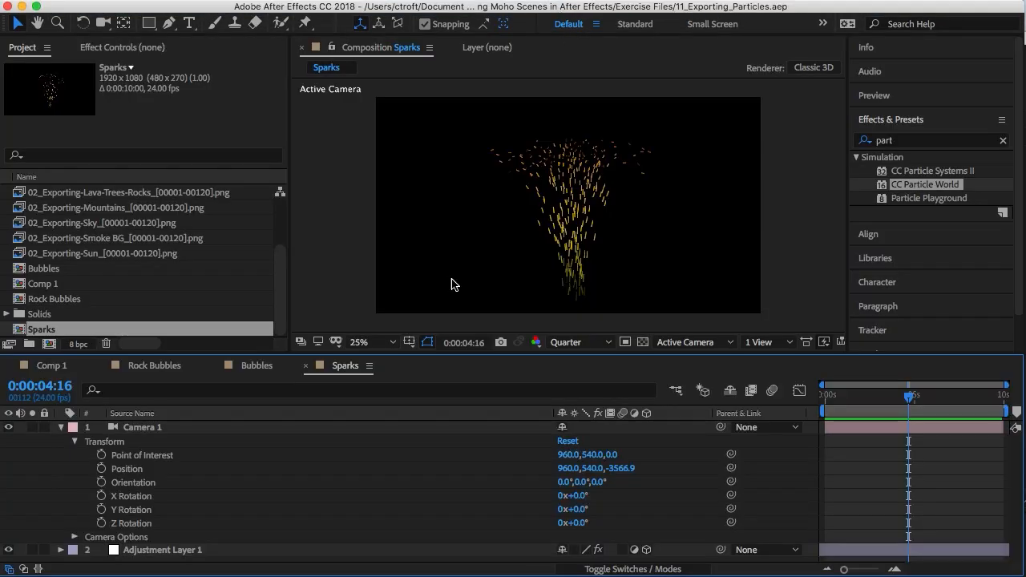
pyautogui.click(256, 368)
pyautogui.moveTo(178, 7)
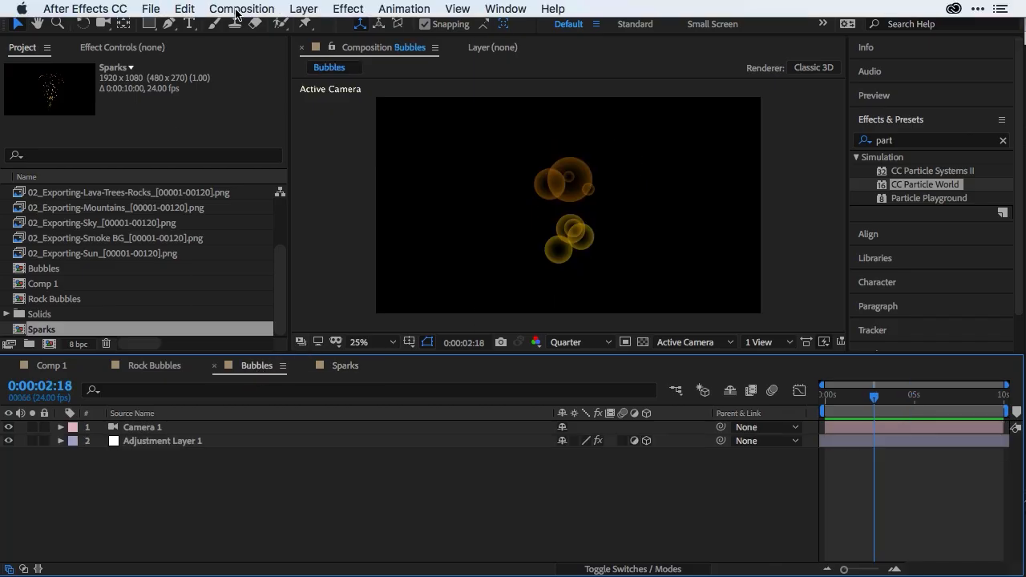
pyautogui.click(238, 10)
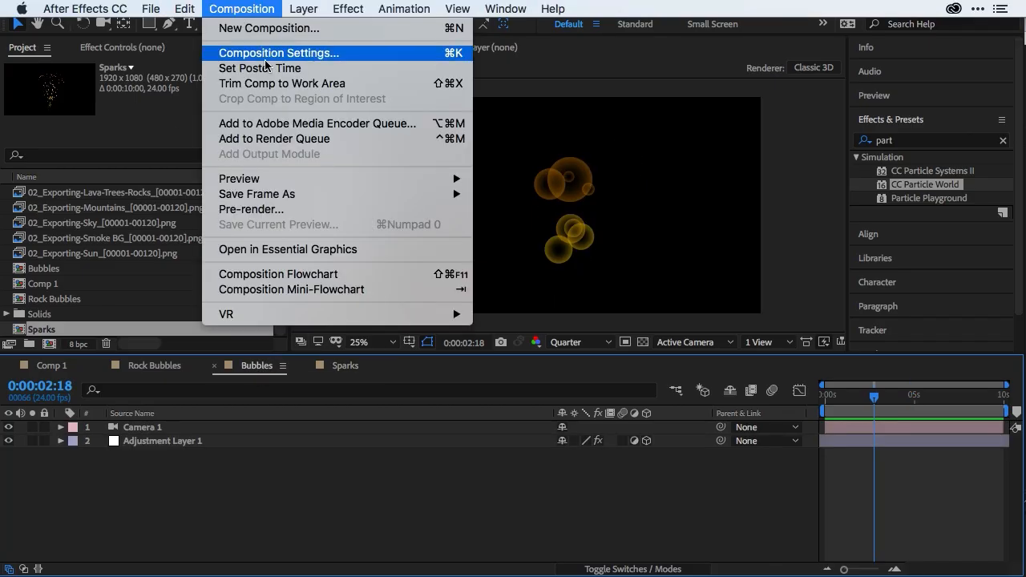
pyautogui.click(275, 123)
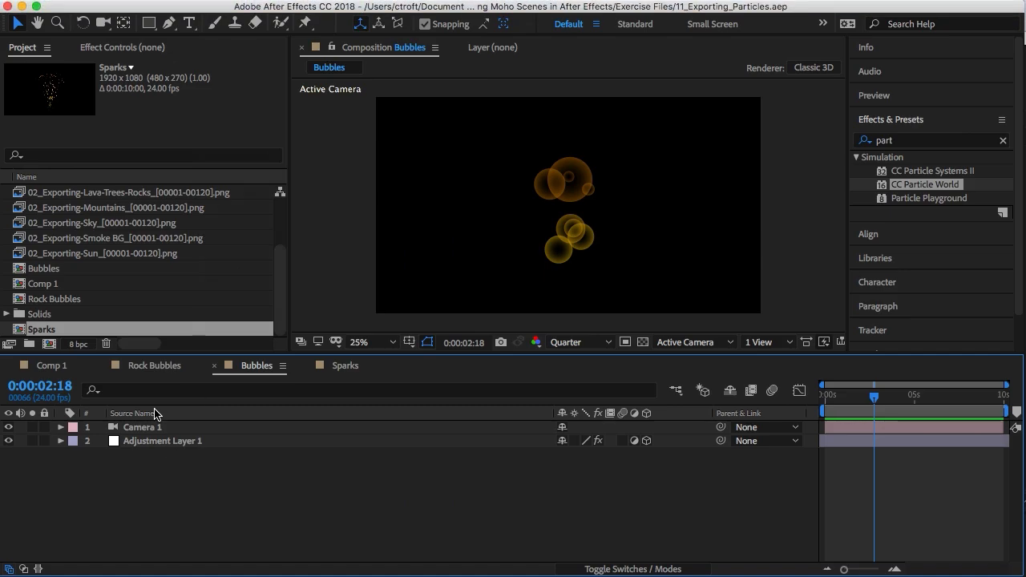
# Add the Rock Bubbles composition to the Adobe Media Encoder queue and enlarge the encoder window to fill the screen
pyautogui.click(154, 366)
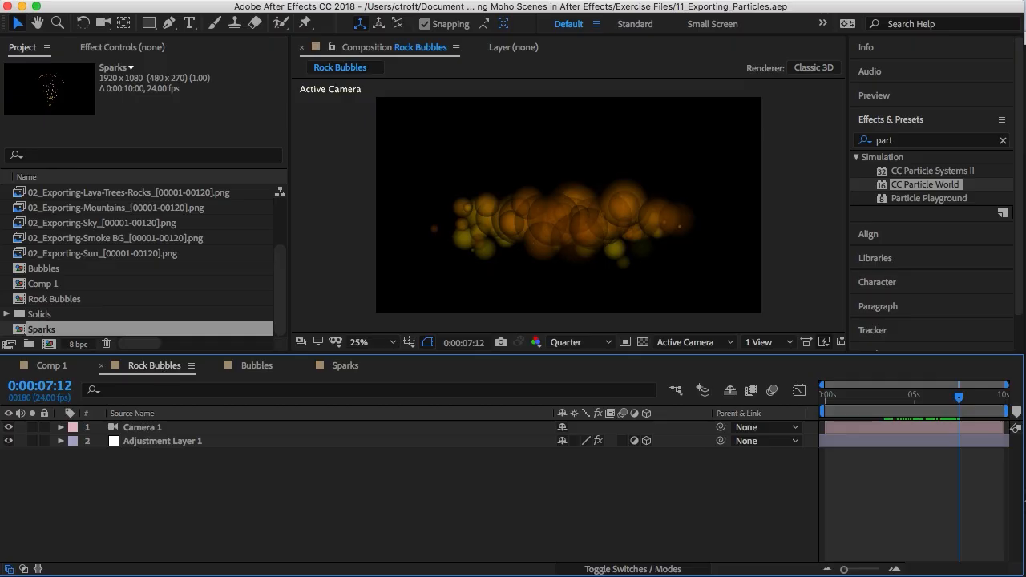
pyautogui.press('super+alt+m')
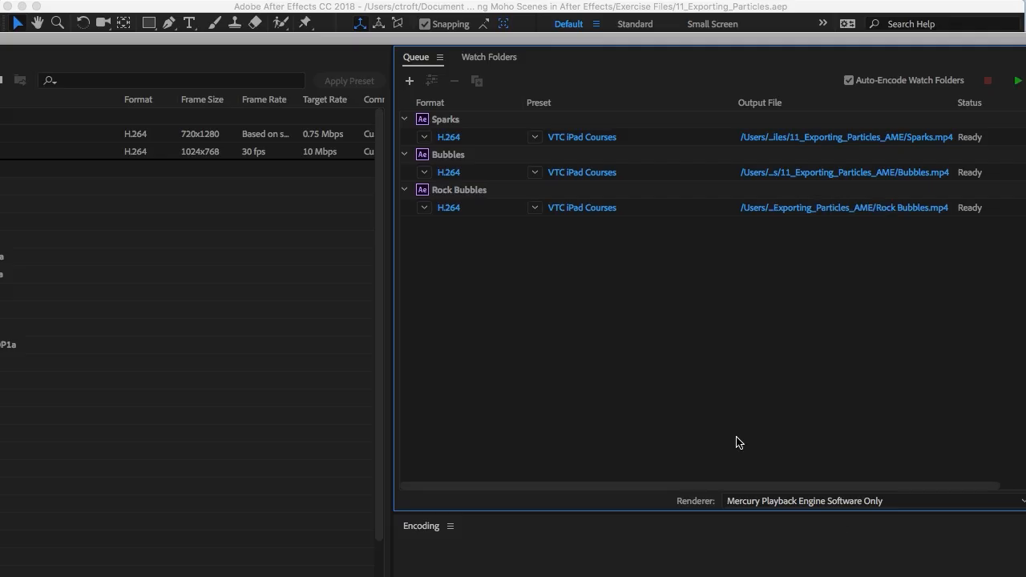
pyautogui.moveTo(270, 37); pyautogui.dragTo(399, 37)
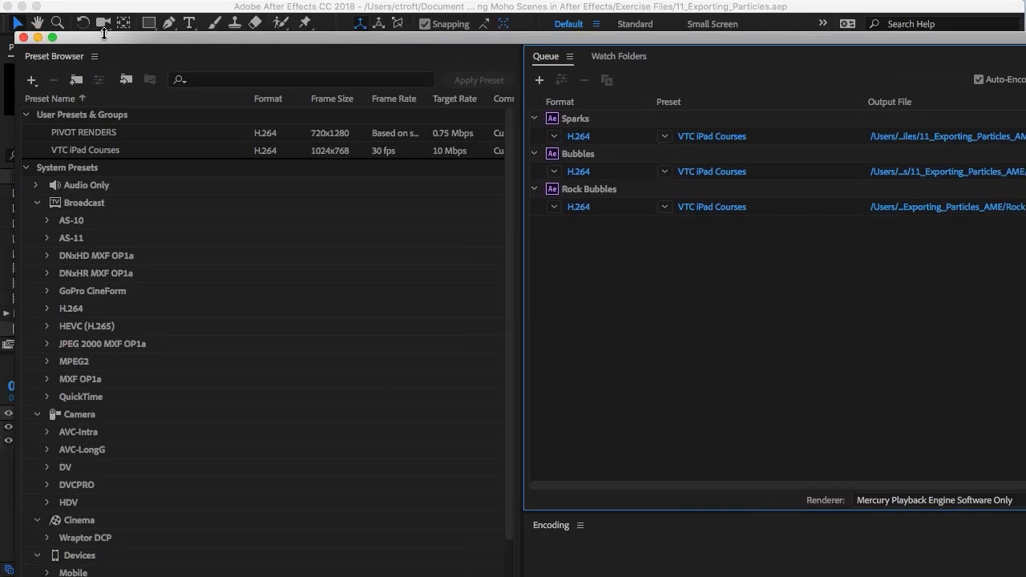
pyautogui.click(52, 37)
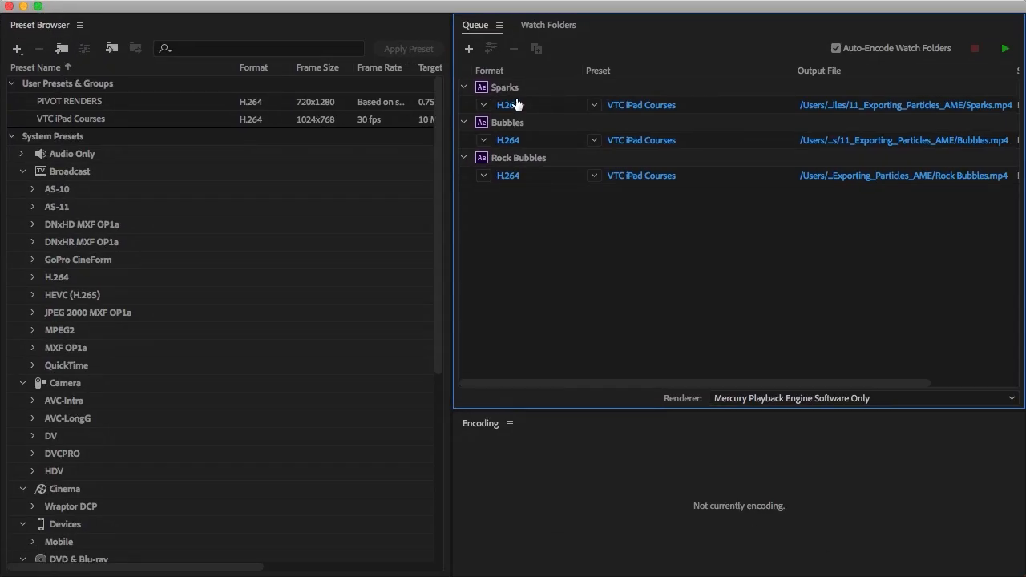
# Set the output format of the Sparks, Bubbles and Rock Bubbles queue items to PNG all at once
pyautogui.click(486, 106)
pyautogui.click(739, 304)
pyautogui.click(520, 89)
pyautogui.keyDown('shift'); pyautogui.click(532, 159); pyautogui.keyUp('shift')
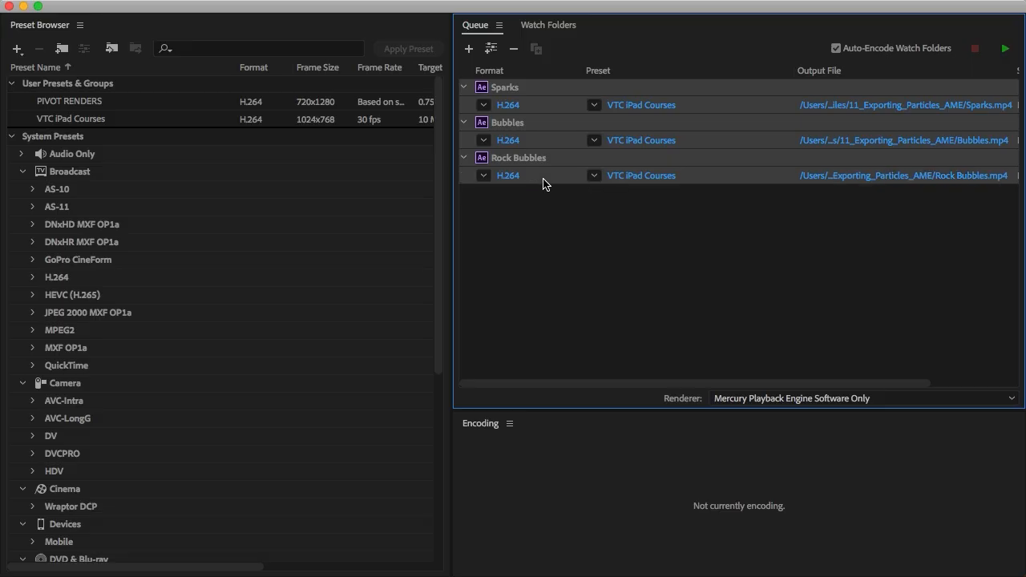
pyautogui.click(484, 106)
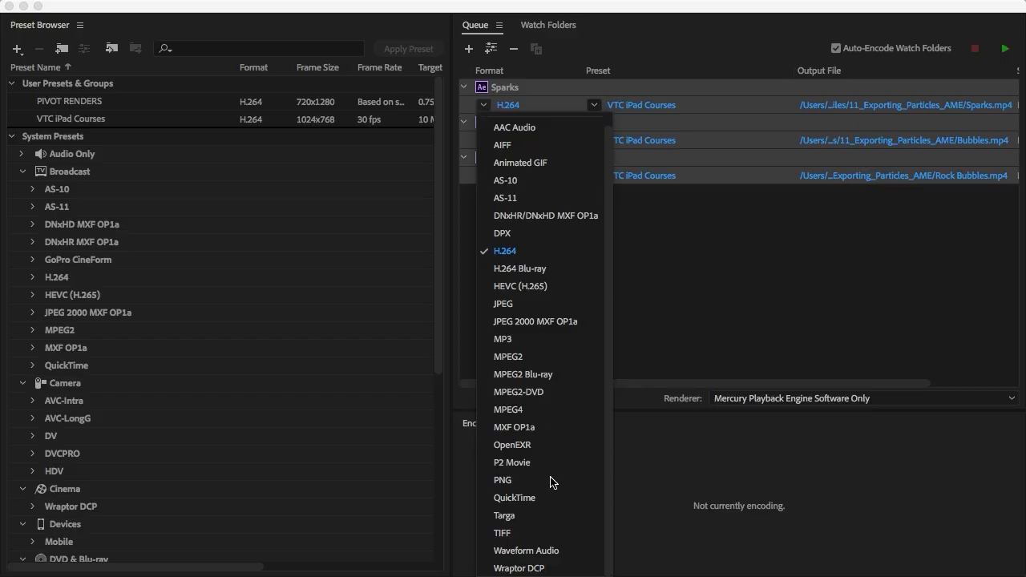
pyautogui.click(513, 481)
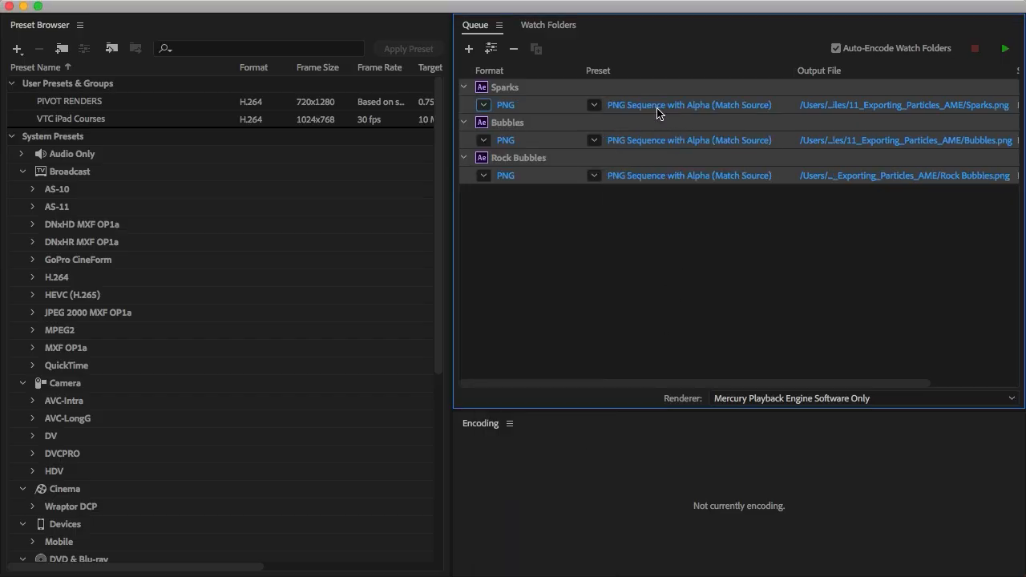
pyautogui.click(672, 247)
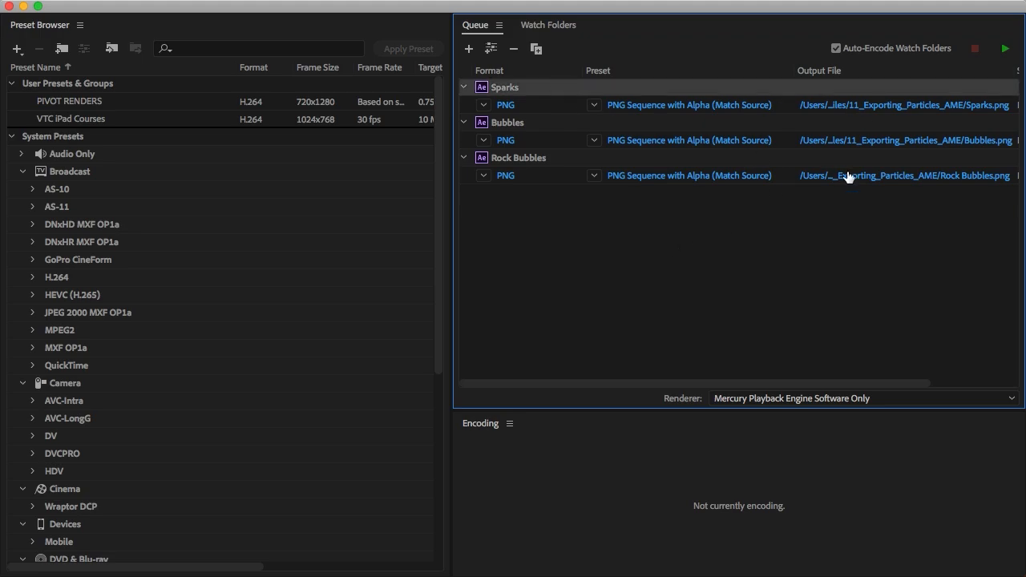
# Set the Sparks output location to a new folder named Sparks inside Exercise Files, keeping the file name Sparks
pyautogui.click(900, 108)
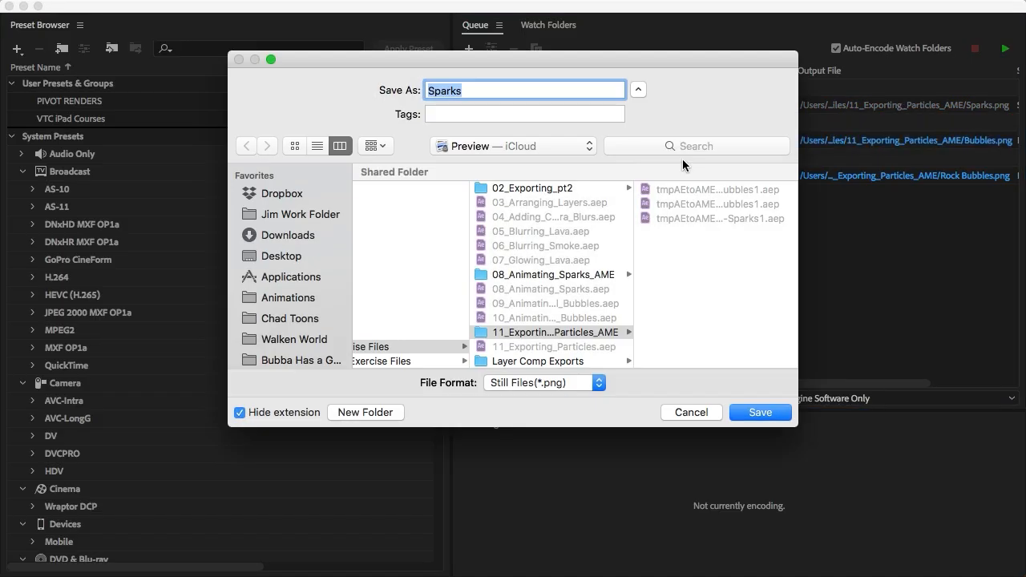
pyautogui.click(538, 145)
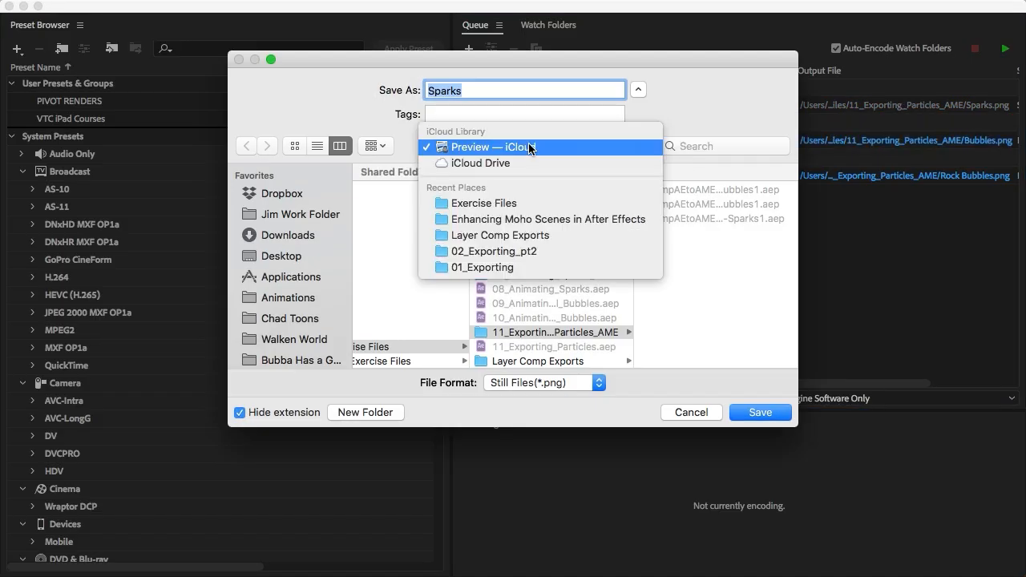
pyautogui.click(545, 201)
pyautogui.scroll(-2, 716, 274)
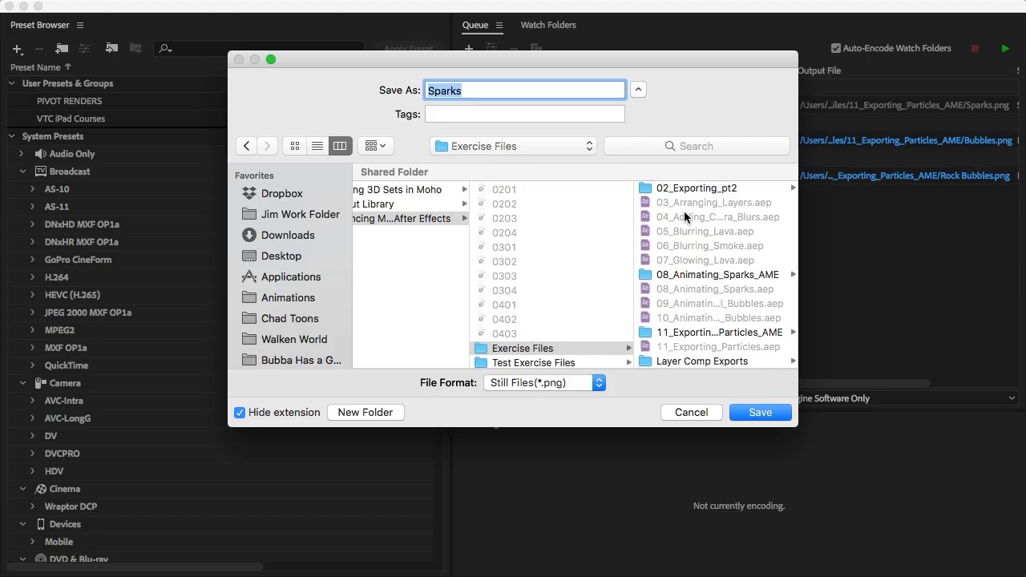
pyautogui.click(366, 412)
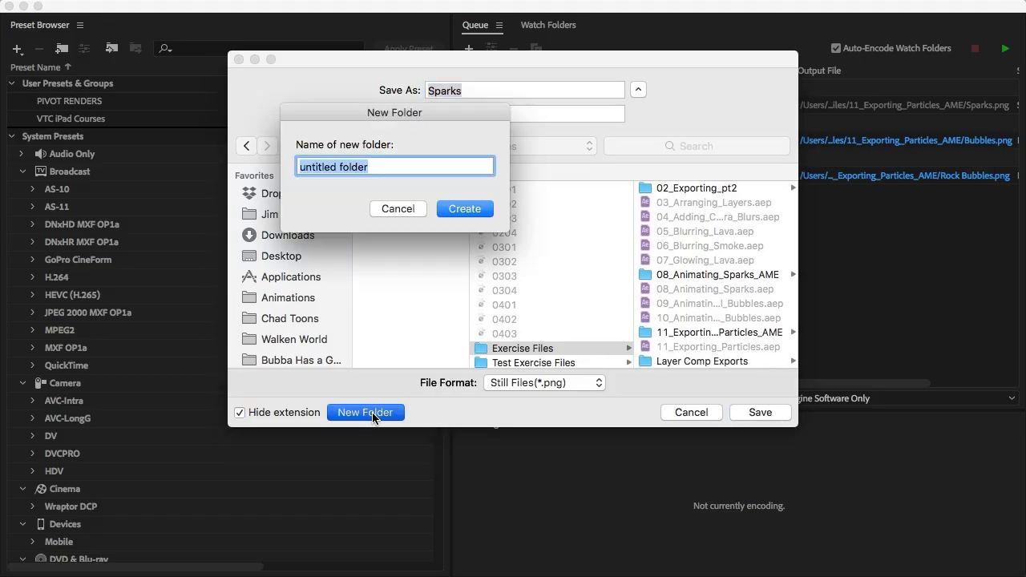
pyautogui.write('Sparks')
pyautogui.press('Return')
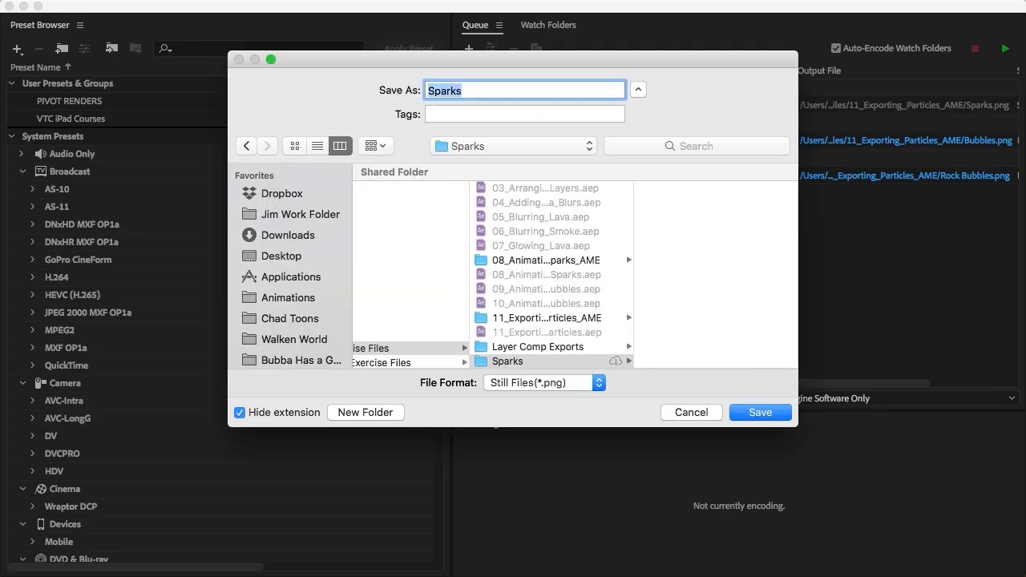
pyautogui.click(505, 366)
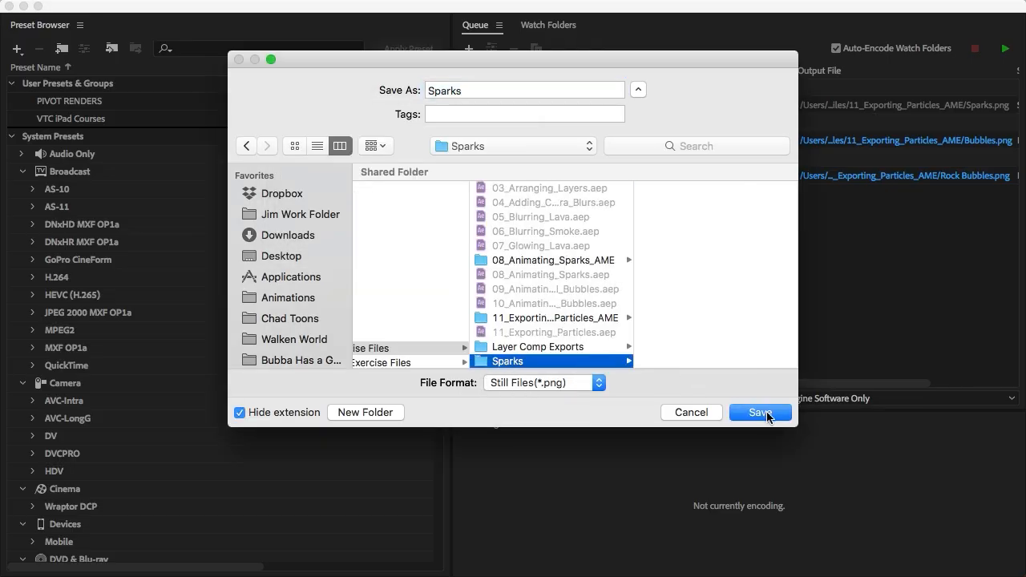
pyautogui.click(761, 413)
# Set the Bubbles output location to a new folder named Bubbles inside Exercise Files, keeping the file name Bubbles
pyautogui.click(908, 141)
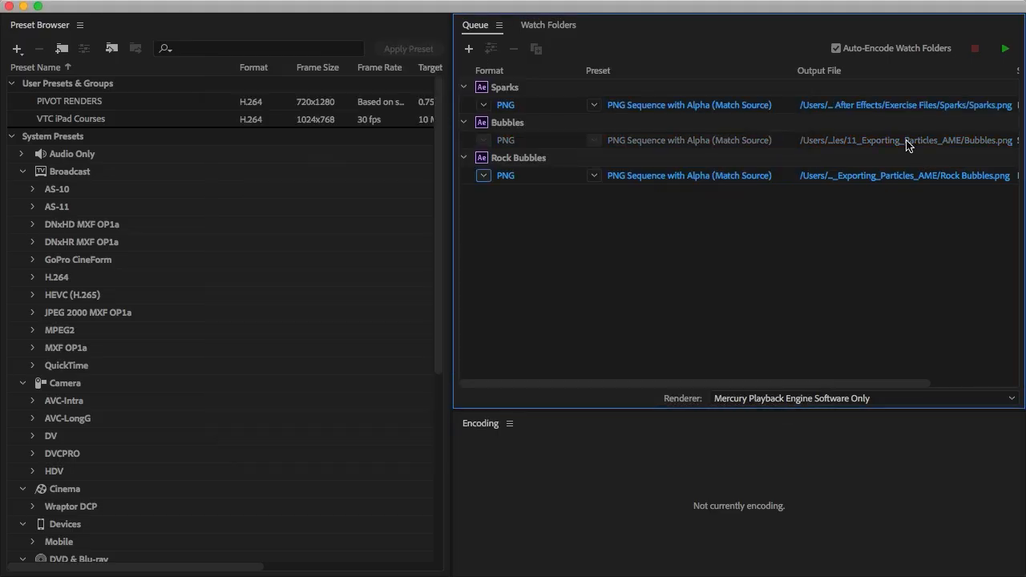
pyautogui.click(567, 143)
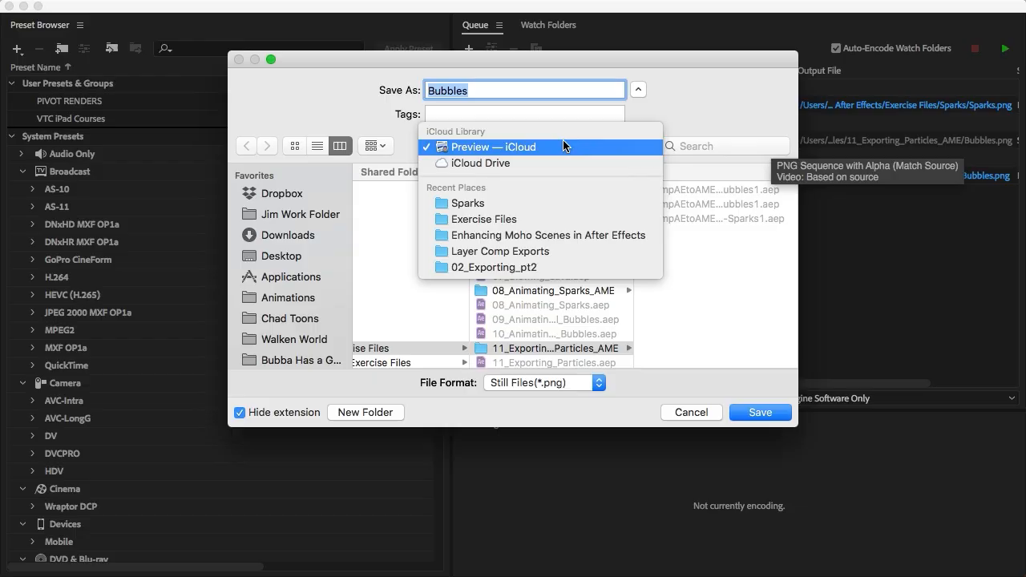
pyautogui.click(556, 219)
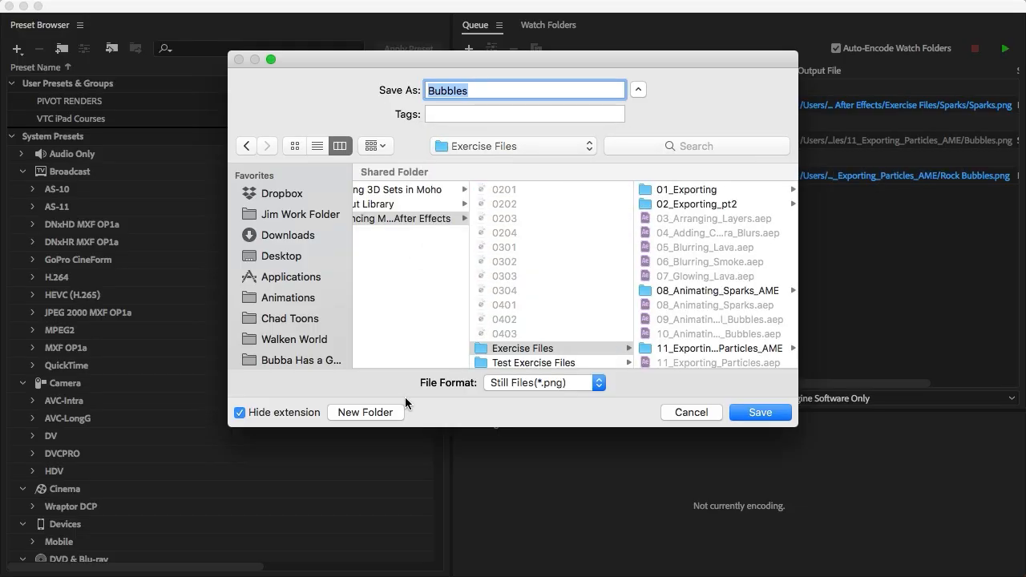
pyautogui.click(529, 352)
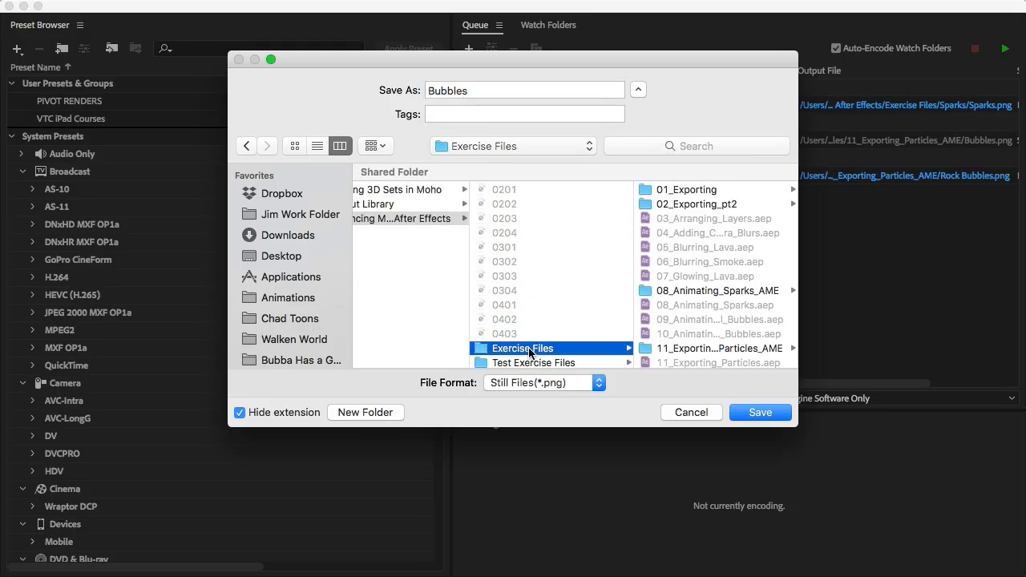
pyautogui.scroll(-3, 705, 325)
pyautogui.click(365, 412)
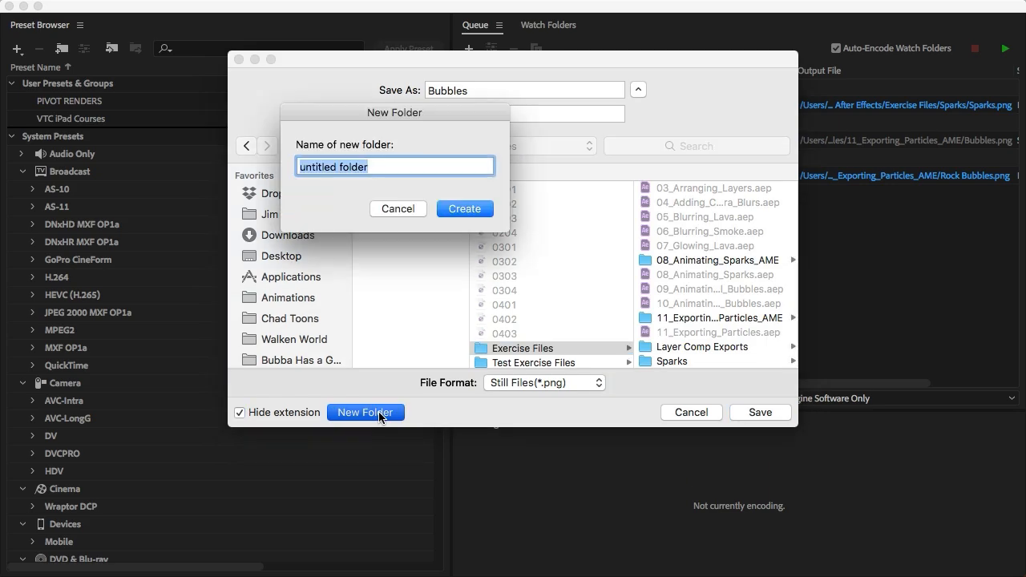
pyautogui.write('Bubbles')
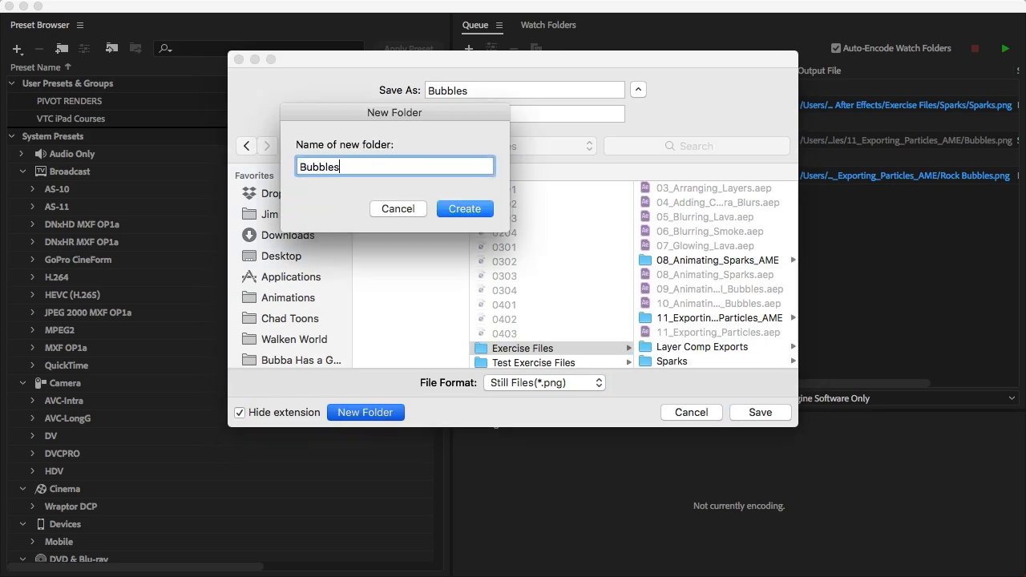
pyautogui.press('Return')
pyautogui.scroll(-2, 513, 344)
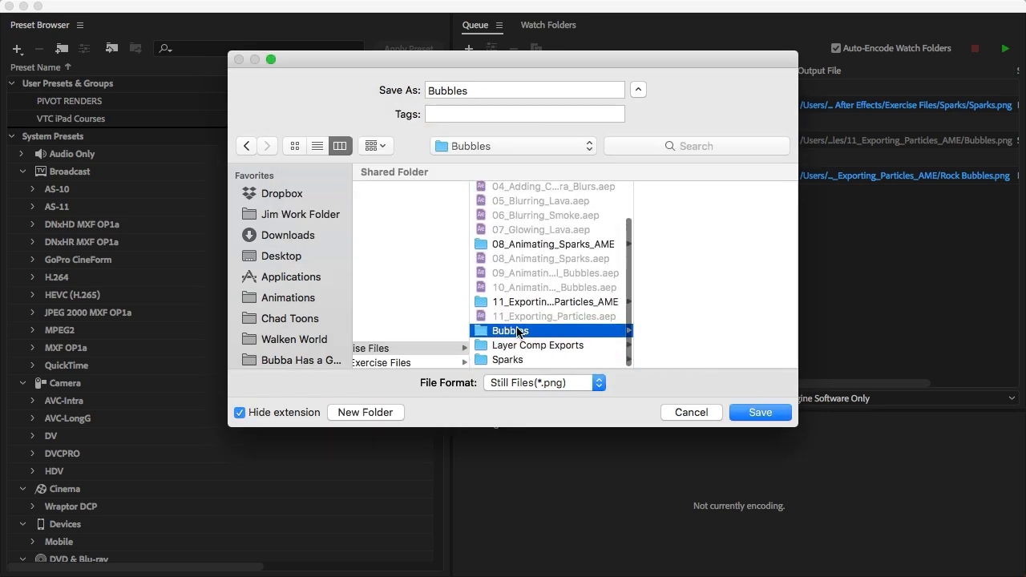
pyautogui.click(758, 412)
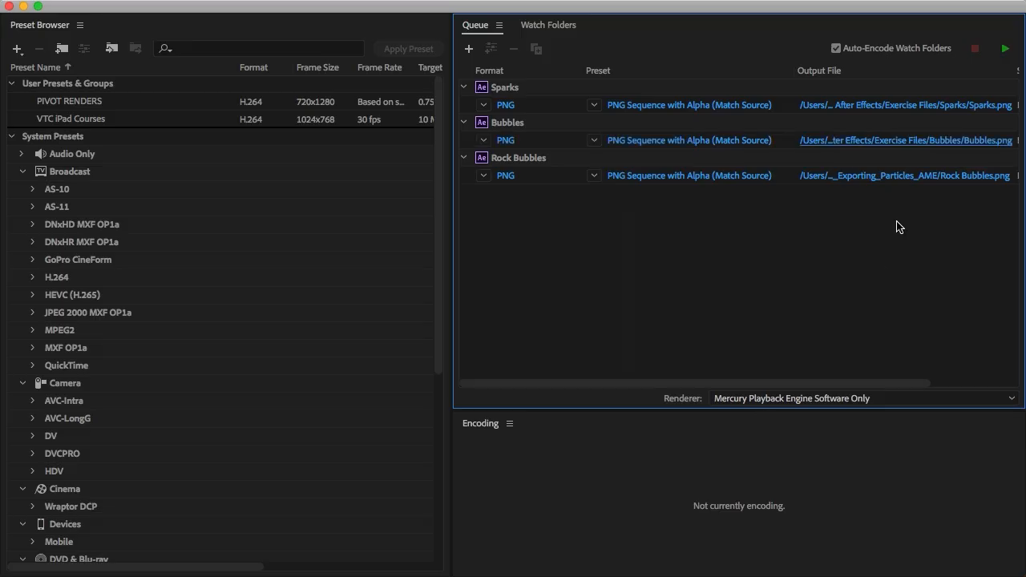
# Set the Rock Bubbles output to a new Rock Bubbles folder inside Exercise Files and start encoding the queue
pyautogui.click(914, 178)
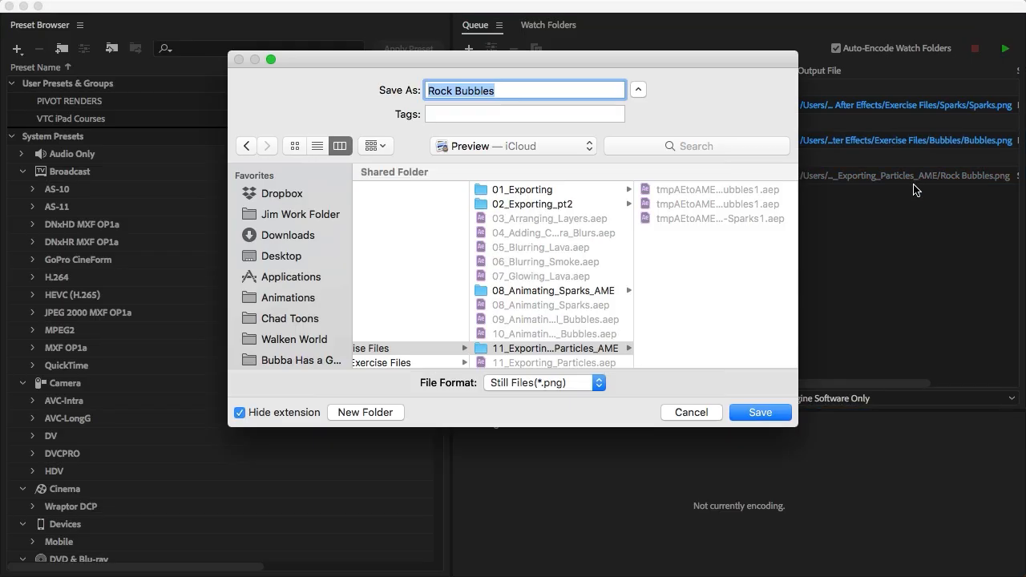
pyautogui.click(564, 150)
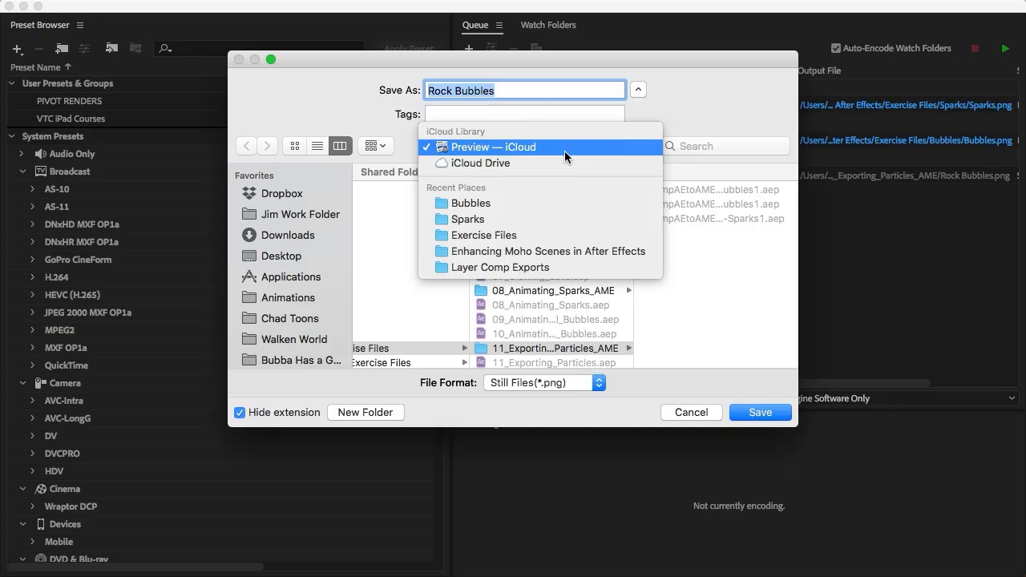
pyautogui.click(569, 235)
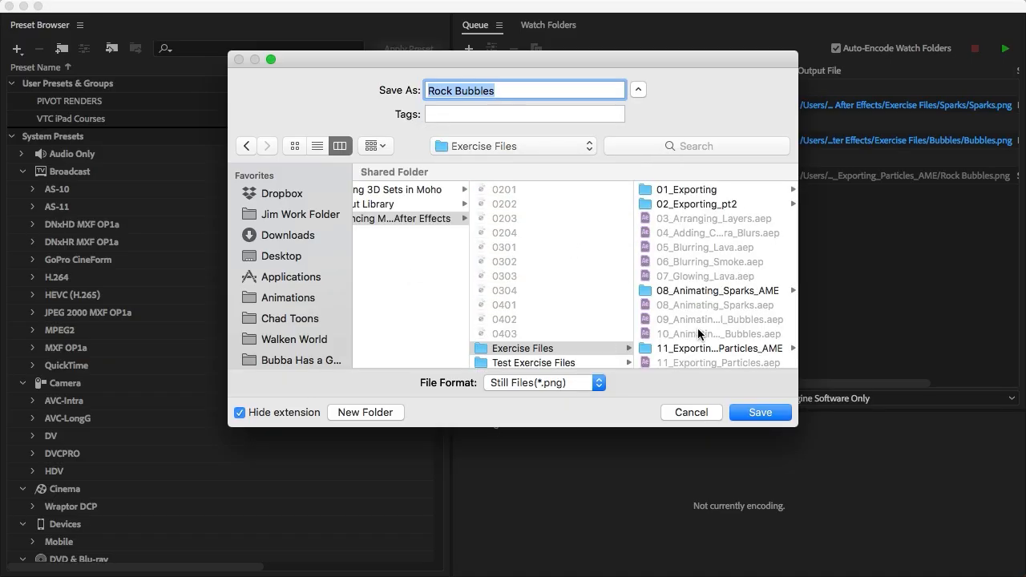
pyautogui.scroll(-3, 705, 334)
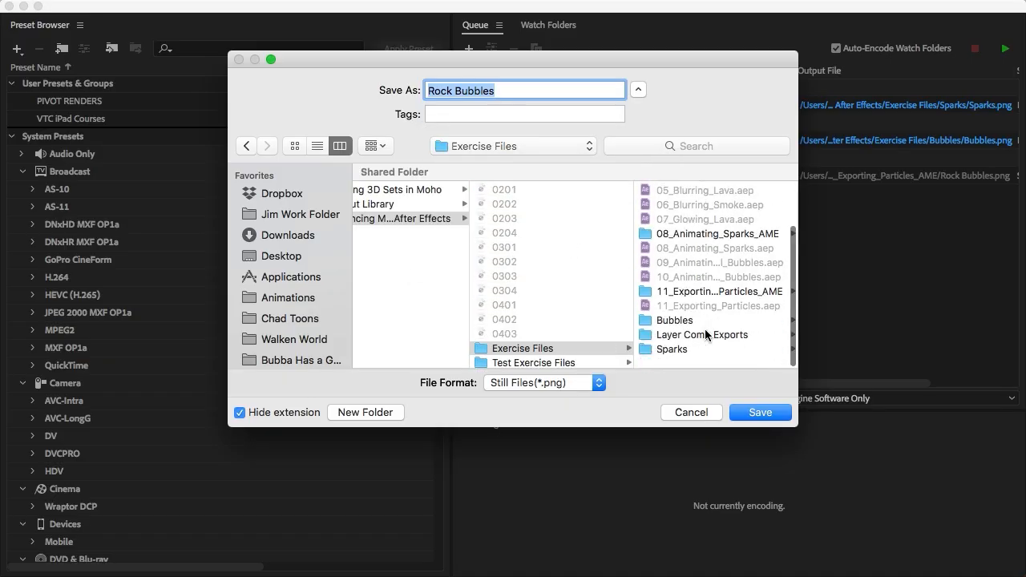
pyautogui.click(536, 350)
pyautogui.click(360, 414)
pyautogui.write('Rock Bubbles')
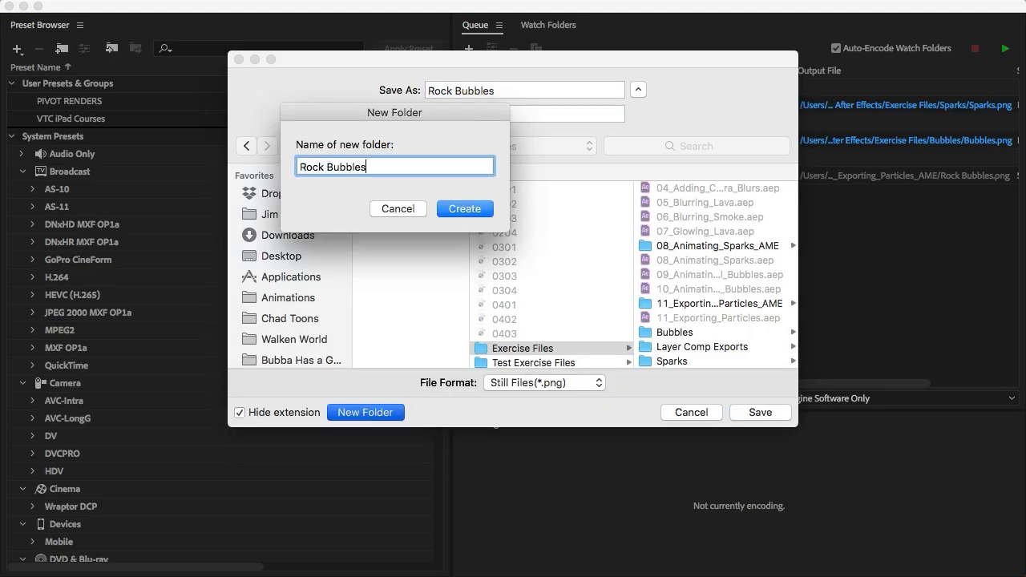
pyautogui.press('Return')
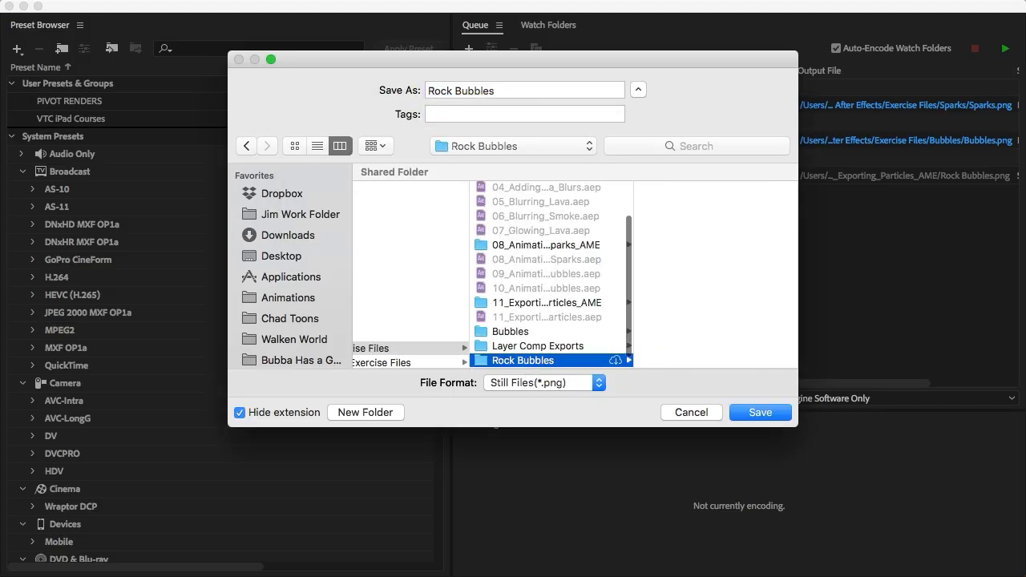
pyautogui.click(769, 412)
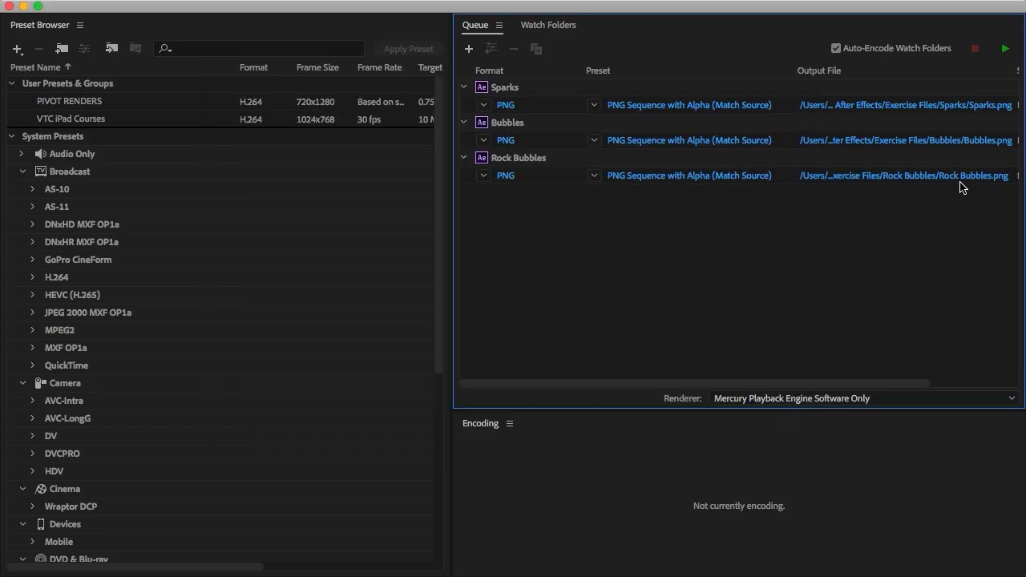
pyautogui.click(1005, 50)
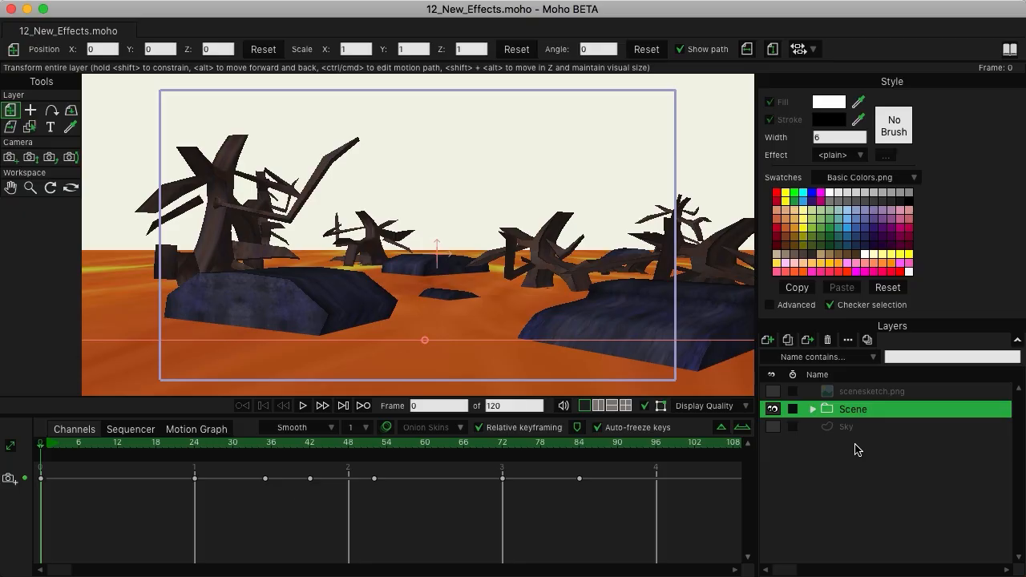
# Switch to Moho and import the image sequence starting with Bubbles000.png from the Bubbles folder in Exercise Files
pyautogui.click(110, 10)
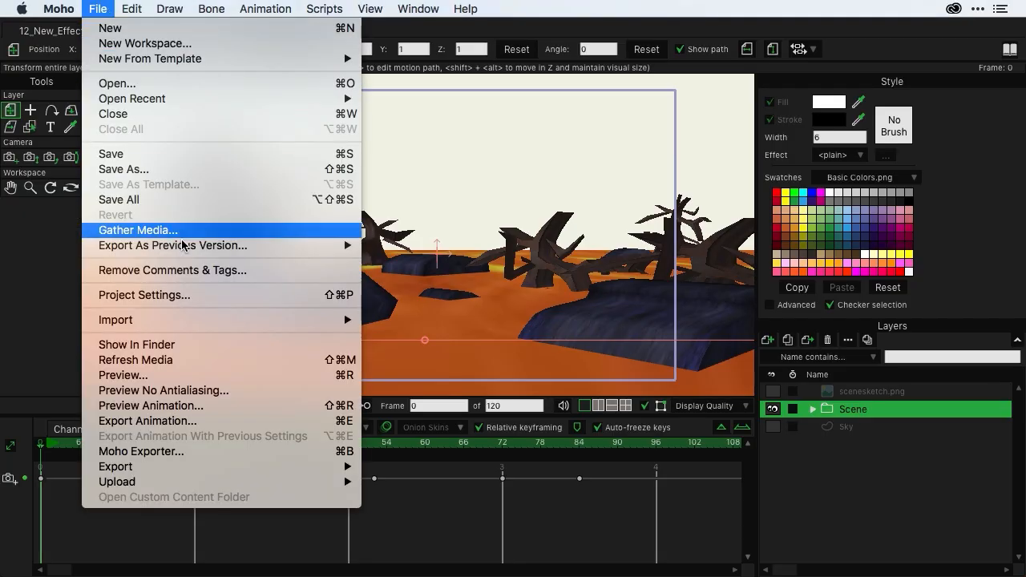
pyautogui.moveTo(249, 324)
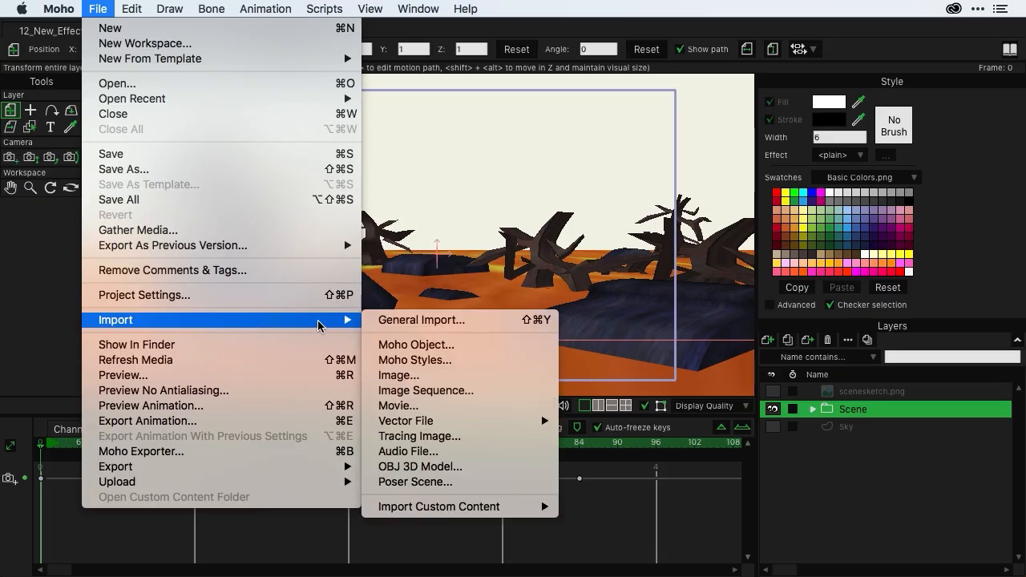
pyautogui.click(468, 394)
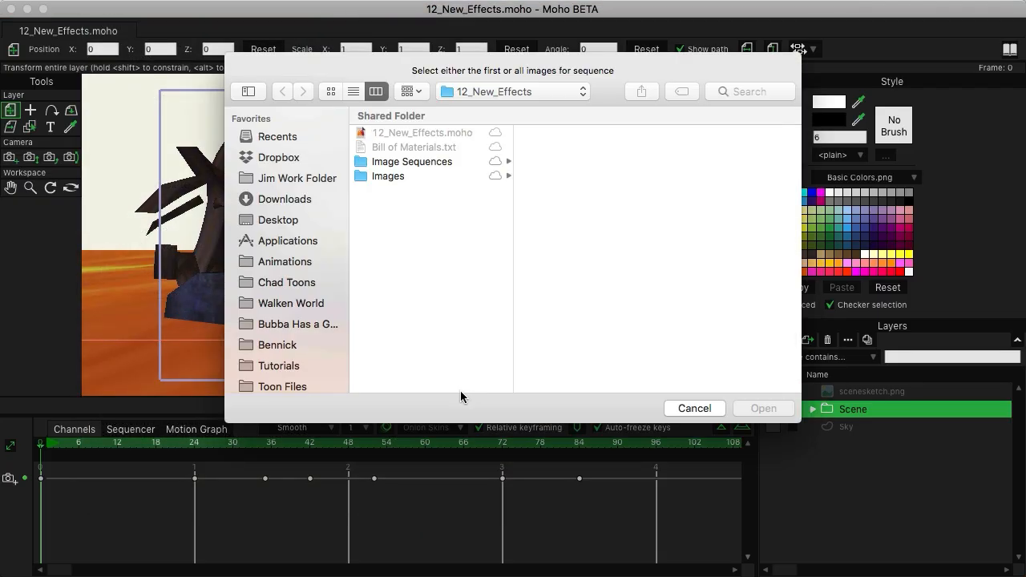
pyautogui.click(519, 91)
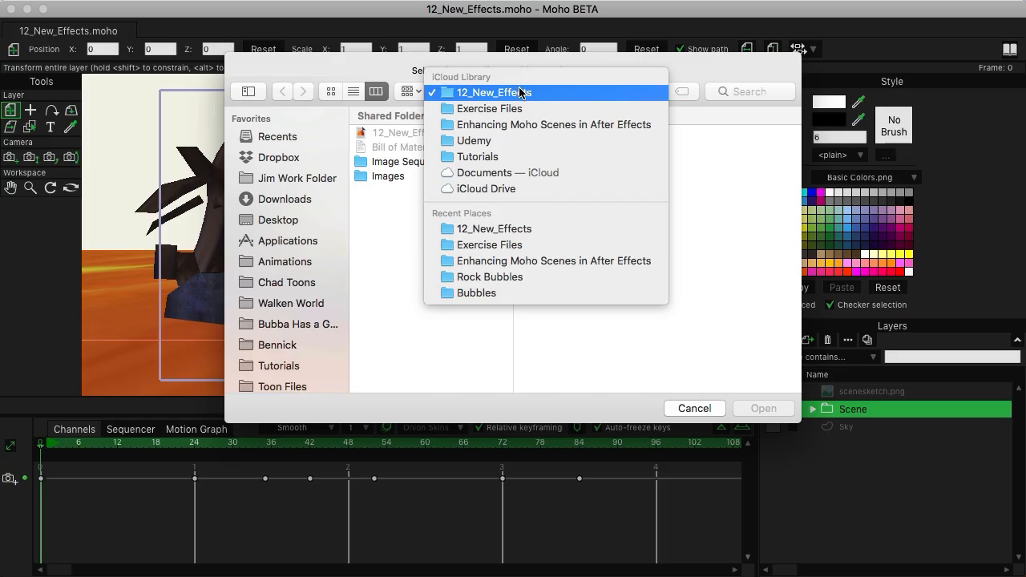
pyautogui.click(517, 108)
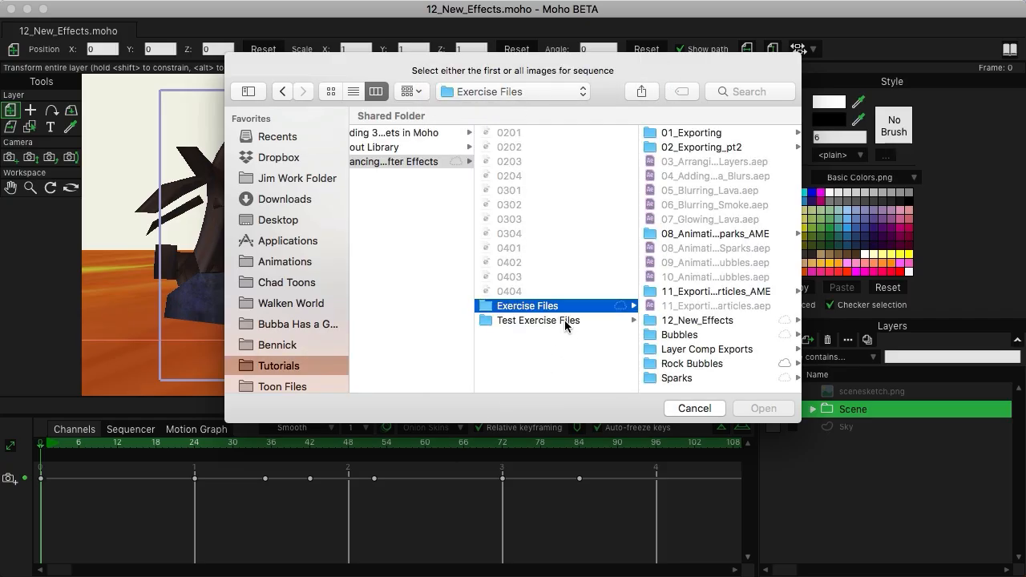
pyautogui.hscroll(1, 681, 339)
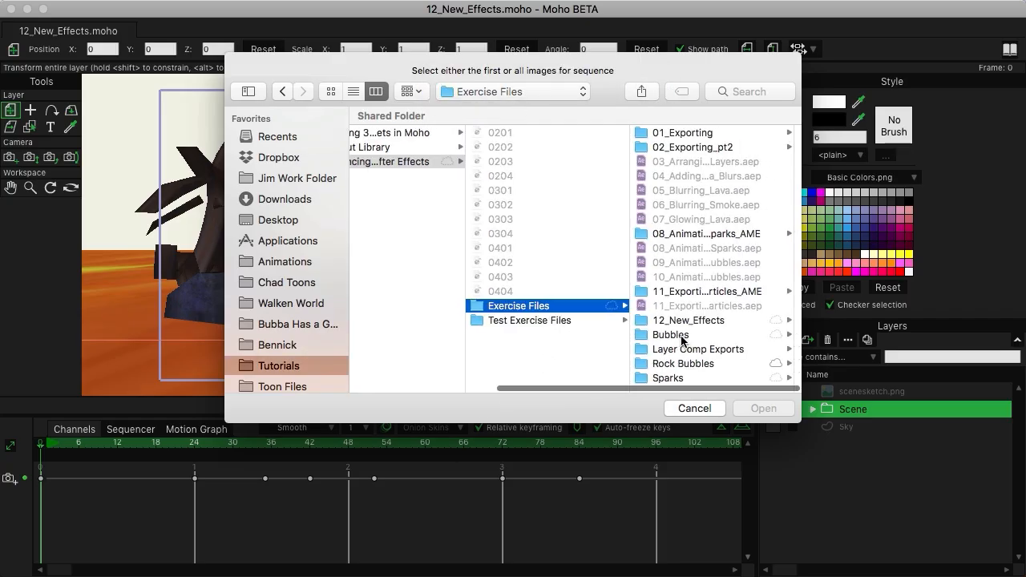
pyautogui.click(681, 336)
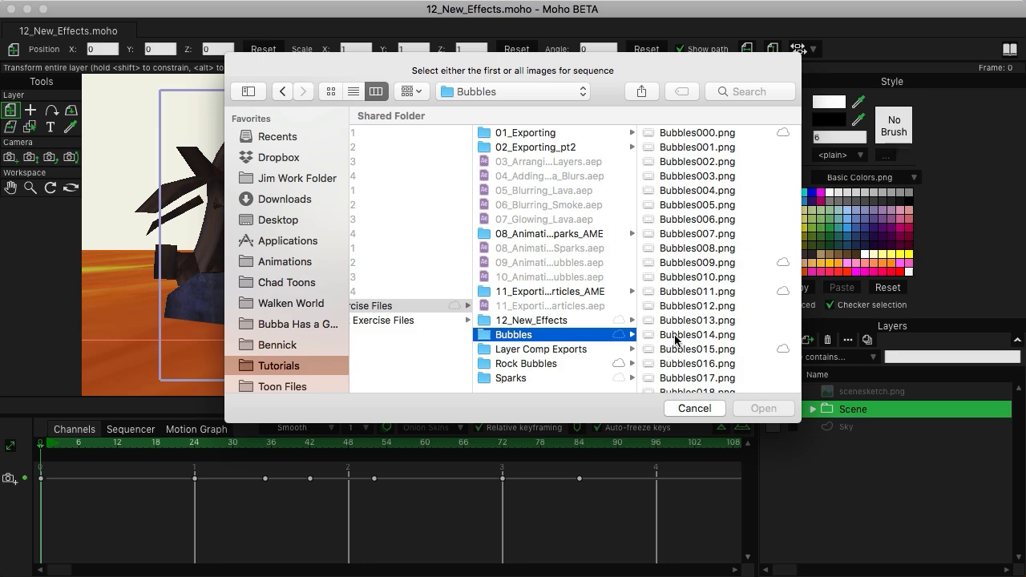
pyautogui.click(687, 133)
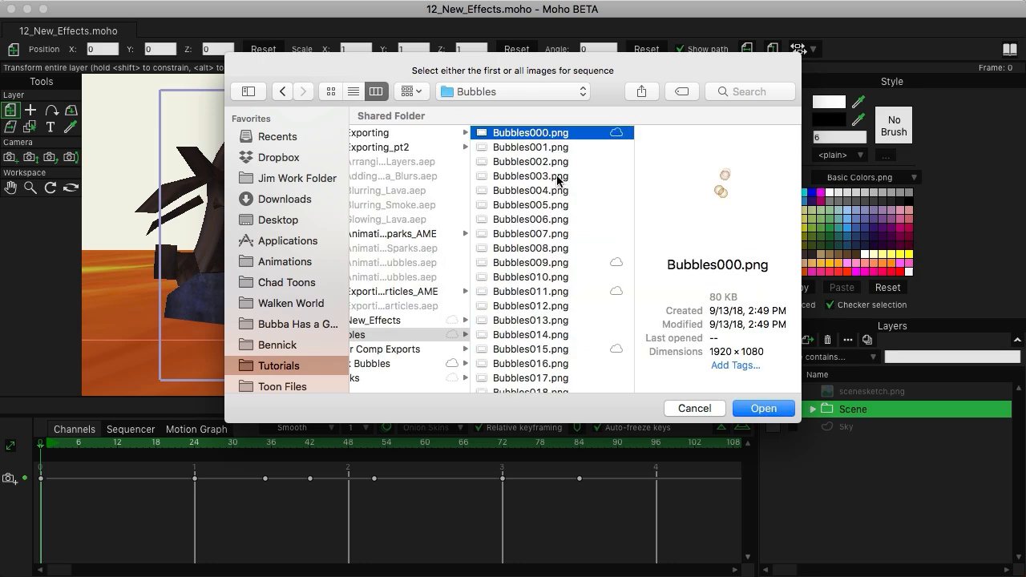
pyautogui.click(784, 410)
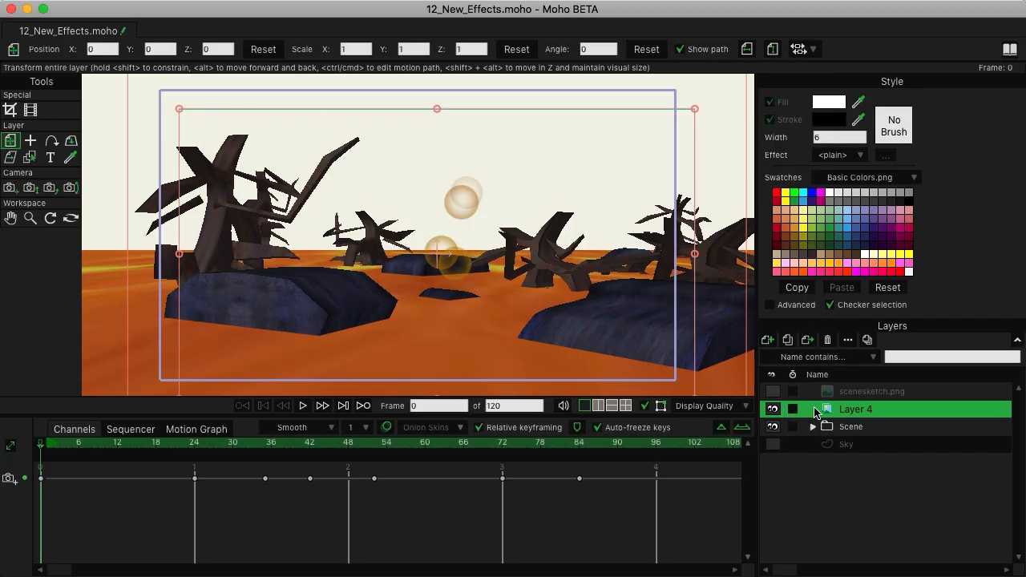
# Rename the newly imported bubble sequence layer as Bubbles
pyautogui.doubleClick(859, 407)
pyautogui.write('Bubbles')
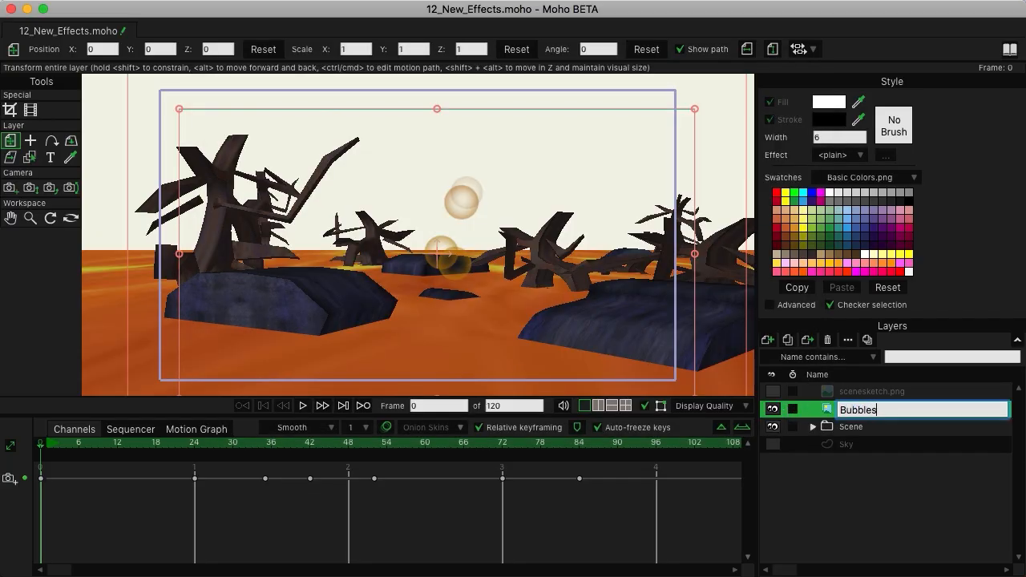
pyautogui.press('Return')
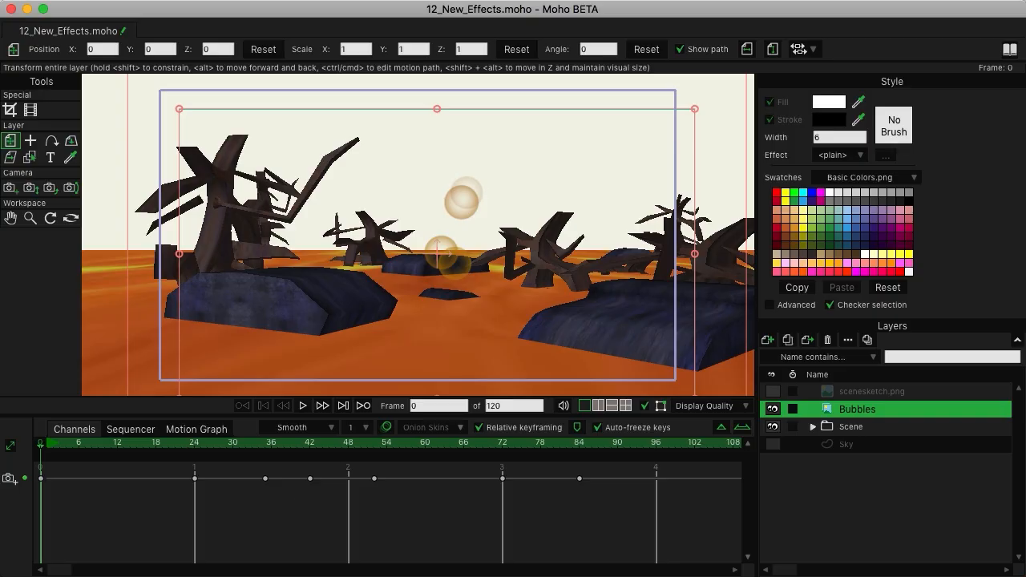
# Import the image sequence starting with Rock Bubbles000.png from the Rock Bubbles folder, placing it above the Bubbles layer
pyautogui.click(864, 429)
pyautogui.click(866, 411)
pyautogui.moveTo(163, 4)
pyautogui.click(98, 9)
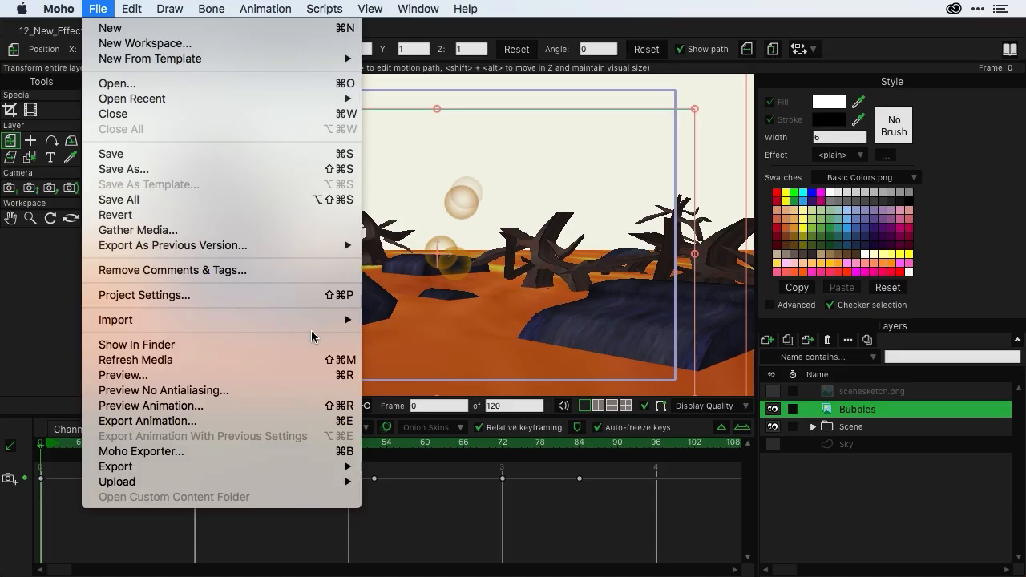
pyautogui.moveTo(353, 320)
pyautogui.click(457, 391)
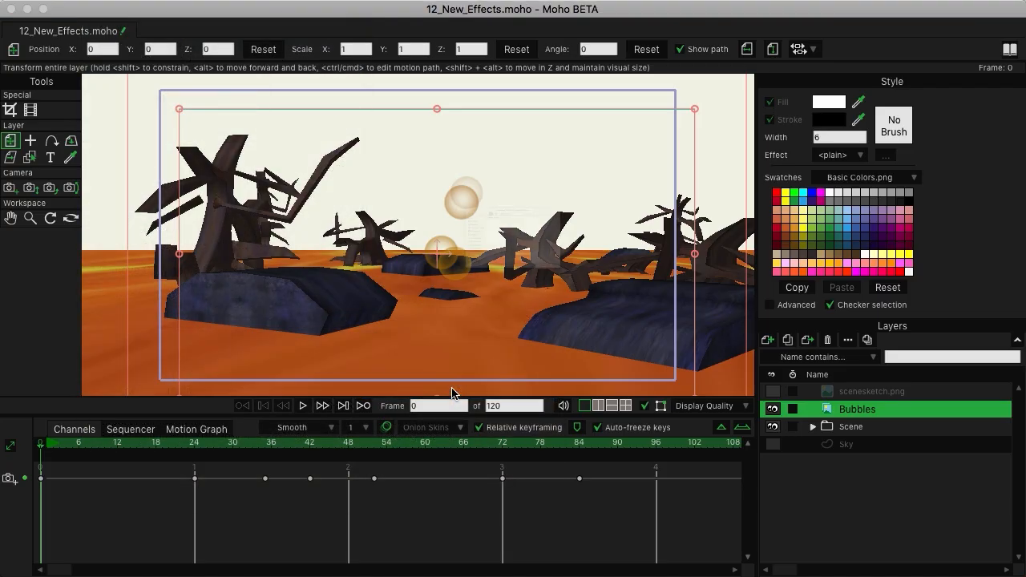
pyautogui.click(520, 90)
pyautogui.click(521, 108)
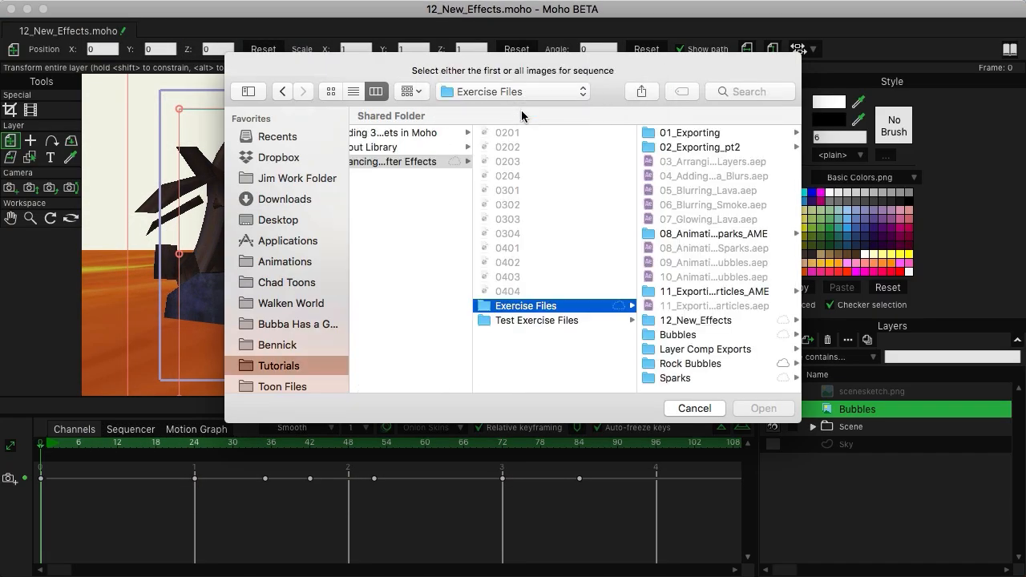
pyautogui.click(689, 365)
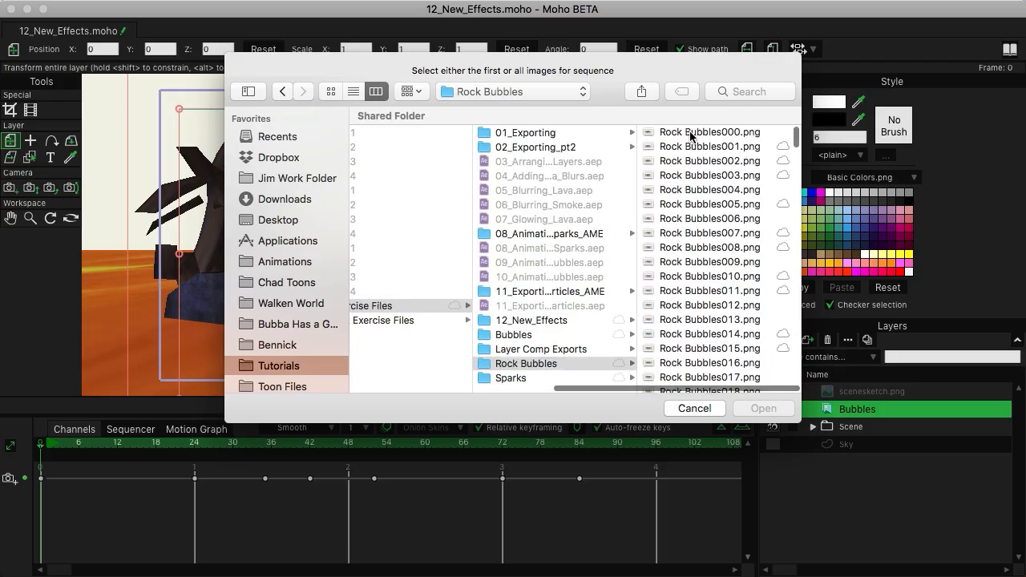
pyautogui.click(690, 133)
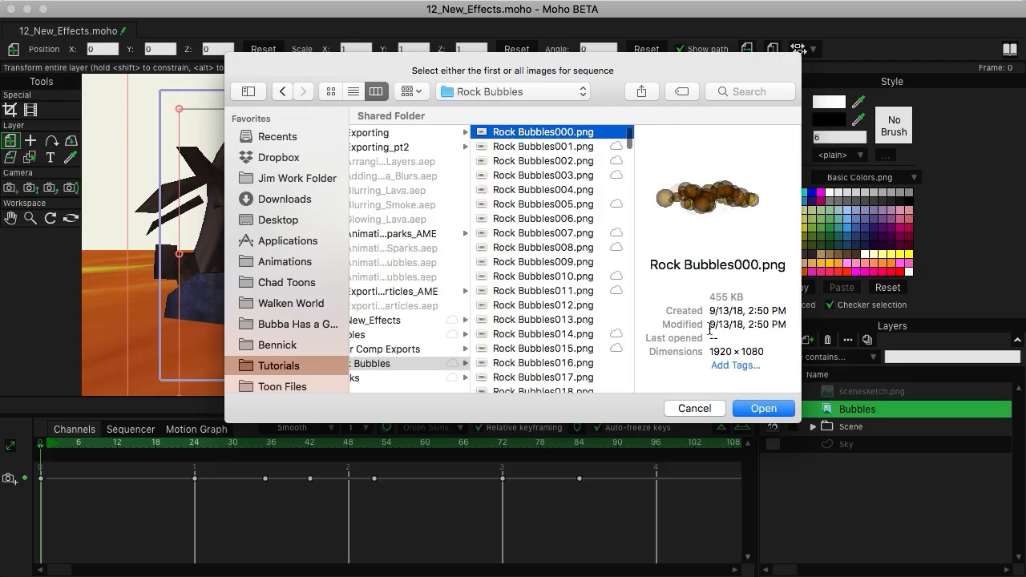
pyautogui.click(782, 410)
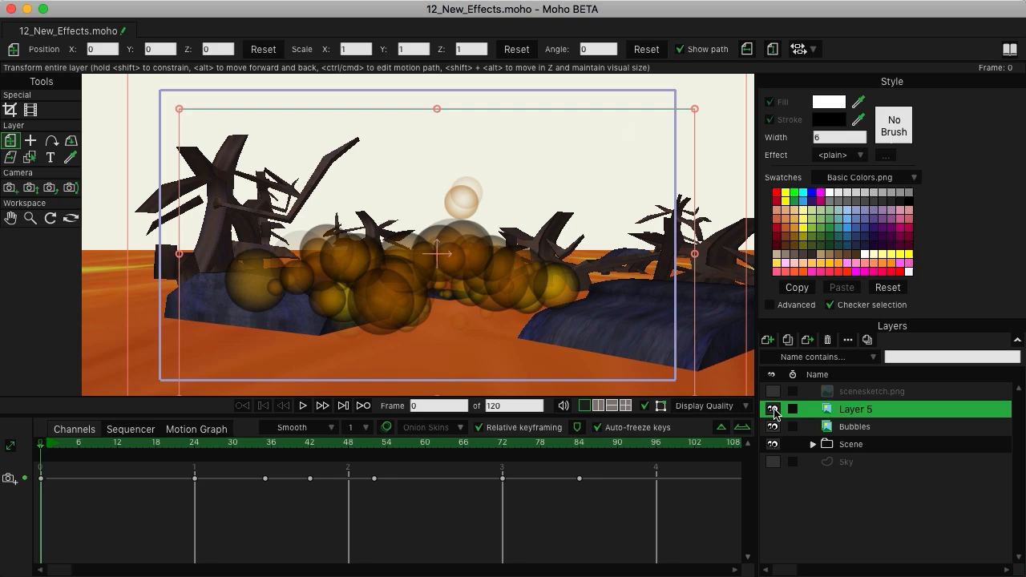
# Rename the newly imported rock bubble sequence layer as Rock Bubbles
pyautogui.doubleClick(876, 409)
pyautogui.write('Rock B')
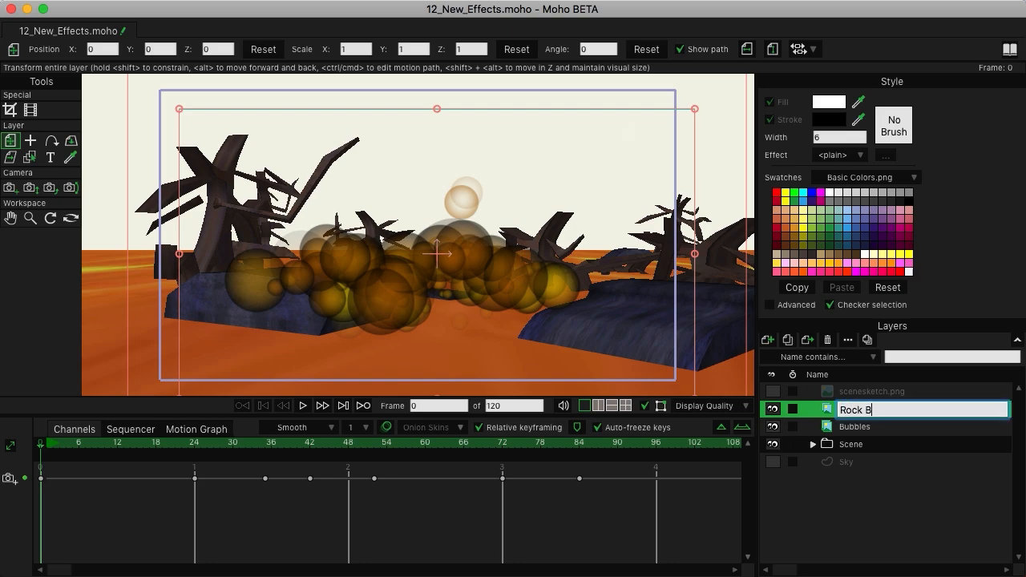
pyautogui.write('ubbles')
pyautogui.press('Return')
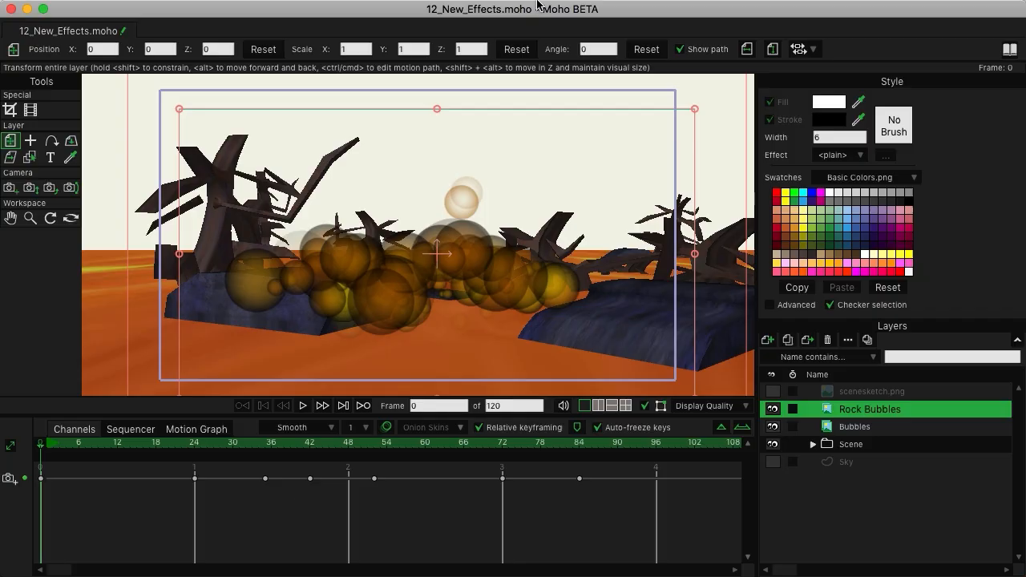
# Import the image sequence starting with Sparks000.png from the Sparks folder in Exercise Files
pyautogui.click(98, 9)
pyautogui.moveTo(195, 320)
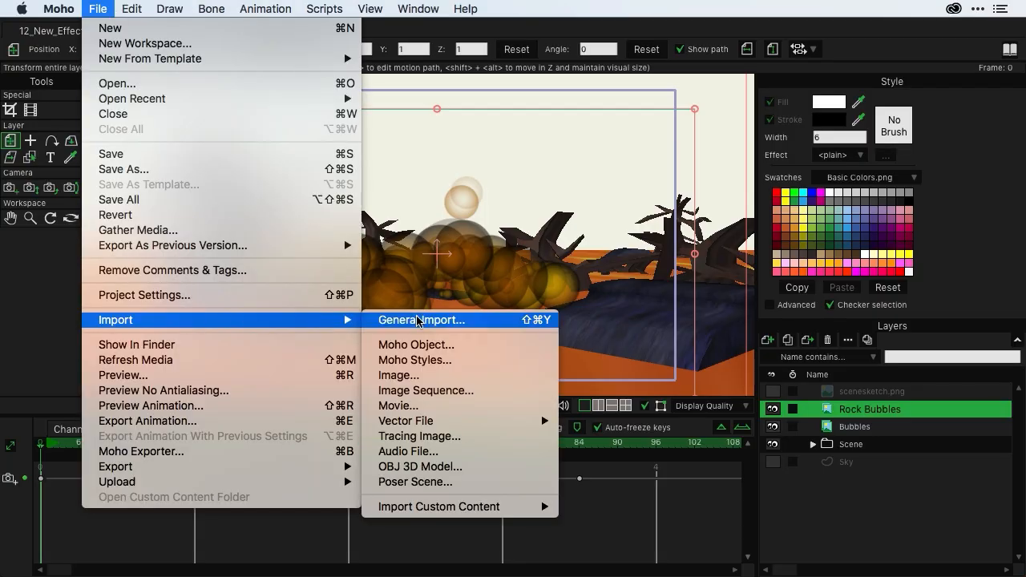
pyautogui.click(424, 390)
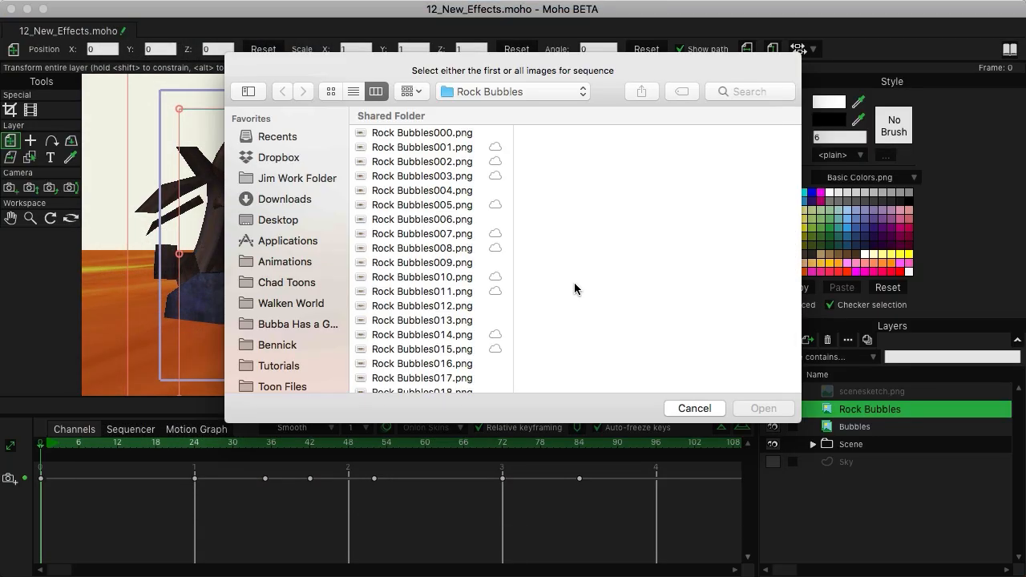
pyautogui.click(553, 91)
pyautogui.click(522, 104)
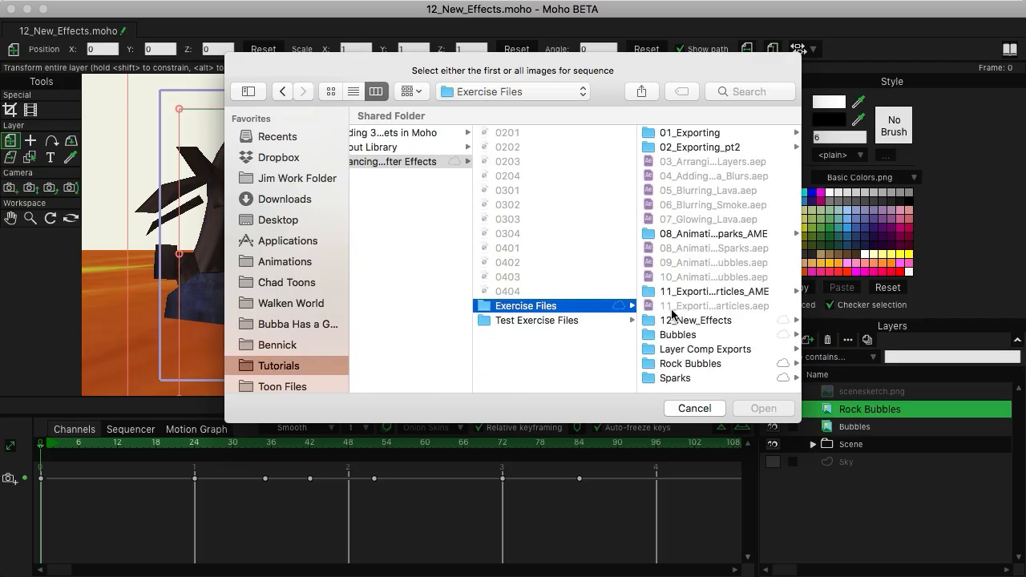
pyautogui.click(674, 379)
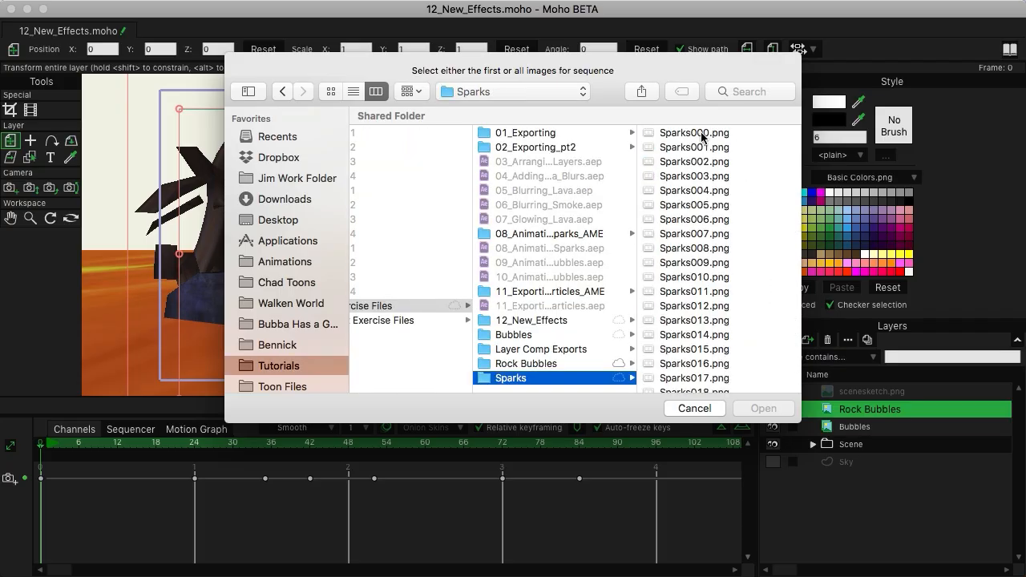
pyautogui.press('Right')
pyautogui.click(772, 409)
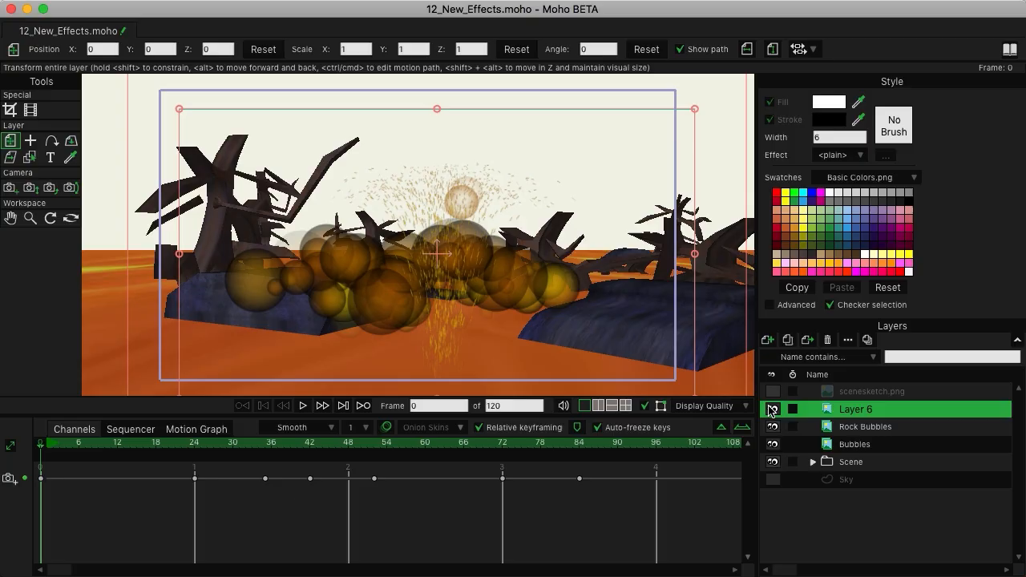
# Rename the newly imported spark sequence layer as Sparks
pyautogui.doubleClick(853, 409)
pyautogui.write('Spa')
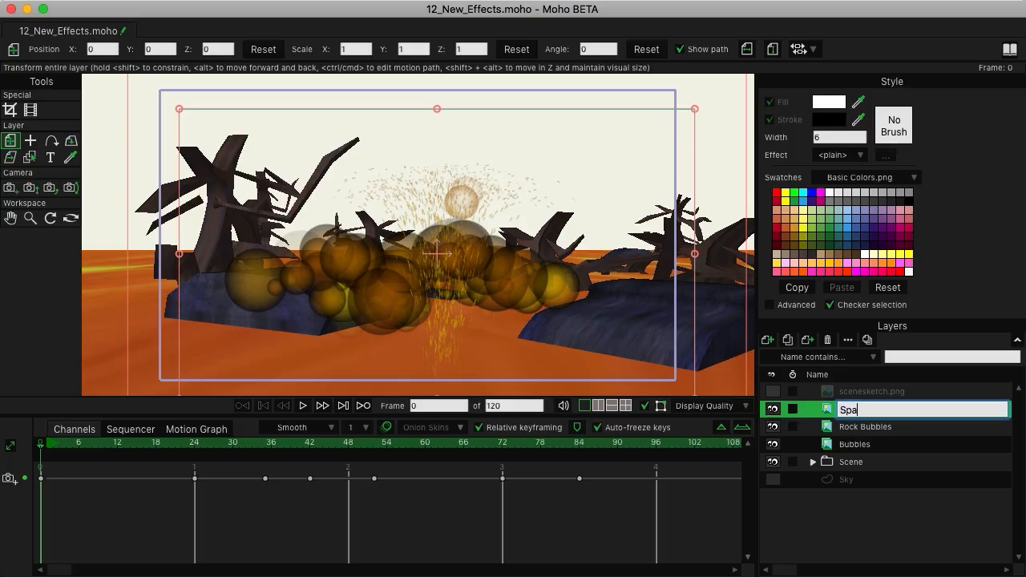
pyautogui.write('rks')
pyautogui.press('Return')
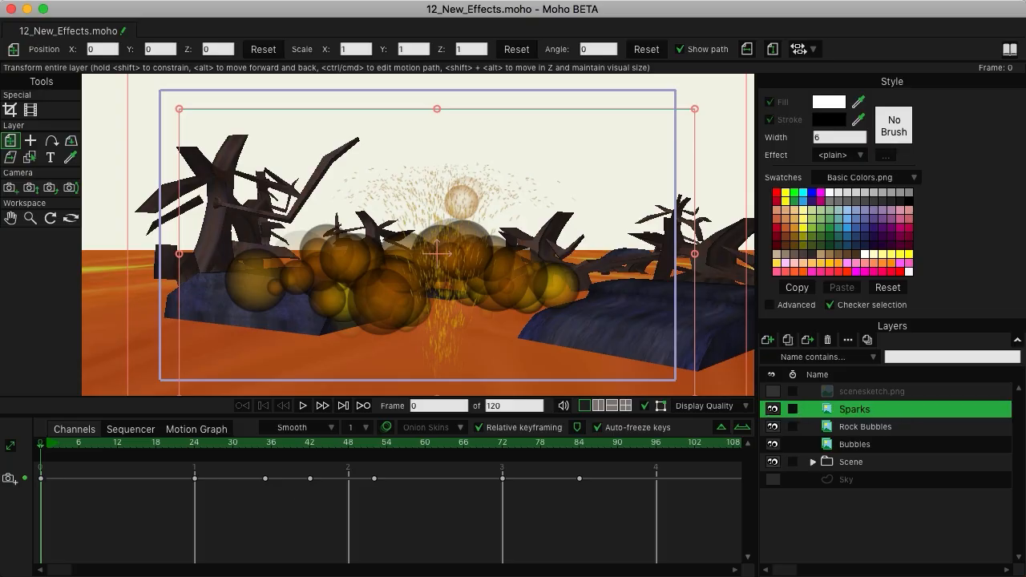
# Move the Sparks, Rock Bubbles and Bubbles layers together into the Scene group
pyautogui.click(815, 461)
pyautogui.click(846, 449)
pyautogui.keyDown('shift'); pyautogui.click(856, 410); pyautogui.keyUp('shift')
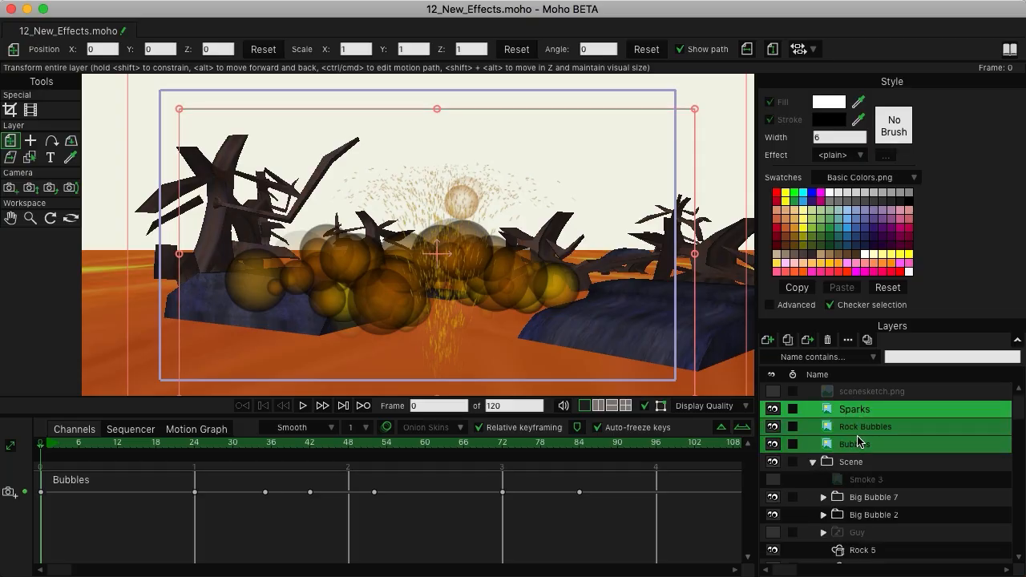
pyautogui.moveTo(859, 449); pyautogui.dragTo(859, 465)
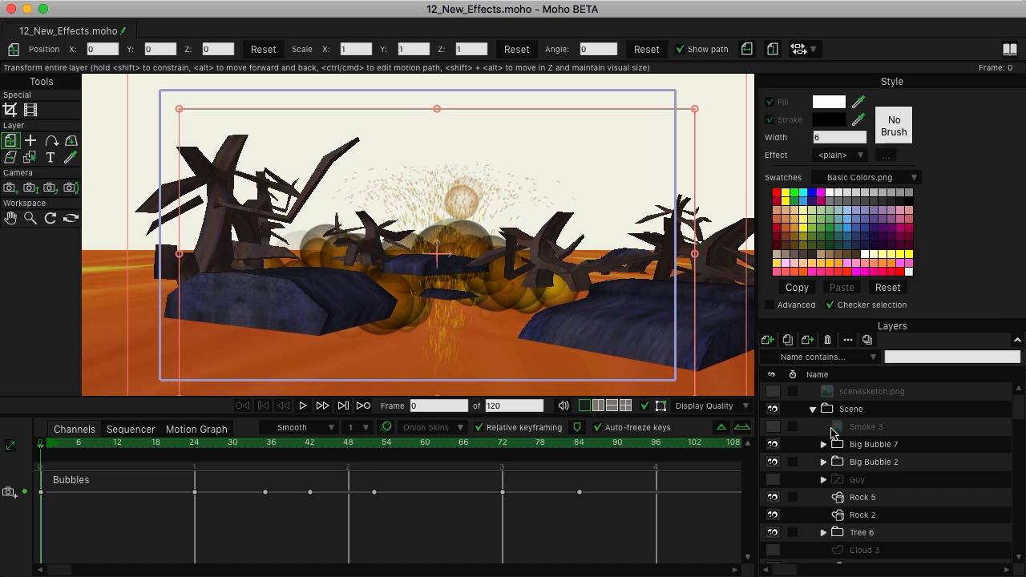
# Hide the Rock Bubbles and Bubbles layers inside the Scene group and select the Sparks layer
pyautogui.scroll(-10, 859, 463)
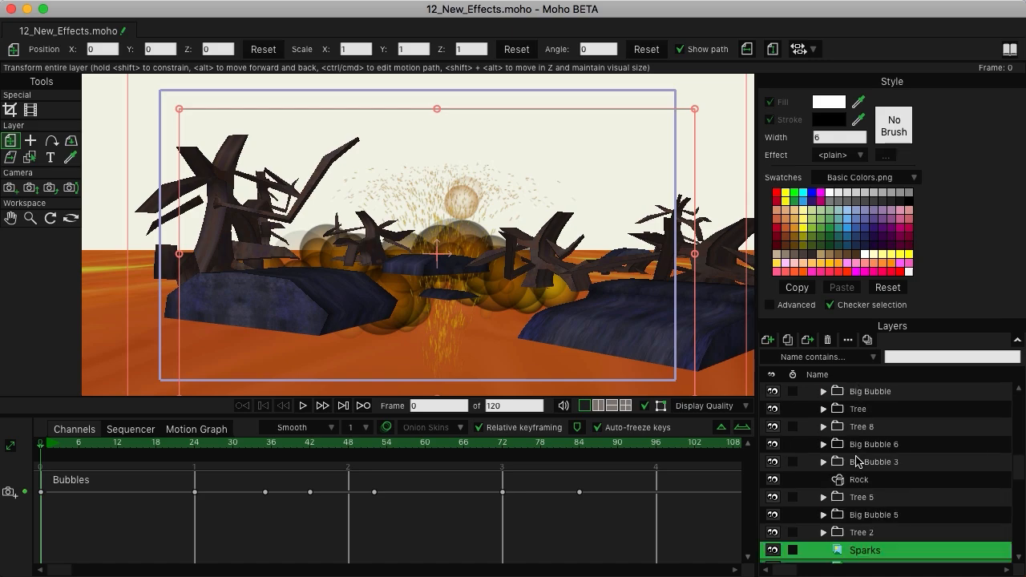
pyautogui.click(865, 516)
pyautogui.click(872, 464)
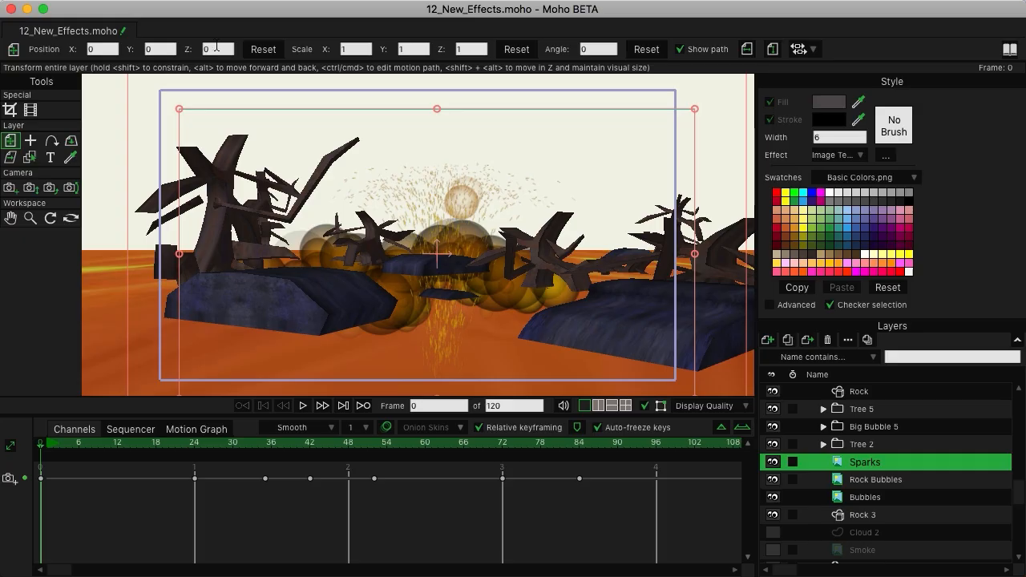
pyautogui.click(216, 49)
pyautogui.click(772, 479)
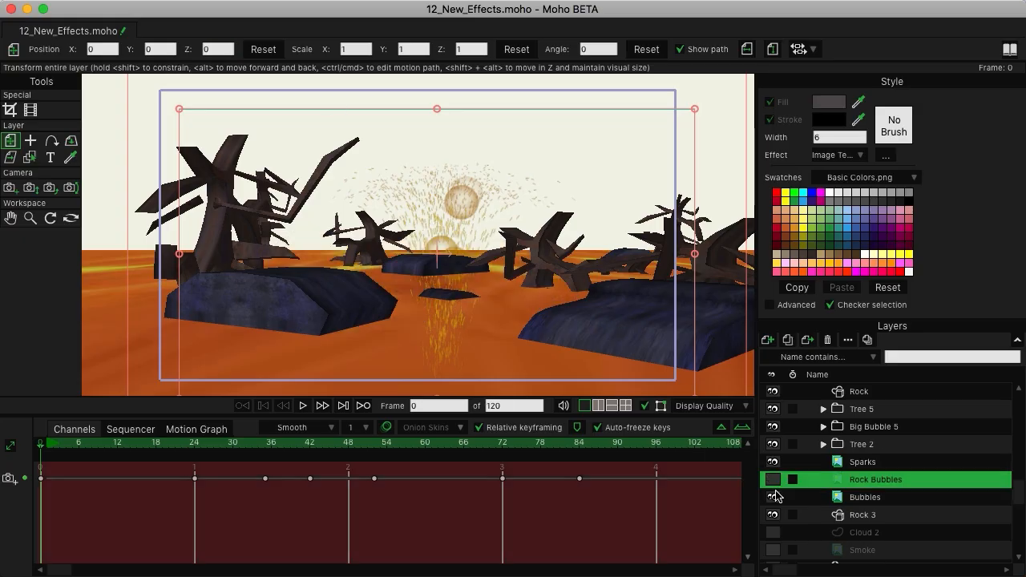
pyautogui.click(773, 497)
pyautogui.click(878, 466)
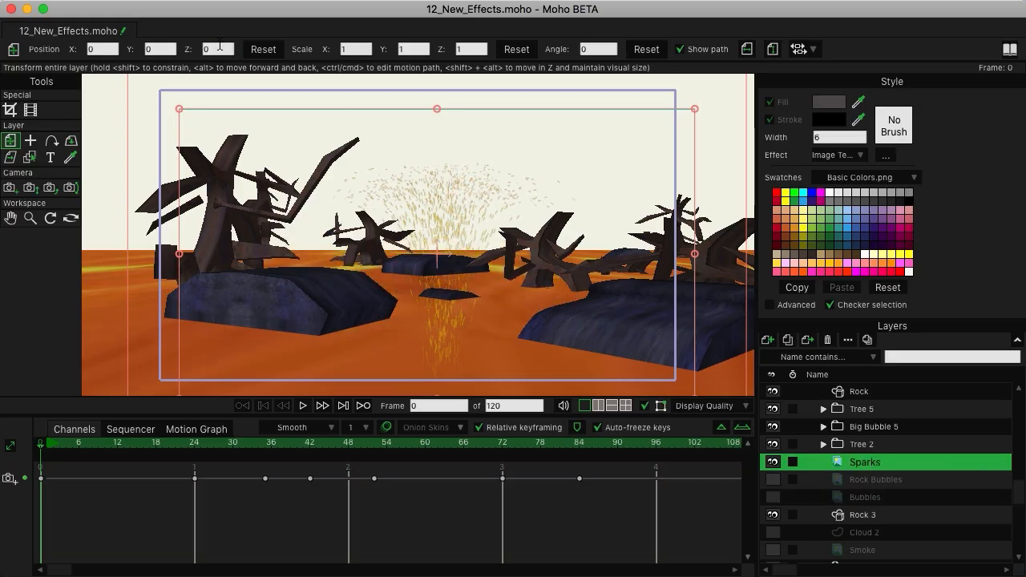
# Try the Sparks layer at X position -1.20 and Z position 1.70
pyautogui.click(218, 49)
pyautogui.click(104, 49)
pyautogui.scroll(14, 104, 49)
pyautogui.scroll(-20, 104, 49)
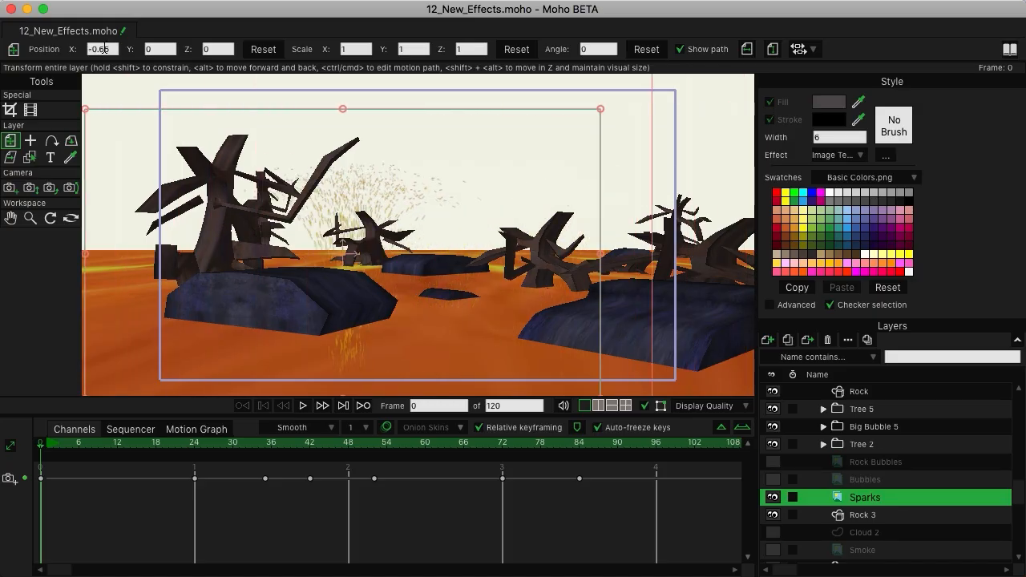
pyautogui.scroll(3, 104, 49)
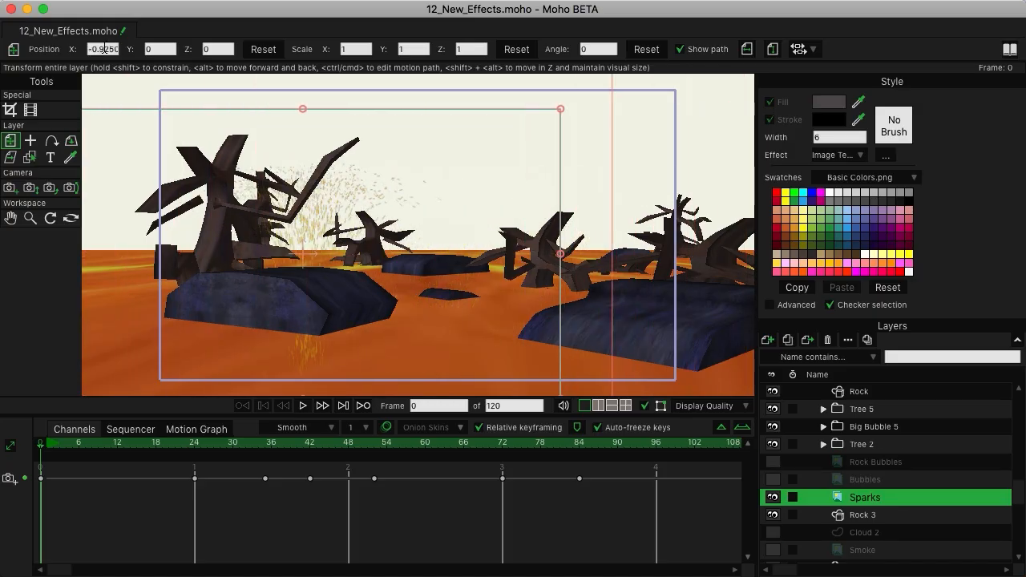
pyautogui.scroll(-5, 104, 49)
pyautogui.click(226, 49)
pyautogui.scroll(20, 226, 49)
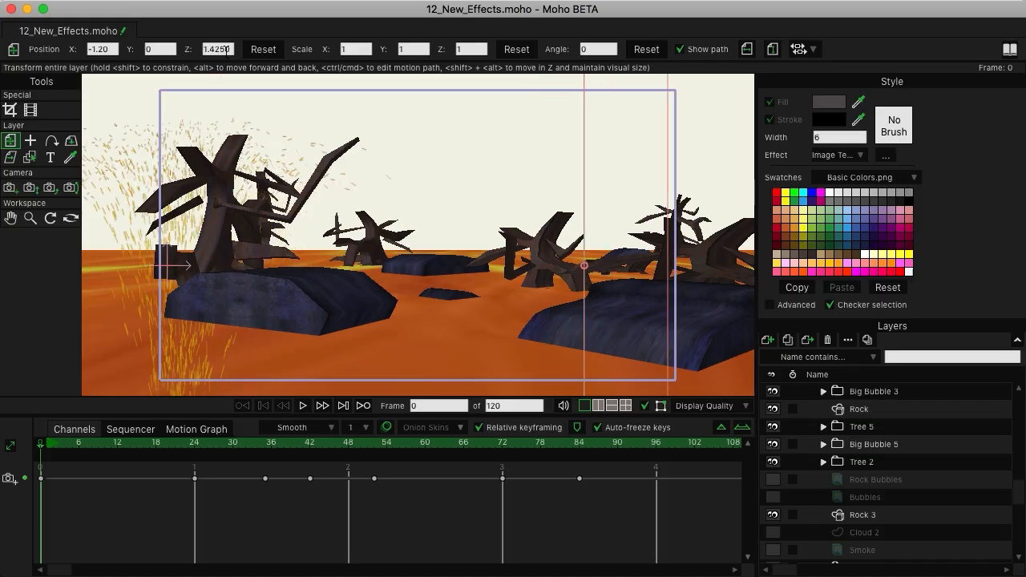
pyautogui.scroll(4, 227, 49)
# Set the Sparks layer's X position to -0.65 and its Z position to 1.7750
pyautogui.click(98, 49)
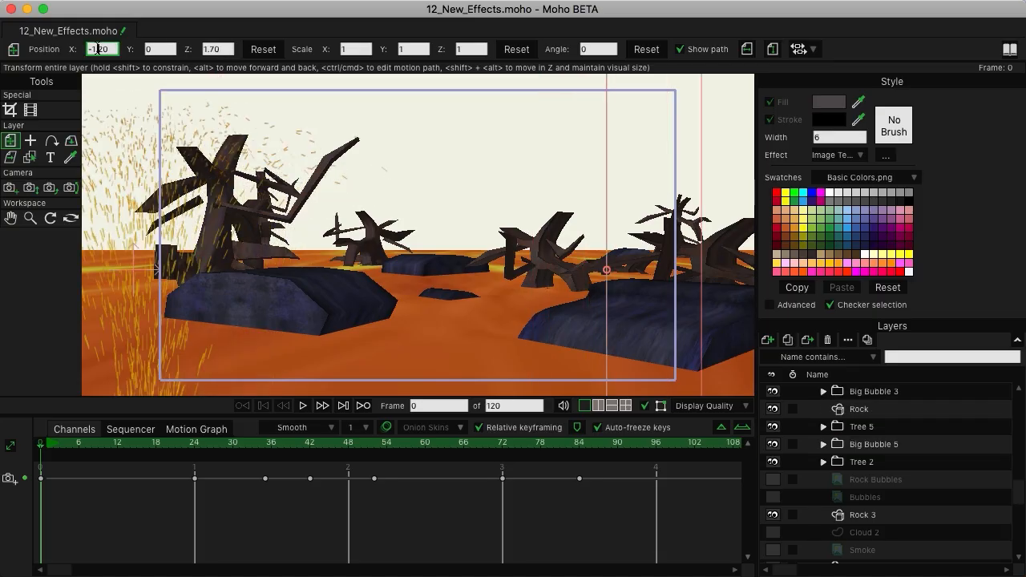
pyautogui.scroll(20, 98, 49)
pyautogui.click(216, 49)
pyautogui.scroll(20, 216, 48)
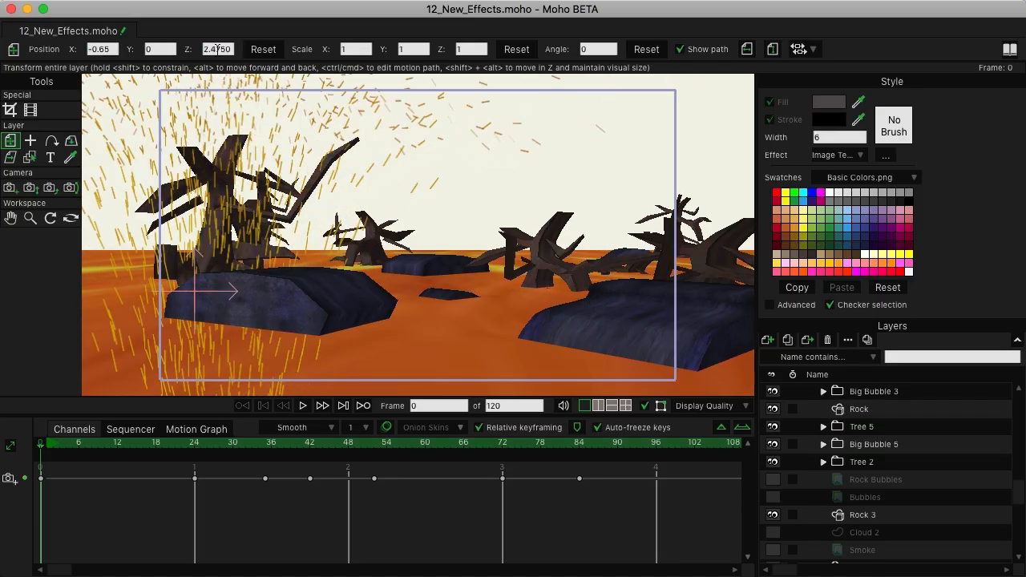
pyautogui.scroll(2, 217, 49)
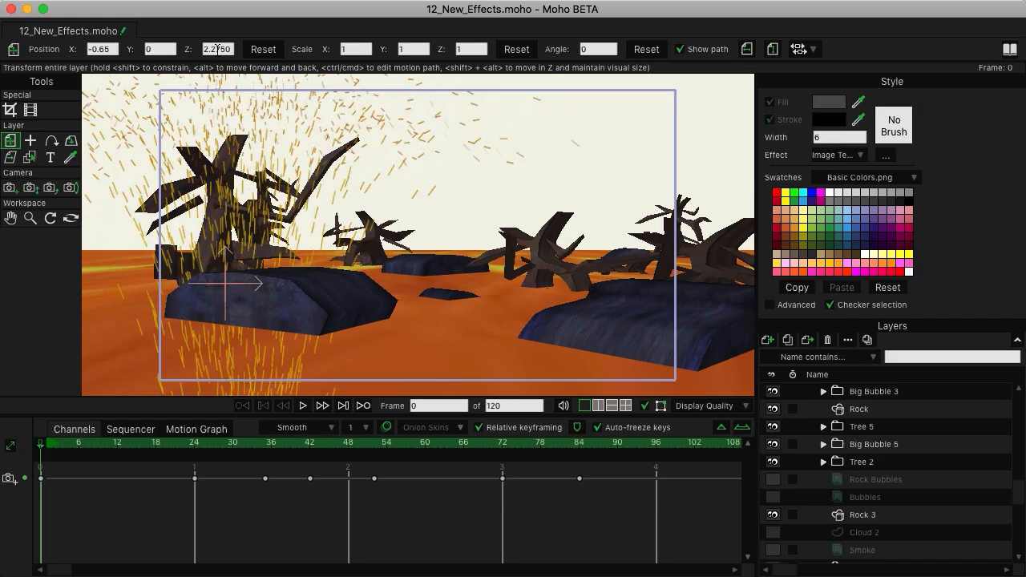
pyautogui.scroll(-20, 216, 49)
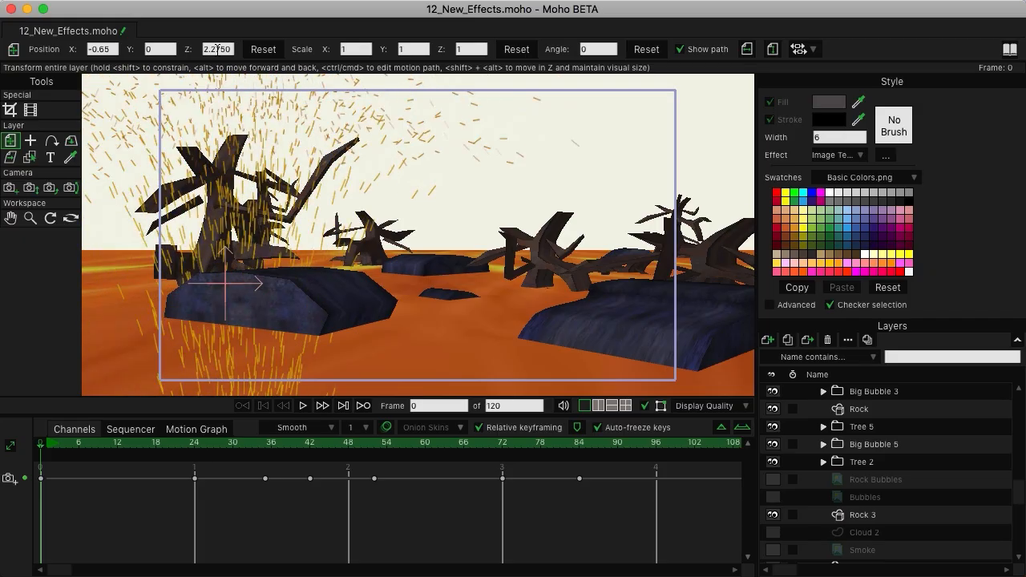
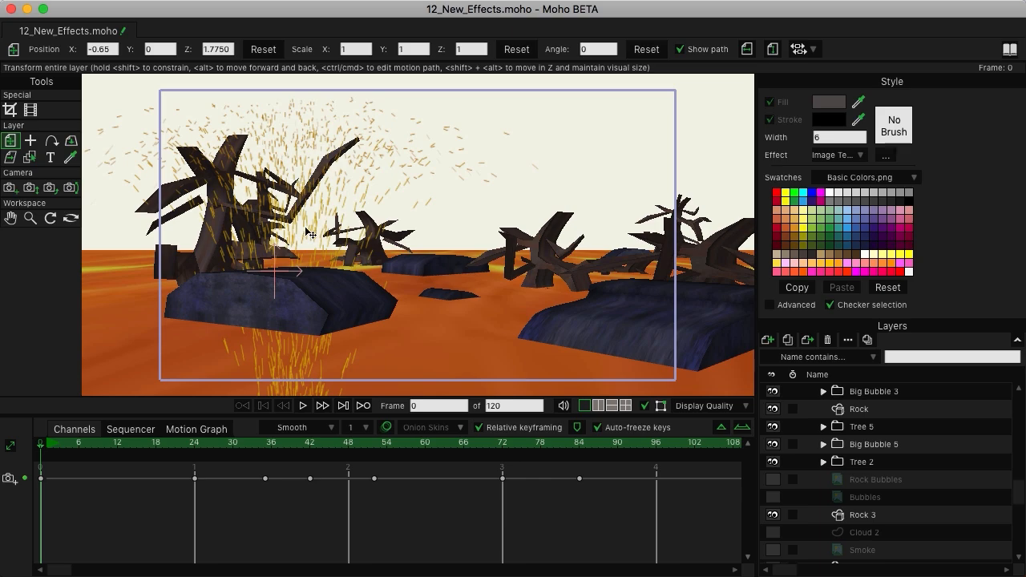
# Raise the Sparks layer to Y position 0.80 and scale it to 0.30 on X, Y and Z
pyautogui.scroll(20, 164, 49)
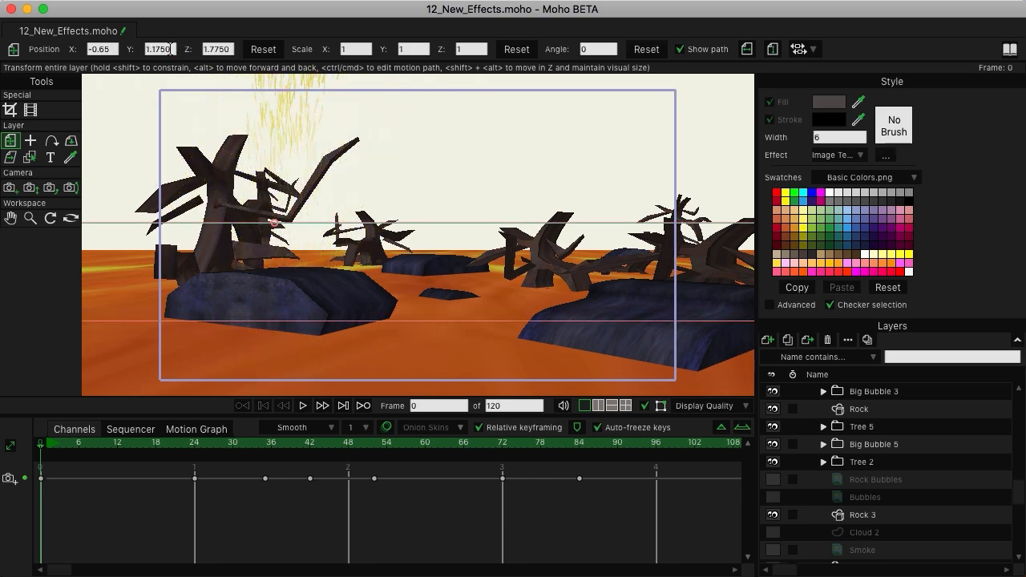
pyautogui.scroll(-15, 170, 49)
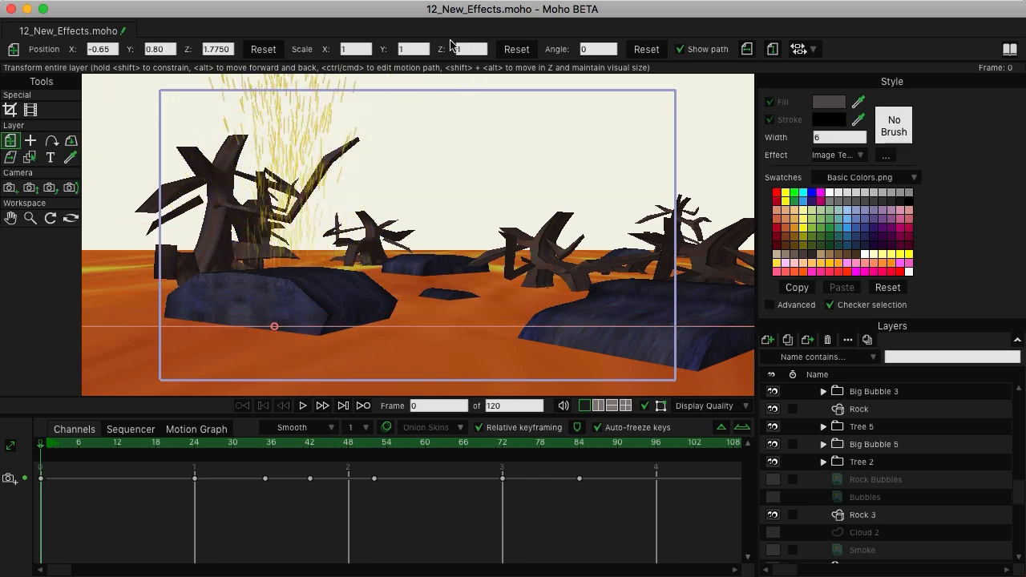
pyautogui.click(346, 48)
pyautogui.write('0.3')
pyautogui.press('Return')
pyautogui.moveTo(417, 52); pyautogui.dragTo(308, 34)
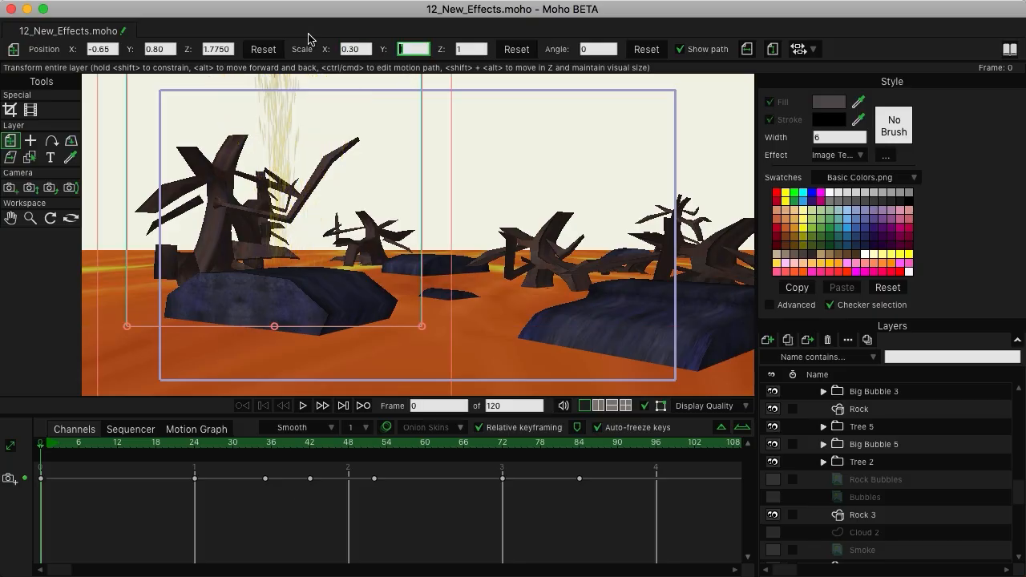
pyautogui.write('.3')
pyautogui.press('Return')
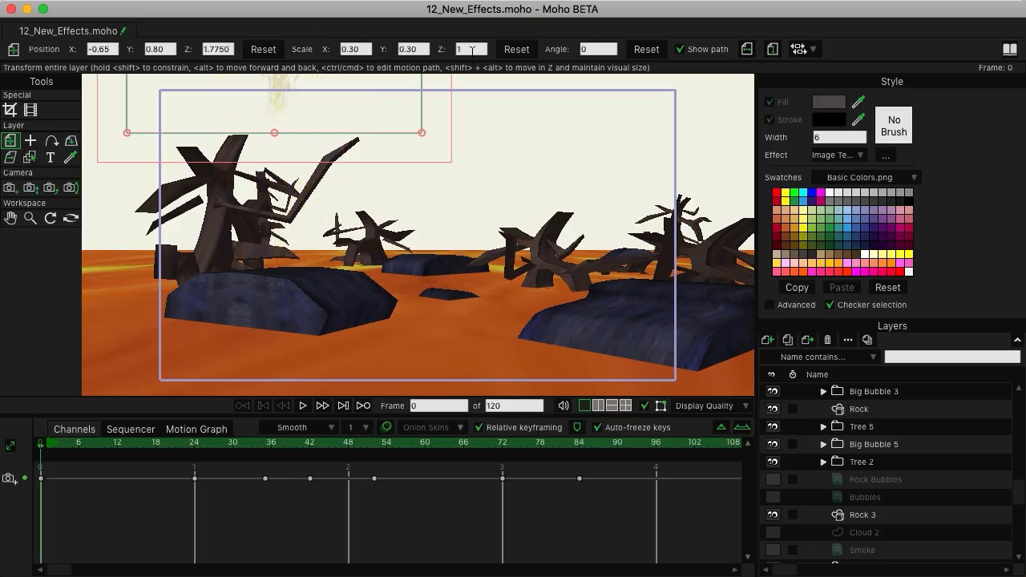
pyautogui.moveTo(472, 49); pyautogui.dragTo(402, 37)
# Lower the scaled Sparks layer between the two leftmost trees, at about X -0.57 and Y 0.09, and preview it around frame 14
pyautogui.moveTo(339, 90); pyautogui.dragTo(309, 285)
pyautogui.click(134, 442)
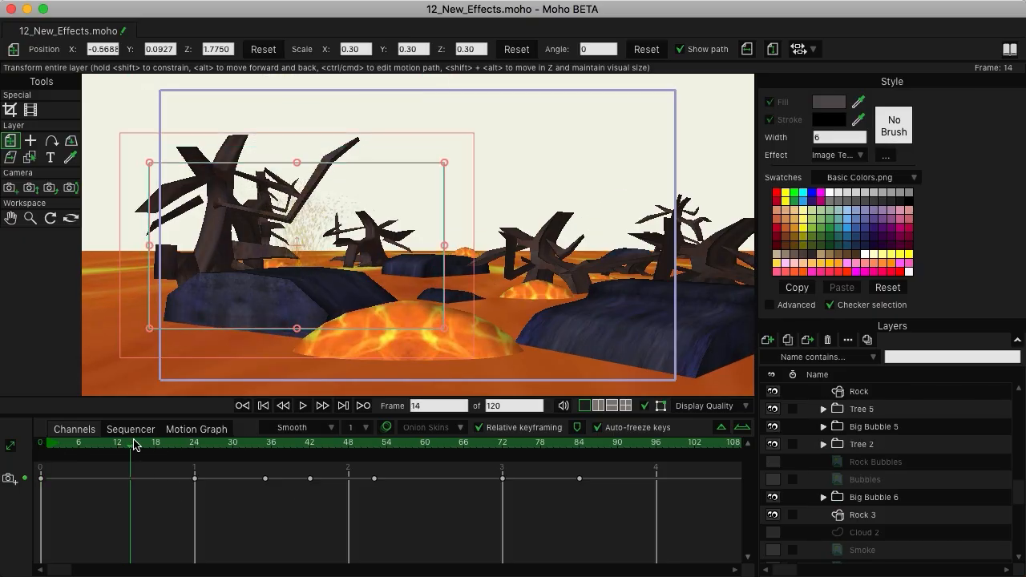
pyautogui.moveTo(134, 445); pyautogui.dragTo(44, 463)
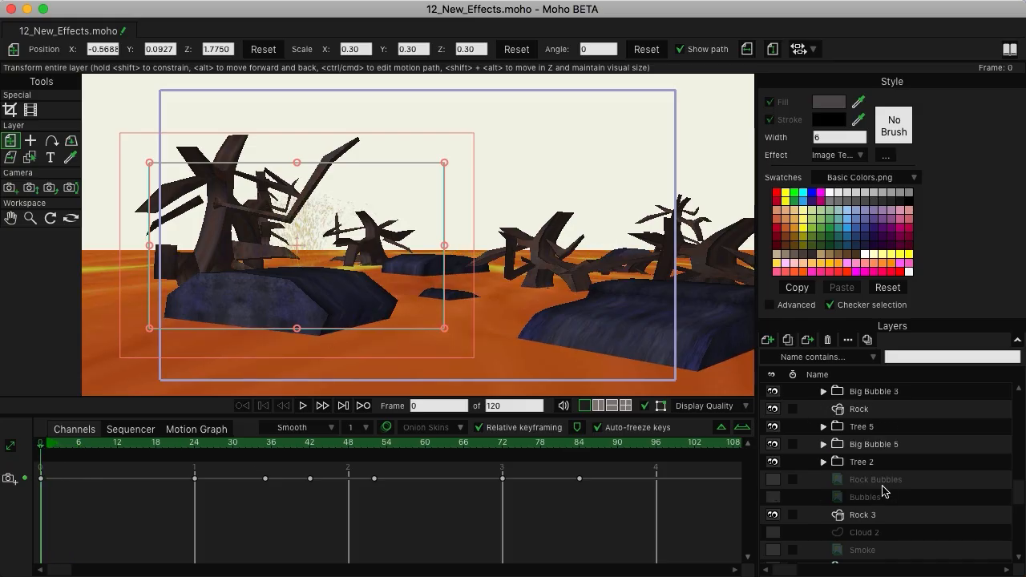
# Duplicate the Sparks layer and move the copy across to the right-hand trees, at about X 0.52
pyautogui.scroll(-3, 882, 491)
pyautogui.scroll(10, 881, 491)
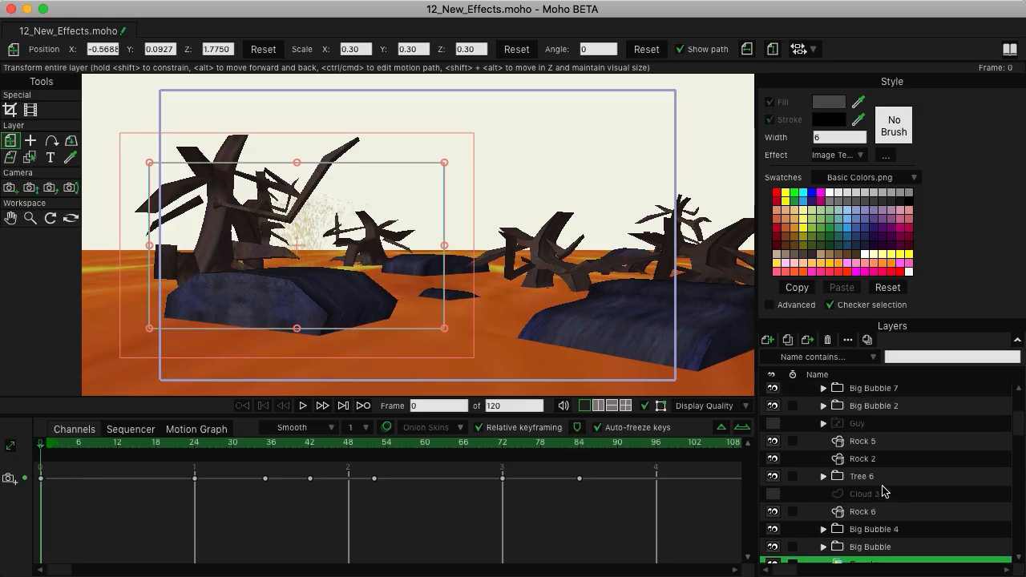
pyautogui.scroll(-3, 882, 492)
pyautogui.click(788, 340)
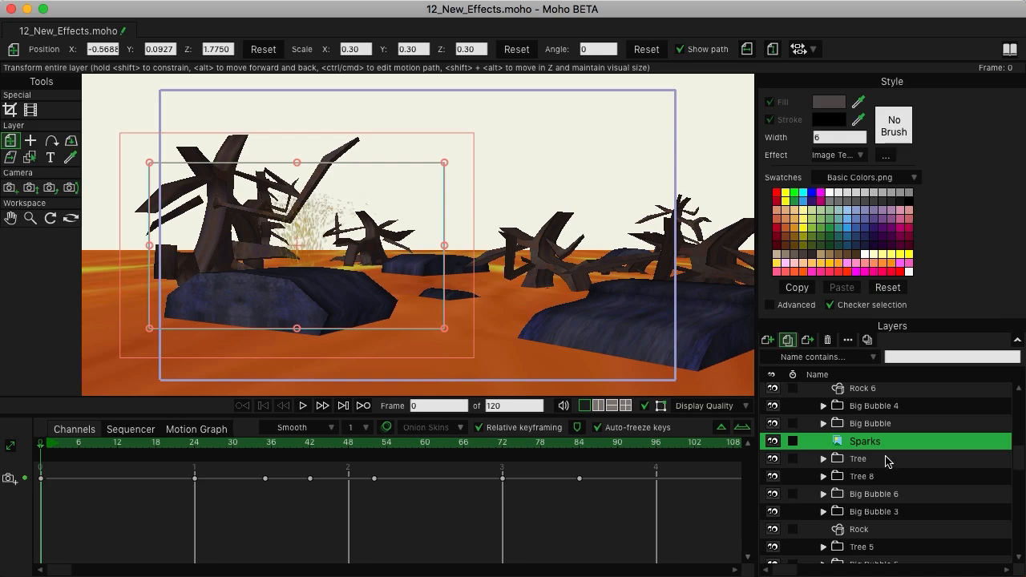
pyautogui.click(872, 427)
pyautogui.click(881, 446)
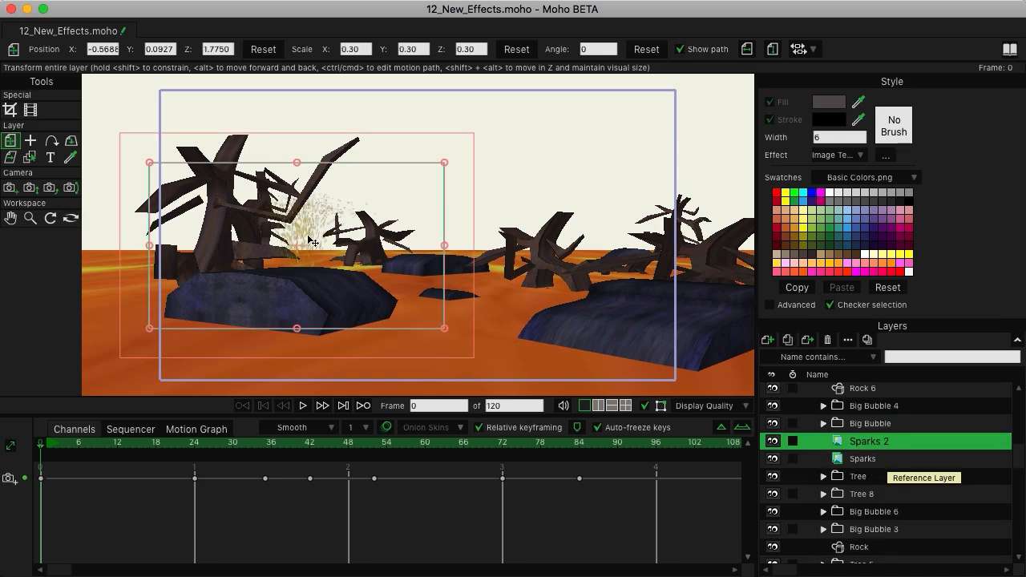
pyautogui.moveTo(313, 242); pyautogui.dragTo(614, 242)
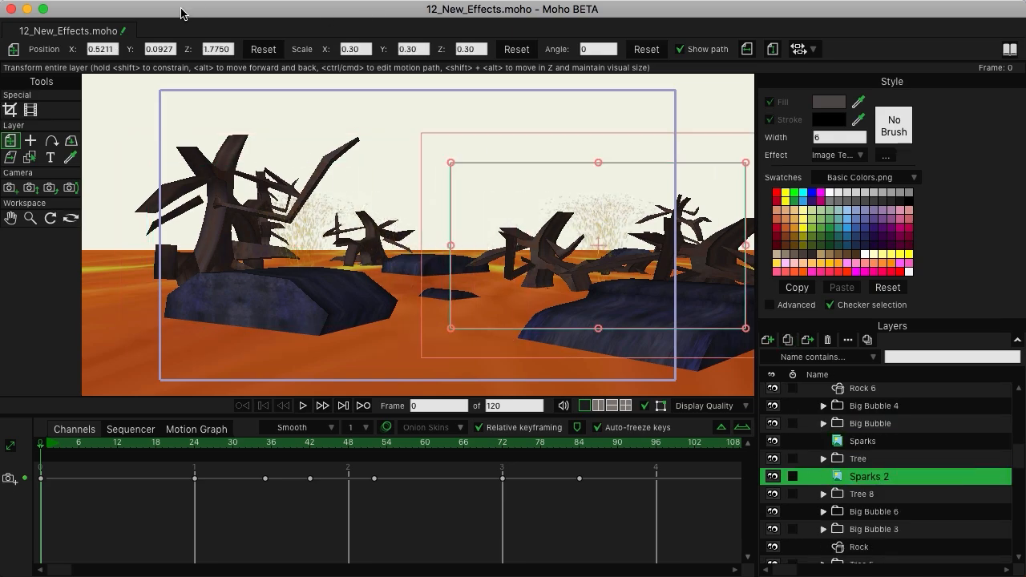
# Place the Sparks 2 layer at about X 0.60, Y 0.04 and Z 1.30, and flatten its Y scale to about 0.18
pyautogui.click(232, 49)
pyautogui.scroll(10, 232, 49)
pyautogui.scroll(-20, 233, 49)
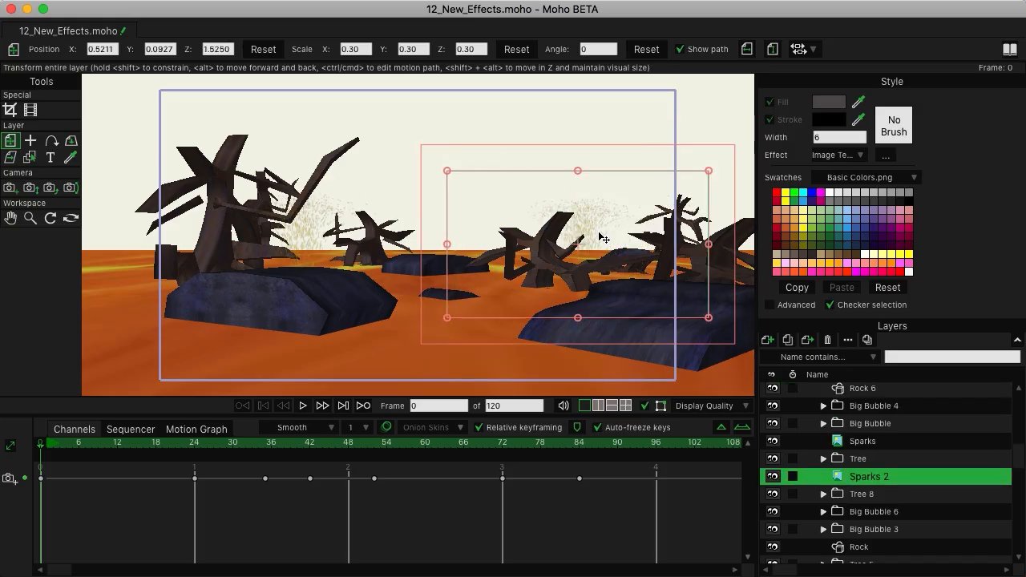
pyautogui.moveTo(604, 239); pyautogui.dragTo(607, 255)
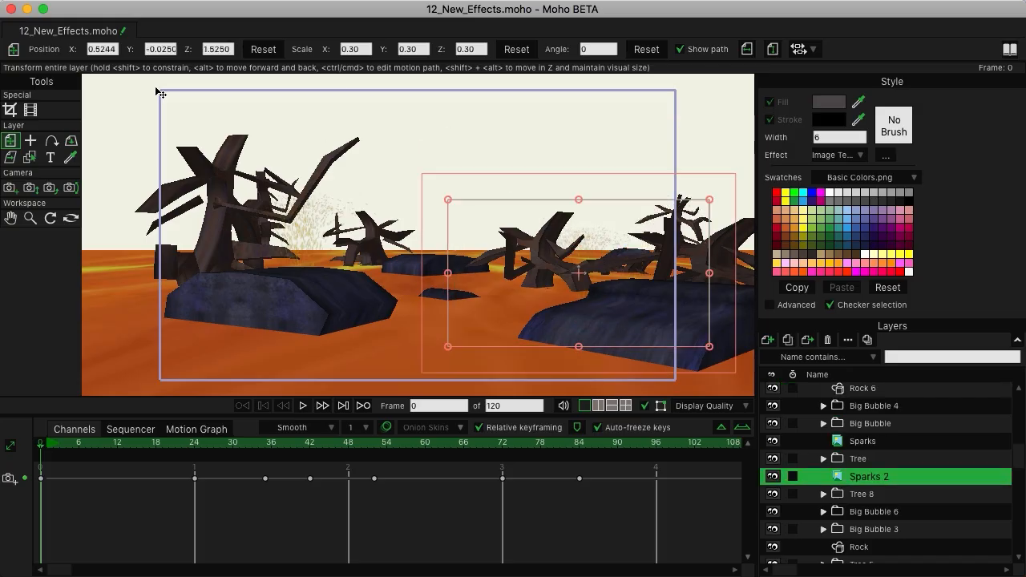
pyautogui.scroll(-10, 227, 49)
pyautogui.scroll(1, 227, 49)
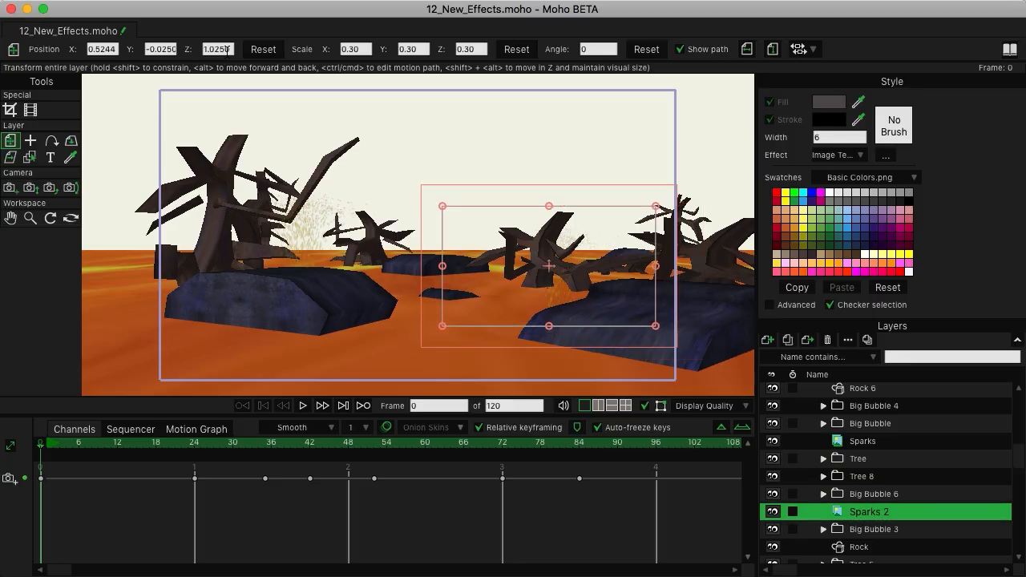
pyautogui.moveTo(591, 262); pyautogui.dragTo(575, 213)
pyautogui.moveTo(607, 251); pyautogui.dragTo(609, 256)
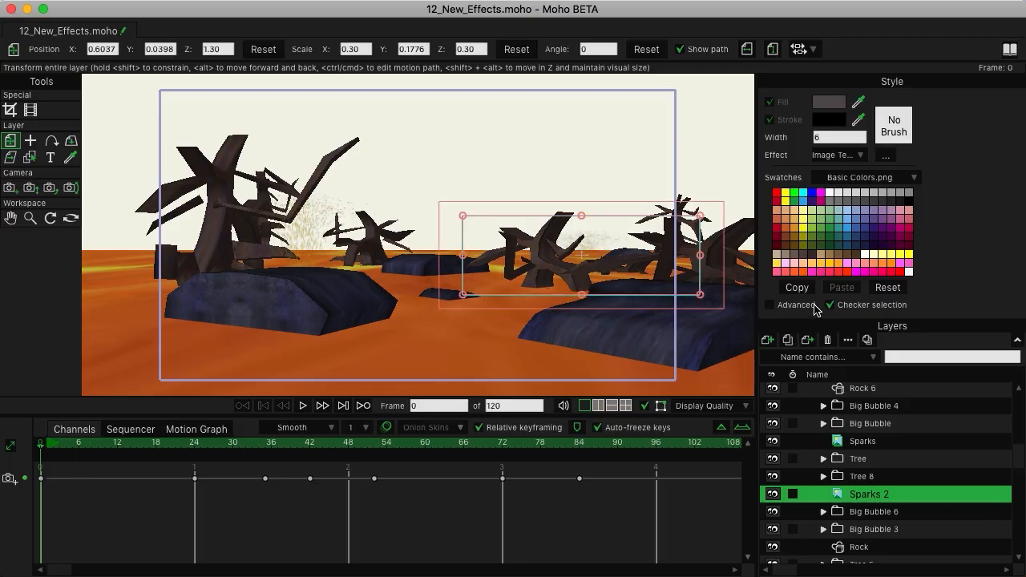
pyautogui.click(787, 342)
pyautogui.click(874, 475)
pyautogui.click(885, 494)
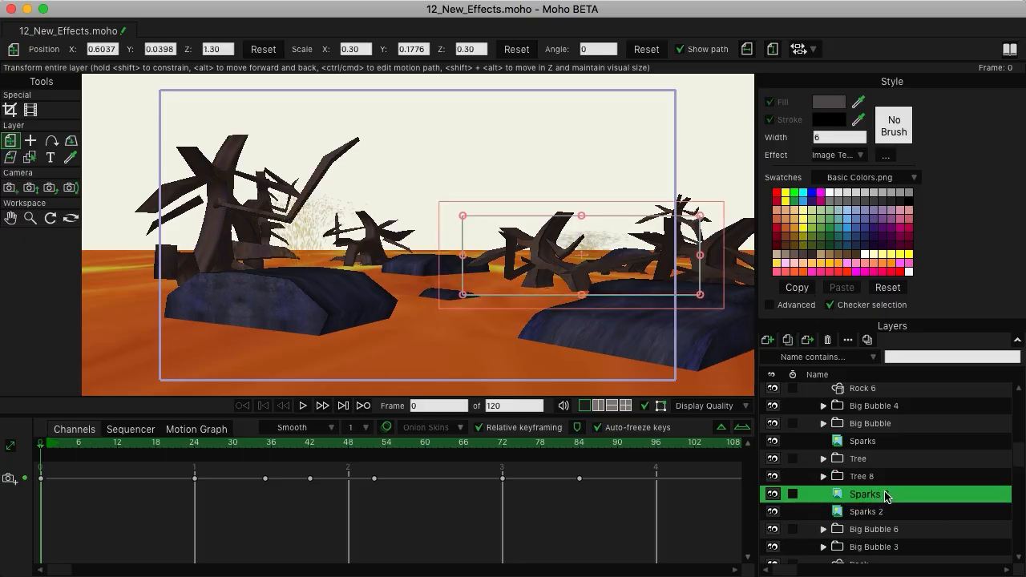
pyautogui.press('super+z')
pyautogui.press('super+z')
# Duplicate the original Sparks layer again, keeping the default name Sparks 3
pyautogui.click(873, 480)
pyautogui.click(786, 341)
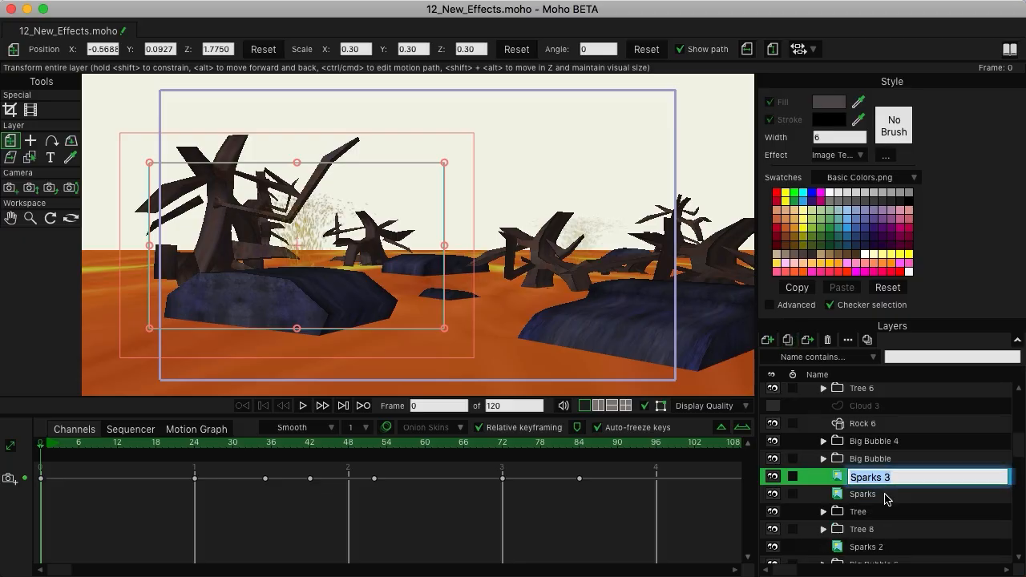
pyautogui.click(881, 461)
pyautogui.click(880, 478)
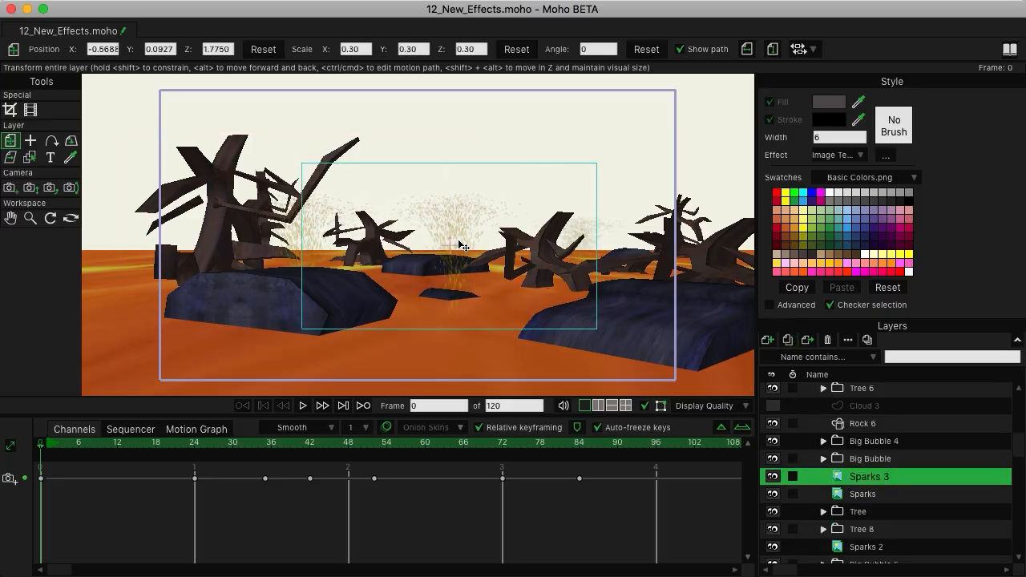
# Bring the Sparks 3 layer forward to Z 2.9250 and place it low in the centre foreground, at about X -0.11 and Y -0.07
pyautogui.click(229, 49)
pyautogui.scroll(11, 229, 49)
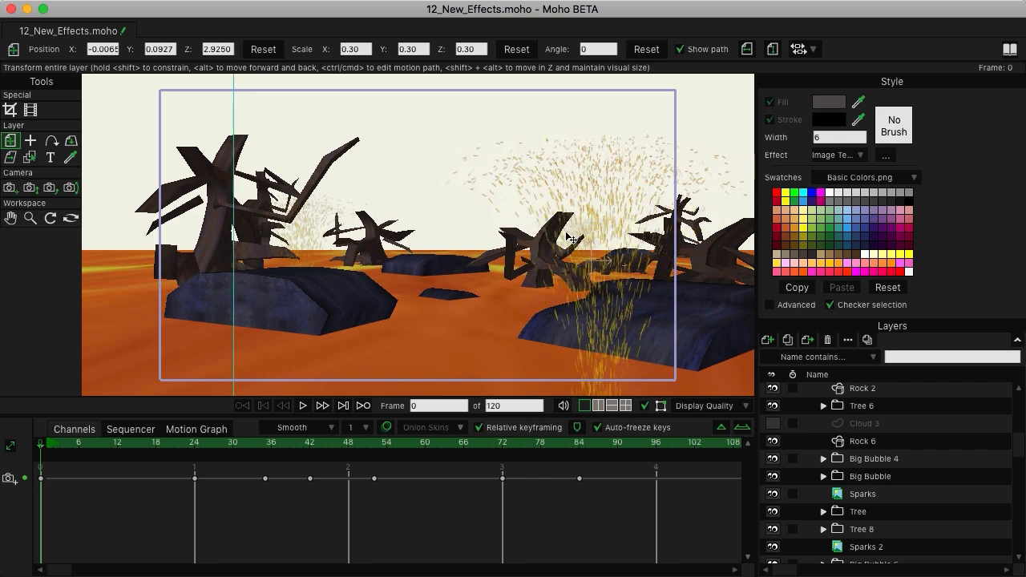
pyautogui.moveTo(535, 241); pyautogui.dragTo(431, 241)
pyautogui.moveTo(461, 176); pyautogui.dragTo(433, 294)
# Preview the scene with the three spark layers, checking the layer timing around frame 16, and return to frame 0
pyautogui.press('space')
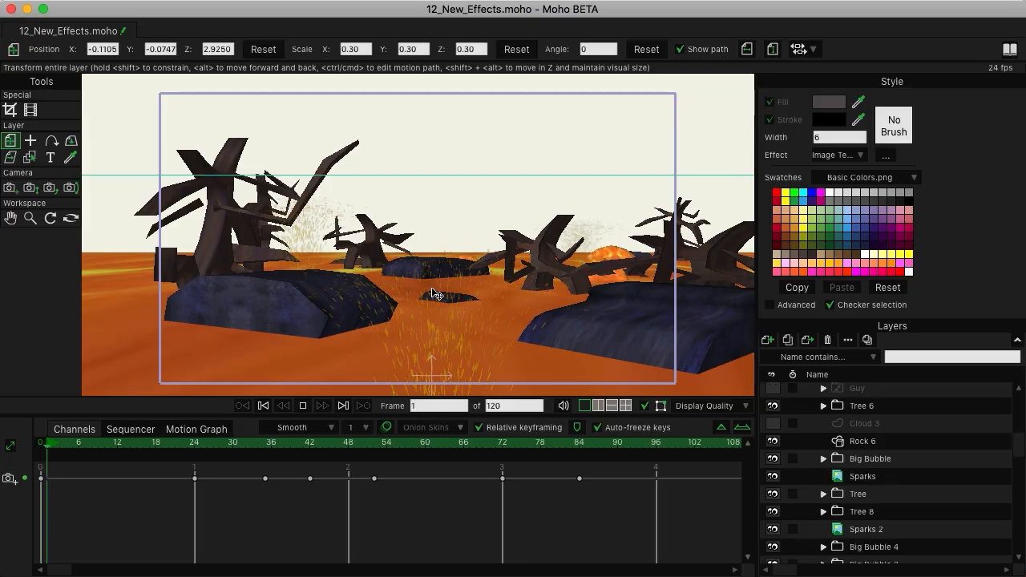
pyautogui.click(128, 430)
pyautogui.click(144, 443)
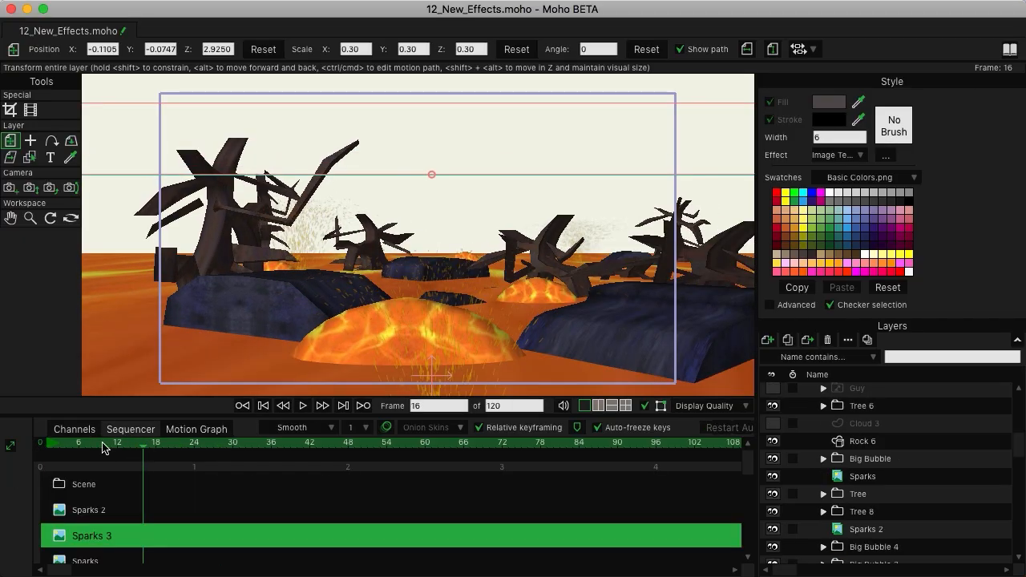
pyautogui.click(90, 433)
pyautogui.moveTo(112, 454); pyautogui.dragTo(37, 464)
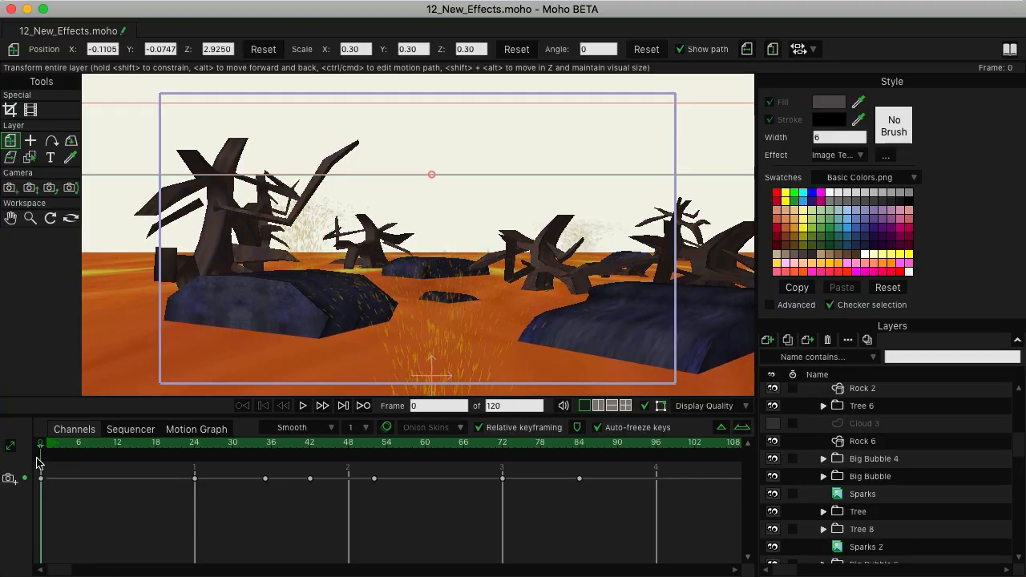
# Duplicate the original Sparks layer and place the copy in the distance, at about X -0.15, Y 0.18 and Z -0.35
pyautogui.click(872, 497)
pyautogui.click(807, 340)
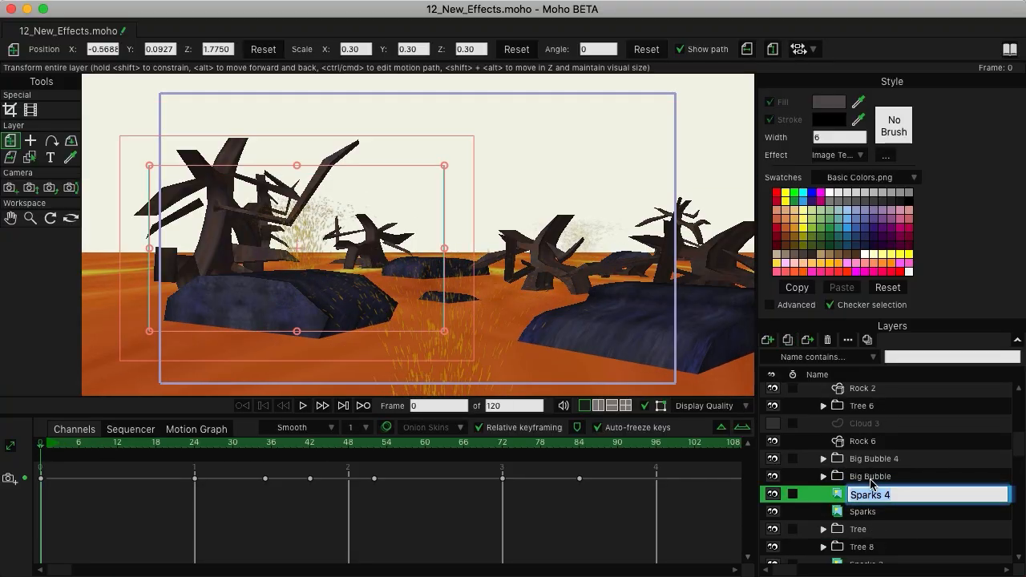
pyautogui.moveTo(331, 255); pyautogui.dragTo(548, 256)
pyautogui.press('Return')
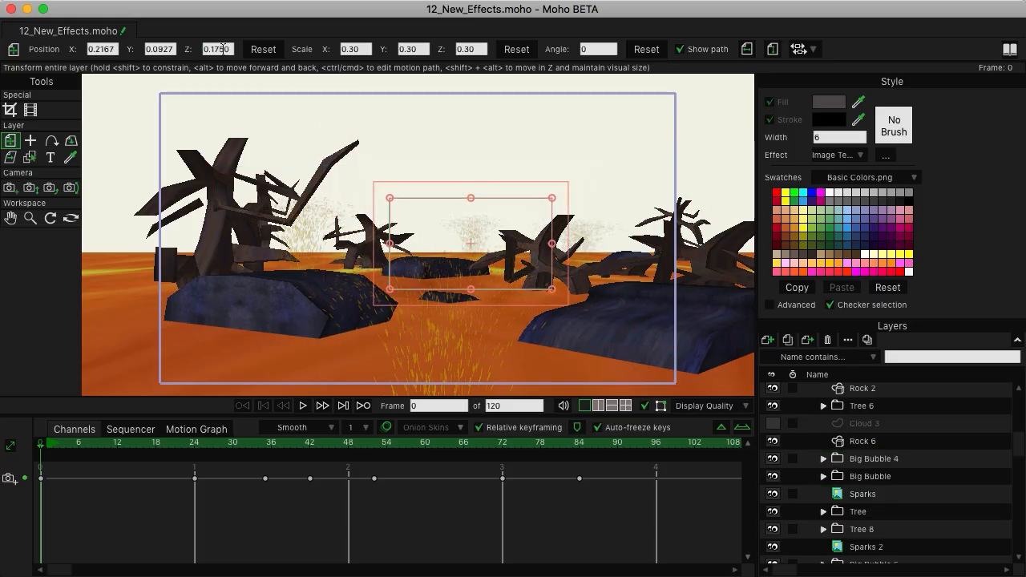
pyautogui.scroll(-5, 222, 48)
pyautogui.moveTo(471, 232); pyautogui.dragTo(422, 223)
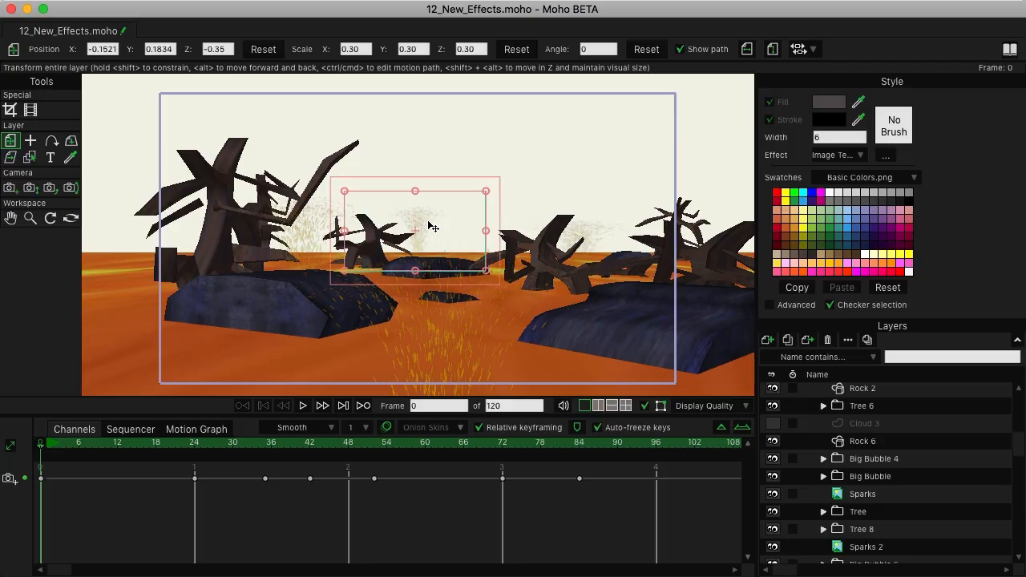
pyautogui.scroll(-5, 901, 449)
# Duplicate Sparks 4 and set the copy farther back behind the right-hand trees, at about X 1.87, Y 0.17 and Z -1.6250
pyautogui.click(888, 513)
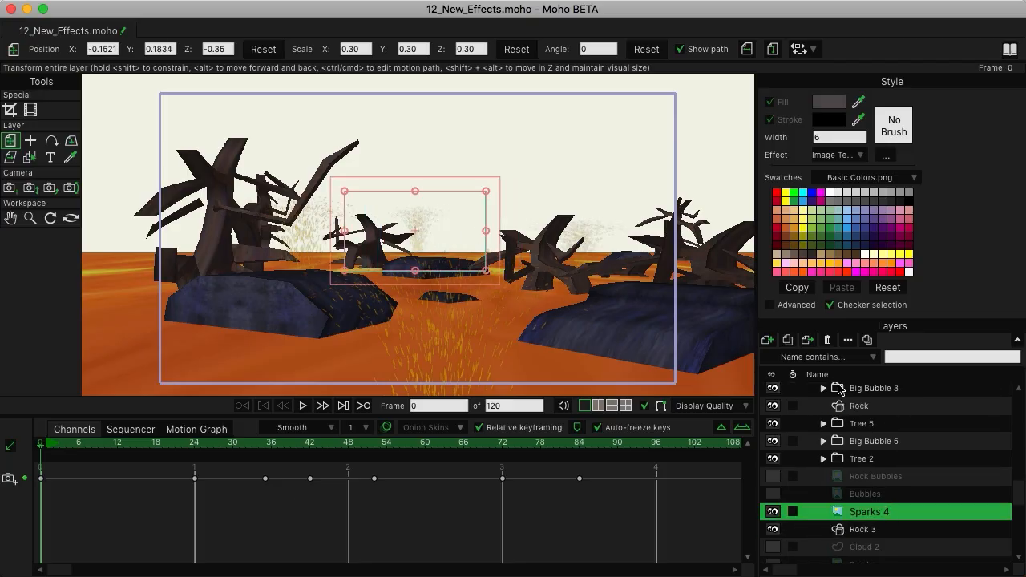
pyautogui.click(788, 341)
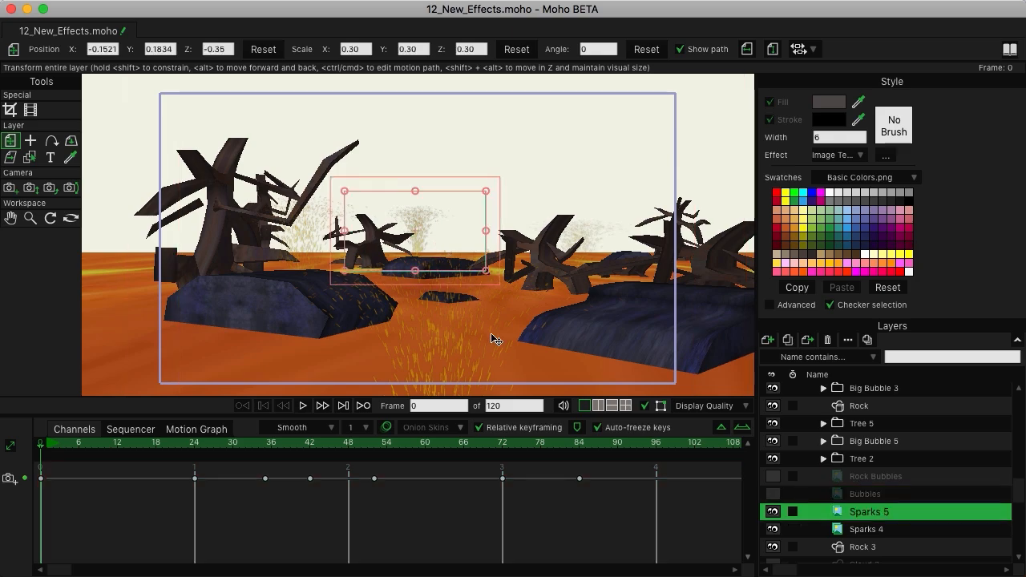
pyautogui.moveTo(427, 230); pyautogui.dragTo(635, 247)
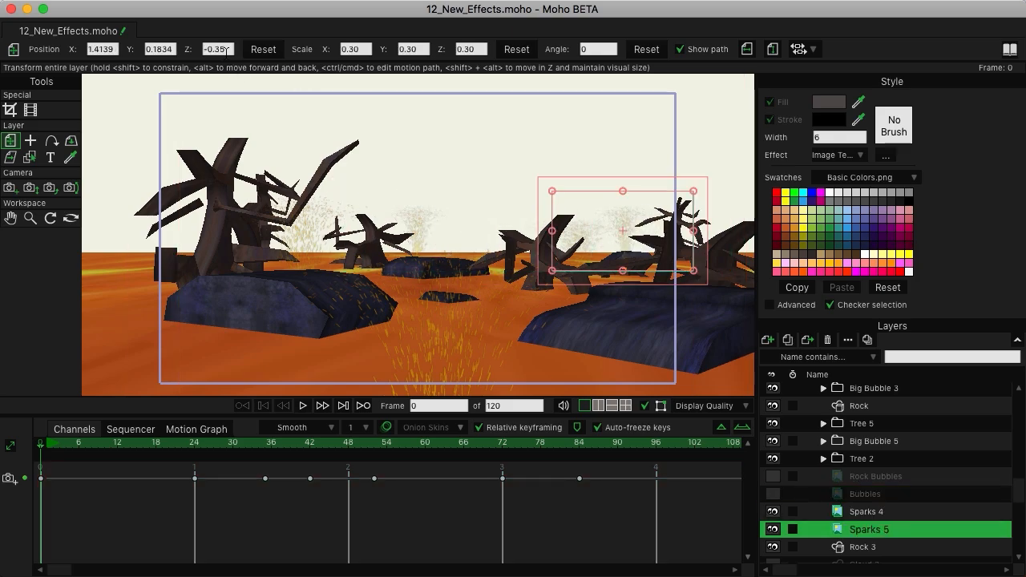
pyautogui.click(226, 52)
pyautogui.scroll(1, 226, 52)
pyautogui.scroll(-14, 226, 52)
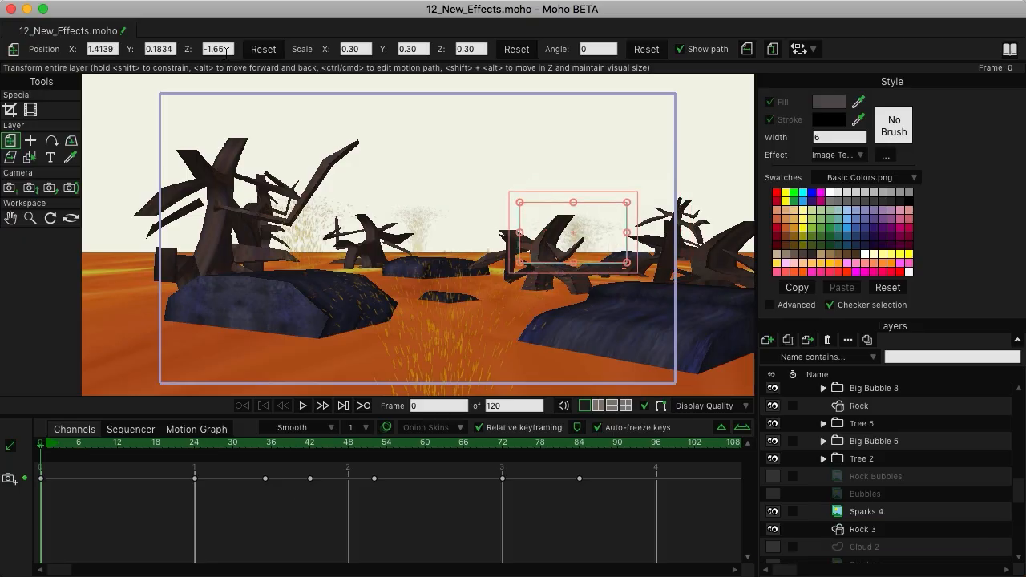
pyautogui.scroll(-3, 226, 52)
pyautogui.scroll(3, 221, 49)
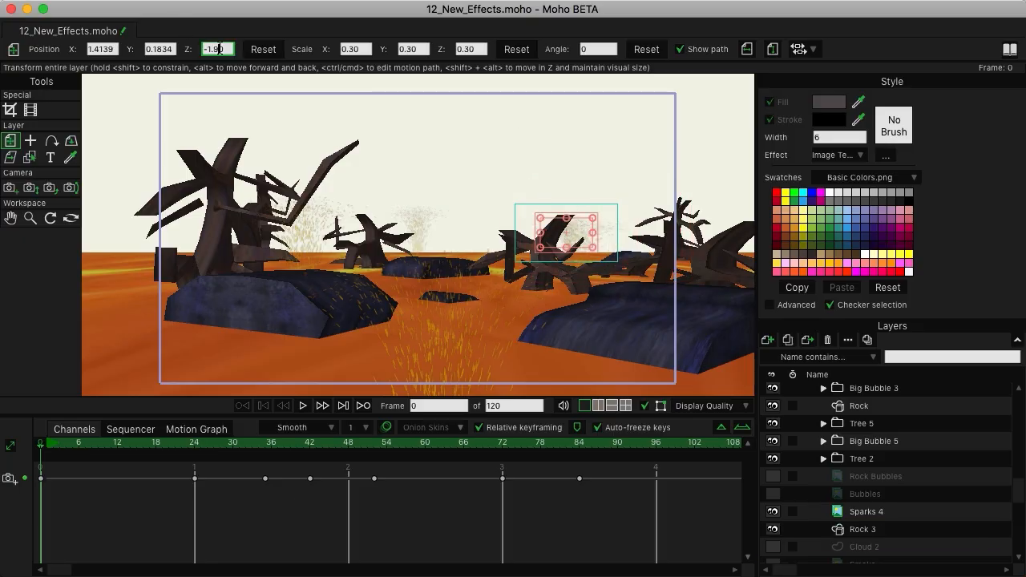
pyautogui.moveTo(588, 239); pyautogui.dragTo(635, 243)
# Duplicate Sparks 4 again and move the copy behind the large left-hand tree, at about X -1.88 with Z kept at -0.35
pyautogui.click(879, 517)
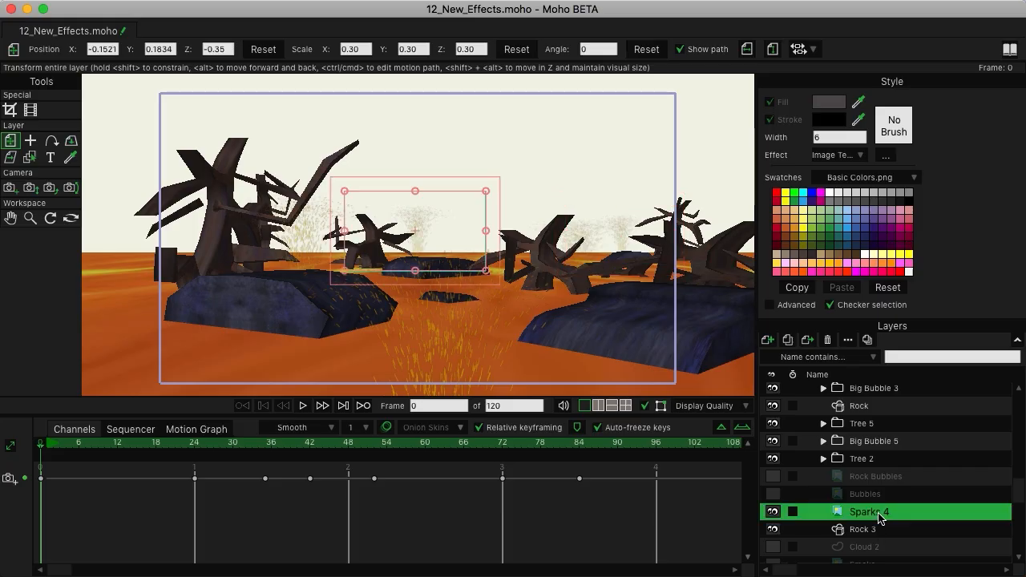
pyautogui.click(786, 341)
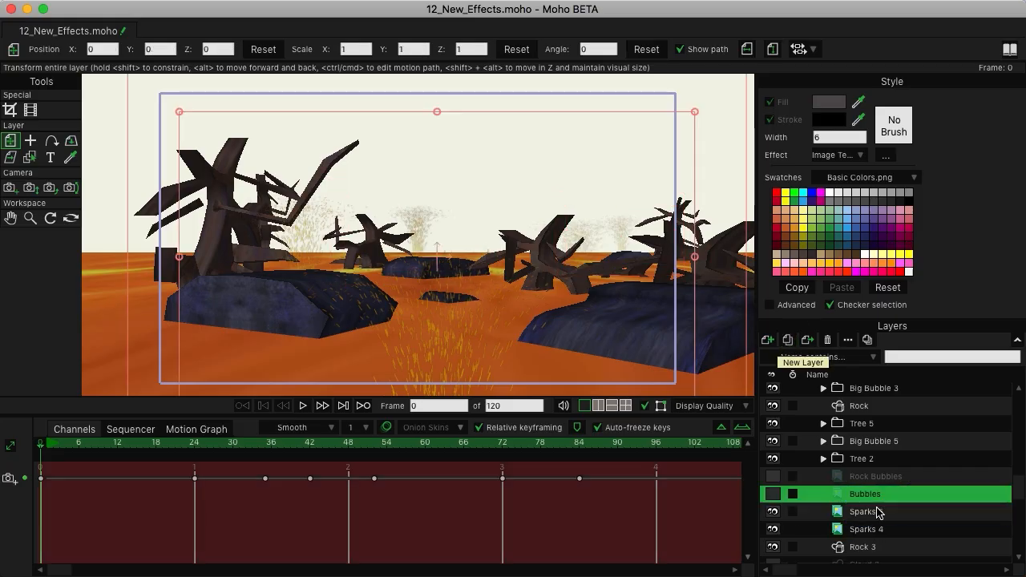
pyautogui.moveTo(422, 235); pyautogui.dragTo(195, 245)
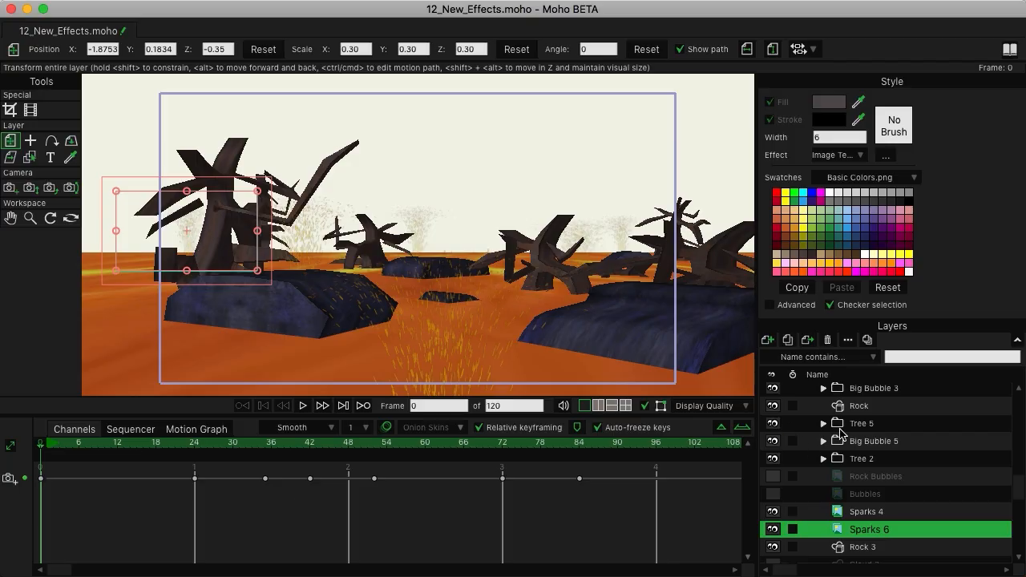
# Filter the layer list to show only layers whose names contain "sparks"
pyautogui.scroll(-5, 888, 511)
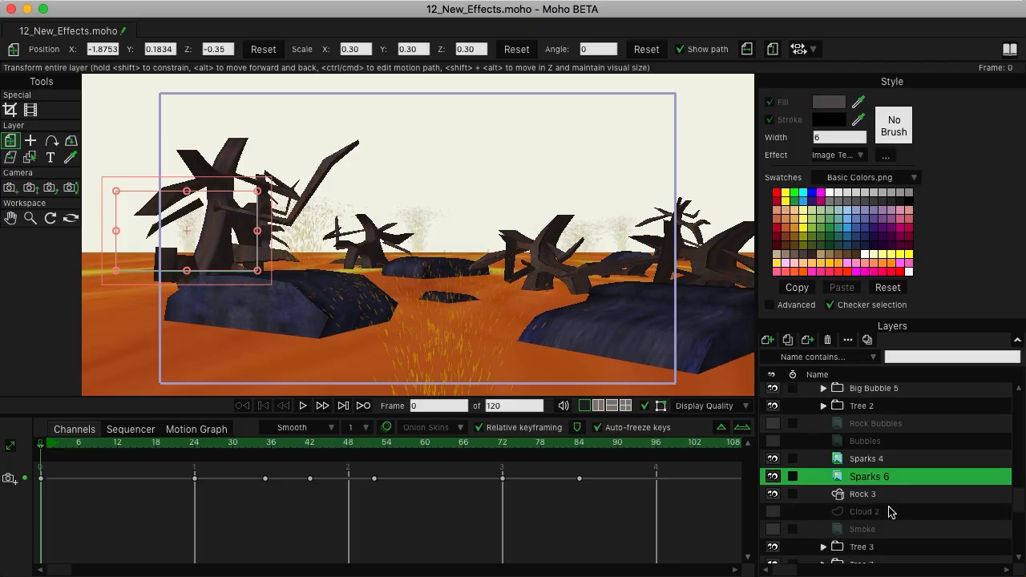
pyautogui.scroll(5, 874, 526)
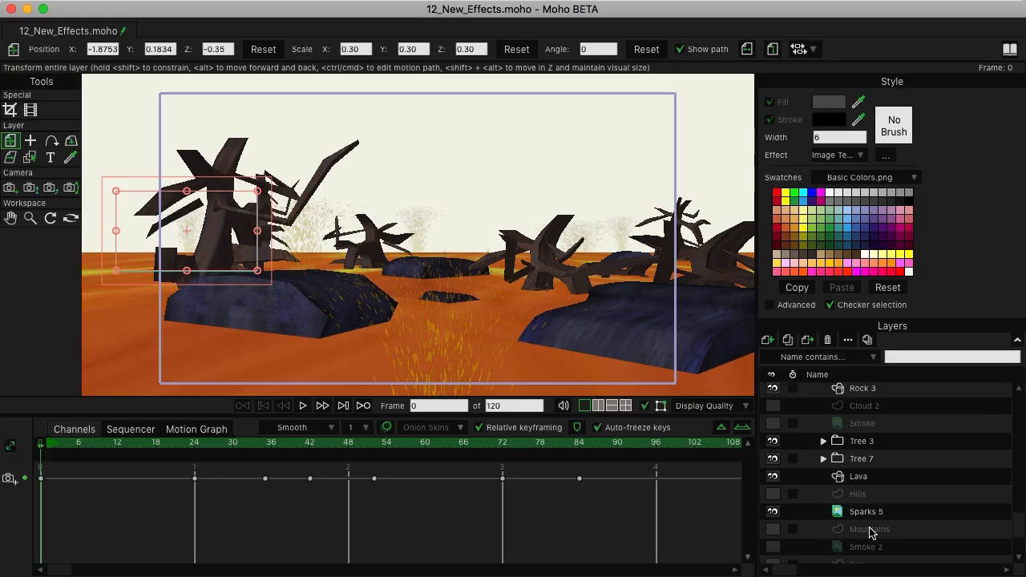
pyautogui.scroll(-5, 876, 527)
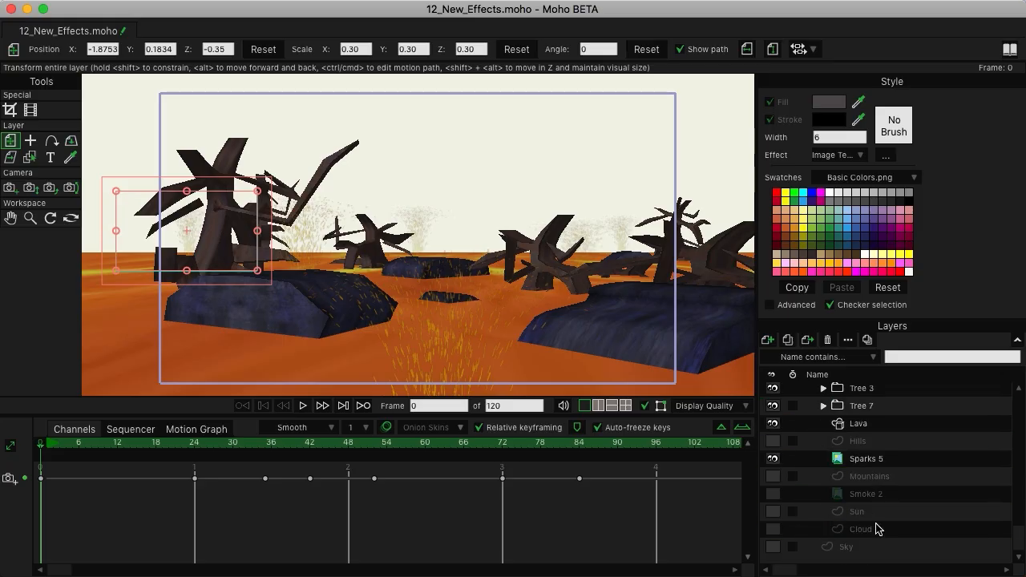
pyautogui.scroll(5, 876, 527)
pyautogui.hscroll(3, 876, 527)
pyautogui.scroll(-1, 876, 528)
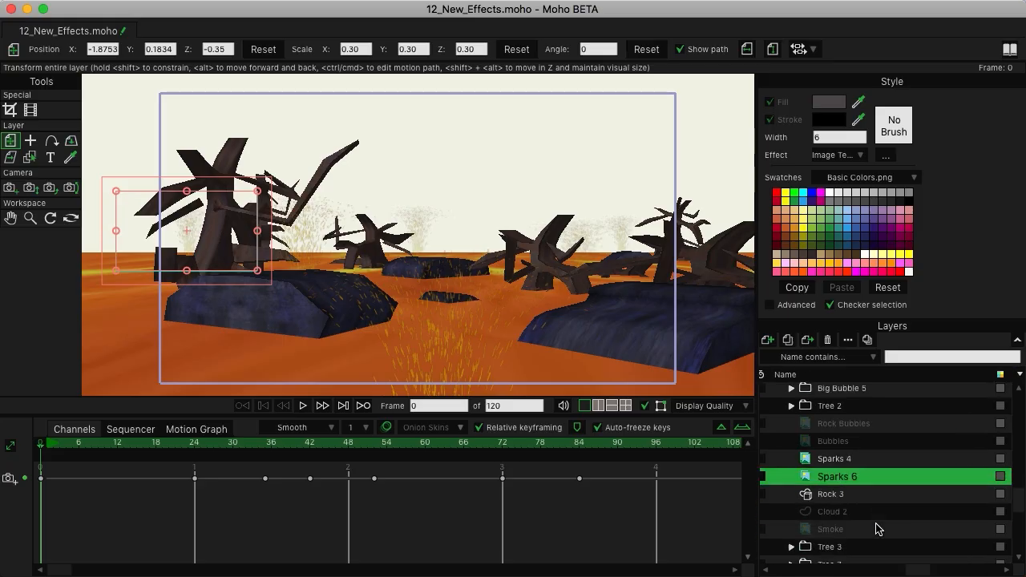
pyautogui.scroll(-2, 835, 525)
pyautogui.hscroll(-3, 834, 526)
pyautogui.scroll(-4, 834, 526)
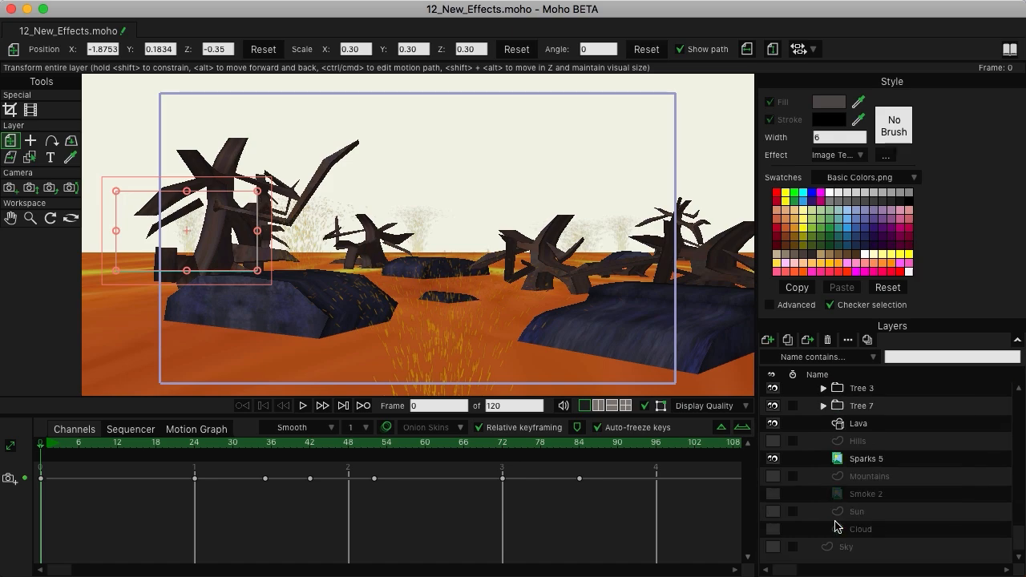
pyautogui.click(908, 355)
pyautogui.write('sparks')
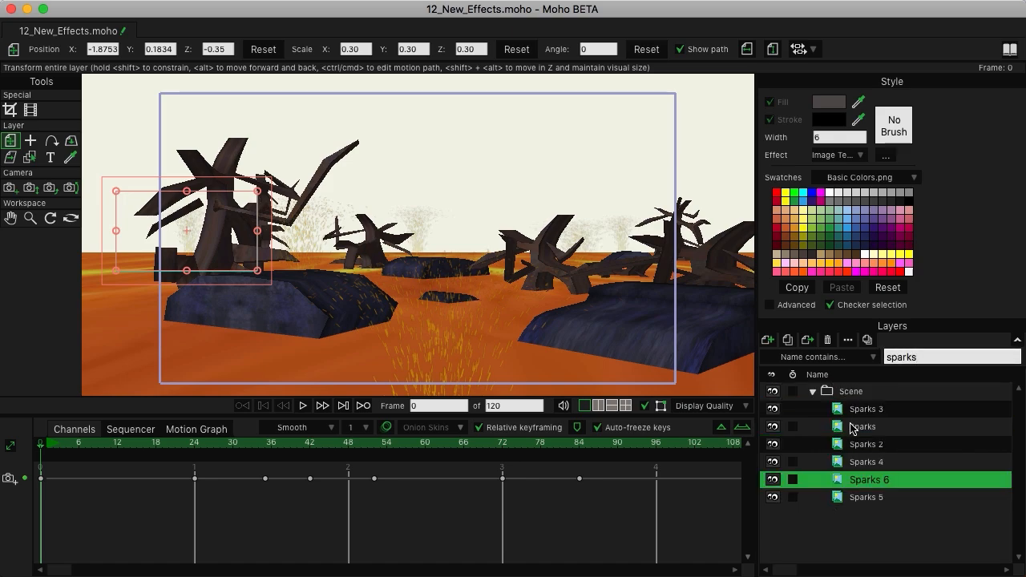
# Duplicate the original Sparks layer and move the copy, Sparks 7, across to the right-centre tree at about X 0.27
pyautogui.click(851, 427)
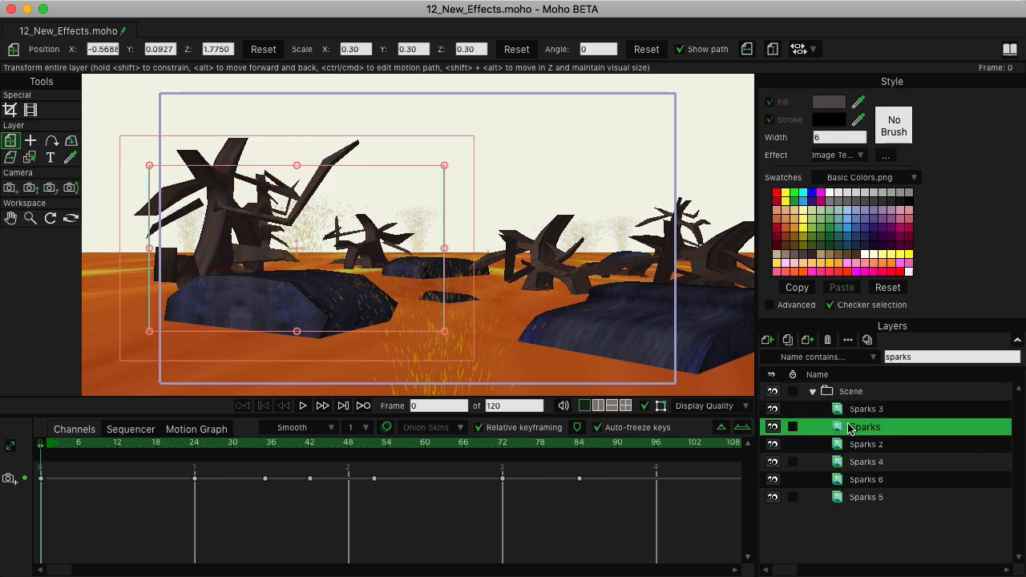
pyautogui.click(788, 341)
pyautogui.click(879, 445)
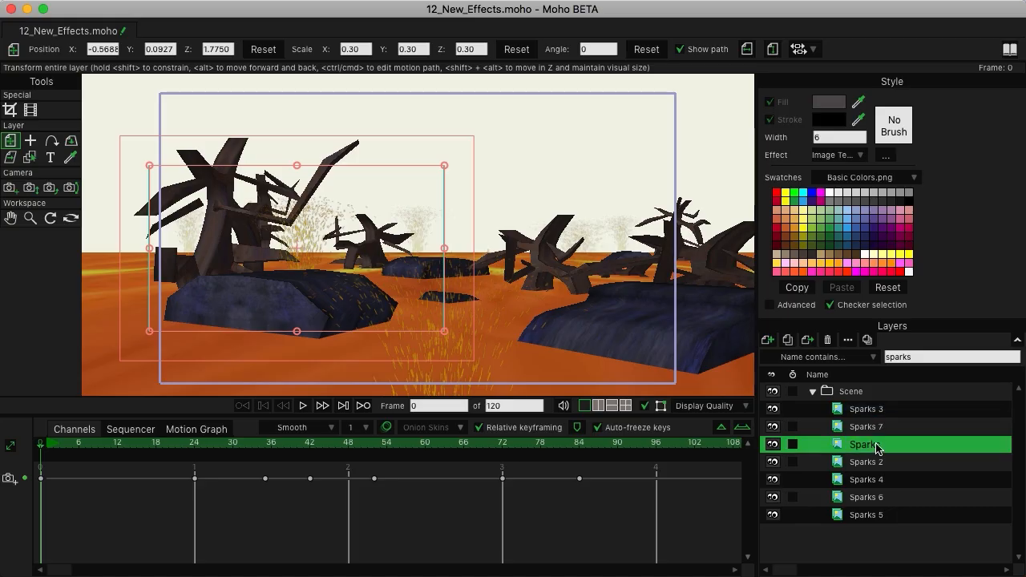
pyautogui.click(879, 429)
pyautogui.moveTo(347, 289); pyautogui.dragTo(533, 257)
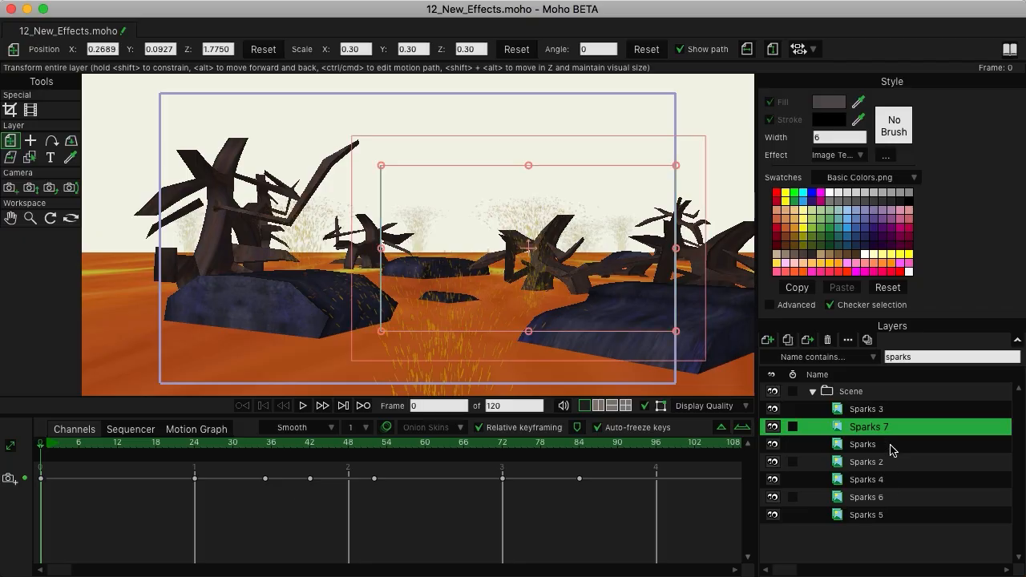
# Offset the Sparks 2 and Sparks 3 layers in the Sequencer so that each starts before frame 0
pyautogui.click(888, 413)
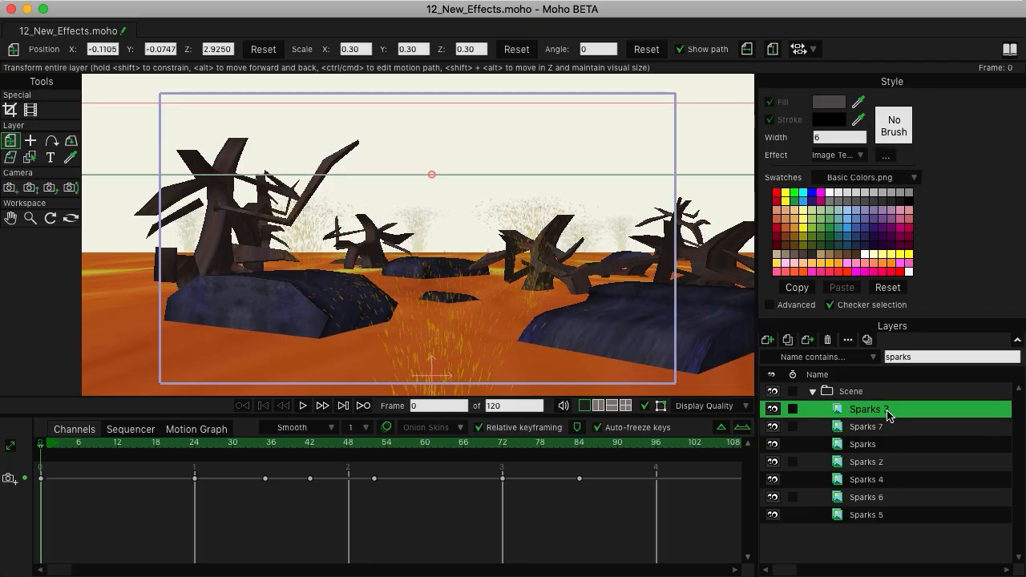
pyautogui.click(130, 429)
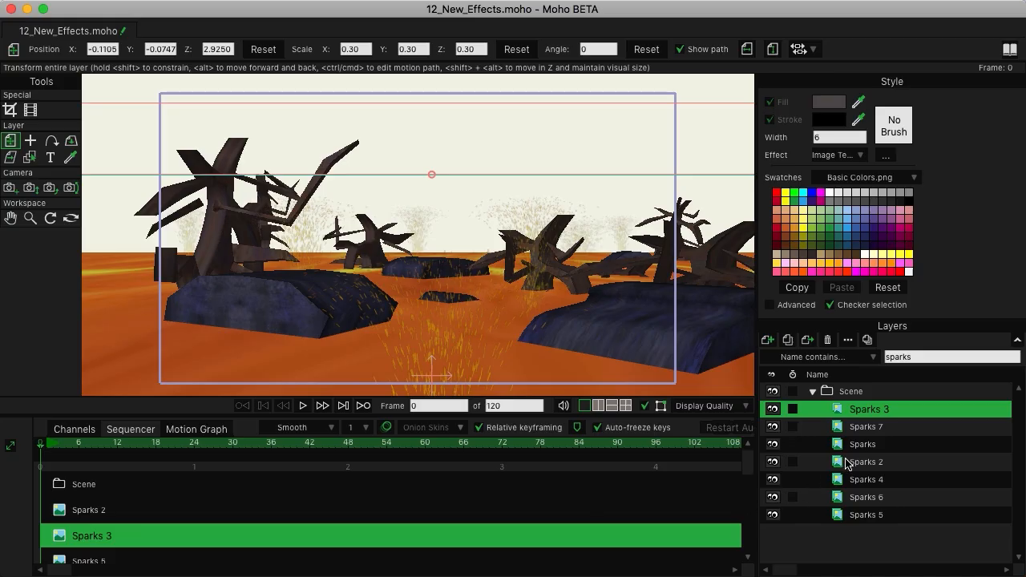
pyautogui.click(117, 509)
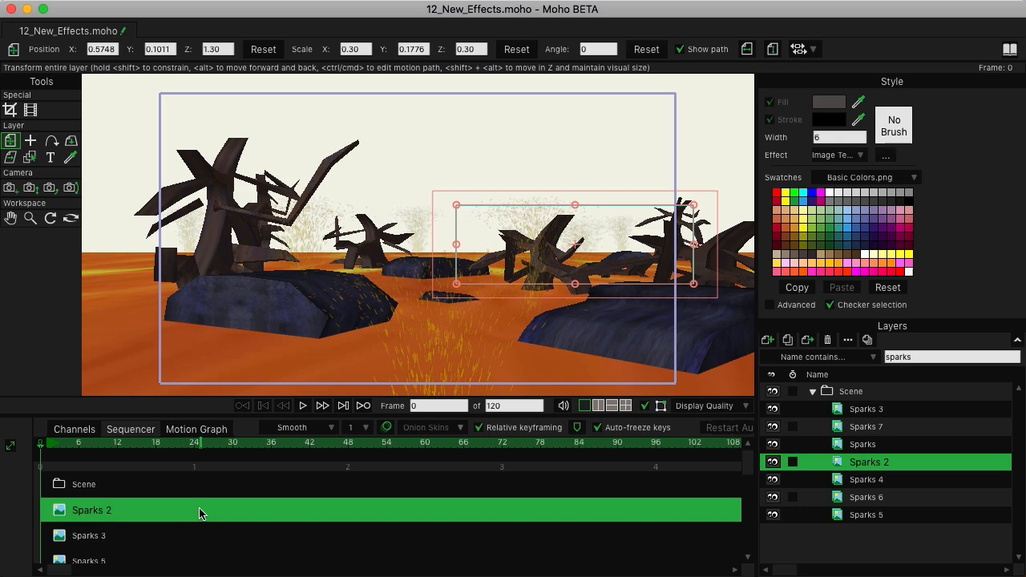
pyautogui.moveTo(202, 508); pyautogui.dragTo(142, 513)
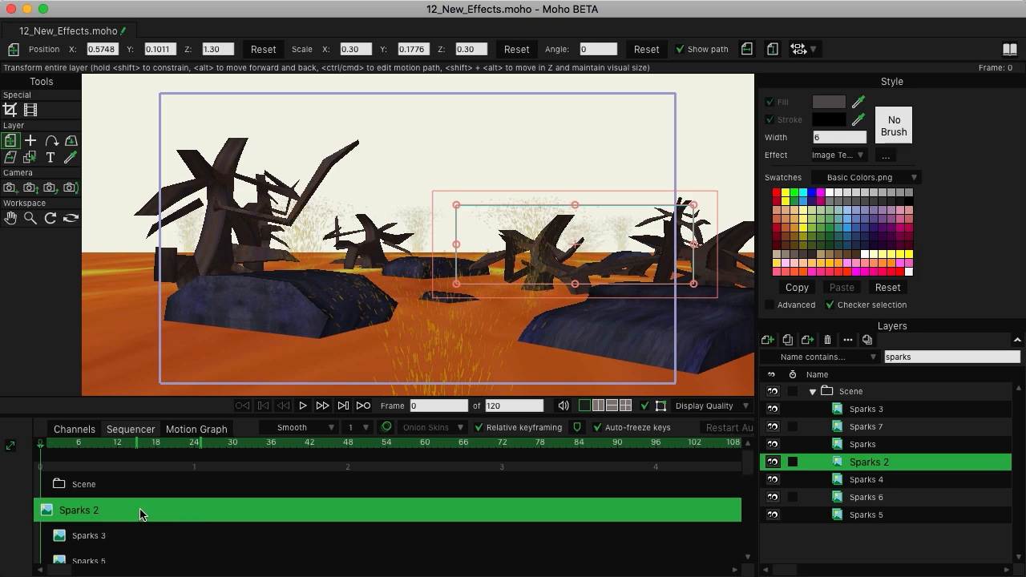
pyautogui.click(142, 537)
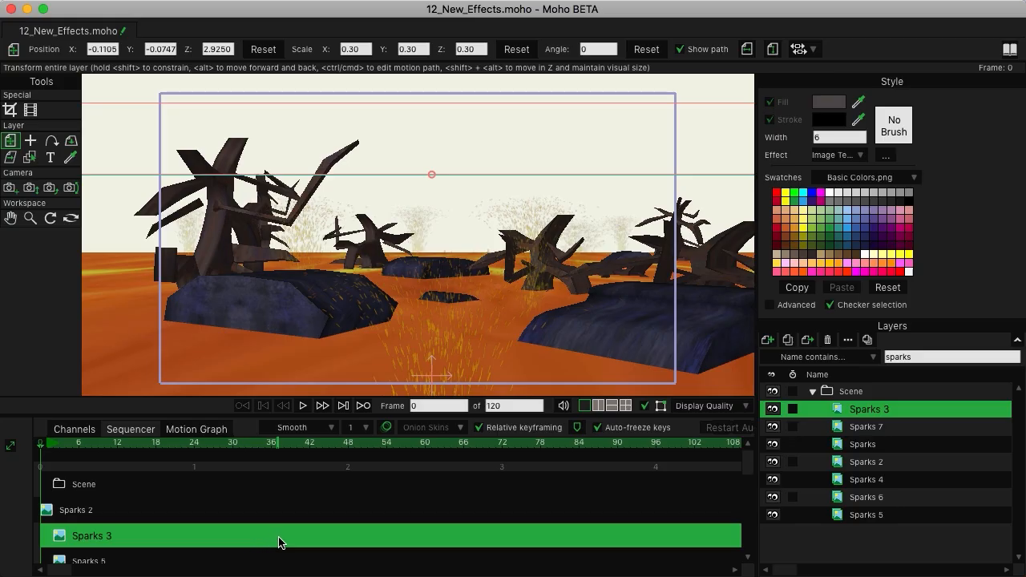
pyautogui.moveTo(279, 540); pyautogui.dragTo(151, 543)
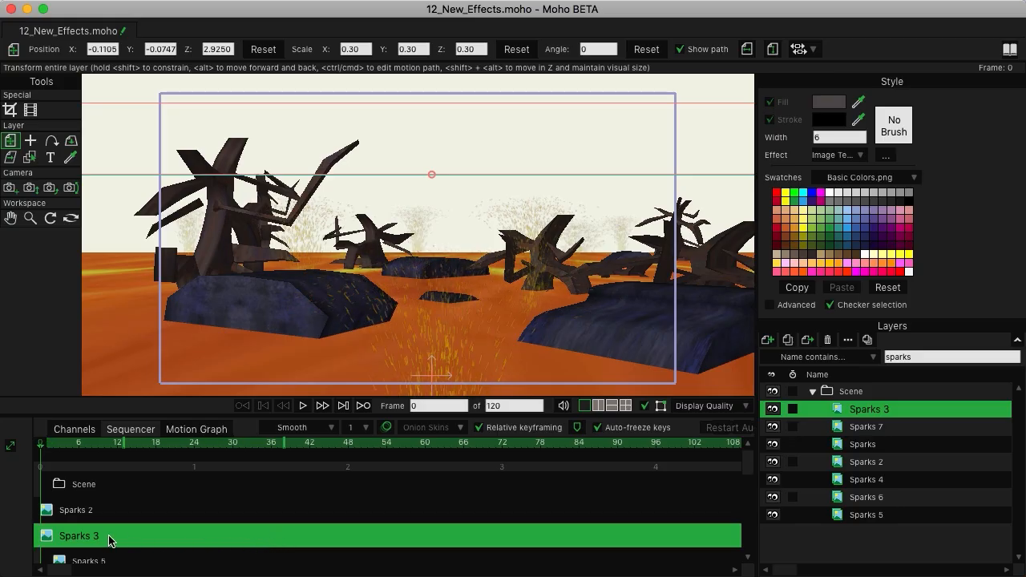
# Shift the Sparks 5, Sparks 6, Sparks 4 and Sparks 7 layers earlier in the Sequencer so they start before frame 0
pyautogui.scroll(-1, 200, 517)
pyautogui.click(126, 536)
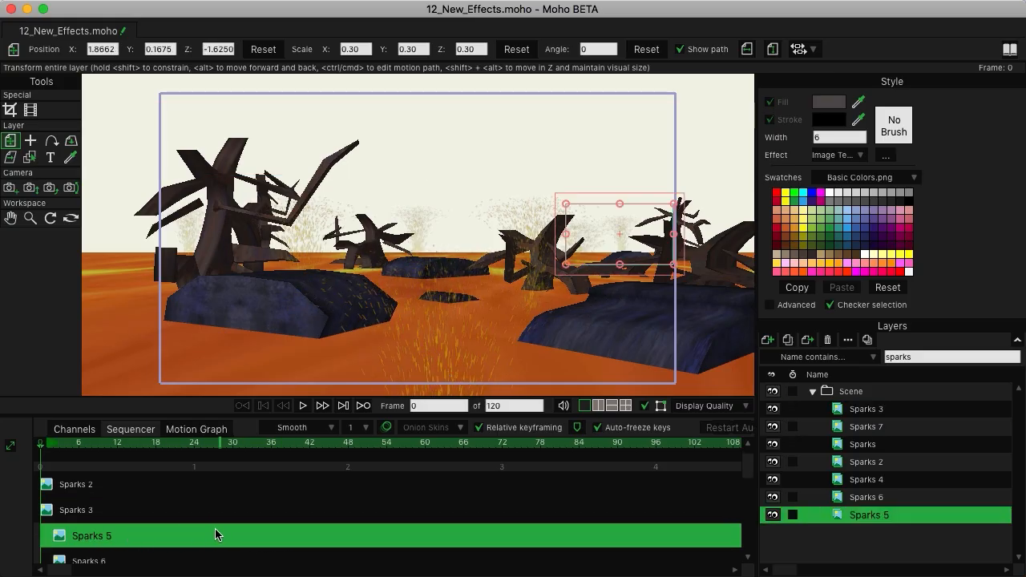
pyautogui.scroll(-2, 201, 540)
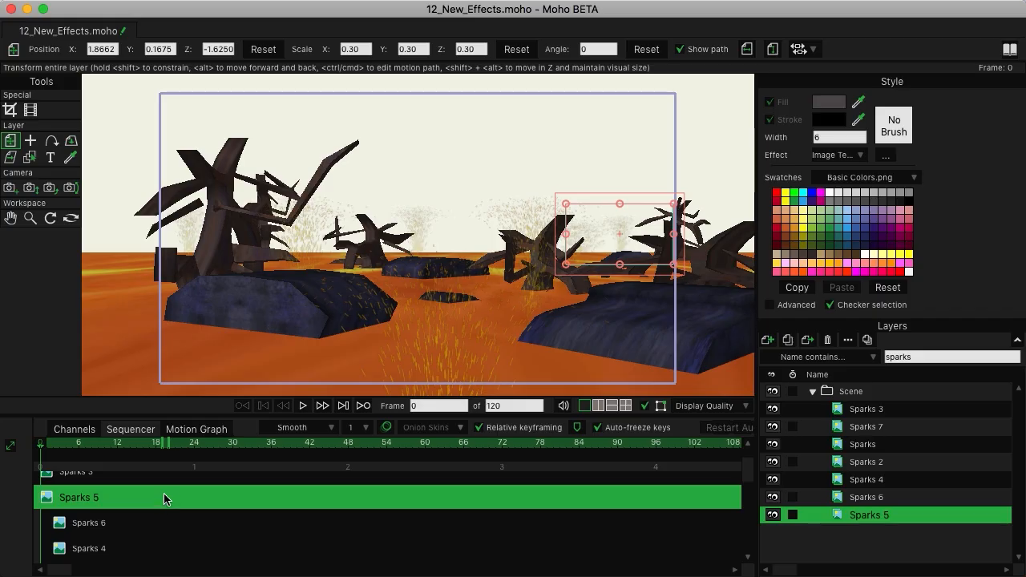
pyautogui.click(134, 528)
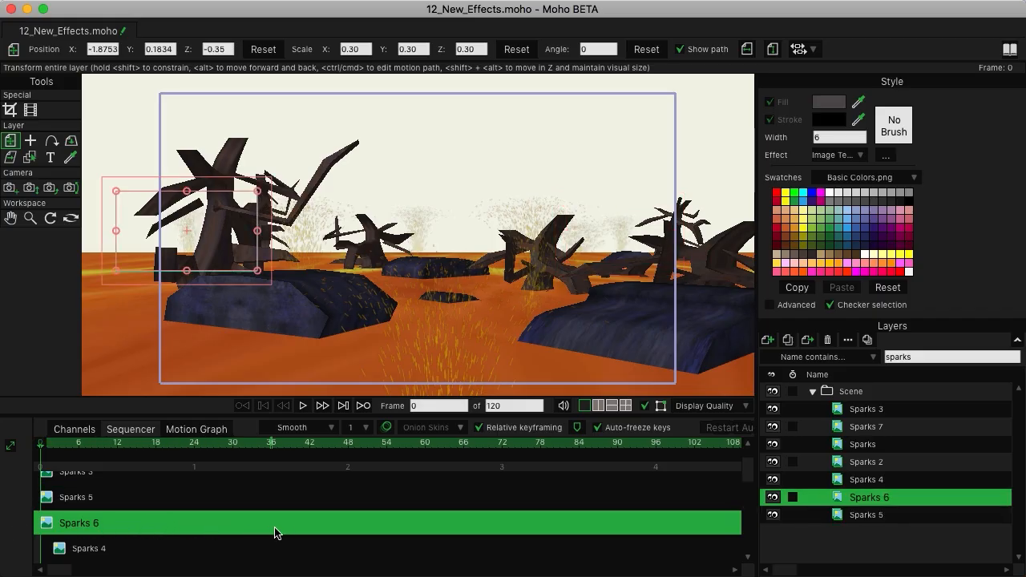
pyautogui.click(183, 550)
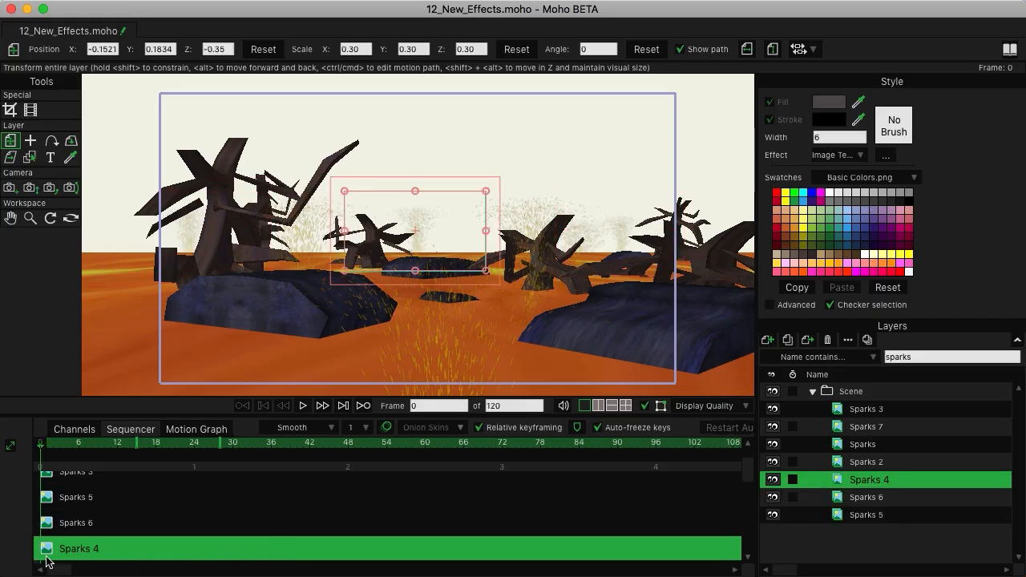
pyautogui.scroll(-3, 221, 521)
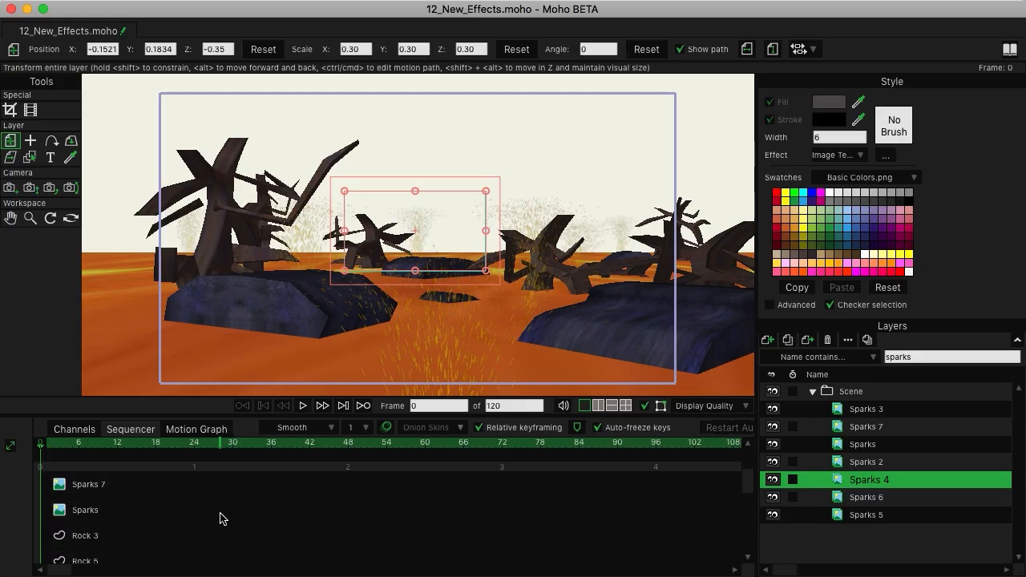
pyautogui.scroll(1, 125, 499)
pyautogui.click(124, 498)
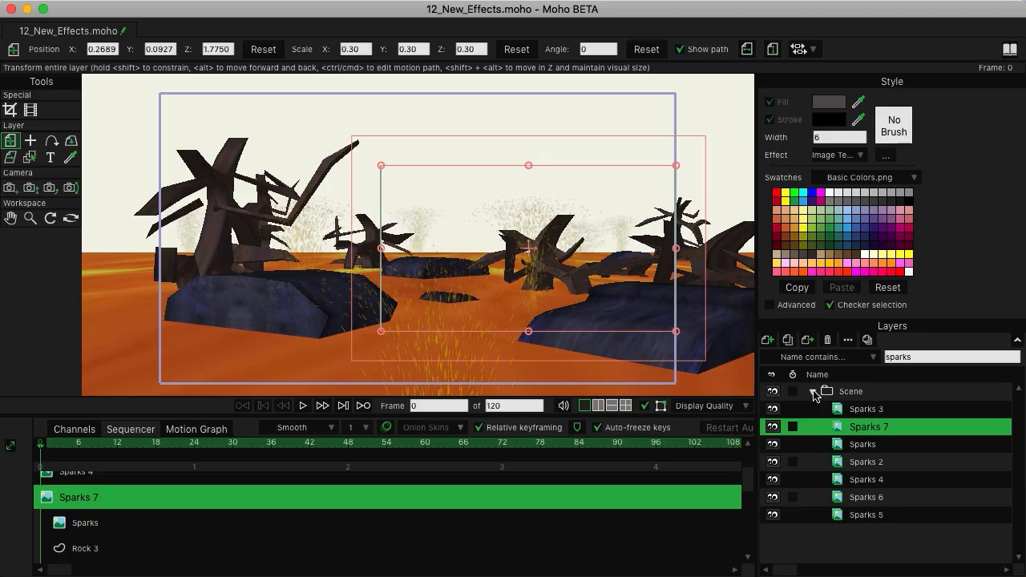
# Clear the layer name filter, return to the keyframe channels and scrub the opening frames back to frame 0
pyautogui.doubleClick(955, 357)
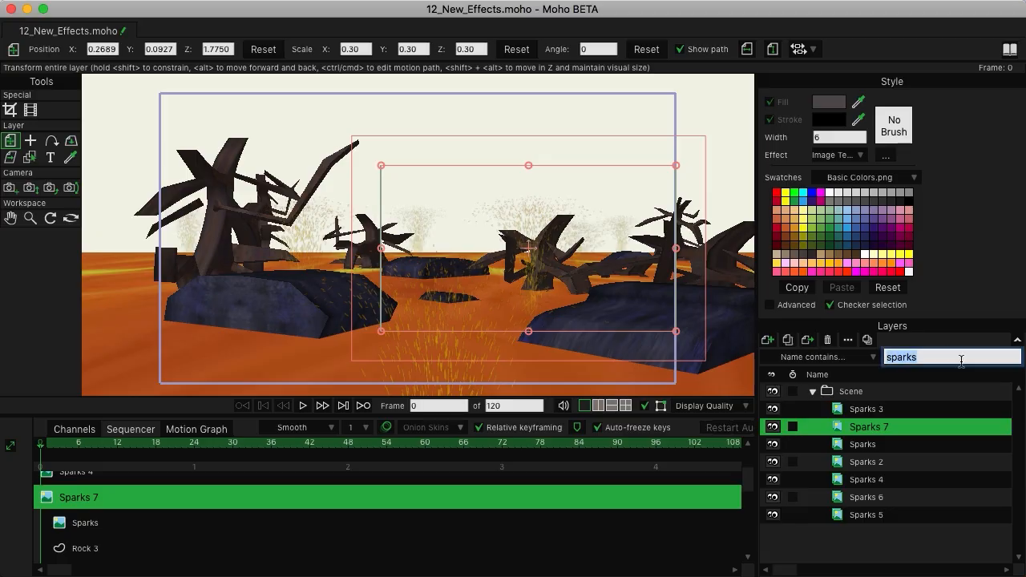
pyautogui.press('BackSpace')
pyautogui.click(74, 429)
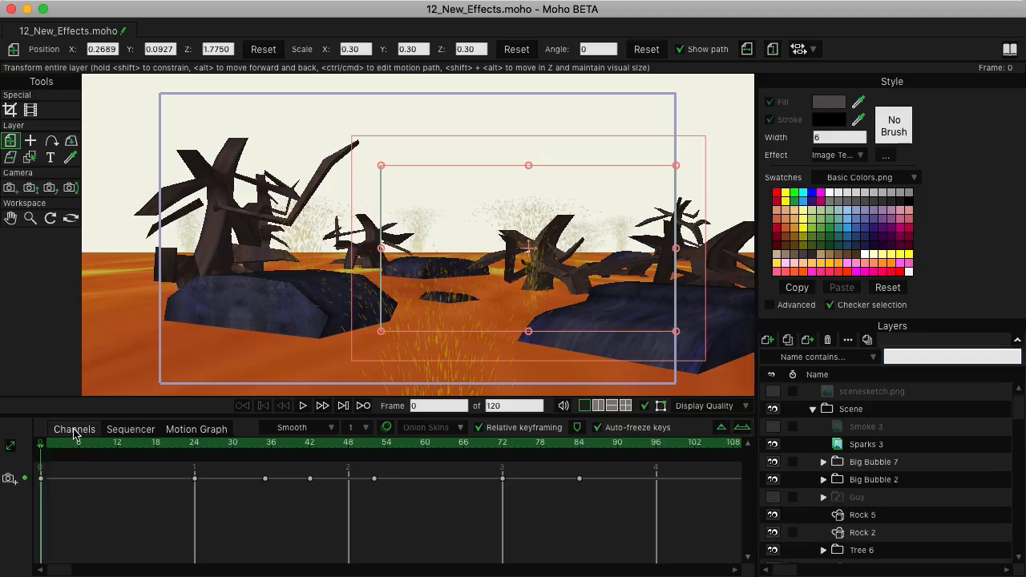
pyautogui.click(86, 443)
pyautogui.moveTo(99, 445); pyautogui.dragTo(44, 455)
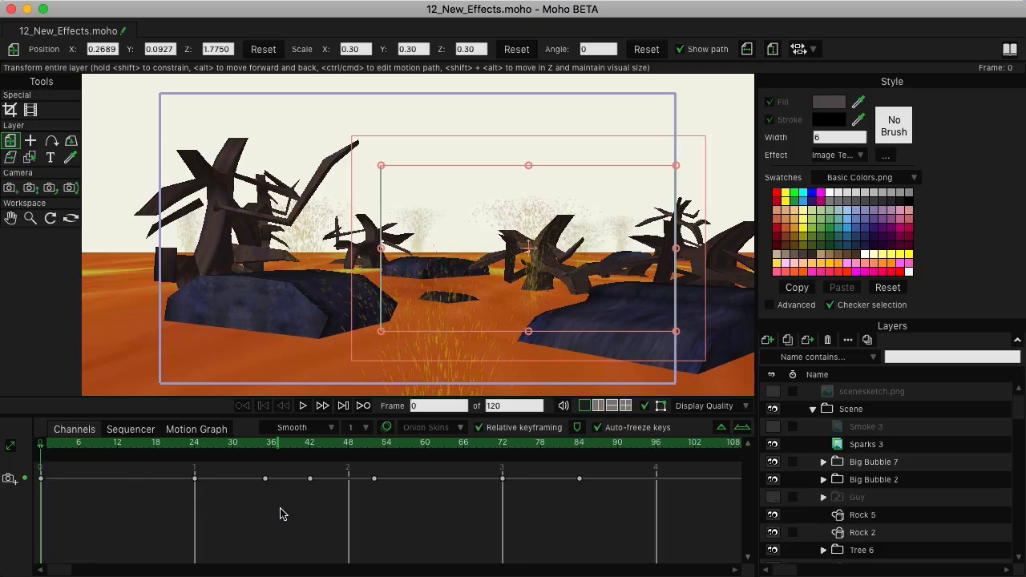
# Filter the layer list to layers whose name contains "bubbles"
pyautogui.click(812, 410)
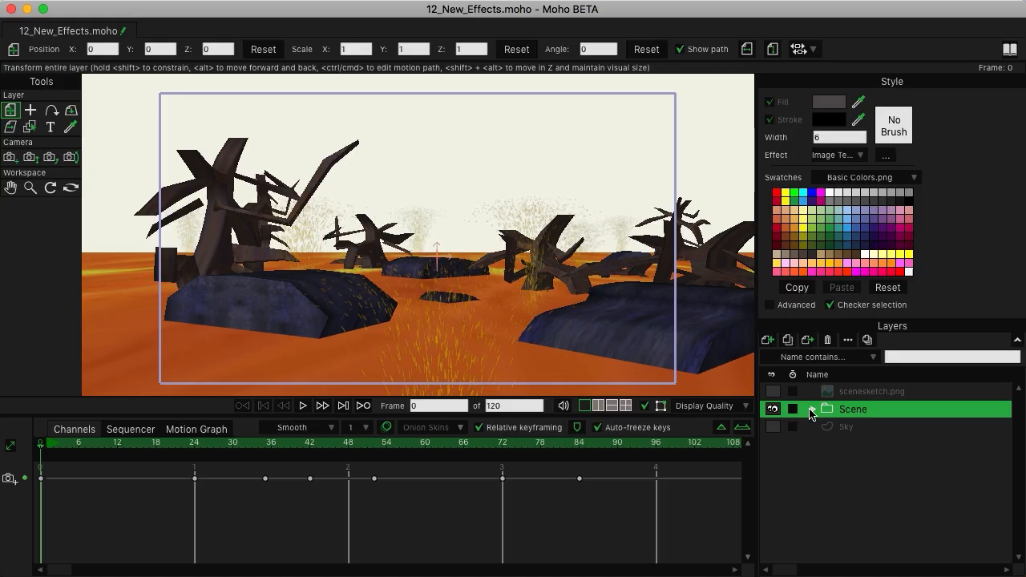
pyautogui.click(812, 410)
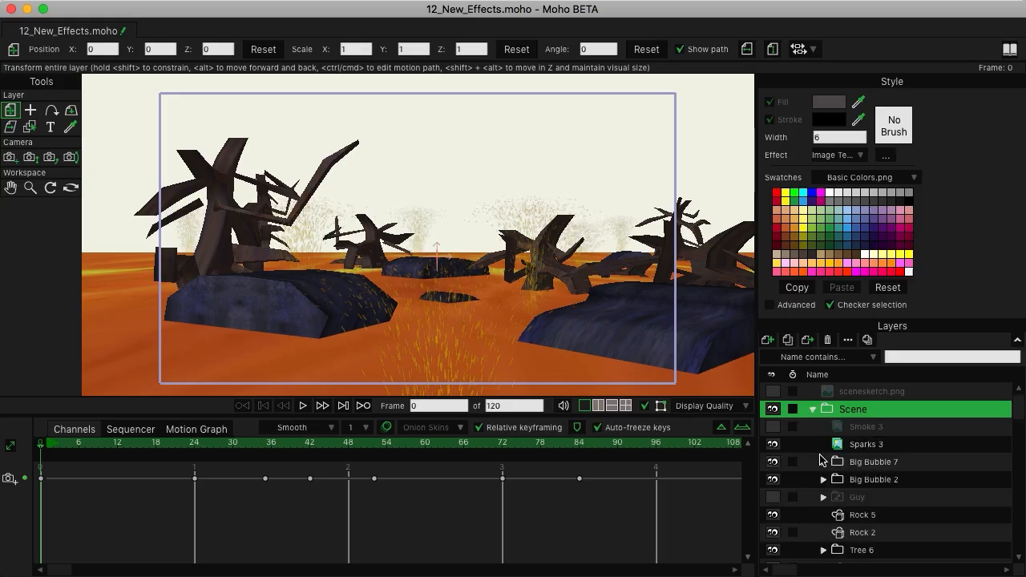
pyautogui.scroll(-5, 823, 451)
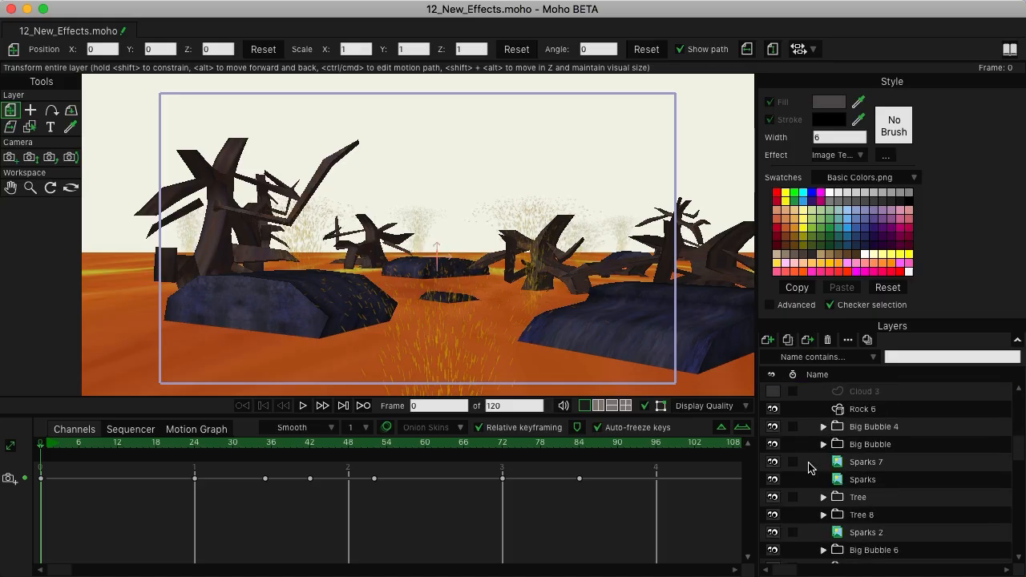
pyautogui.scroll(5, 801, 489)
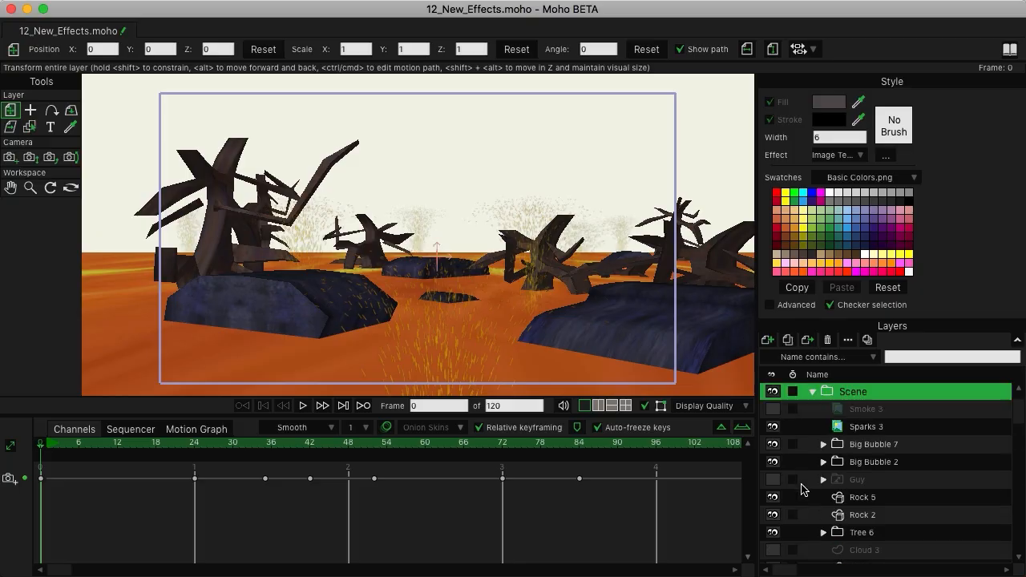
pyautogui.click(902, 354)
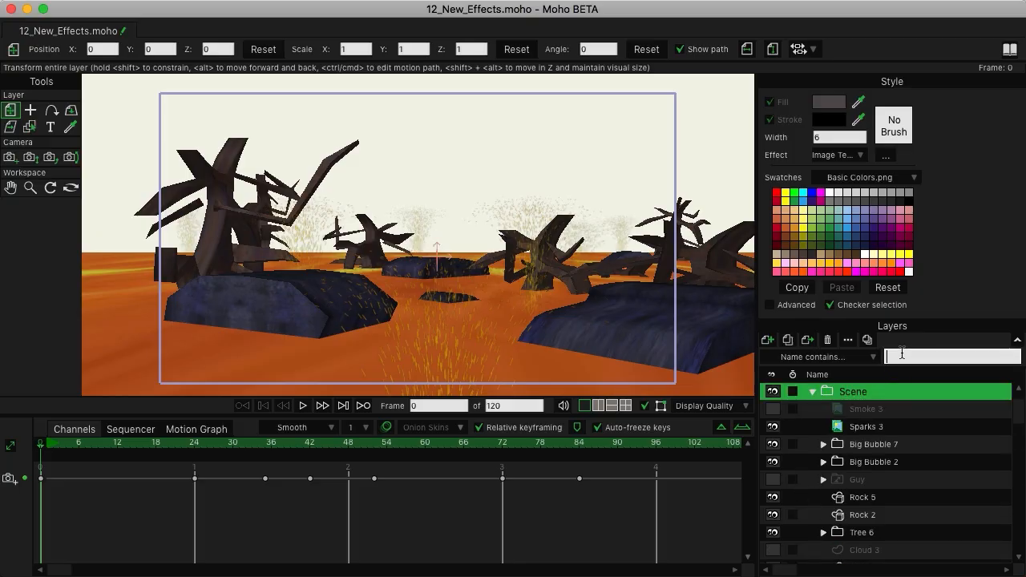
pyautogui.write('bubbles')
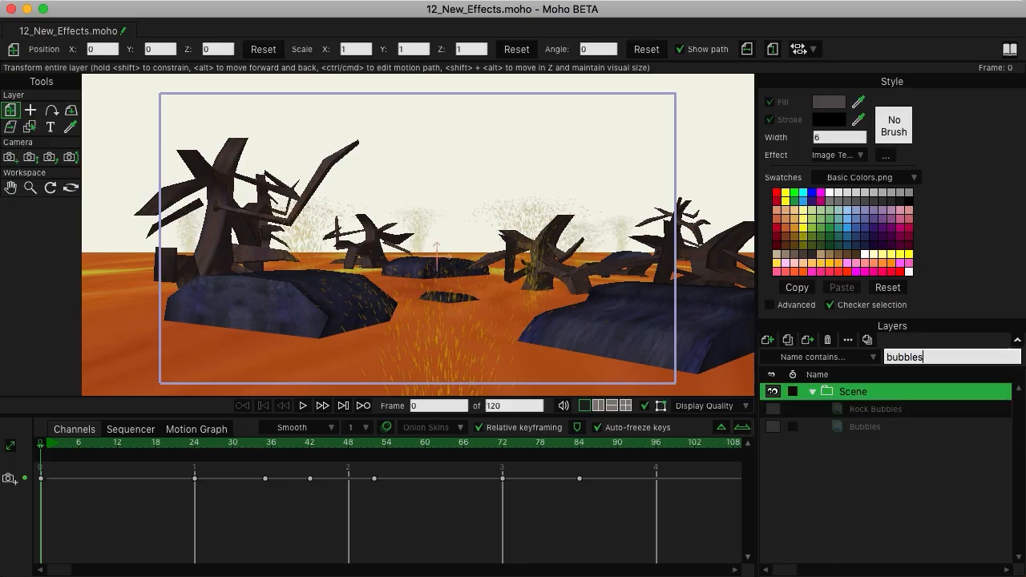
# Make the Bubbles layer visible and bring it forward to a Z position of 2.60
pyautogui.click(833, 430)
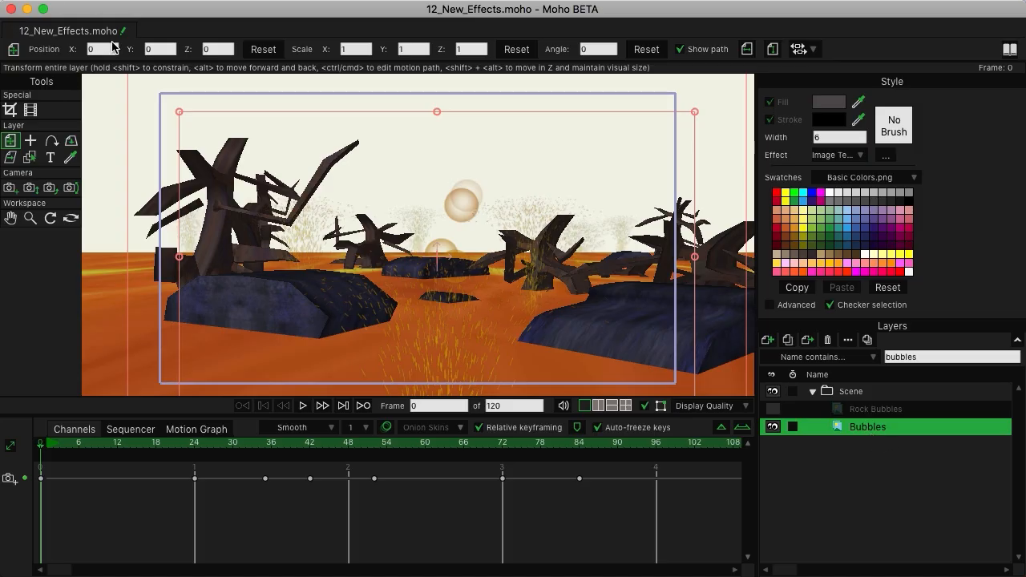
pyautogui.click(211, 49)
pyautogui.scroll(20, 212, 48)
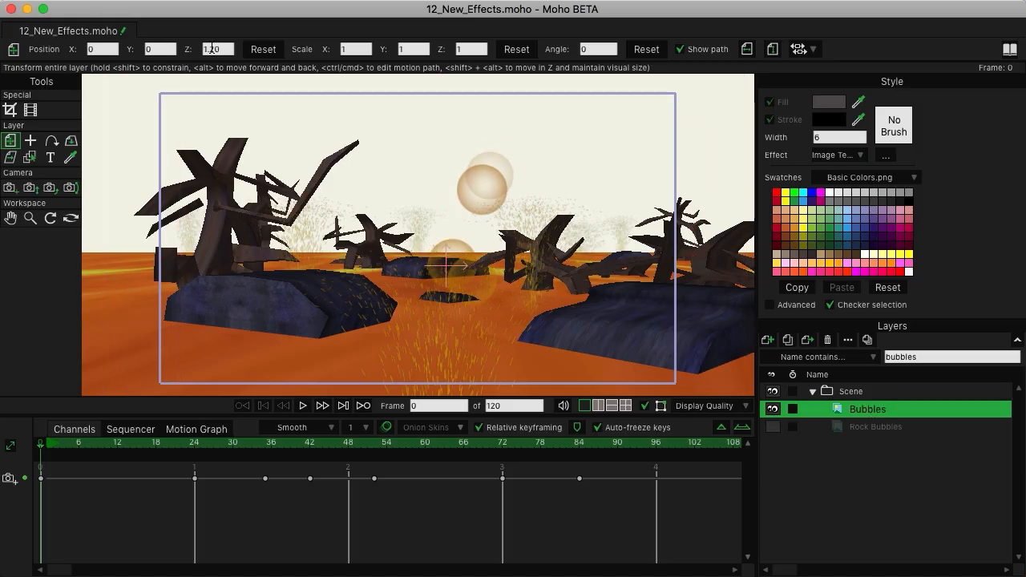
pyautogui.scroll(8, 211, 49)
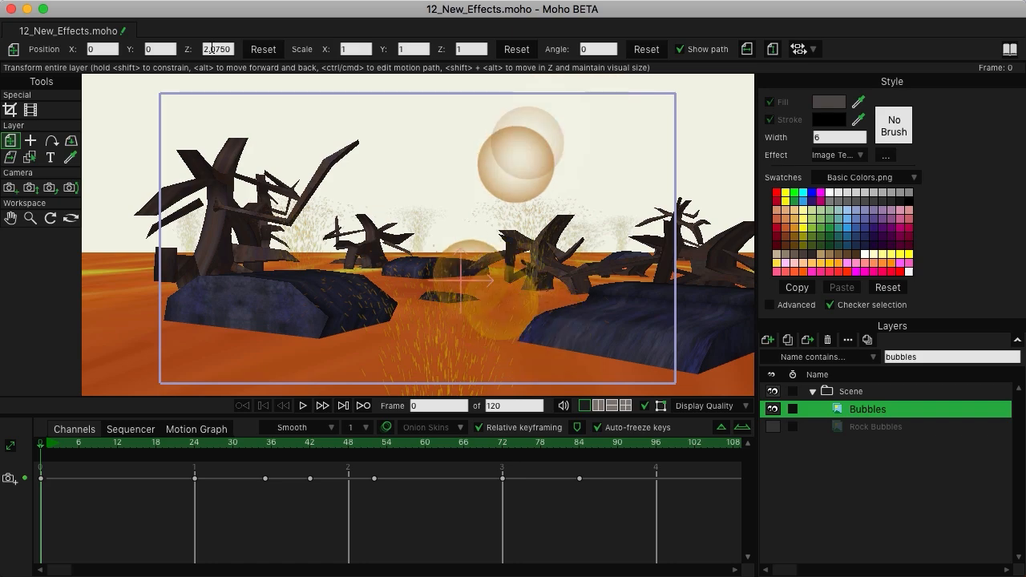
pyautogui.scroll(-3, 212, 49)
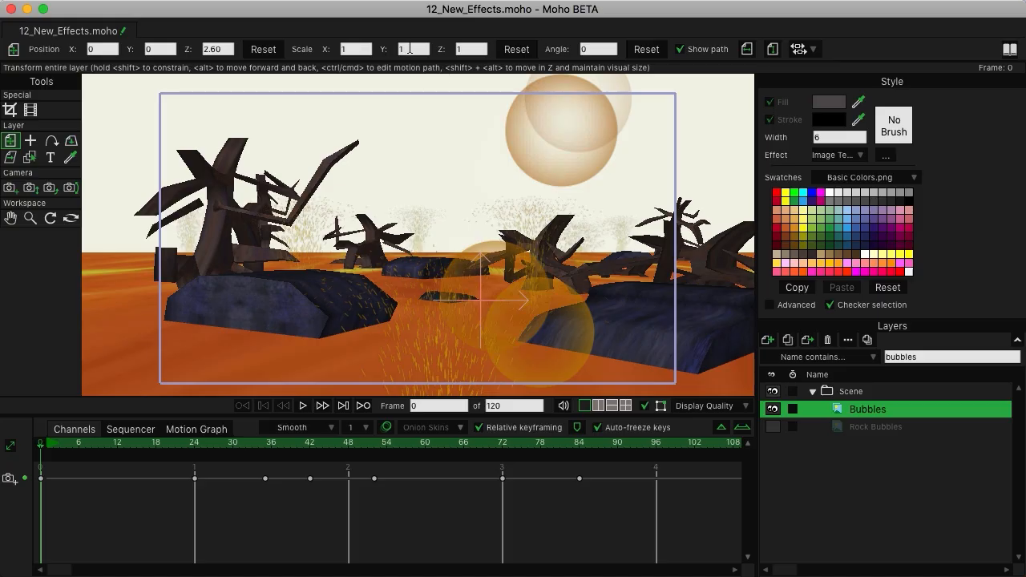
# Scale the Bubbles layer to 0.30 in X and Y and place it beside the right-hand rock at about X 0.15, Y -0.10
pyautogui.moveTo(412, 50); pyautogui.dragTo(382, 50)
pyautogui.press('Return')
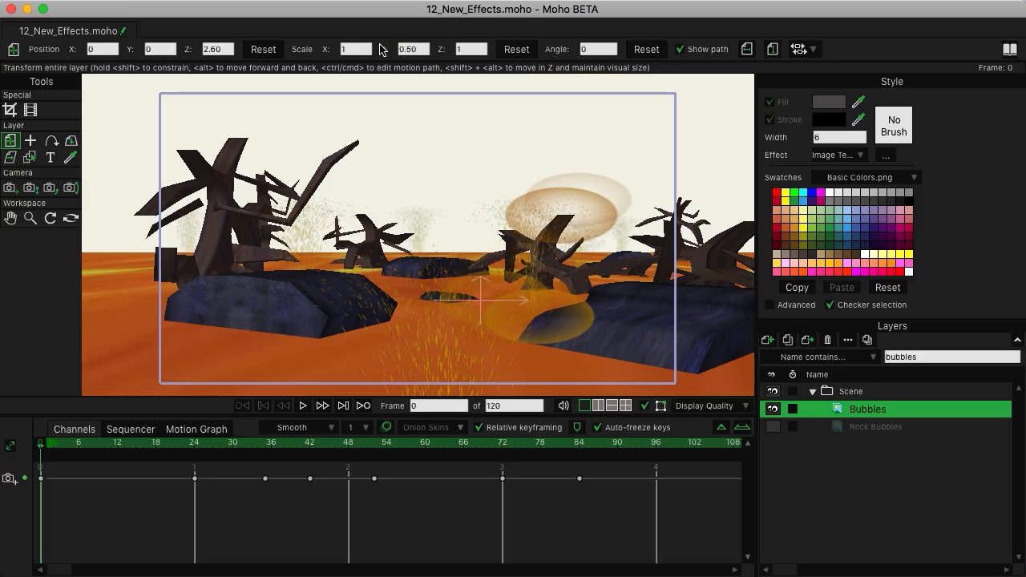
pyautogui.click(359, 49)
pyautogui.write('.5')
pyautogui.press('Return')
pyautogui.click(410, 48)
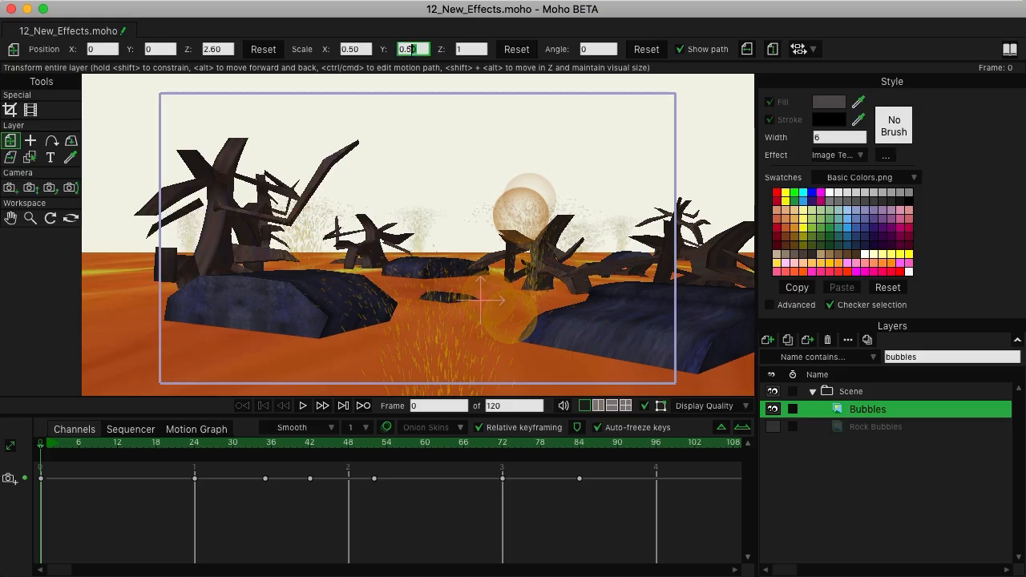
pyautogui.write('0.3')
pyautogui.click(354, 49)
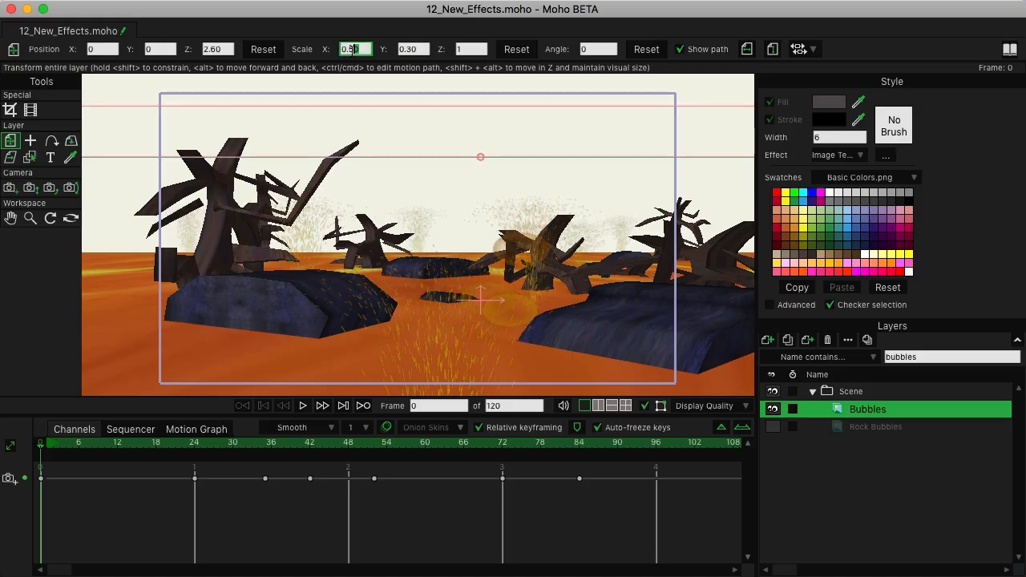
pyautogui.press('Return')
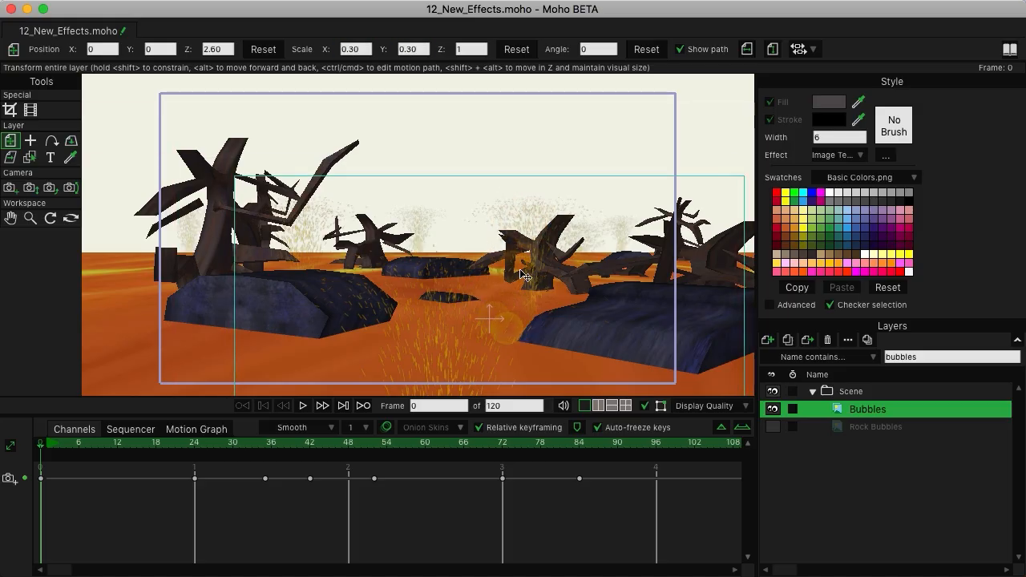
pyautogui.moveTo(586, 319)
pyautogui.mouseDown()
pyautogui.moveTo(572, 306)
pyautogui.moveTo(580, 301)
pyautogui.mouseUp()
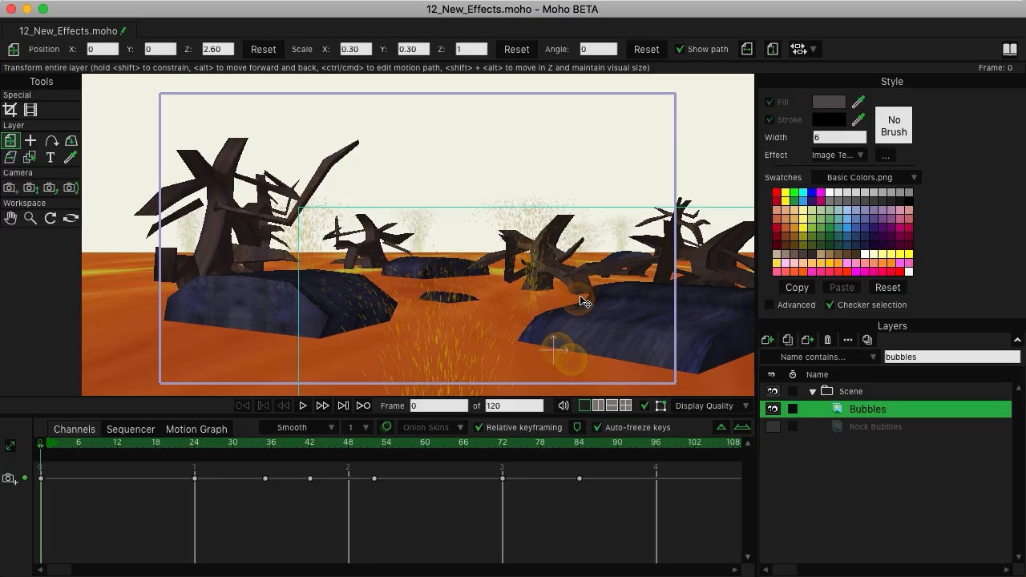
pyautogui.moveTo(88, 446); pyautogui.dragTo(44, 457)
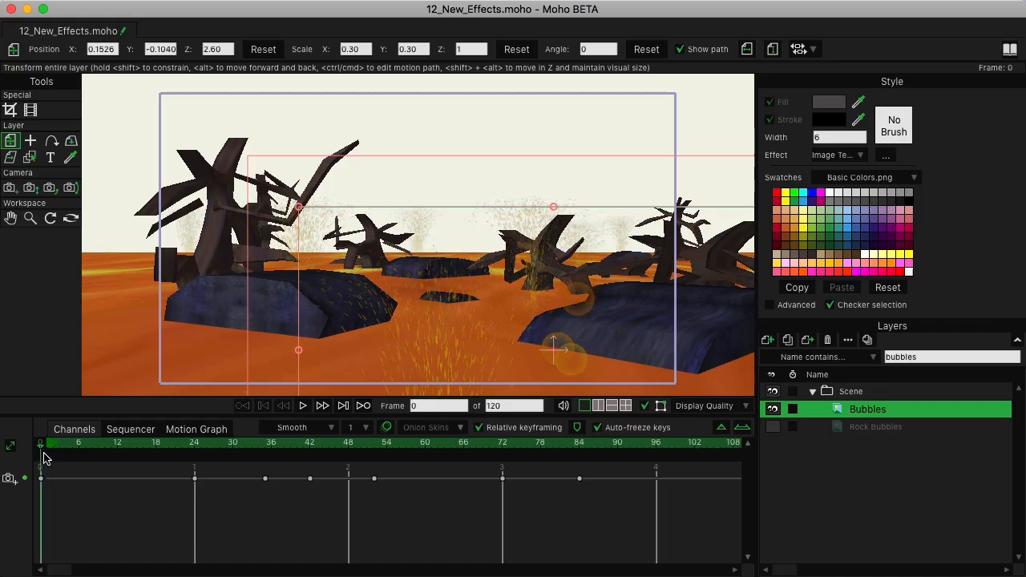
# Duplicate the Bubbles layer, set the copy's Z position to 1.9250 and move it to the lava centre at about X 0.03, Y -0.11
pyautogui.click(788, 341)
pyautogui.press('Return')
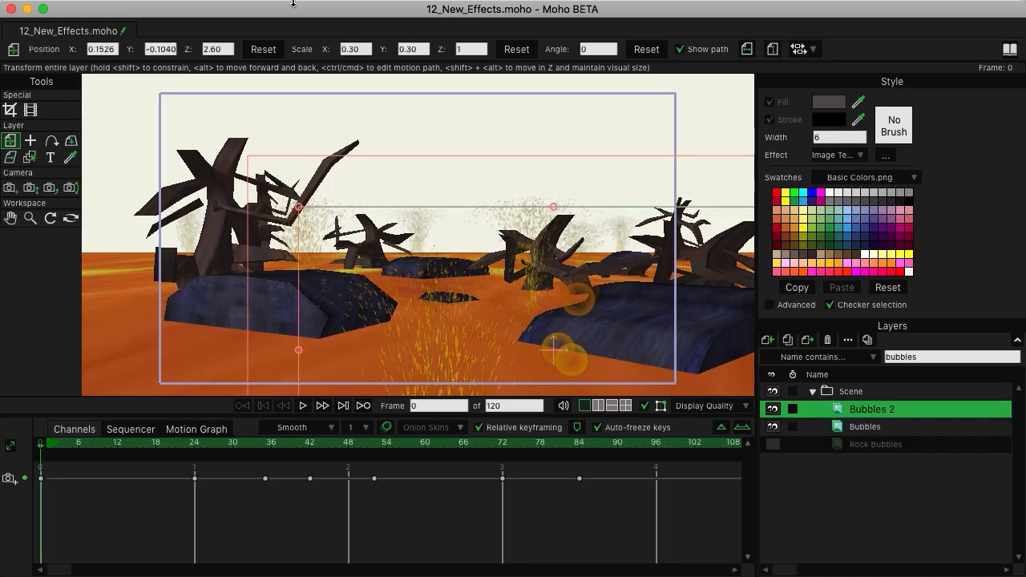
pyautogui.click(212, 49)
pyautogui.scroll(-10, 215, 49)
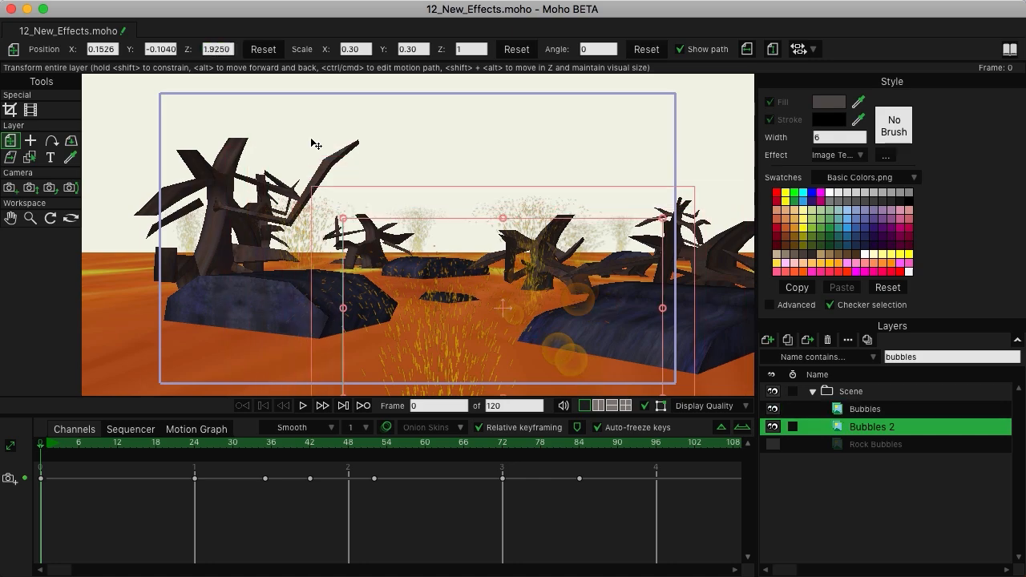
pyautogui.moveTo(525, 319); pyautogui.dragTo(489, 321)
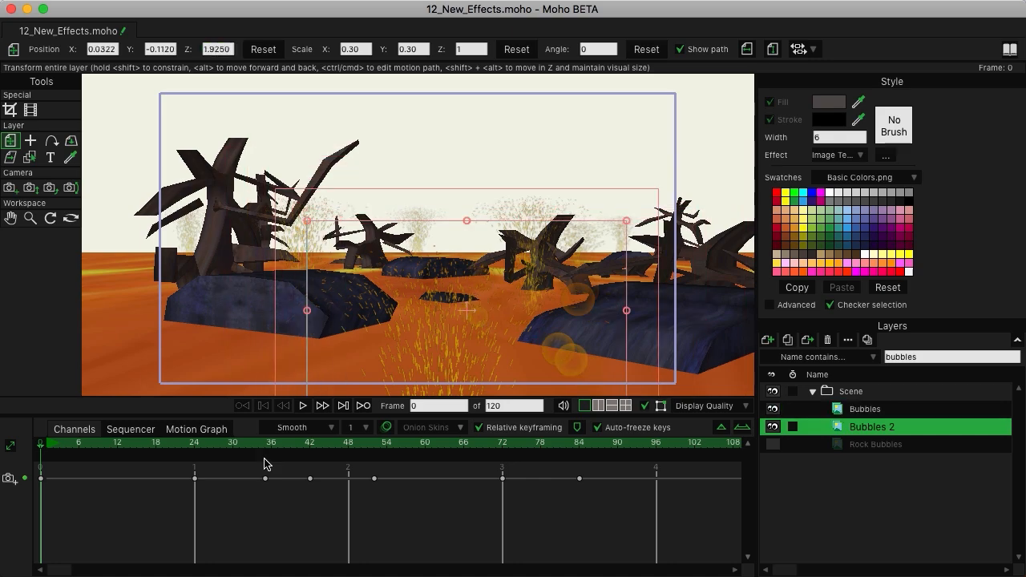
# Duplicate the Bubbles 2 layer and place the copy at the front left rock with X about -0.64 and Z 2.35
pyautogui.click(806, 342)
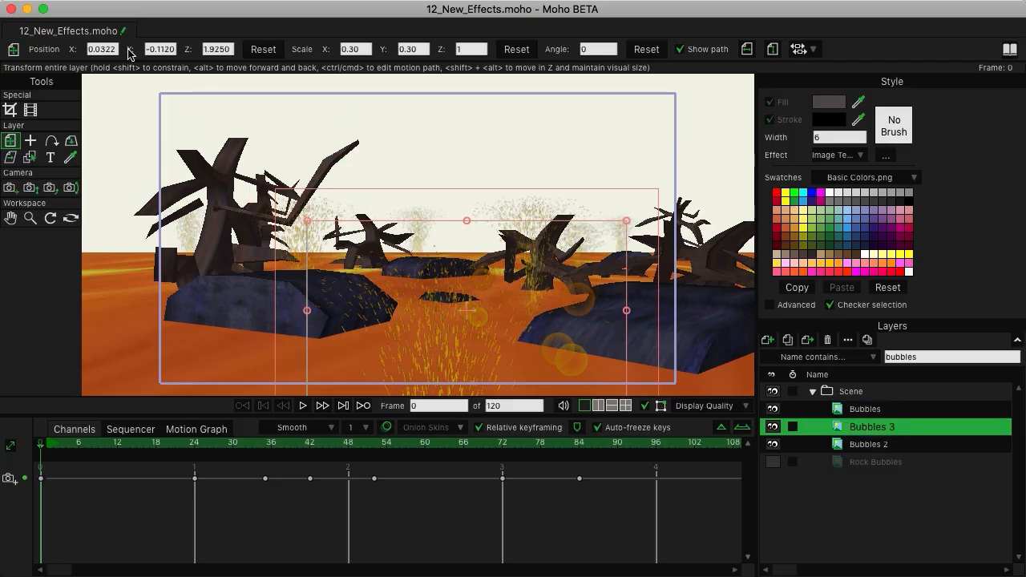
pyautogui.scroll(-10, 104, 50)
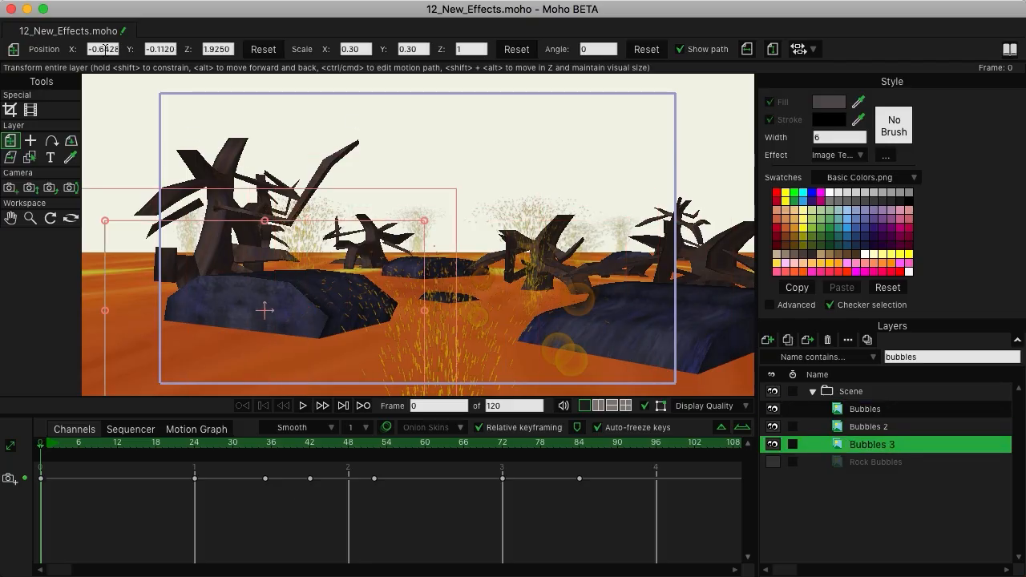
pyautogui.scroll(10, 214, 50)
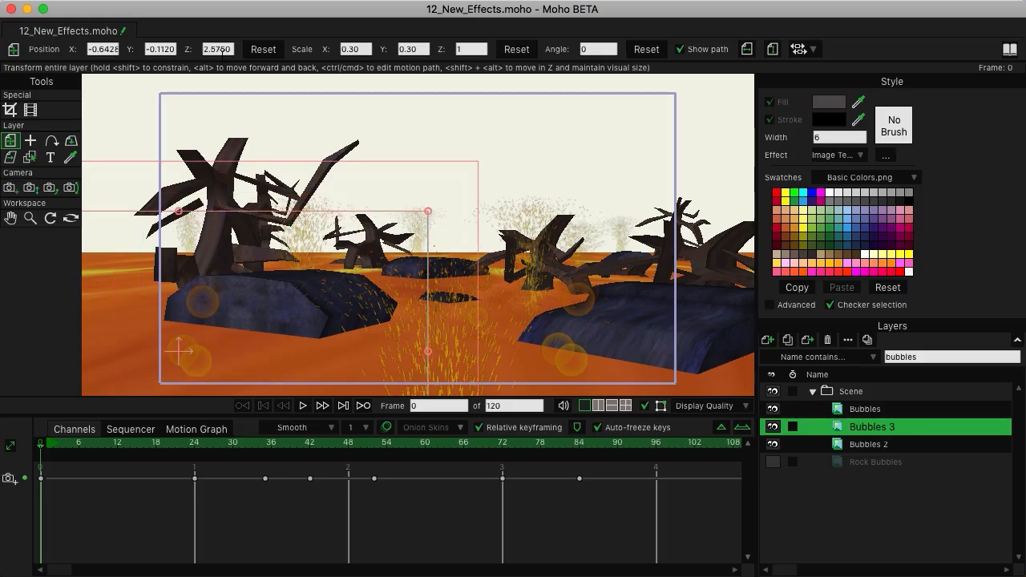
pyautogui.scroll(-4, 223, 53)
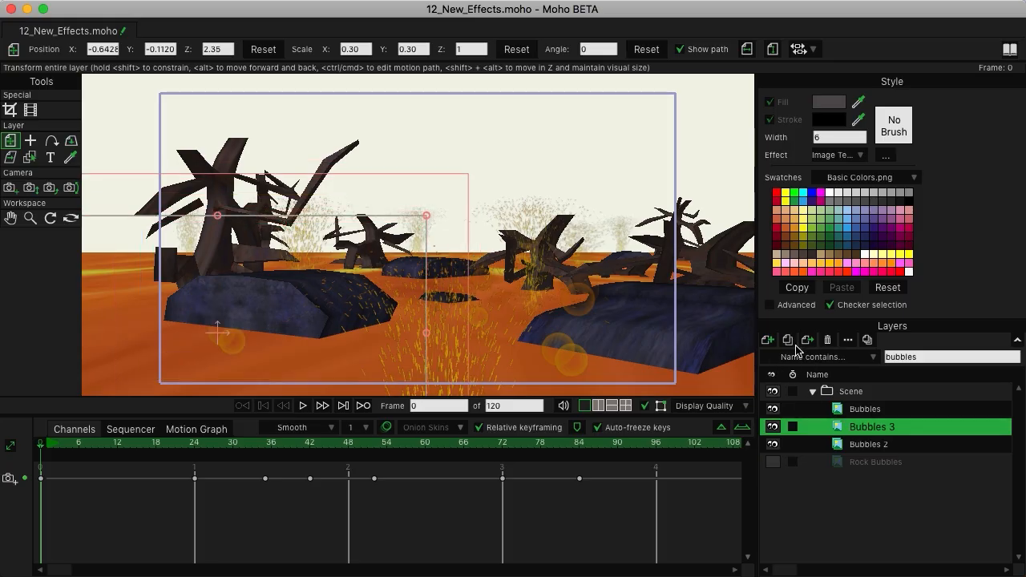
# Duplicate the Bubbles 2 layer again, push the copy back to Z 0.9250 and move it left to about X -0.40
pyautogui.click(857, 411)
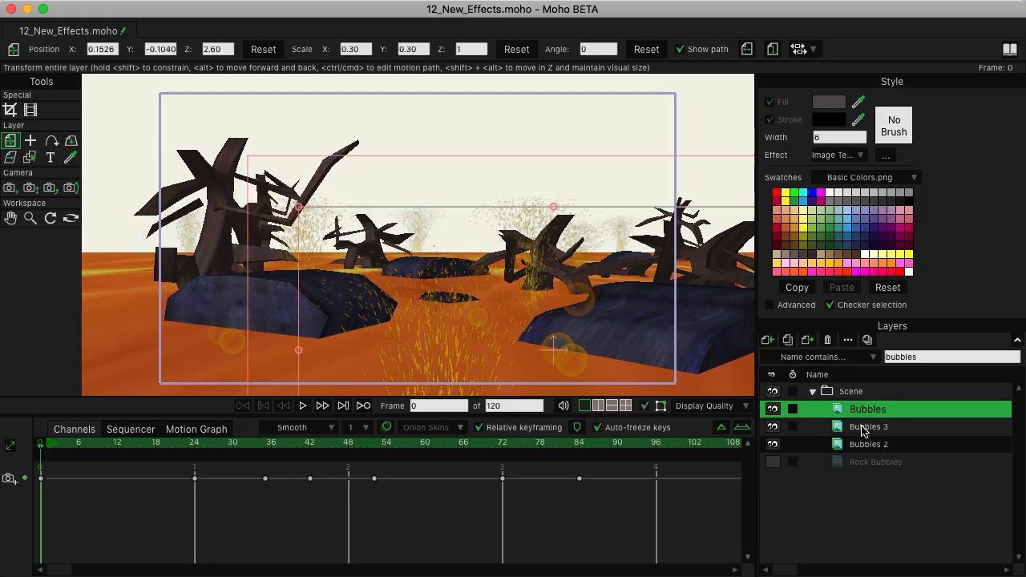
pyautogui.click(868, 445)
pyautogui.click(788, 340)
pyautogui.click(869, 431)
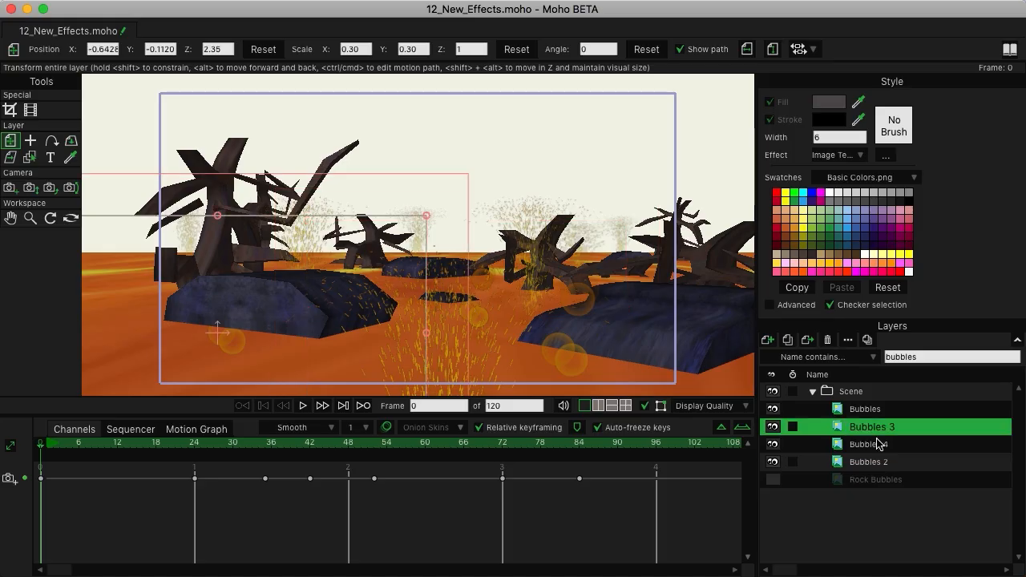
pyautogui.click(877, 445)
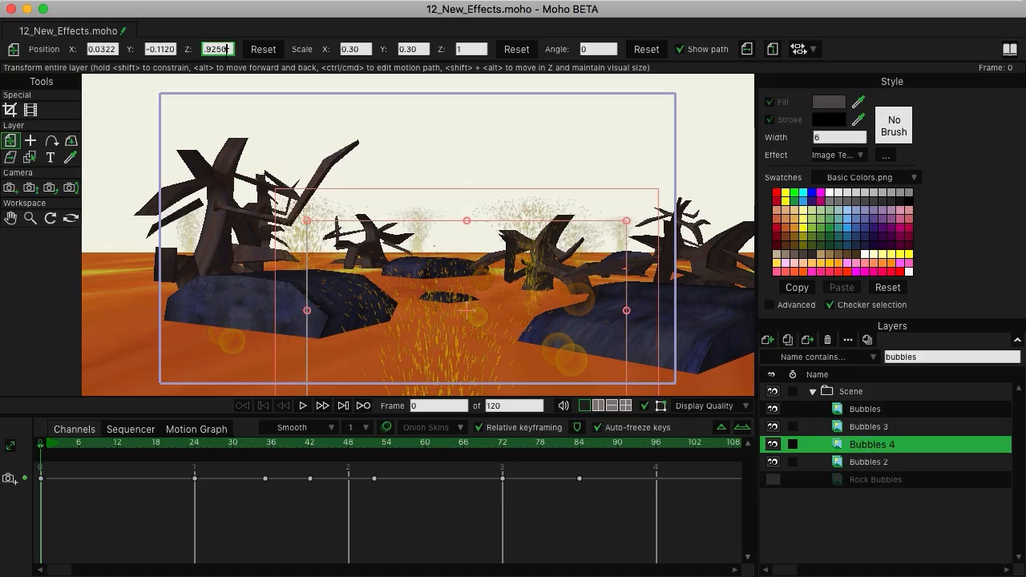
pyautogui.scroll(-10, 226, 50)
pyautogui.scroll(-3, 226, 50)
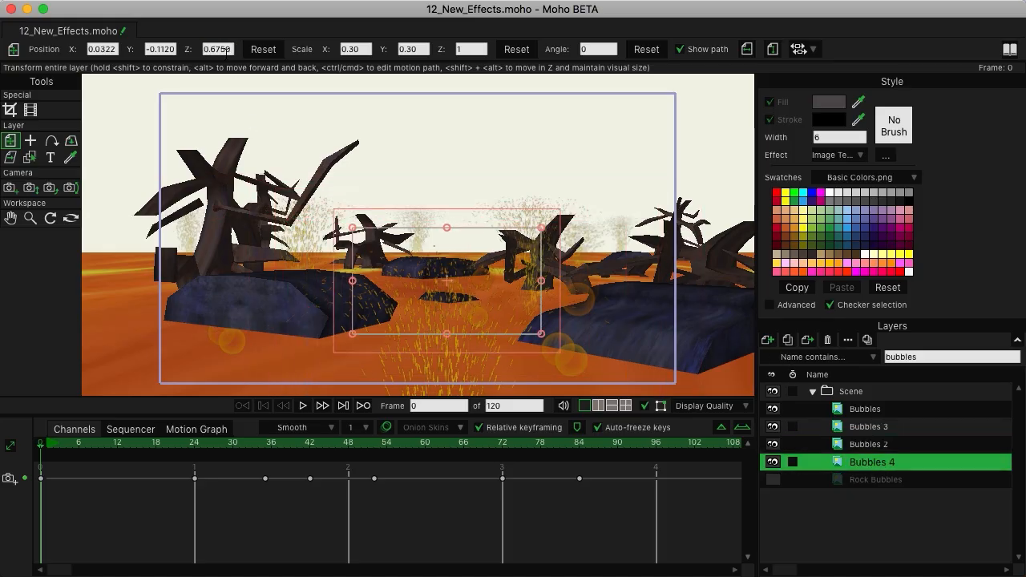
pyautogui.click(216, 48)
pyautogui.scroll(3, 216, 49)
pyautogui.moveTo(507, 265); pyautogui.dragTo(429, 274)
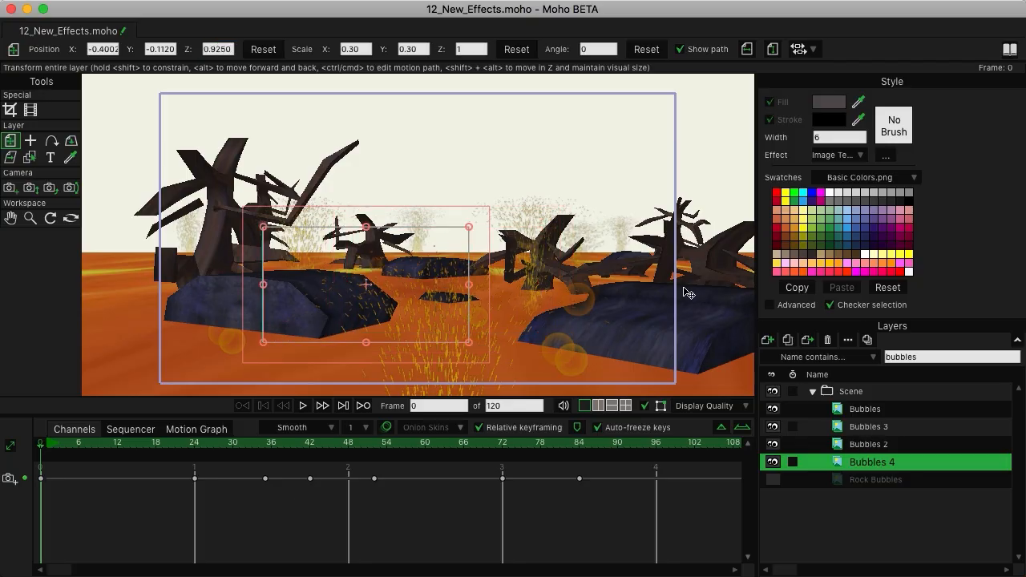
# Duplicate the Bubbles 4 layer and move the copy across to the right-hand rock at about X 0.90
pyautogui.click(787, 339)
pyautogui.doubleClick(883, 453)
pyautogui.press('Return')
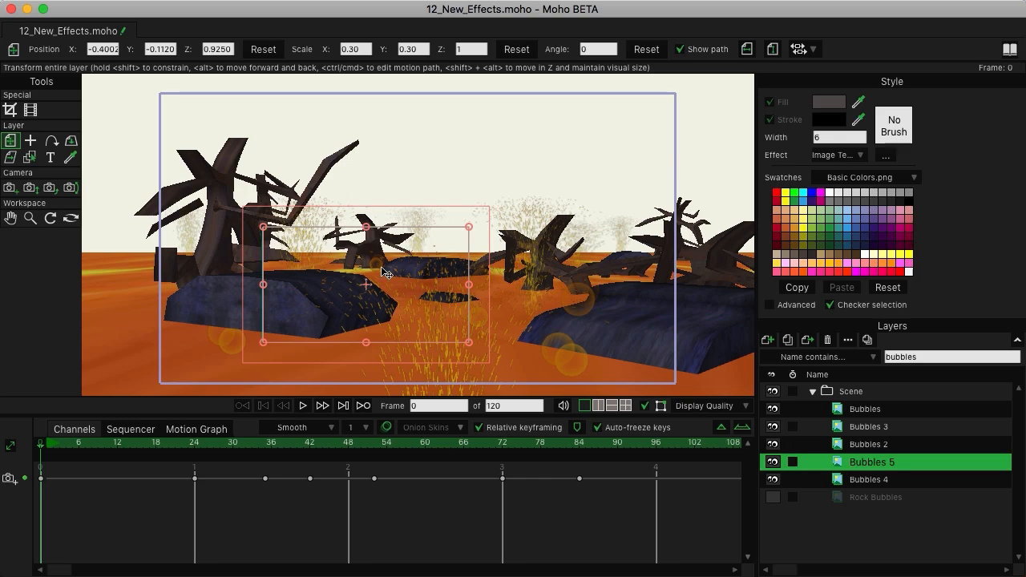
pyautogui.moveTo(380, 267); pyautogui.dragTo(629, 274)
pyautogui.moveTo(882, 462); pyautogui.dragTo(894, 484)
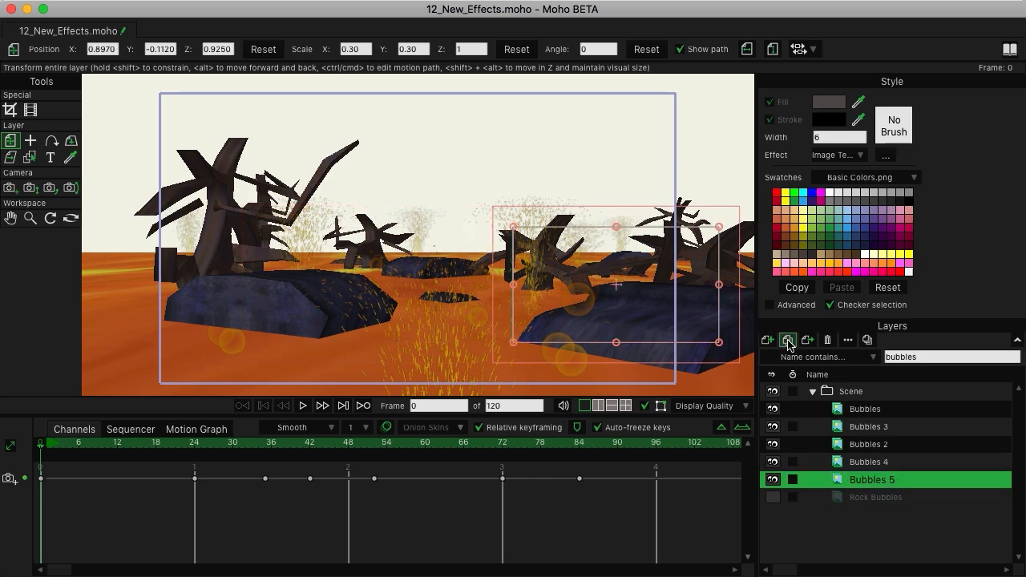
# Duplicate the Bubbles 5 layer and set the copy far back behind the left rock at about X -1.08, Y -0.07, Z -1.3750
pyautogui.click(788, 339)
pyautogui.doubleClick(890, 478)
pyautogui.press('Return')
pyautogui.moveTo(591, 279); pyautogui.dragTo(273, 261)
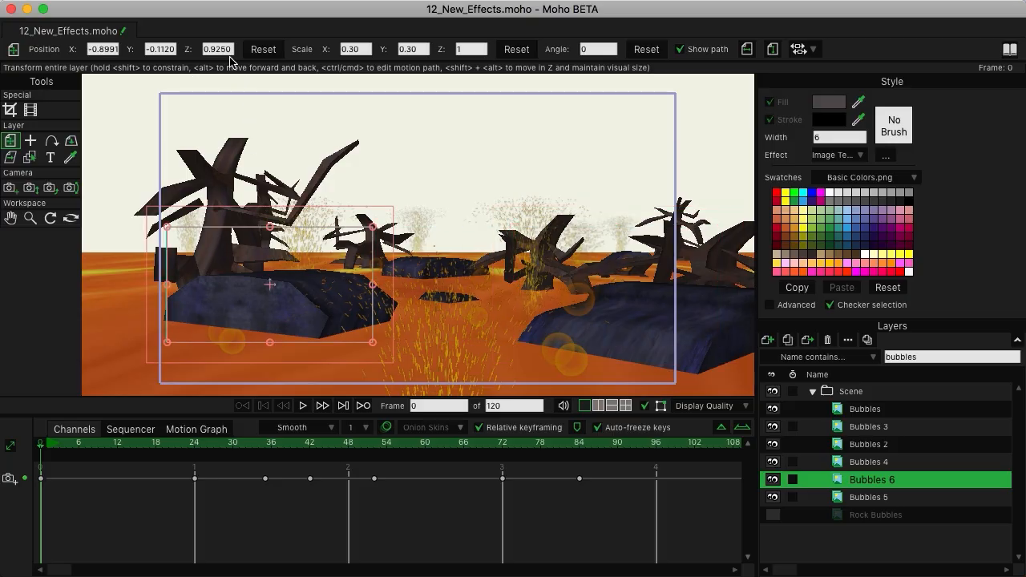
pyautogui.click(225, 49)
pyautogui.scroll(-10, 226, 49)
pyautogui.scroll(-8, 225, 49)
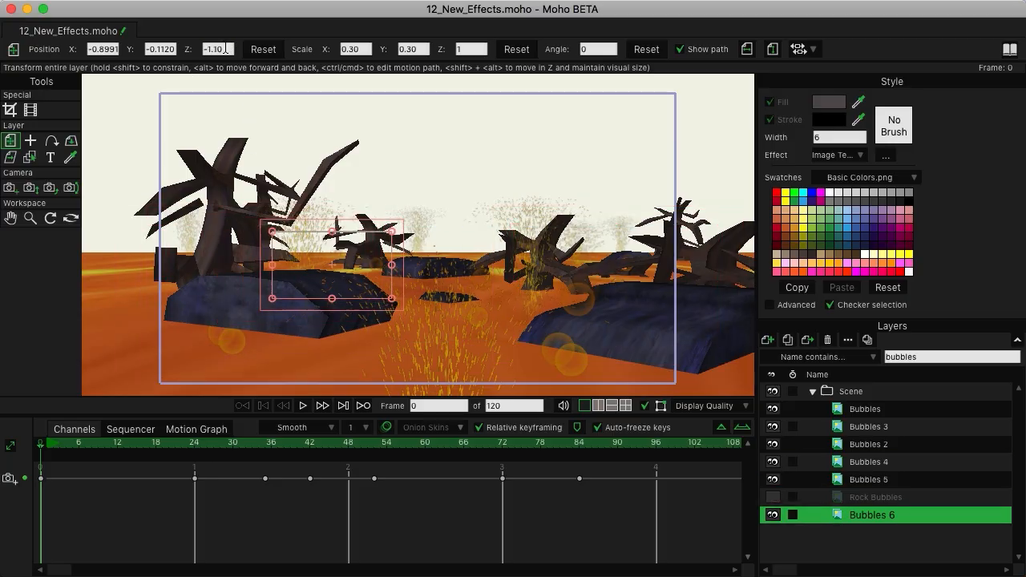
pyautogui.moveTo(347, 261)
pyautogui.mouseDown()
pyautogui.moveTo(335, 250)
pyautogui.moveTo(331, 260)
pyautogui.mouseUp()
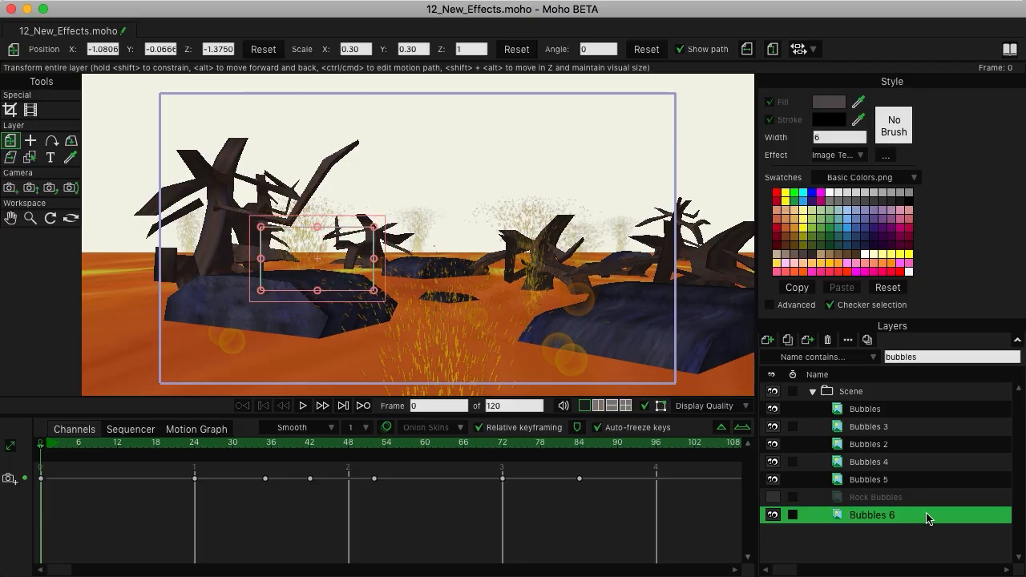
# Duplicate the Bubbles 6 layer and move the copy across to the distant right side at about X 1.42
pyautogui.click(781, 344)
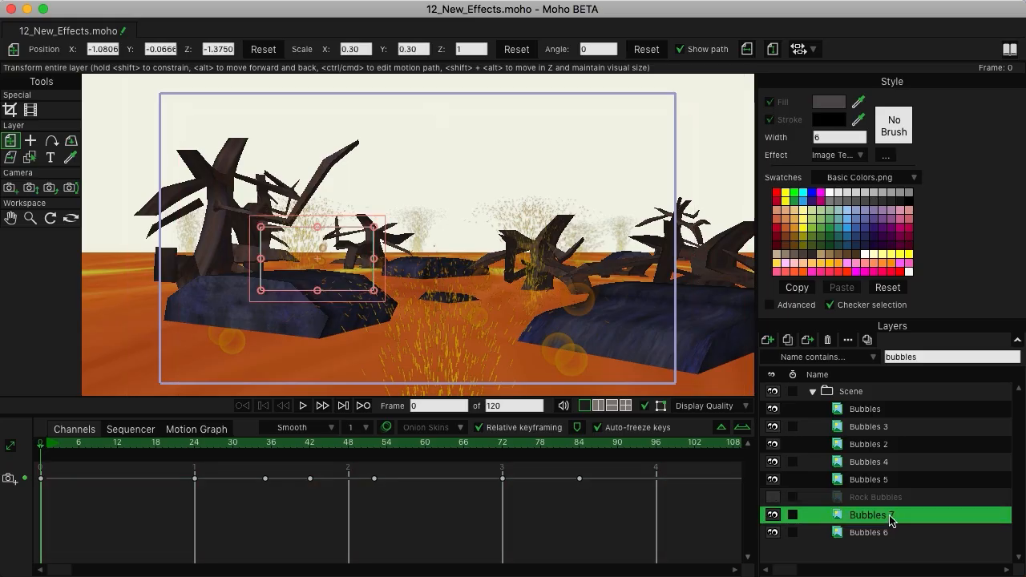
pyautogui.moveTo(337, 266); pyautogui.dragTo(602, 263)
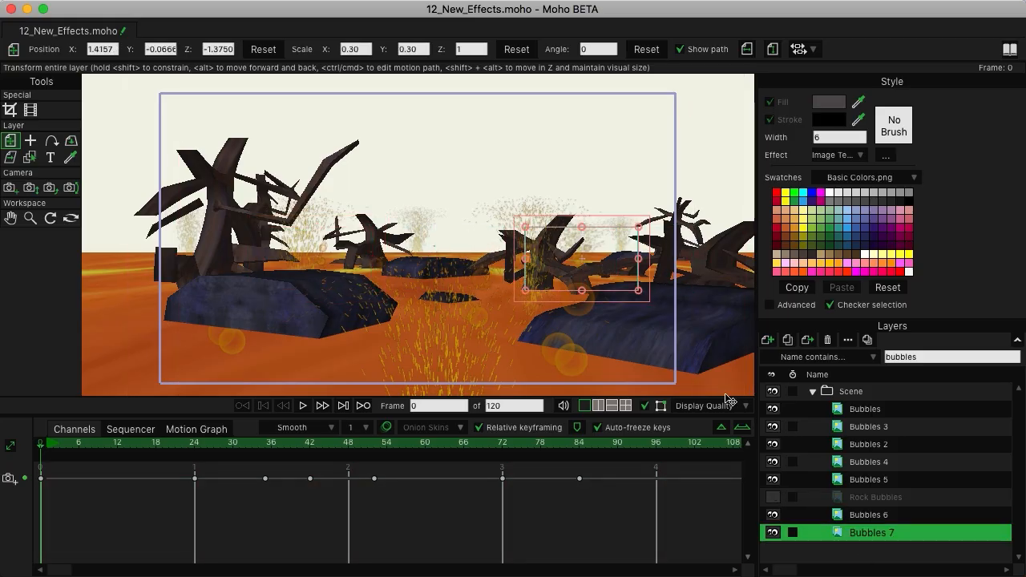
# Duplicate the Bubbles 7 layer and move the copy left to the distant centre at about X 0.21
pyautogui.click(789, 339)
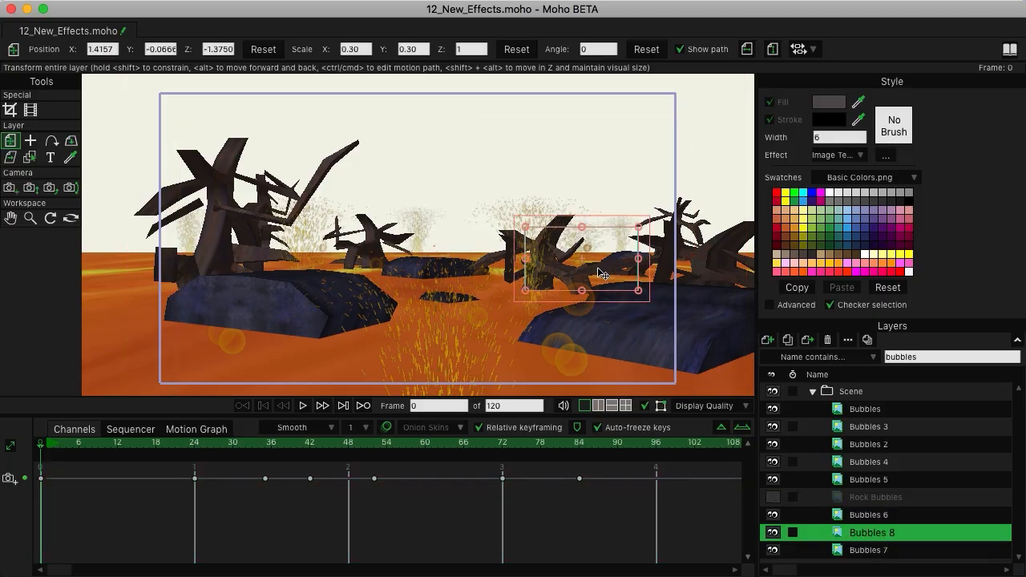
pyautogui.moveTo(574, 274); pyautogui.dragTo(447, 274)
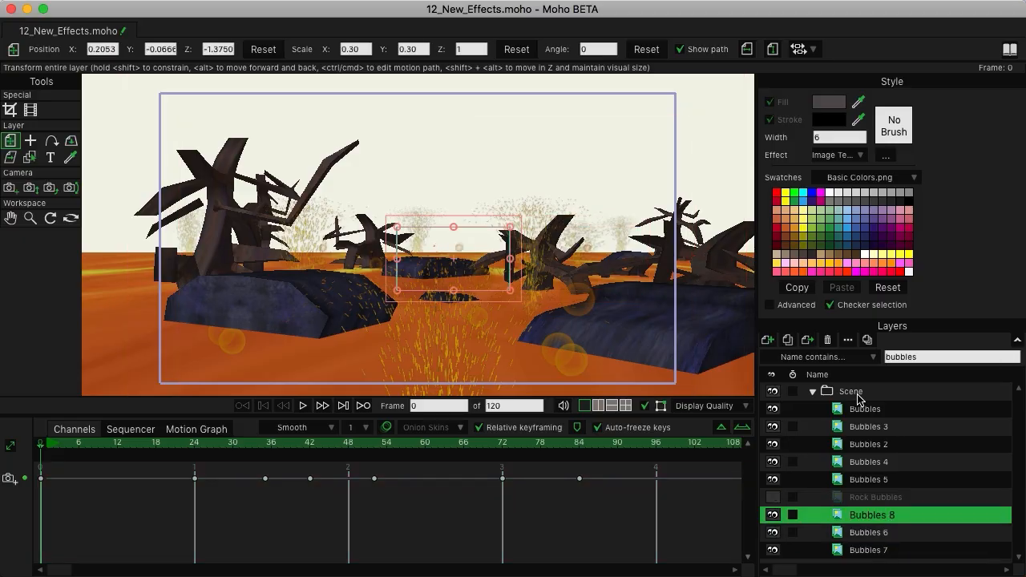
# Offset the Bubbles 3 layer in the sequencer so that it starts before frame 0
pyautogui.click(143, 431)
pyautogui.scroll(-4, 98, 523)
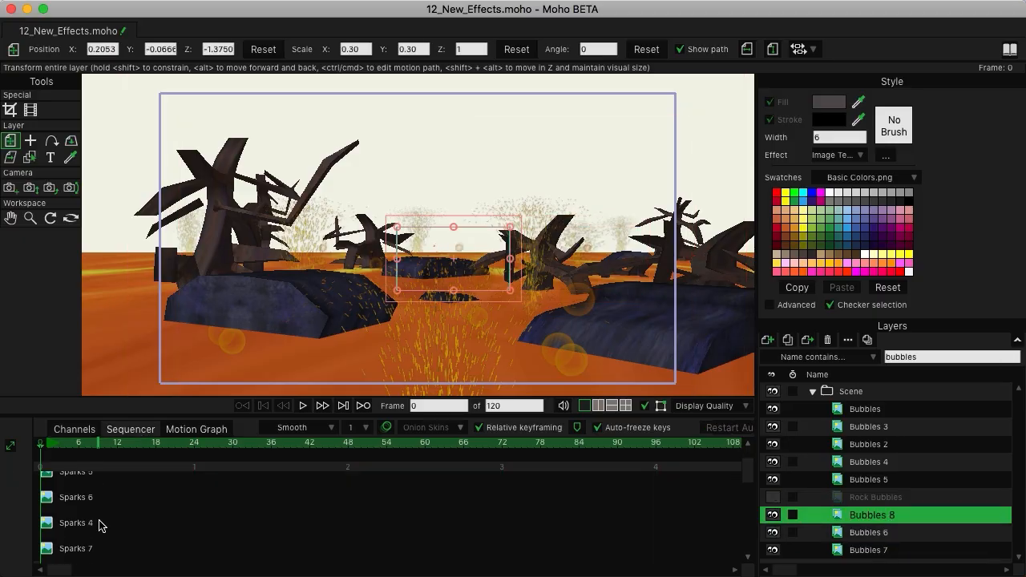
pyautogui.scroll(2, 102, 523)
pyautogui.click(103, 523)
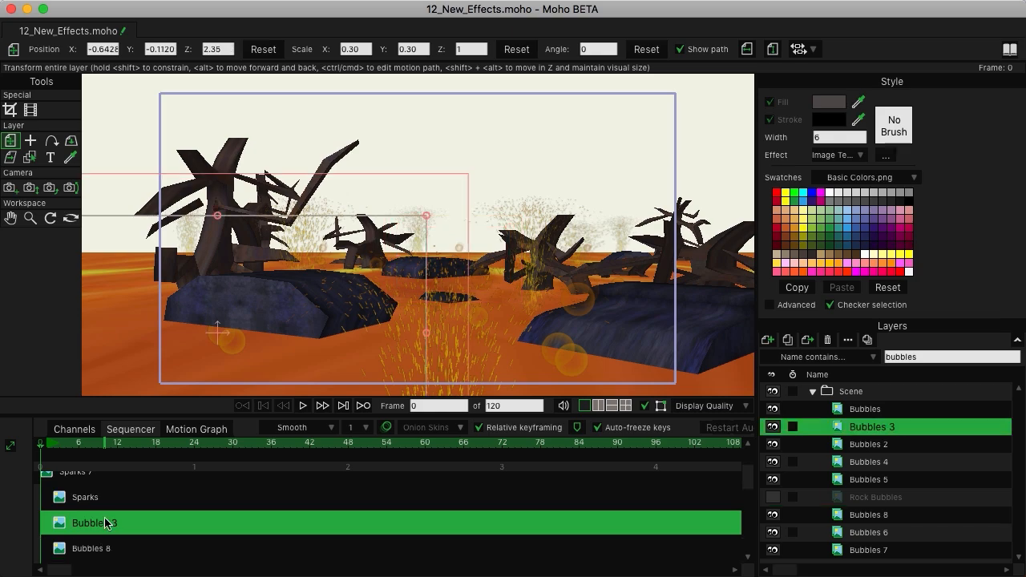
pyautogui.moveTo(190, 524); pyautogui.dragTo(93, 524)
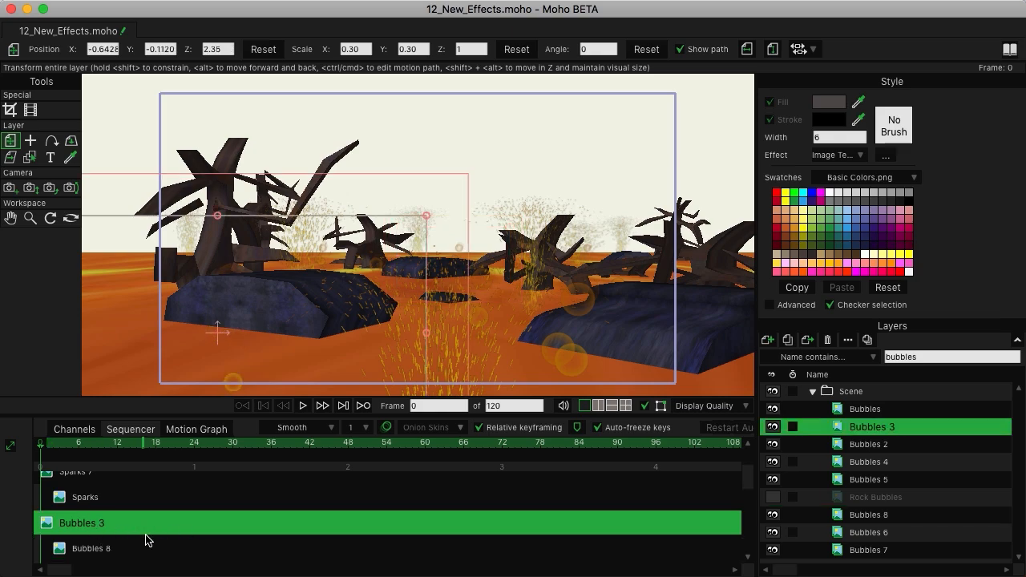
# Offset the Bubbles 8 and Bubbles 6 layers in the sequencer so that they also start before frame 0
pyautogui.scroll(-1, 146, 536)
pyautogui.click(141, 532)
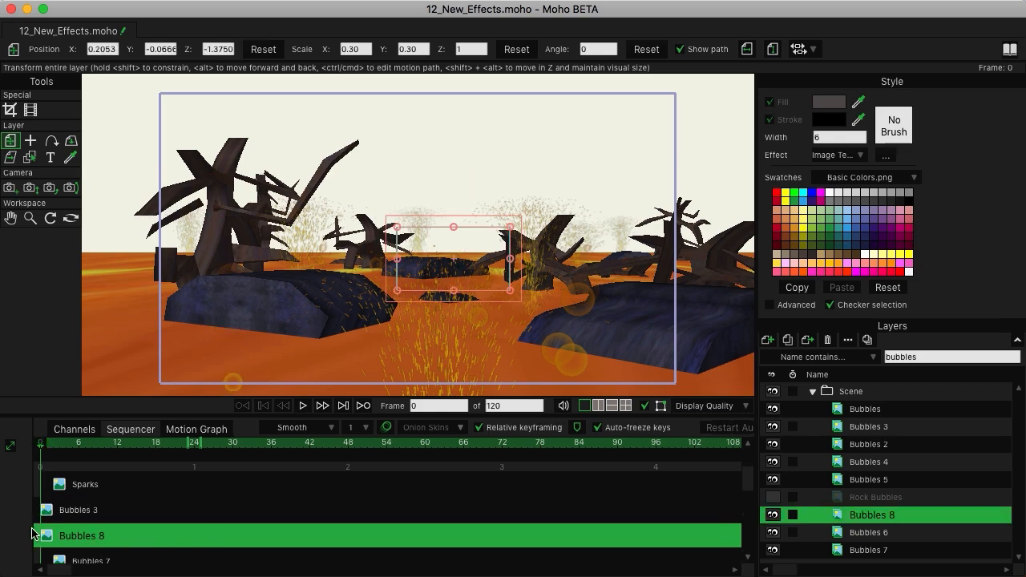
pyautogui.scroll(-2, 246, 526)
pyautogui.moveTo(246, 526); pyautogui.dragTo(38, 553)
pyautogui.scroll(-2, 176, 529)
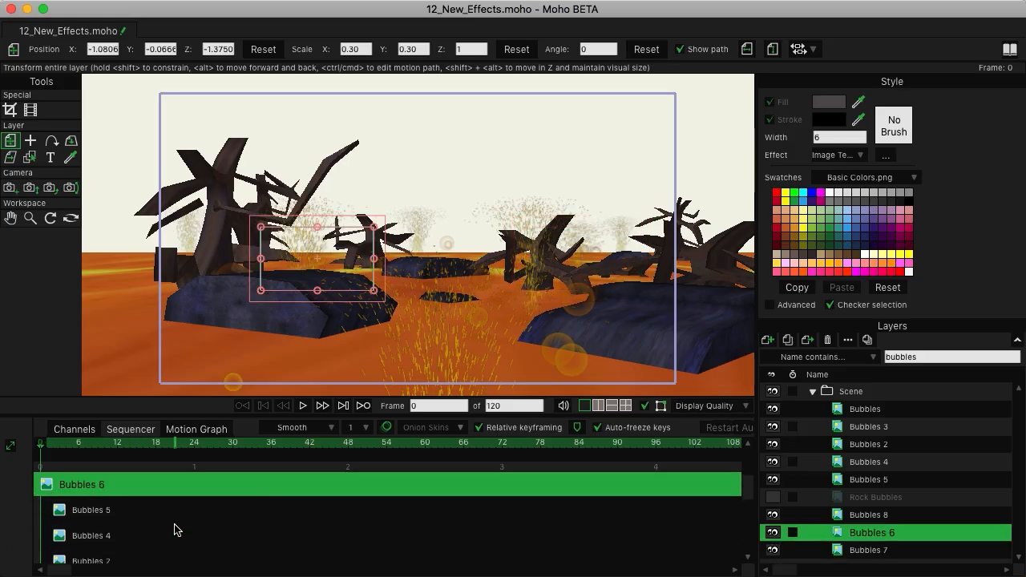
# Shift the Bubbles 5 and Bubbles 4 layers earlier in the sequencer to stagger their animation
pyautogui.click(186, 517)
pyautogui.moveTo(188, 521); pyautogui.dragTo(120, 520)
pyautogui.moveTo(175, 539); pyautogui.dragTo(118, 535)
pyautogui.scroll(-3, 117, 536)
pyautogui.click(132, 503)
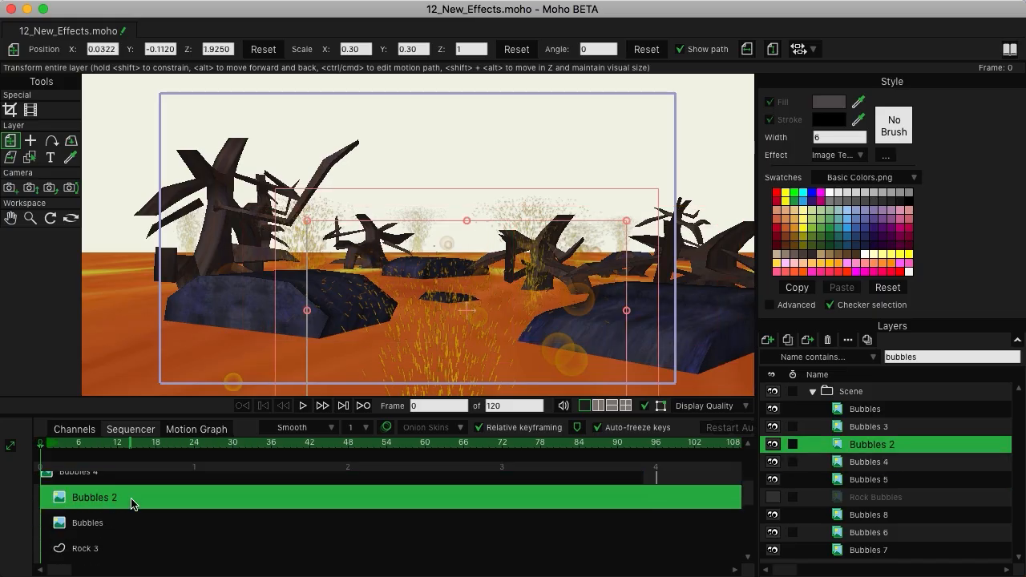
# Adjust the time offset of Bubbles 4 and shift Bubbles 2 earlier in the sequencer, leaving the Bubbles layer selected
pyautogui.scroll(3, 132, 504)
pyautogui.click(124, 518)
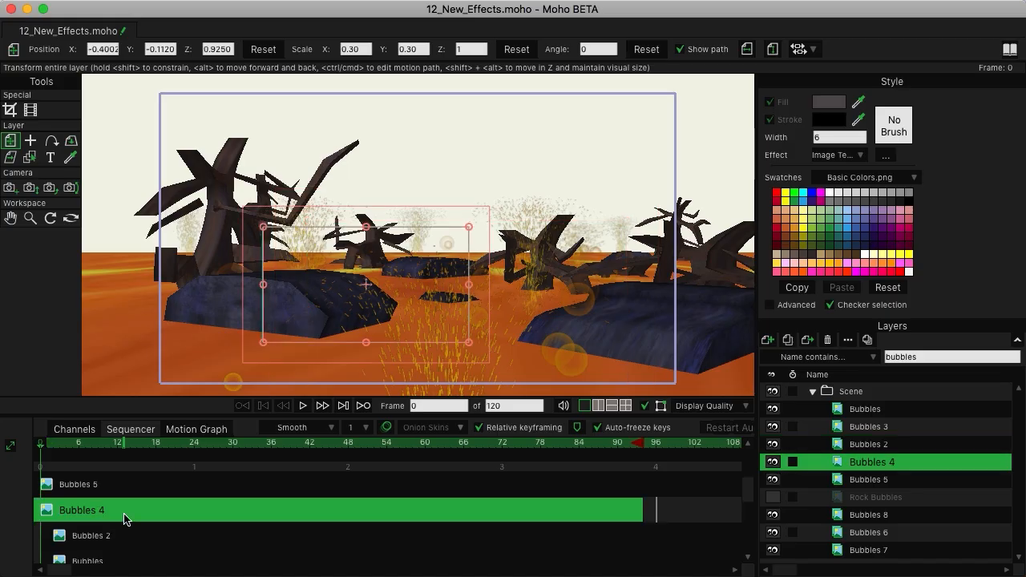
pyautogui.click(130, 534)
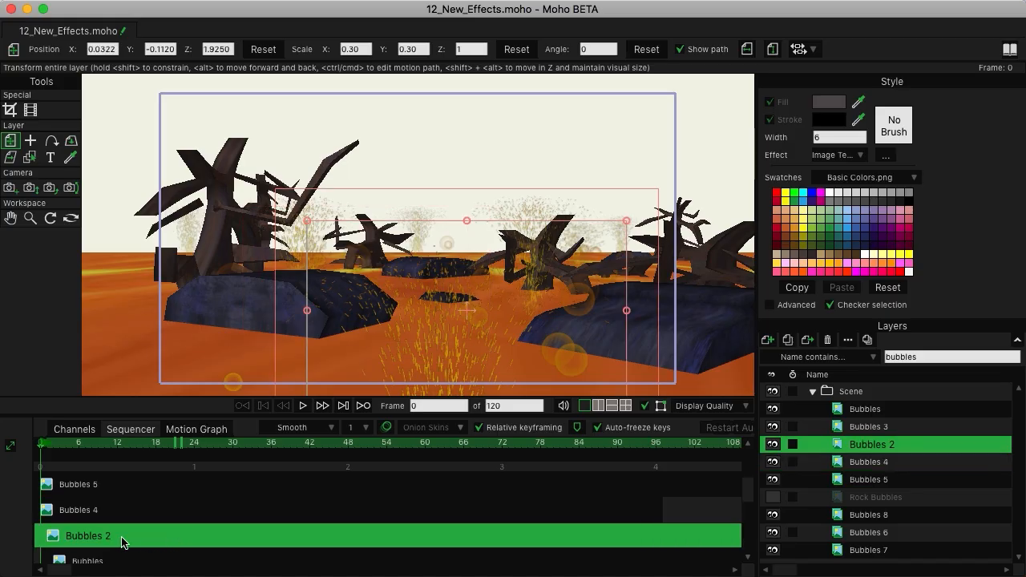
pyautogui.scroll(-2, 132, 540)
pyautogui.click(137, 537)
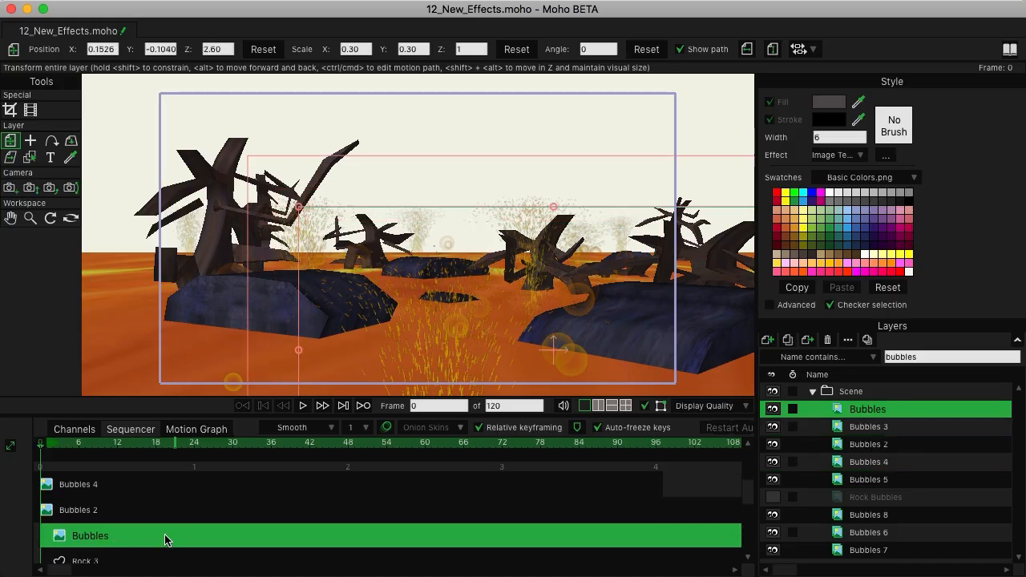
# Review the staggered bubbles on the channels timeline around frames 13 and 18, ending back at frame 0
pyautogui.click(66, 430)
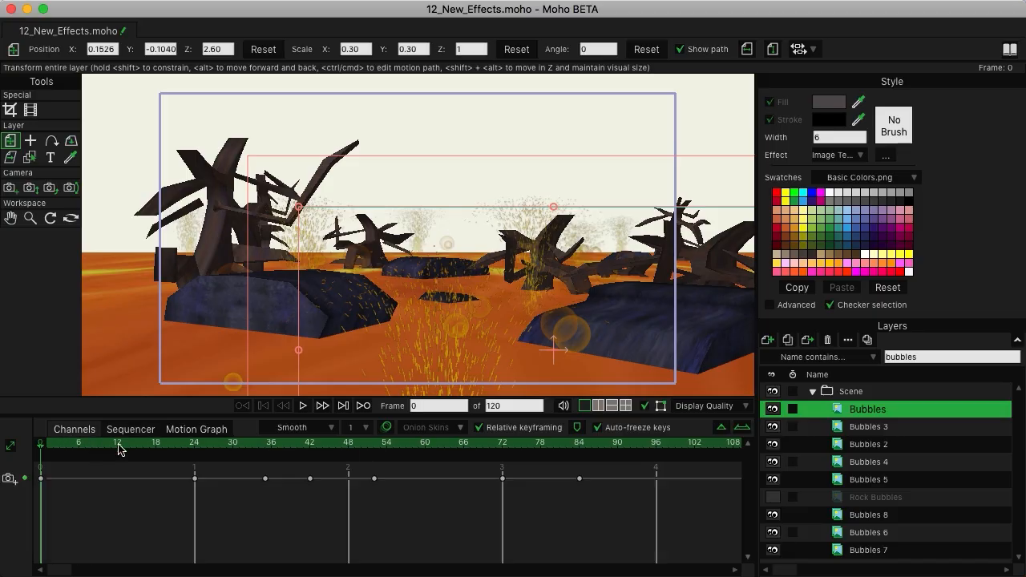
pyautogui.click(119, 445)
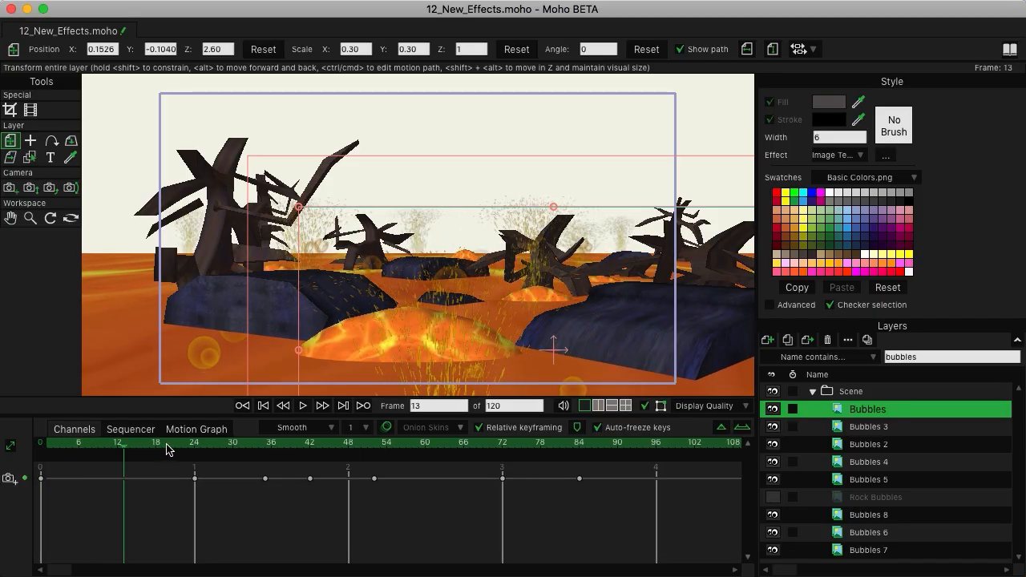
pyautogui.click(199, 447)
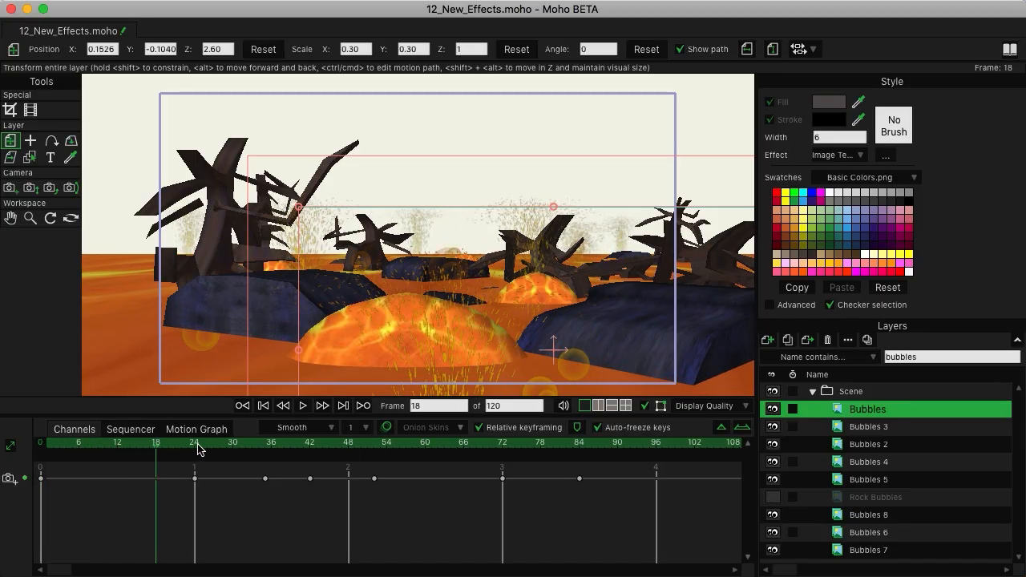
pyautogui.click(42, 447)
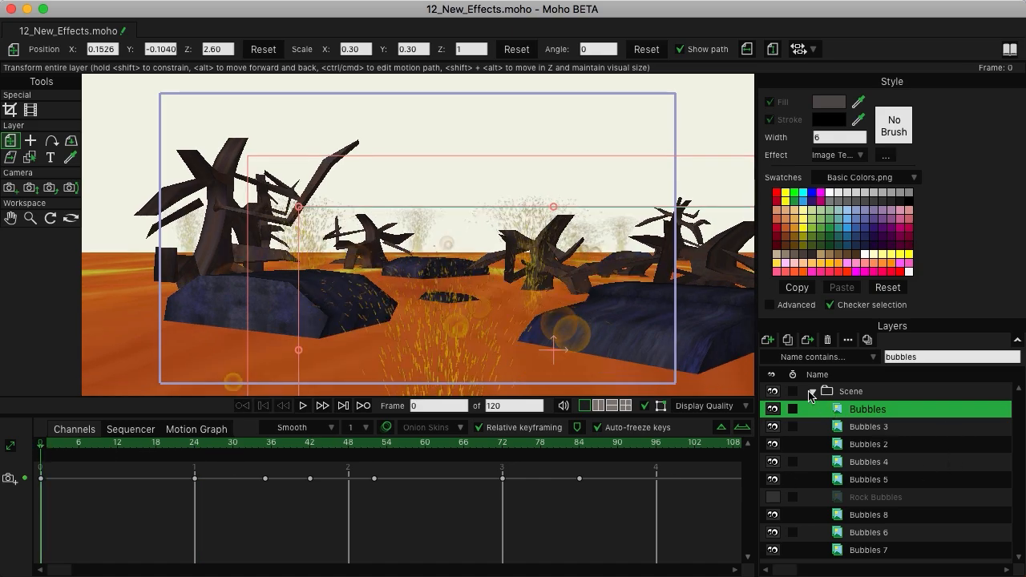
# Filter the layers by the name "rock bubbles" and make the Rock Bubbles layer visible and selected
pyautogui.doubleClick(918, 357)
pyautogui.write('ro')
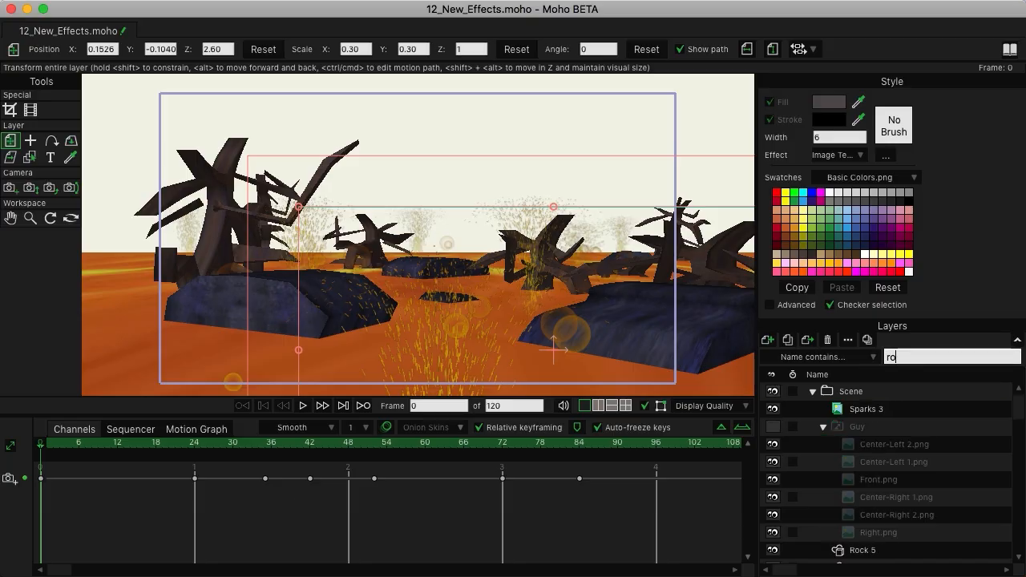
pyautogui.write('ck bubbles')
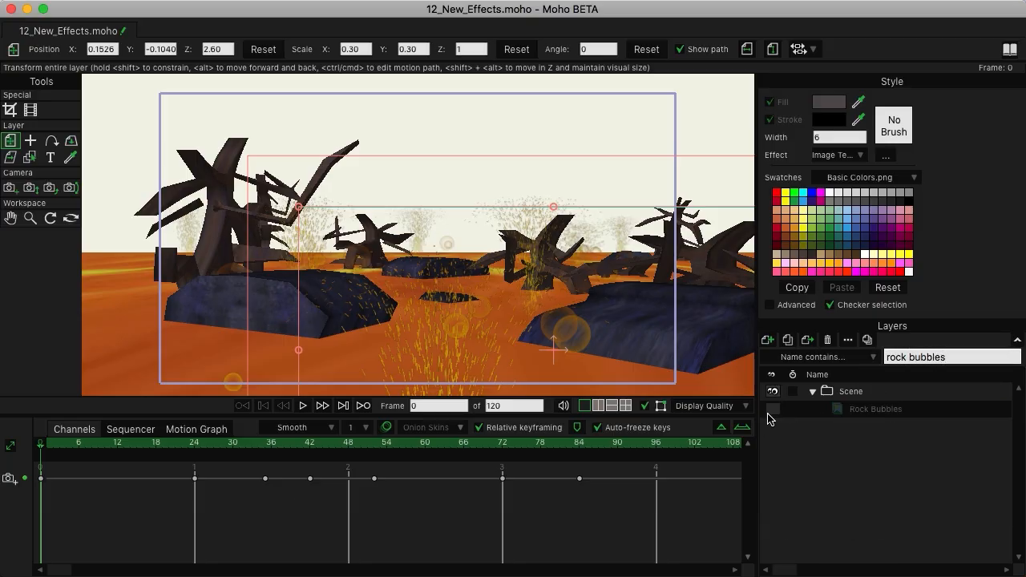
pyautogui.click(767, 412)
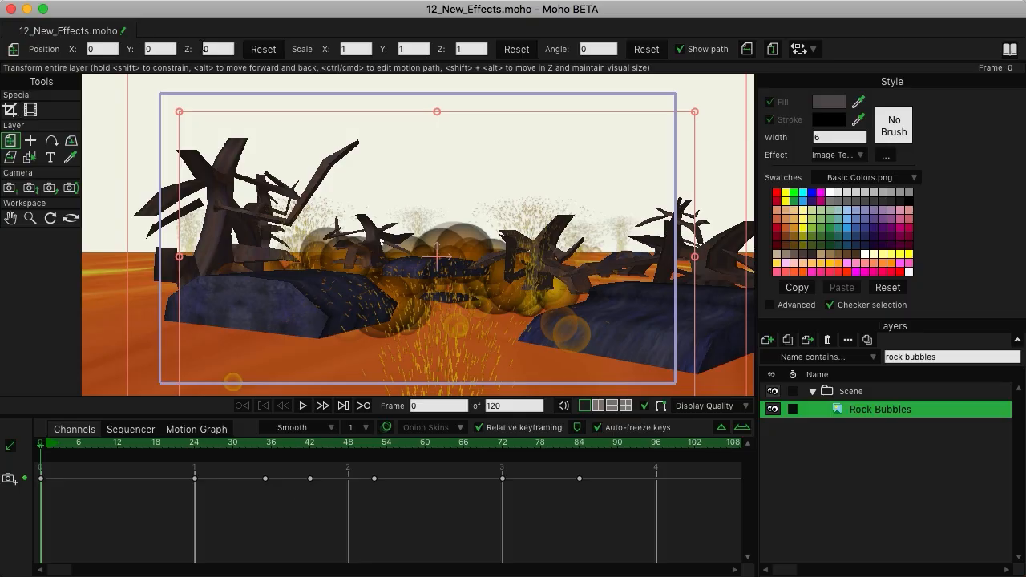
# Bring the Rock Bubbles layer forward to a Z position of 2.40
pyautogui.click(204, 49)
pyautogui.scroll(20, 209, 46)
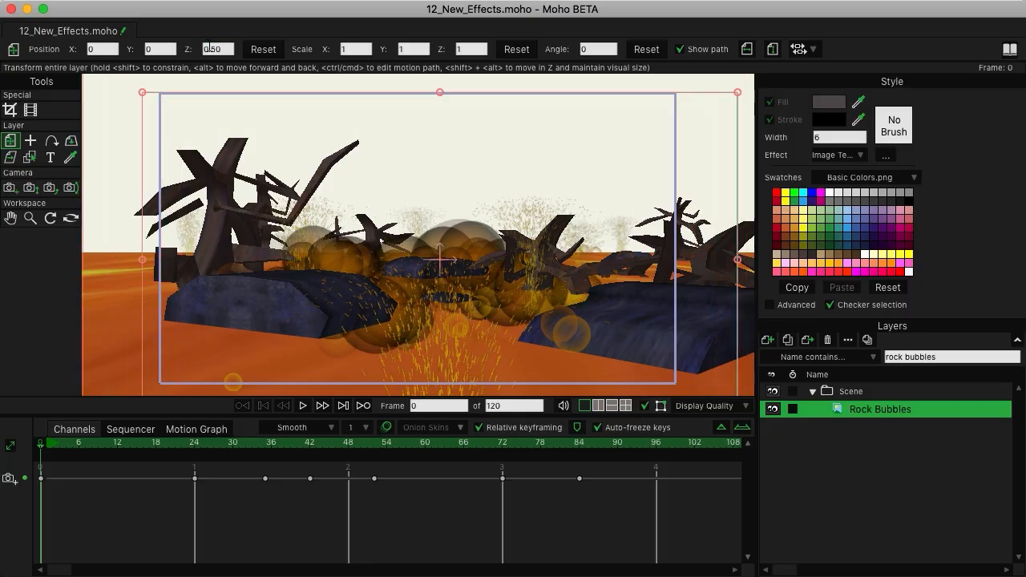
pyautogui.scroll(14, 206, 49)
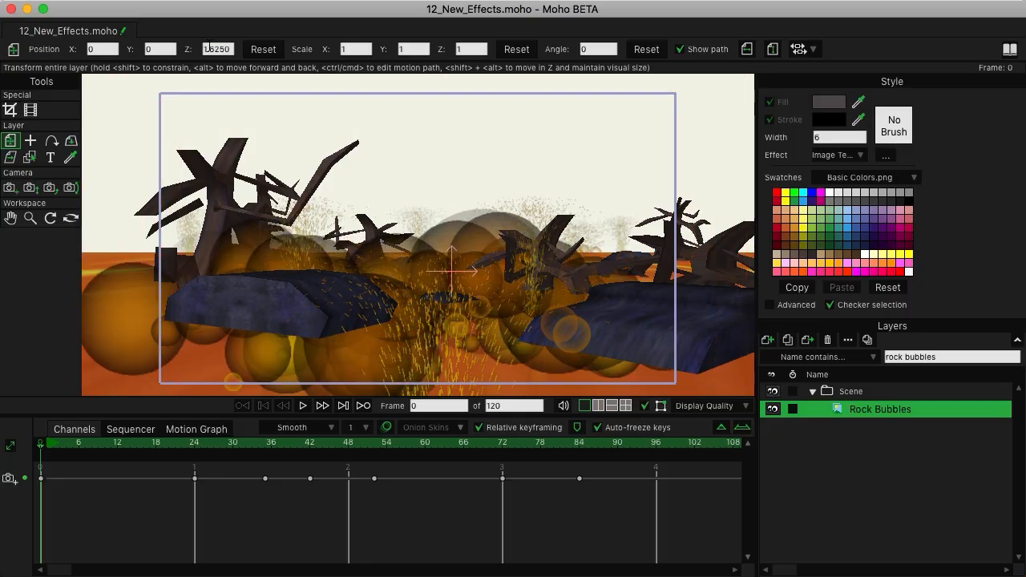
pyautogui.scroll(7, 206, 49)
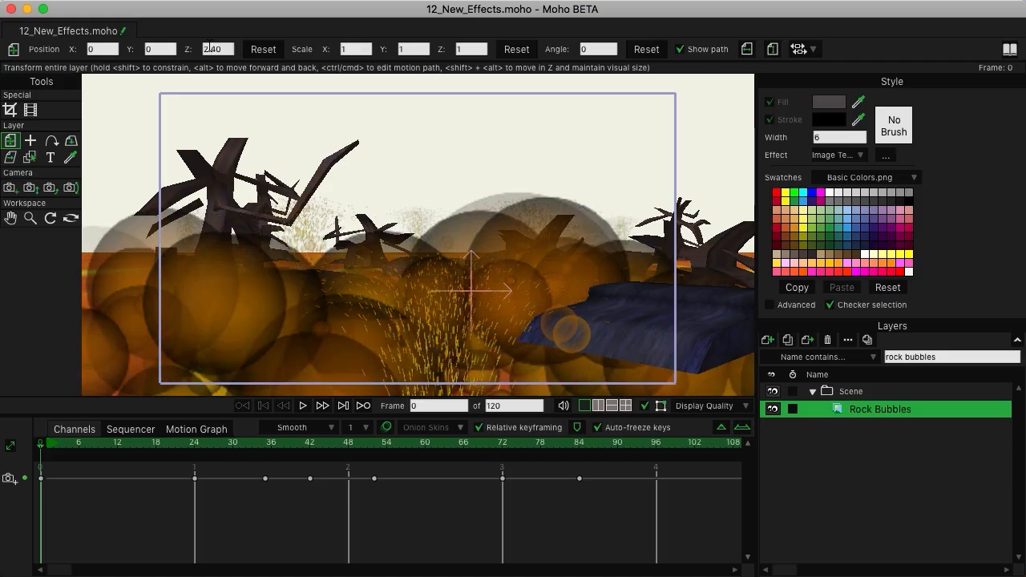
# Scale the Rock Bubbles layer to 0.3 in both X and Y
pyautogui.press('Tab')
pyautogui.press('Tab')
pyautogui.press('Tab')
pyautogui.write('0.3')
pyautogui.press('Return')
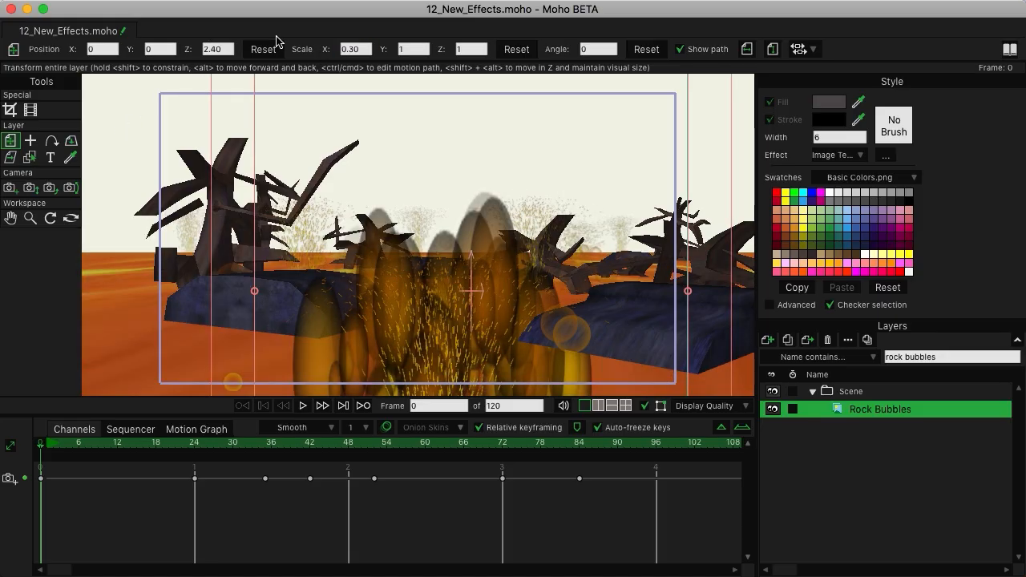
pyautogui.click(412, 49)
pyautogui.write('0.3')
pyautogui.press('Return')
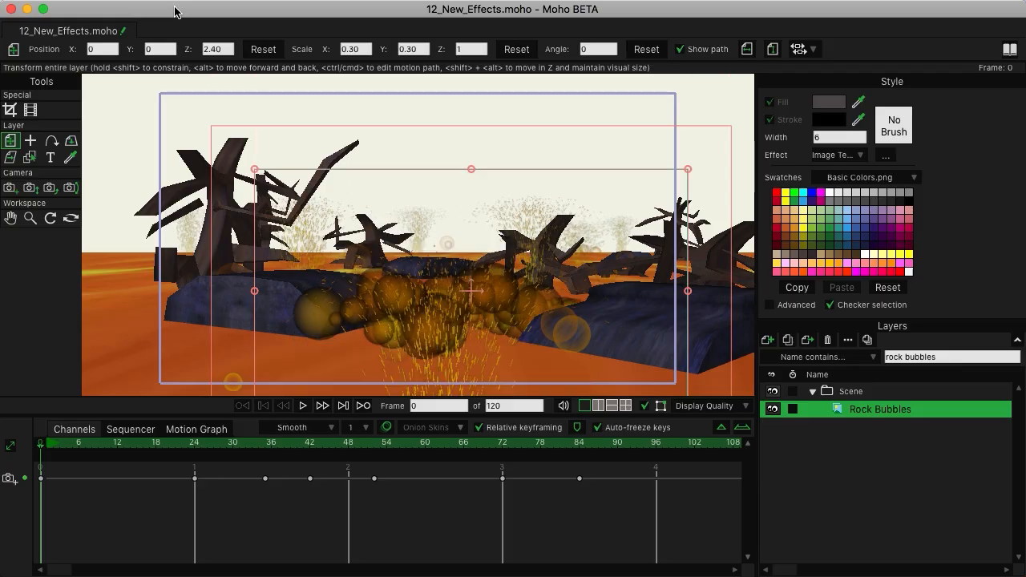
# Move the Rock Bubbles layer in front of the left foreground rock at about X -0.36, Y -0.04, Z 2.7250
pyautogui.moveTo(514, 292); pyautogui.dragTo(360, 297)
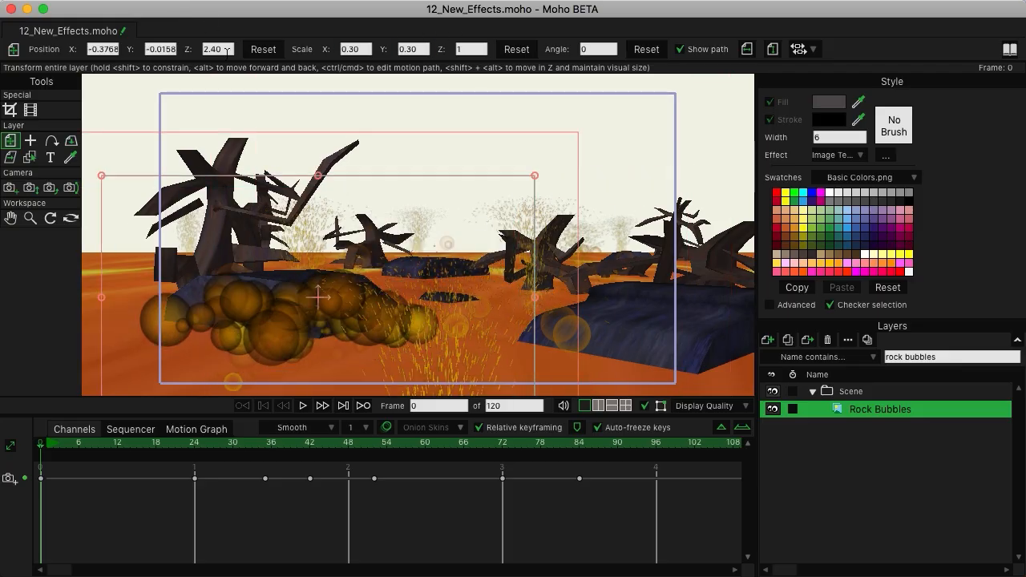
pyautogui.click(228, 51)
pyautogui.scroll(5, 228, 50)
pyautogui.scroll(-4, 229, 51)
pyautogui.scroll(5, 228, 51)
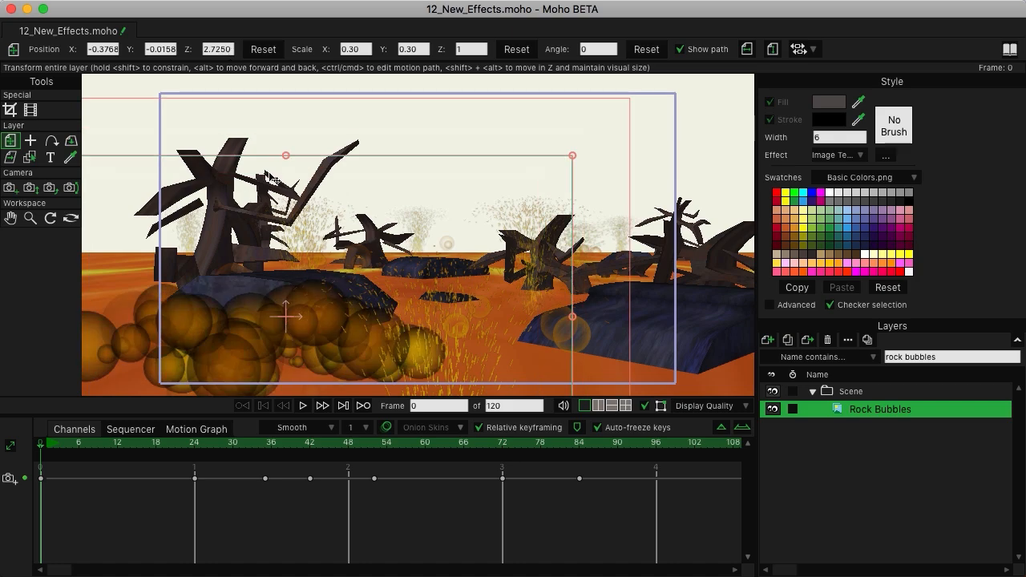
pyautogui.moveTo(305, 317); pyautogui.dragTo(314, 327)
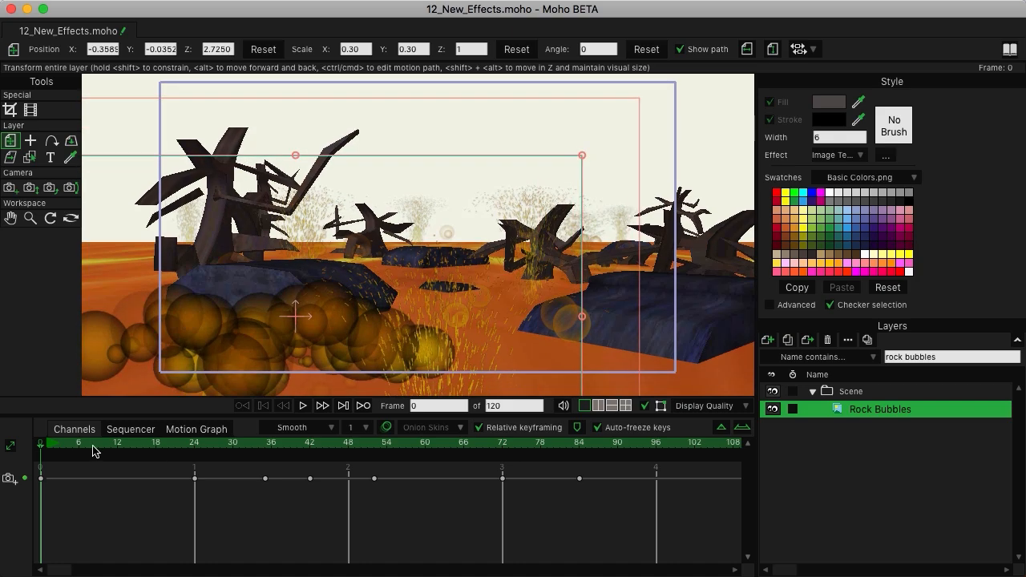
# Check how Rock Bubbles sits against the left rock between frames 13 and 34, ending back at frame 0
pyautogui.click(95, 450)
pyautogui.click(123, 449)
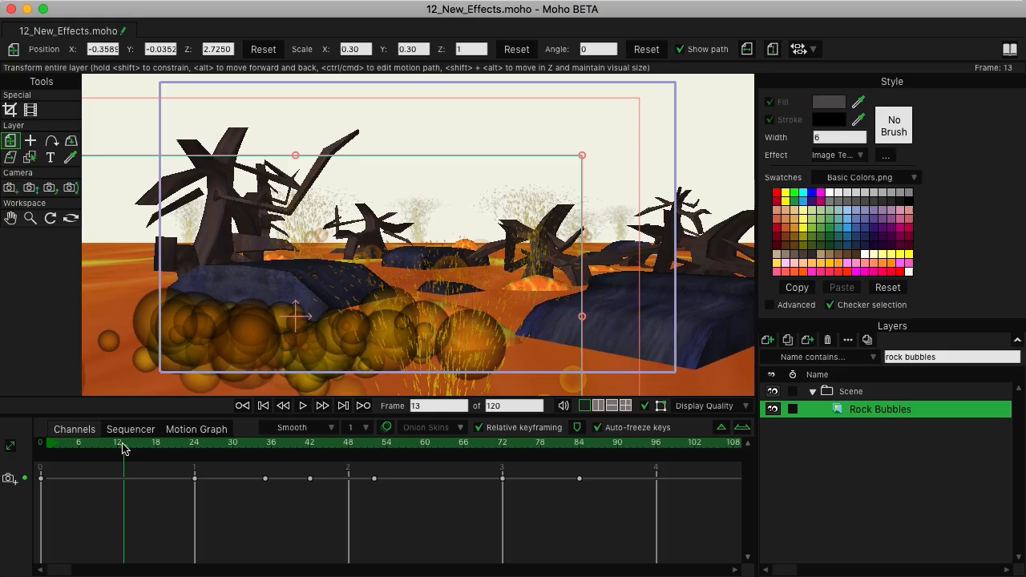
pyautogui.click(170, 449)
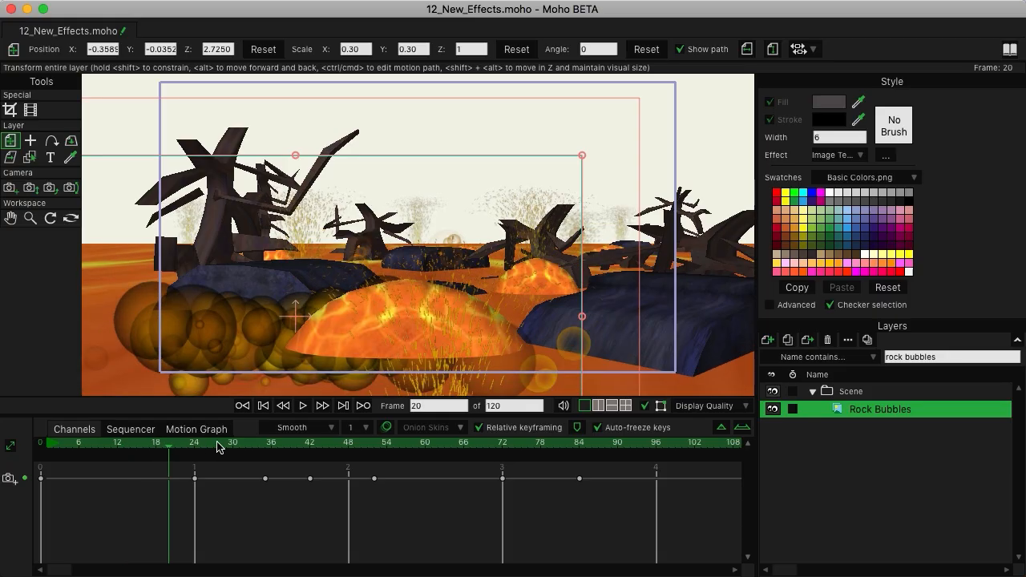
pyautogui.click(219, 447)
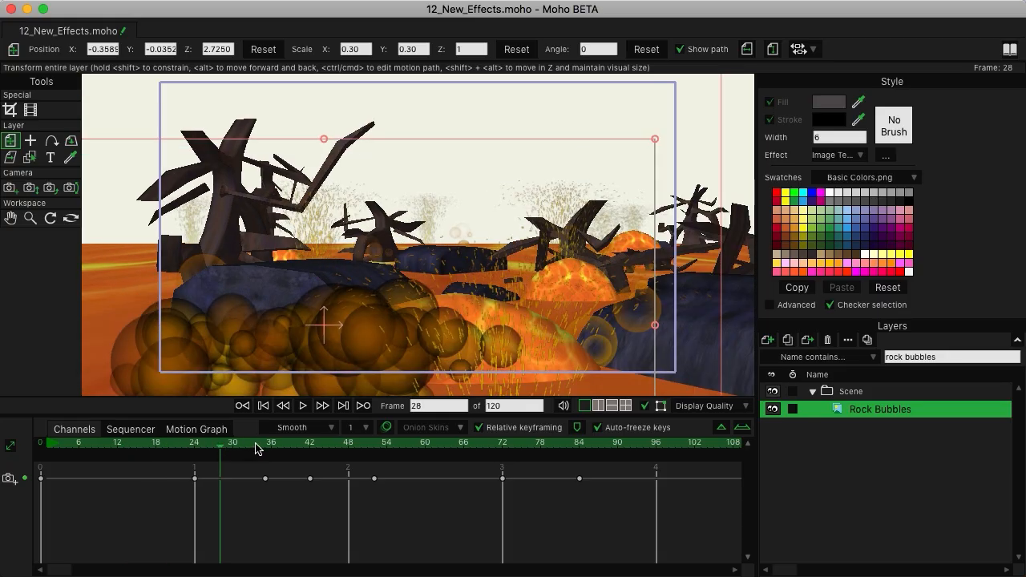
pyautogui.click(256, 448)
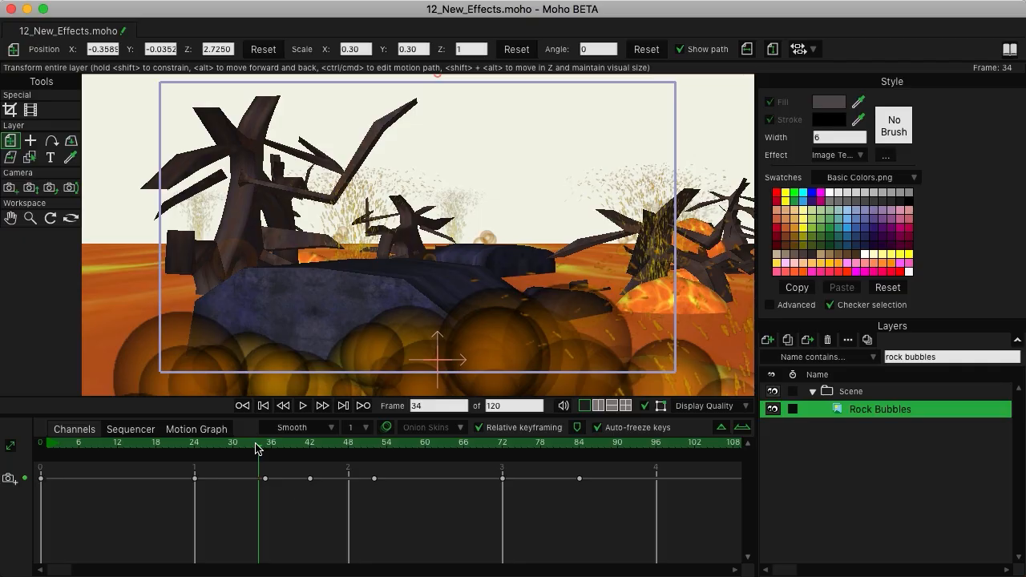
pyautogui.click(49, 447)
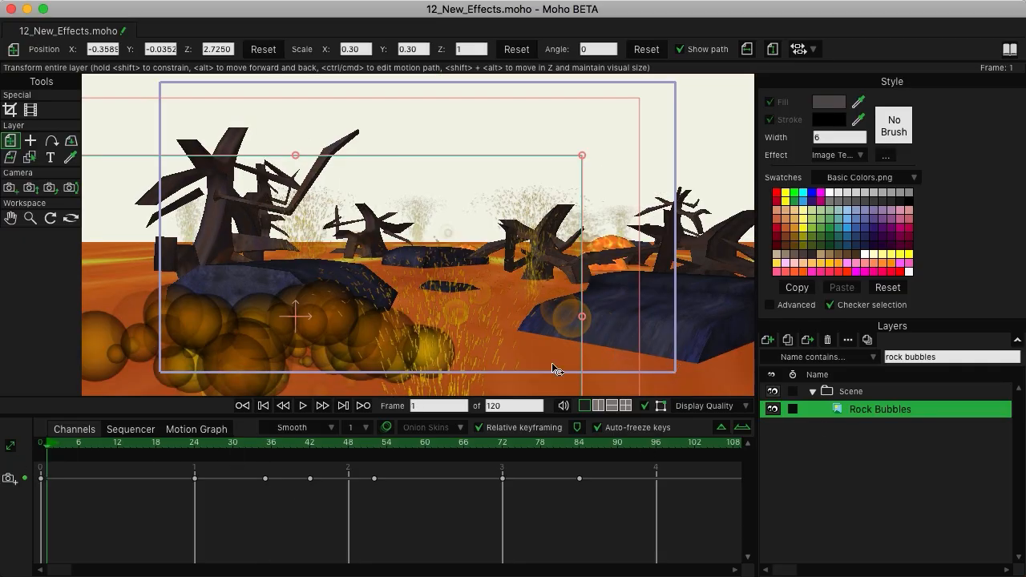
pyautogui.click(41, 446)
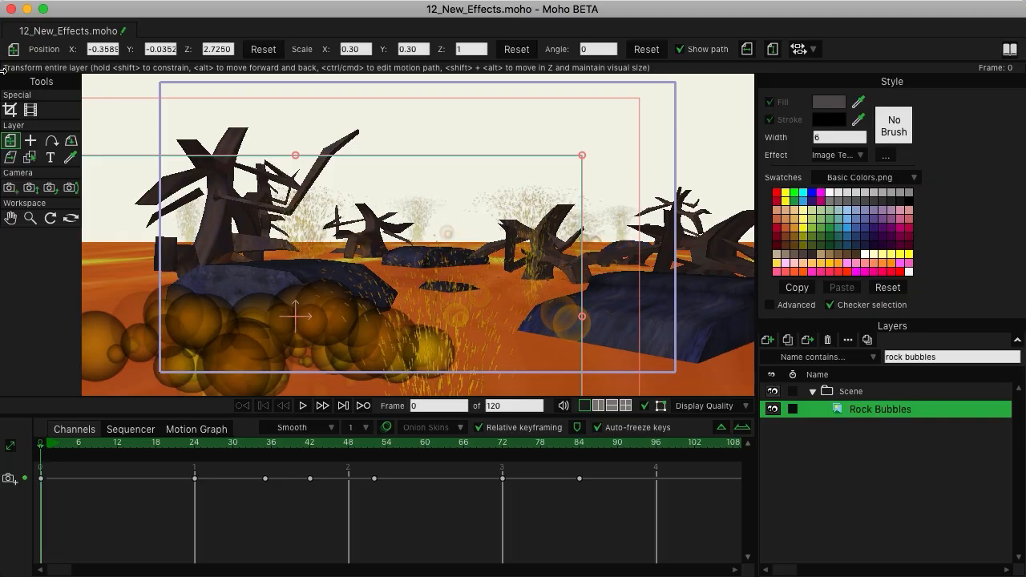
# Set the Z position of Rock Bubbles to 2.5 and shift the layer to about X -0.44, Y -0.04
pyautogui.doubleClick(229, 49)
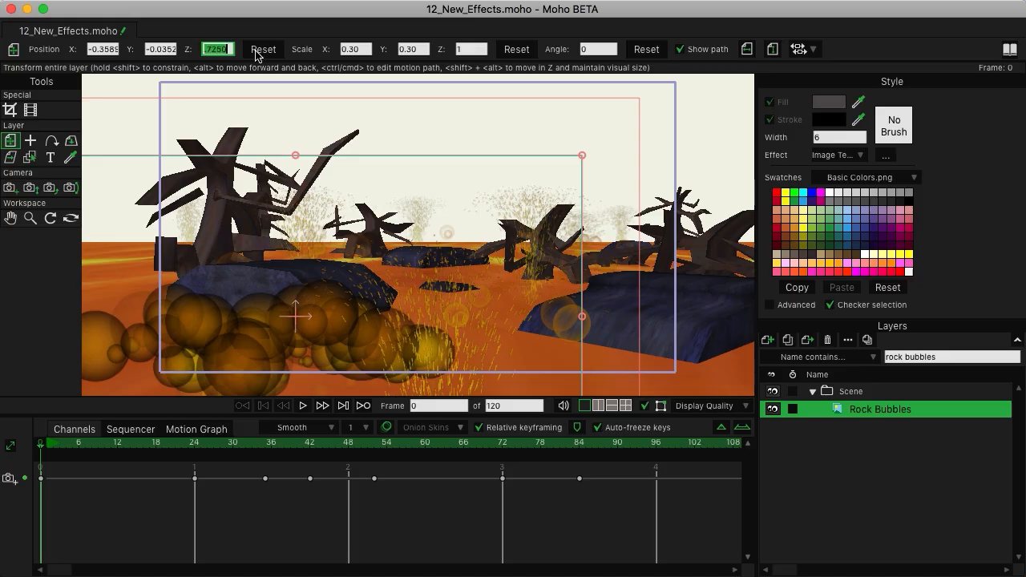
pyautogui.write('2.5')
pyautogui.press('Return')
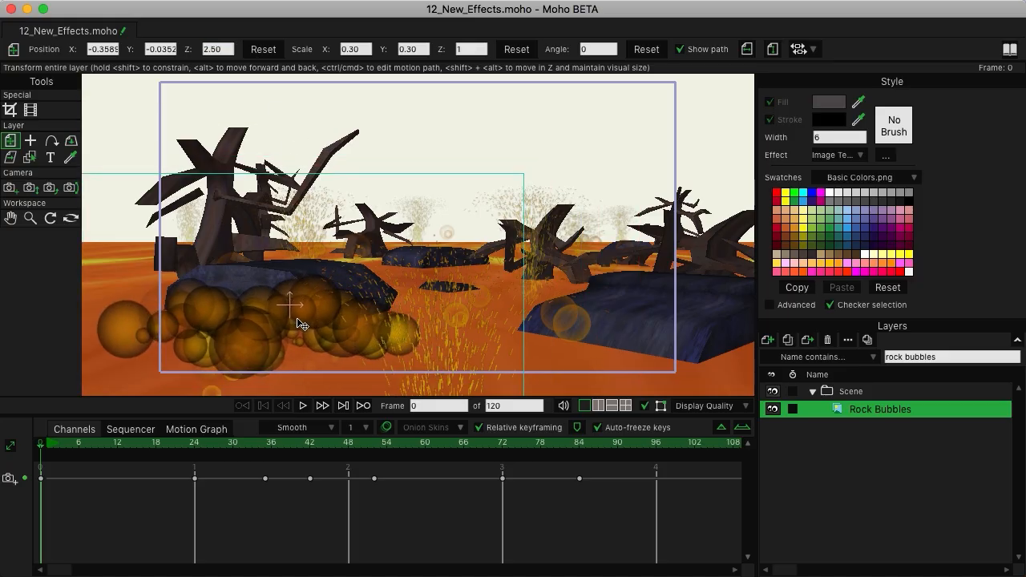
pyautogui.moveTo(298, 323); pyautogui.dragTo(291, 323)
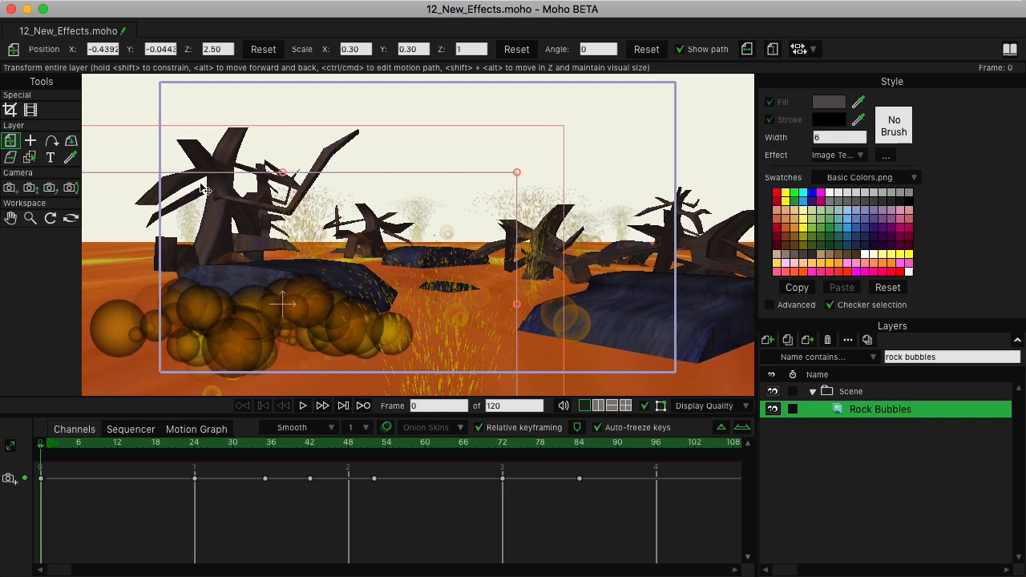
# Rotate the Rock Bubbles layer to about -12.44 in Y and check its fit against the left rock over the timeline, ending at frame 0
pyautogui.click(71, 140)
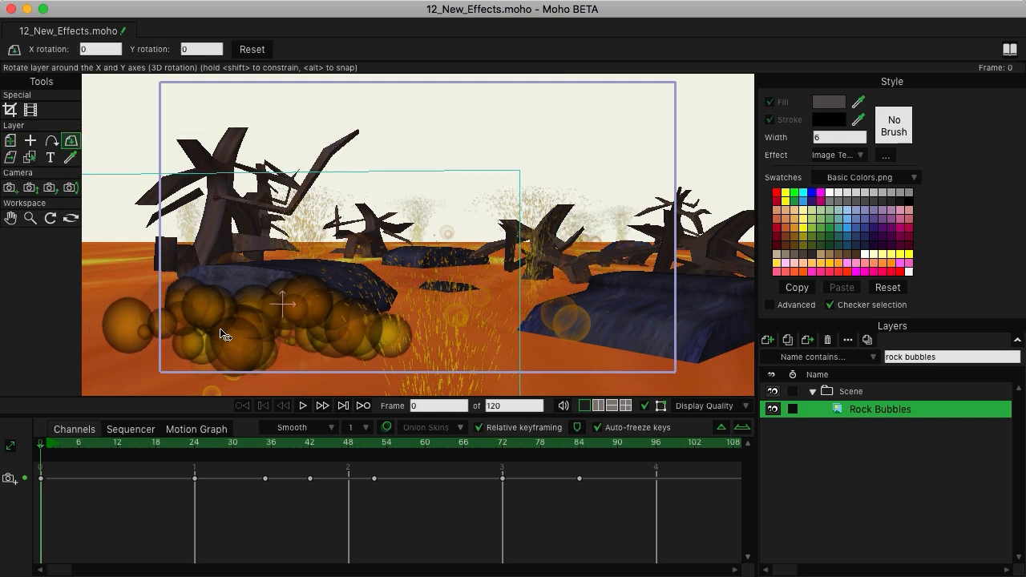
pyautogui.moveTo(222, 334); pyautogui.dragTo(200, 335)
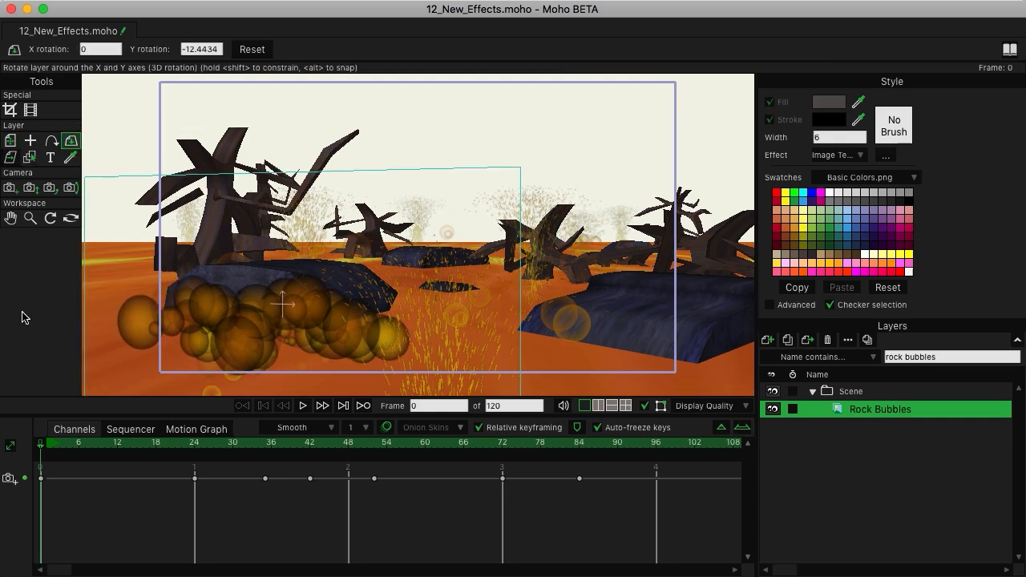
pyautogui.click(136, 444)
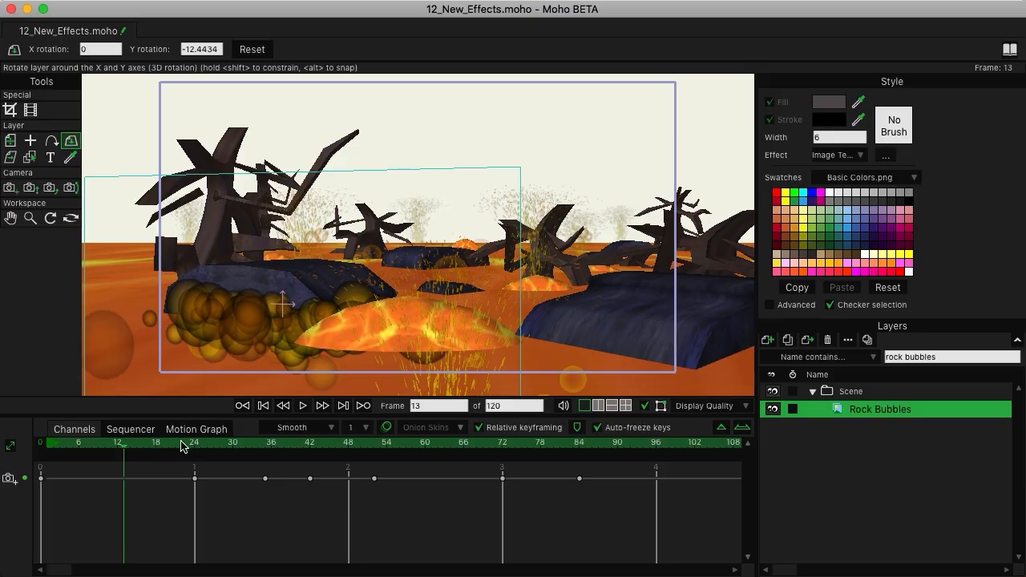
pyautogui.moveTo(267, 439); pyautogui.dragTo(421, 444)
pyautogui.click(46, 446)
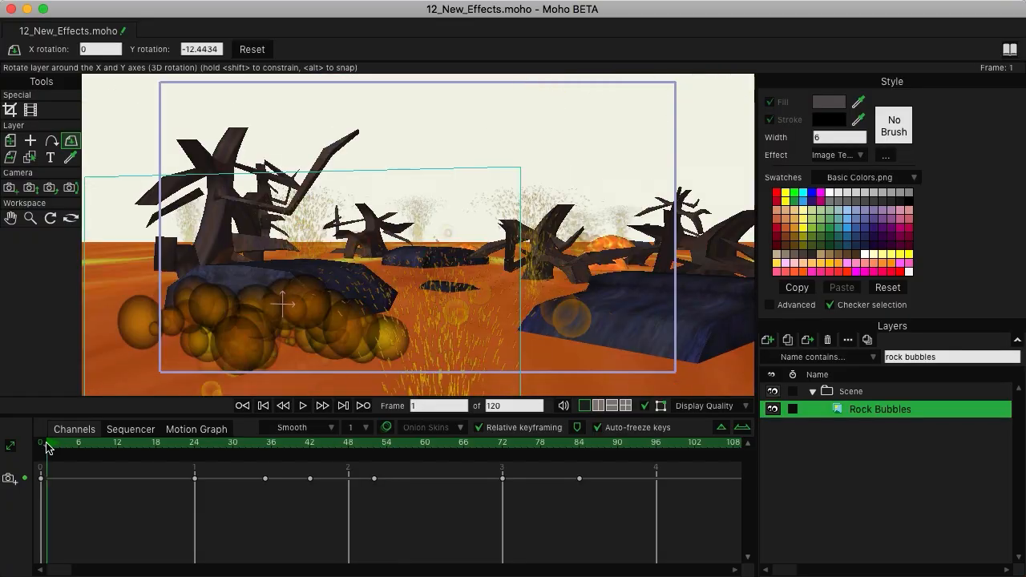
pyautogui.click(42, 446)
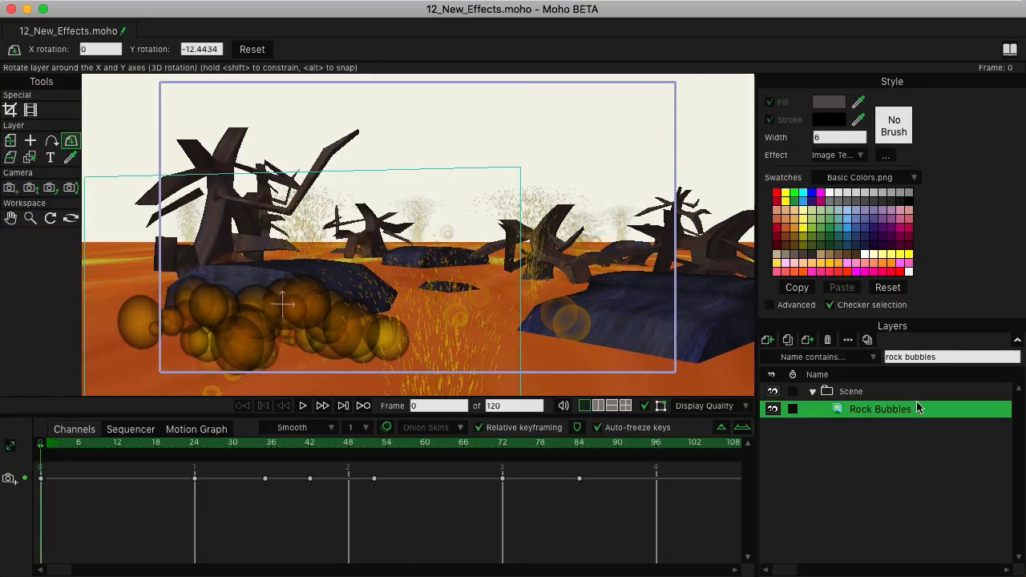
# Duplicate Rock Bubbles and place the copy in front of the right foreground rock at about X 0.46, Y -0.05, Z 2.7750
pyautogui.click(787, 339)
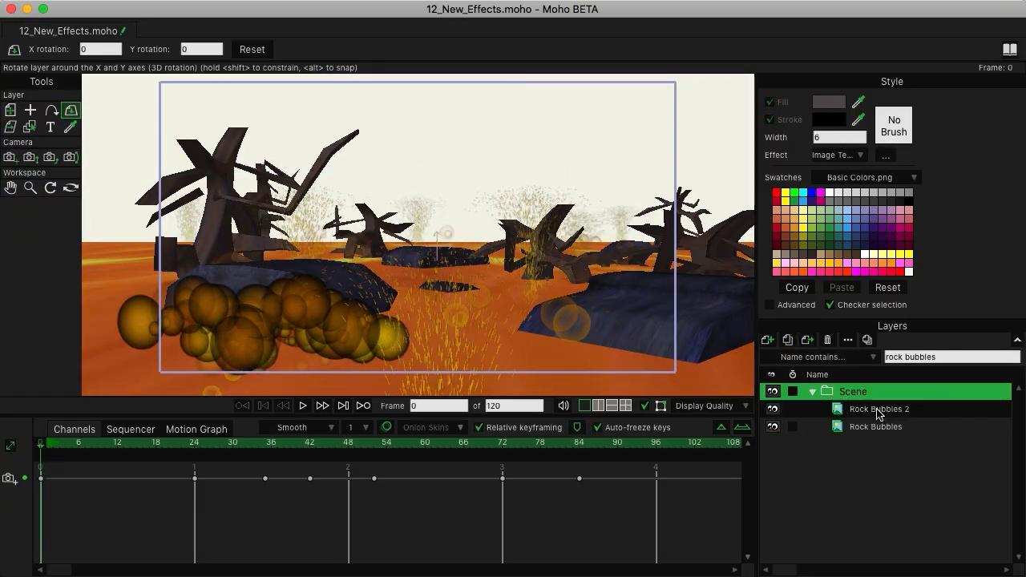
pyautogui.click(10, 140)
pyautogui.moveTo(243, 336); pyautogui.dragTo(636, 364)
pyautogui.click(221, 48)
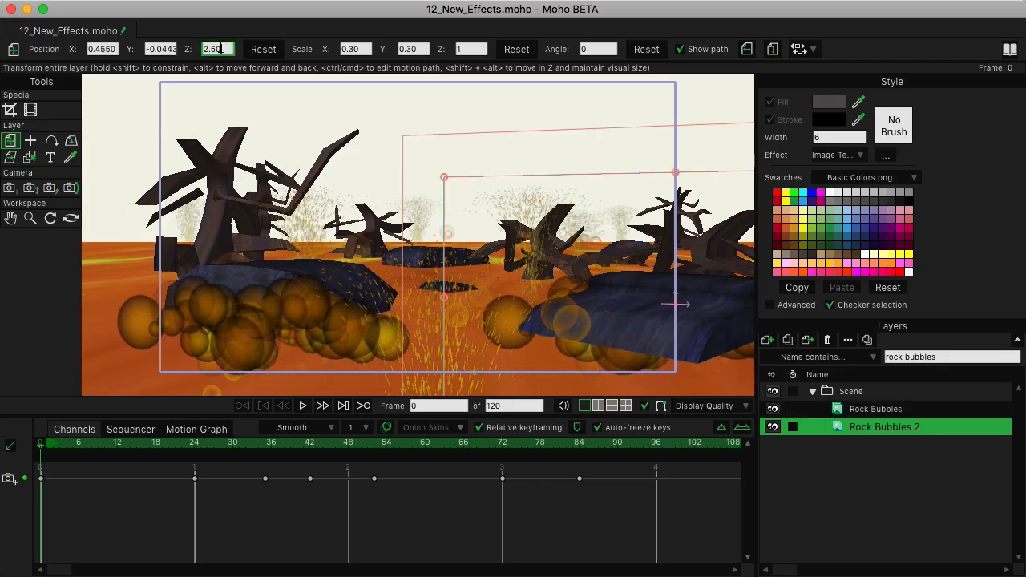
pyautogui.scroll(5, 221, 48)
pyautogui.moveTo(582, 339); pyautogui.dragTo(584, 339)
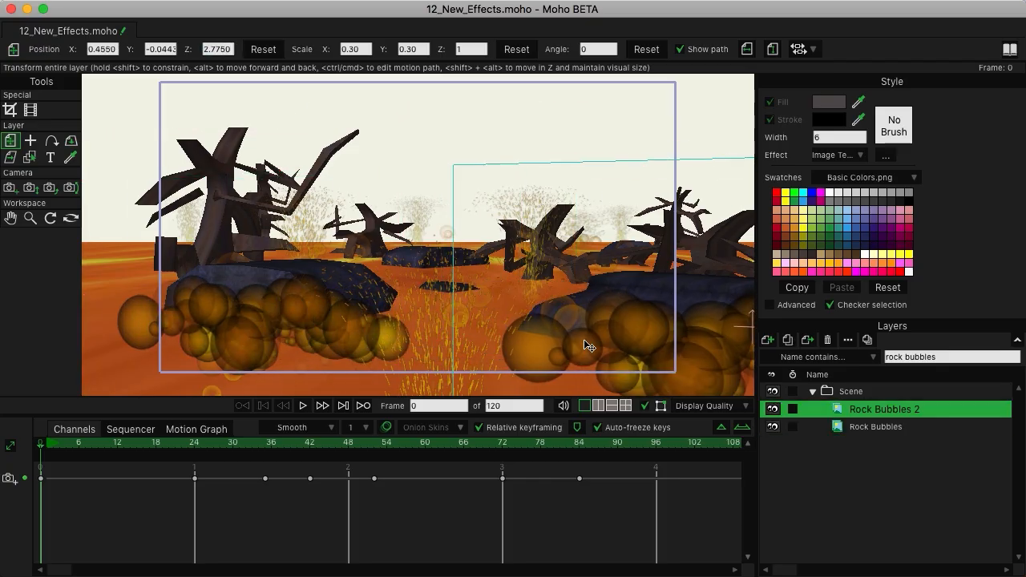
# Duplicate Rock Bubbles 2 and move the copy back to the distant middle rock at about X 0.02, Y 0.01, Z 1.0750
pyautogui.click(788, 340)
pyautogui.click(221, 50)
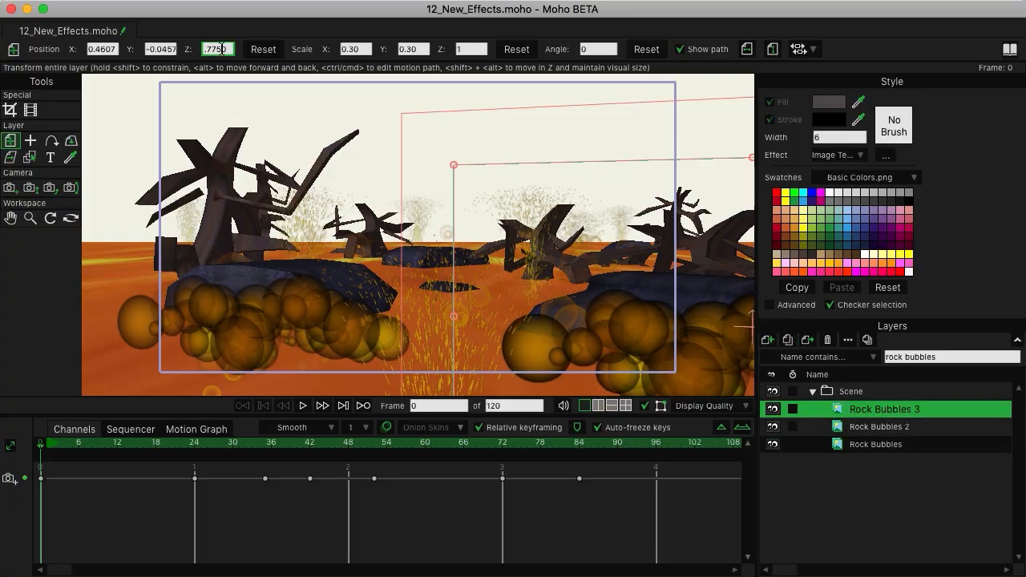
pyautogui.scroll(5, 221, 49)
pyautogui.scroll(-16, 221, 49)
pyautogui.scroll(-10, 221, 50)
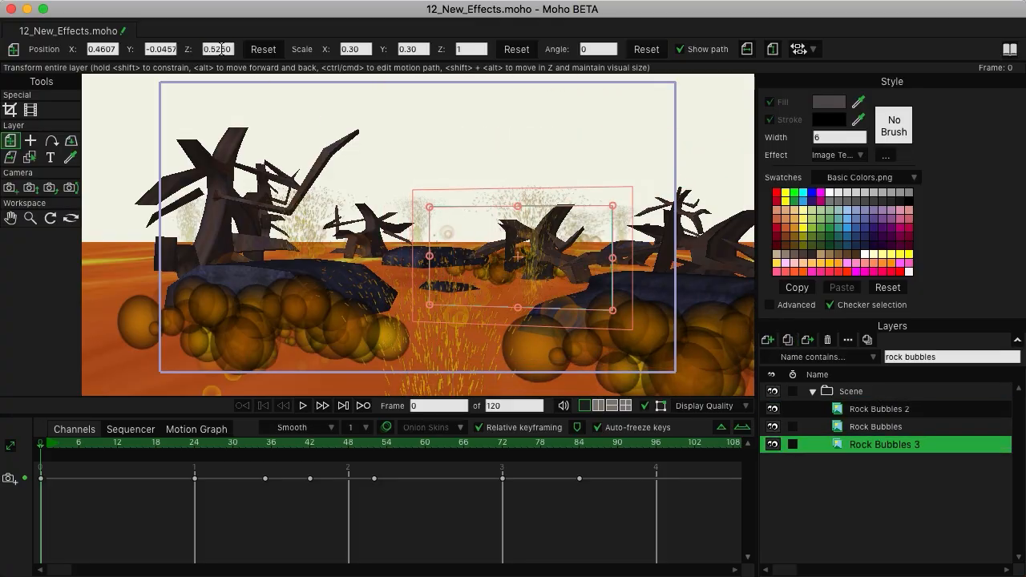
pyautogui.moveTo(481, 271); pyautogui.dragTo(391, 261)
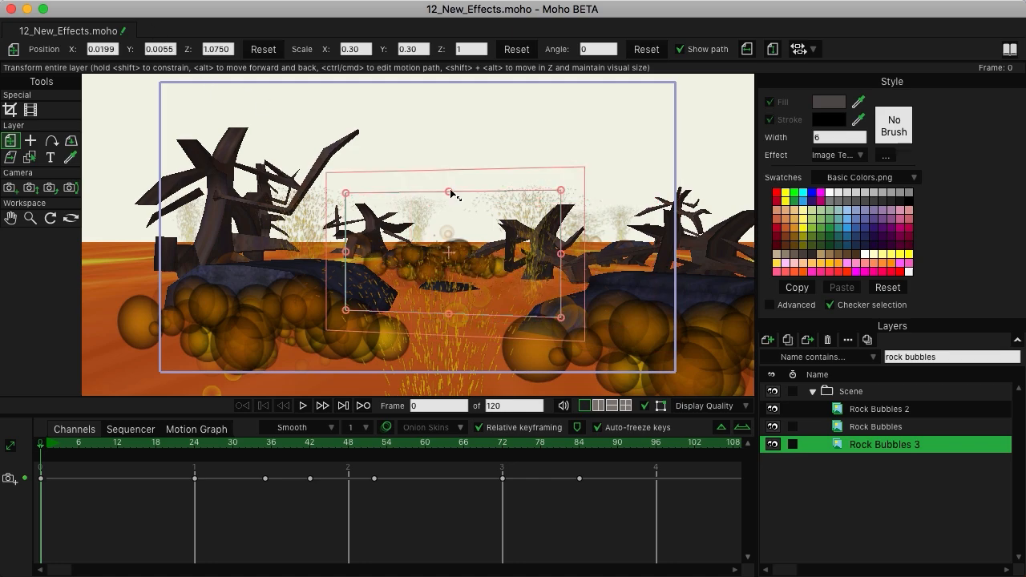
# Shrink Rock Bubbles 3 to a scale of about X 0.25, Y 0.14 and align it along the middle rock's base at about X 0.00, Y -0.03
pyautogui.moveTo(451, 192); pyautogui.dragTo(450, 231)
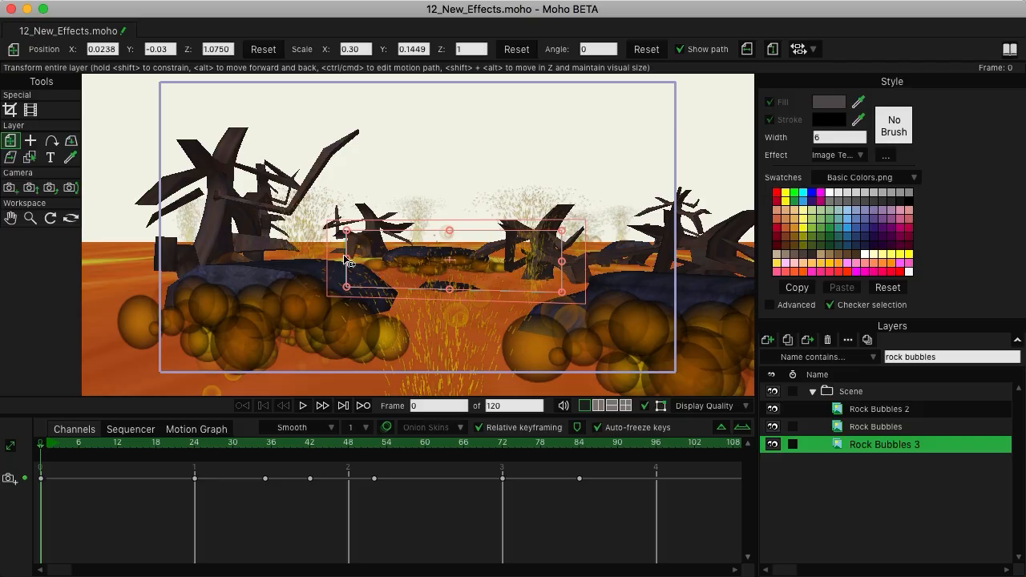
pyautogui.moveTo(346, 258); pyautogui.dragTo(361, 258)
pyautogui.moveTo(440, 272); pyautogui.dragTo(436, 272)
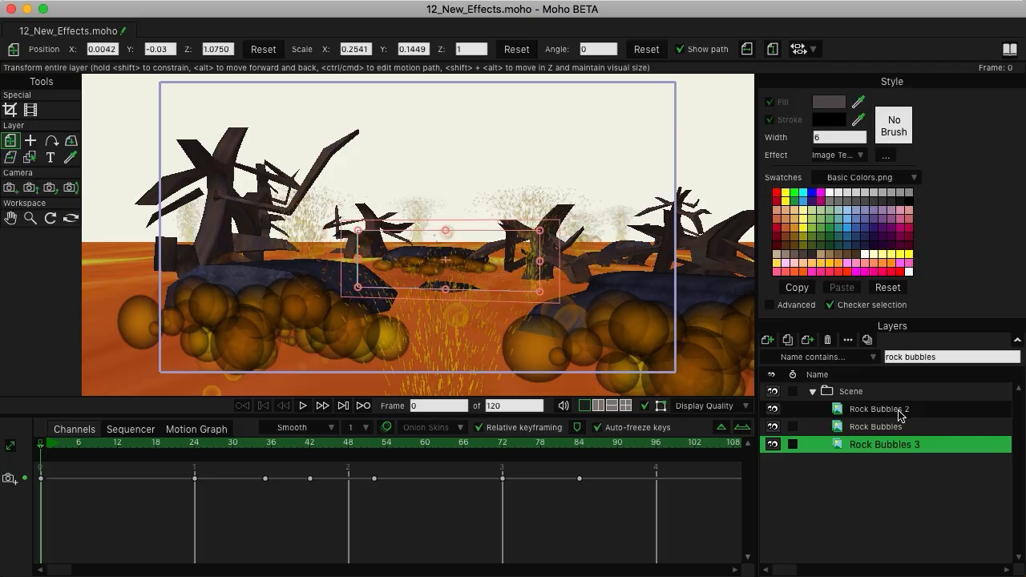
# Duplicate Rock Bubbles 3 and bring the copy forward to about X 0.25, Z 1.9250, near the middle-right tree
pyautogui.click(788, 343)
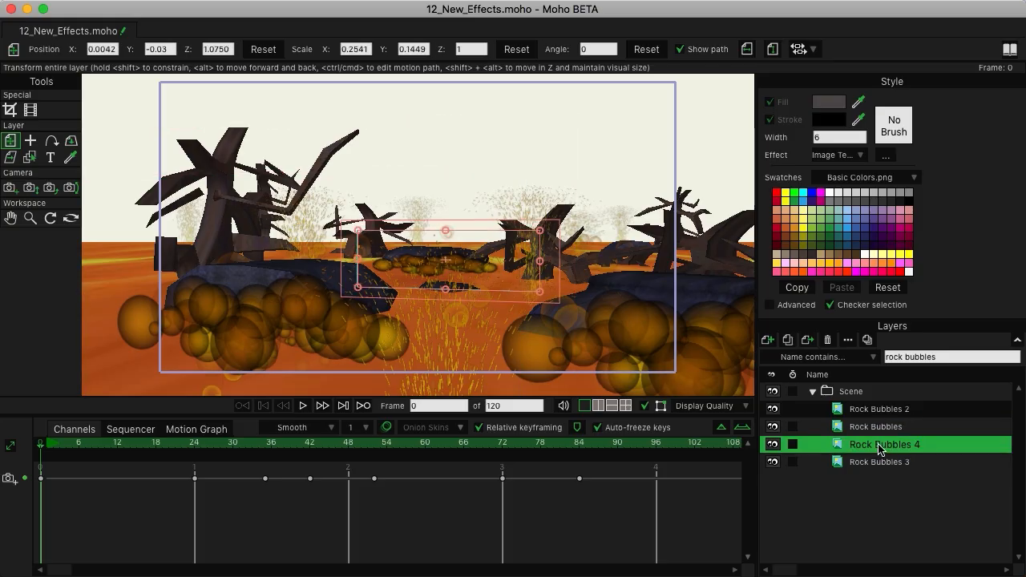
pyautogui.click(220, 49)
pyautogui.write('1.65')
pyautogui.press('Return')
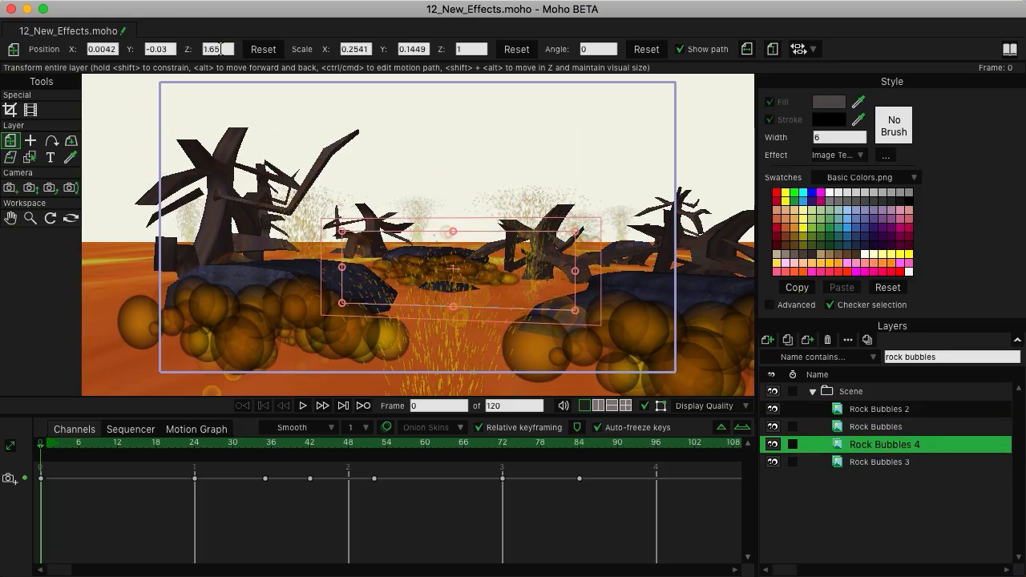
pyautogui.click(103, 49)
pyautogui.write('0.25')
pyautogui.press('Return')
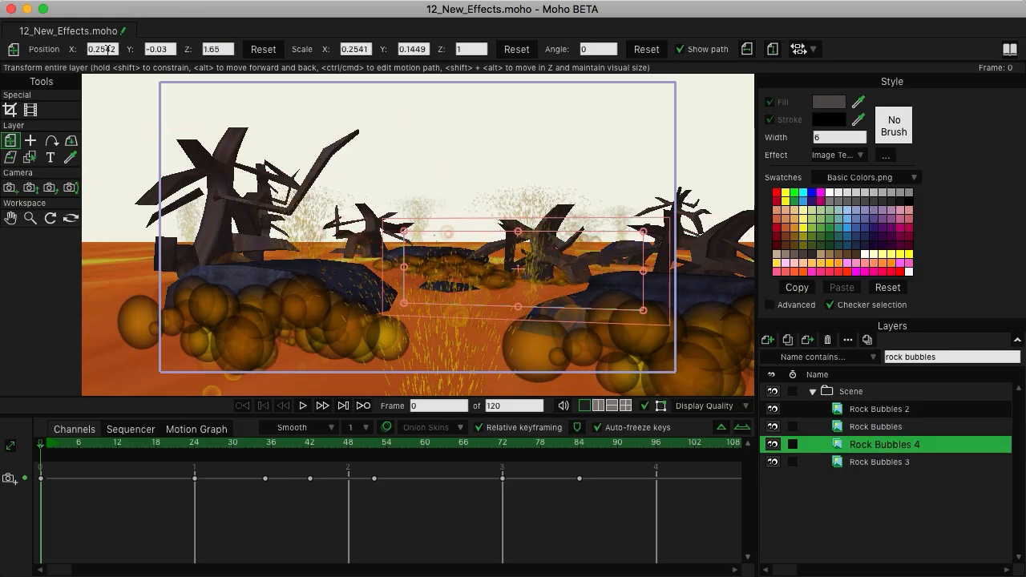
pyautogui.scroll(3, 223, 49)
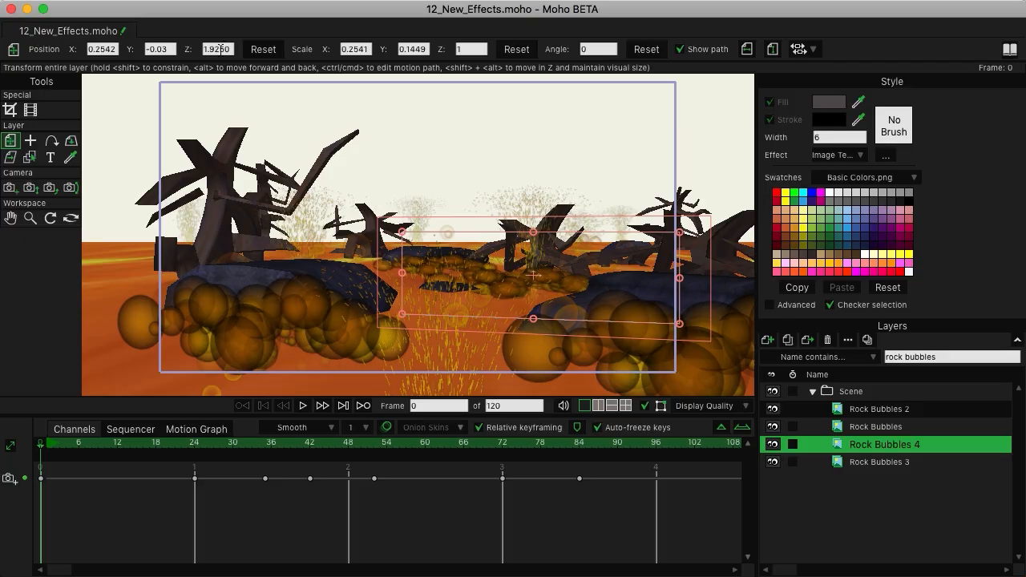
# Shrink Rock Bubbles 4 to about X 0.10, Y 0.09, fit it under the tree at about X 0.29, Y -0.04, and check it through frame 19
pyautogui.moveTo(402, 274); pyautogui.dragTo(531, 287)
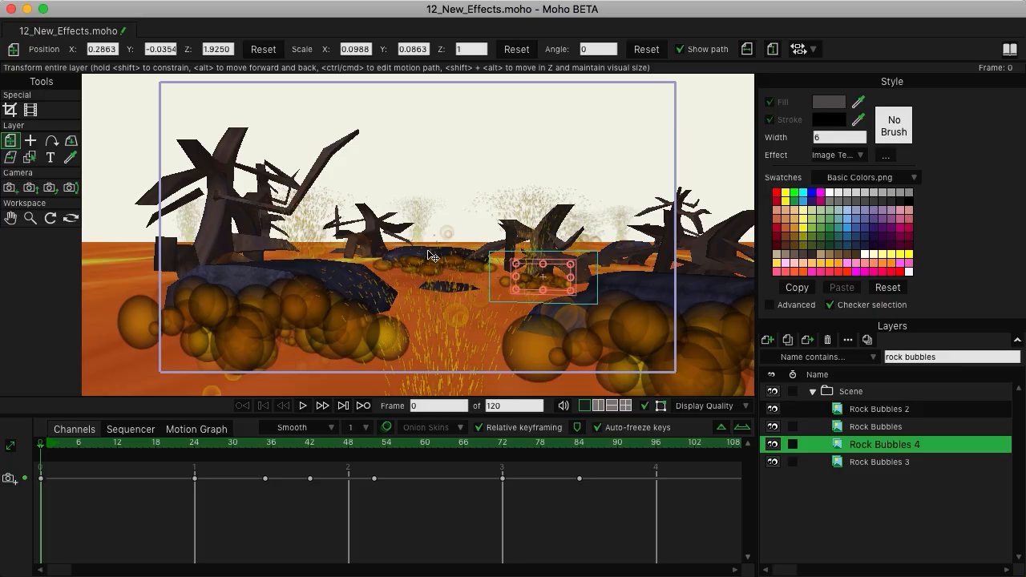
pyautogui.click(155, 446)
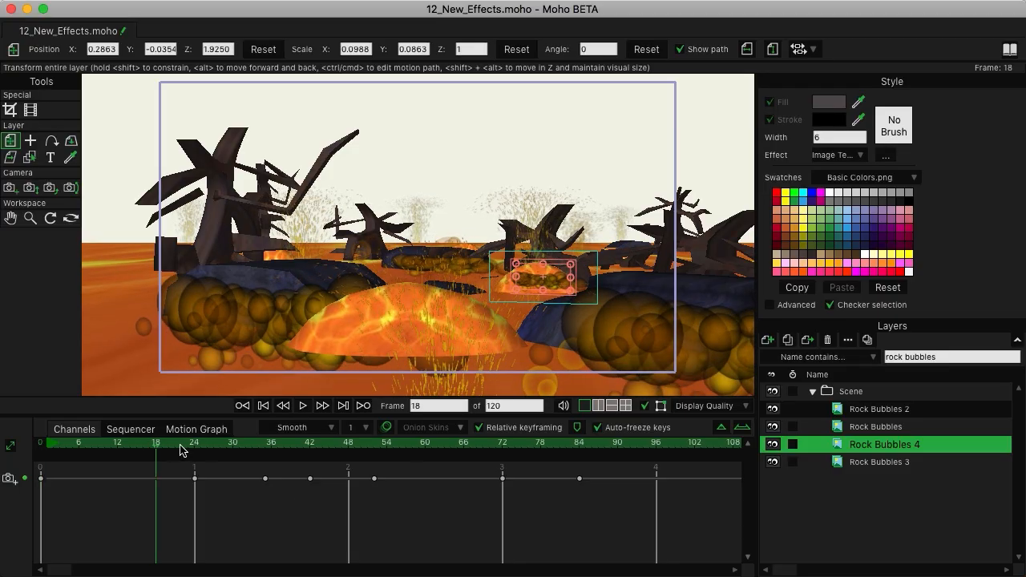
pyautogui.click(182, 445)
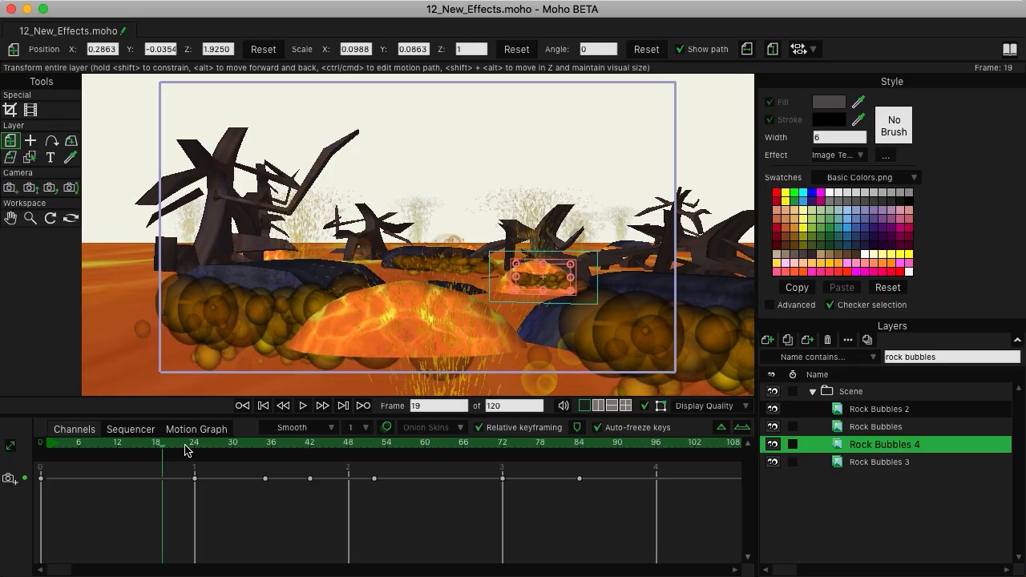
pyautogui.click(85, 446)
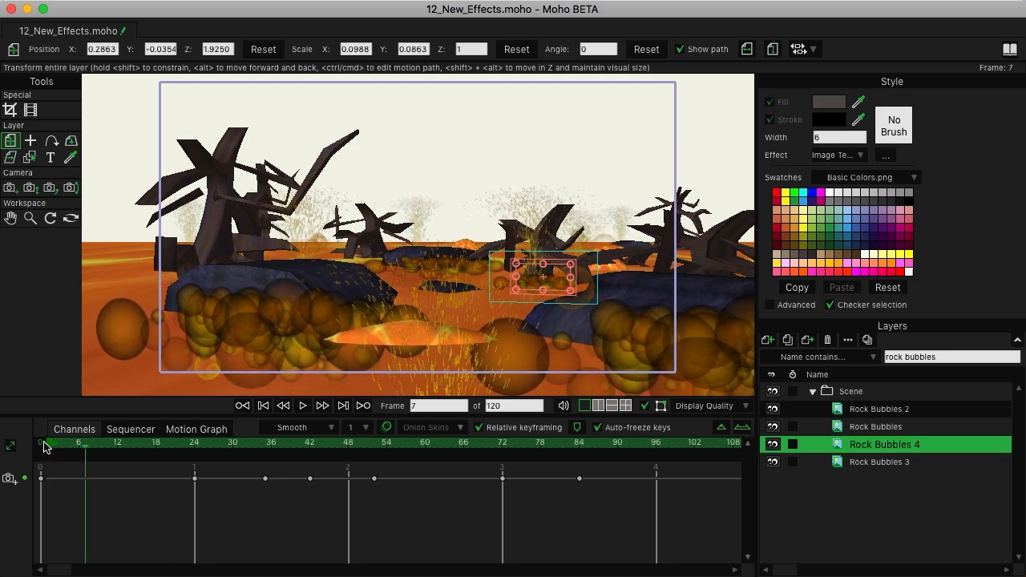
pyautogui.click(44, 446)
# Widen Rock Bubbles 3 to an X scale of about 0.30 and shift it to about X -0.01, Y -0.04 along the distant rock
pyautogui.click(883, 428)
pyautogui.click(891, 411)
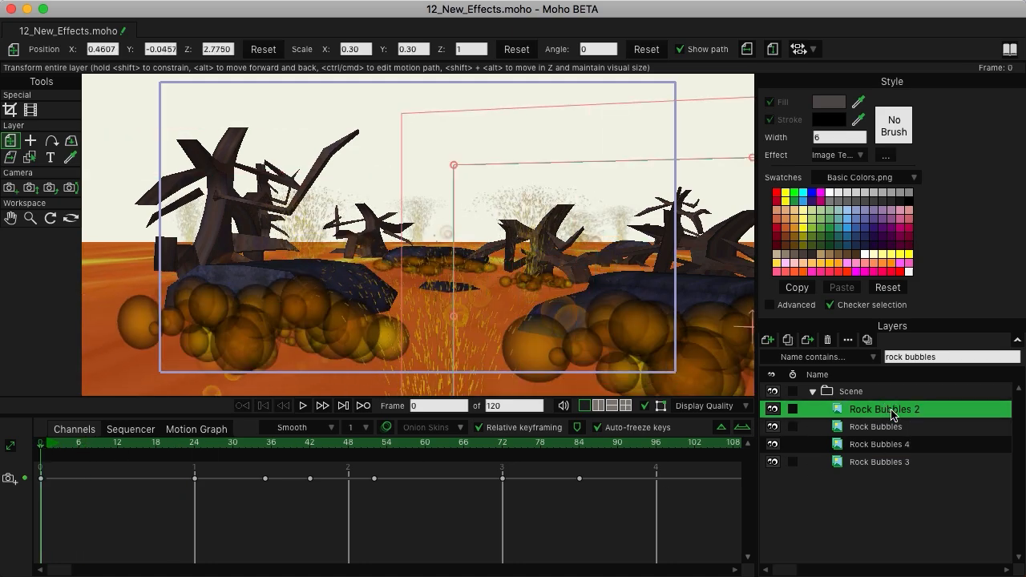
pyautogui.click(886, 463)
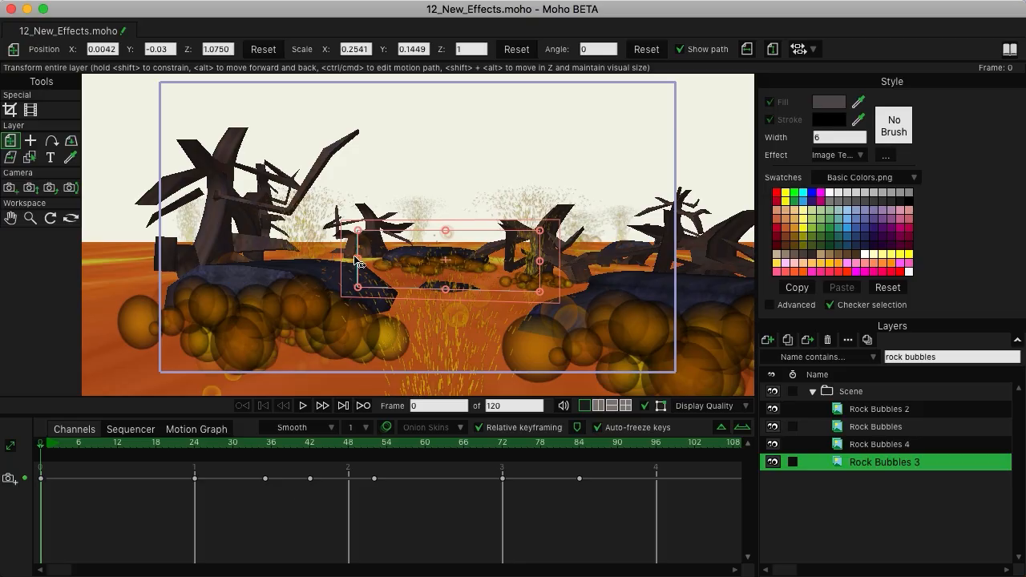
pyautogui.moveTo(356, 261); pyautogui.dragTo(335, 279)
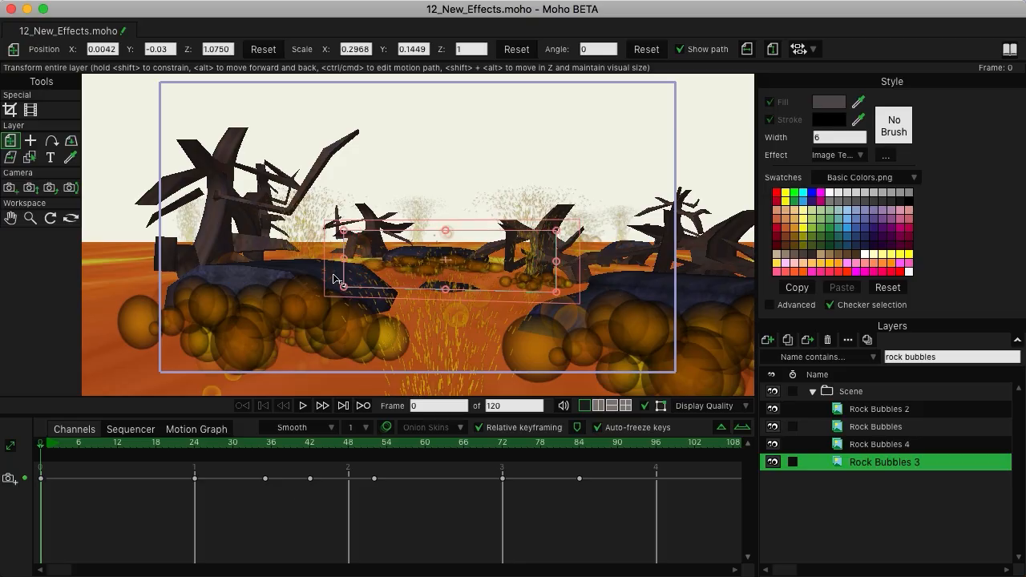
pyautogui.click(161, 443)
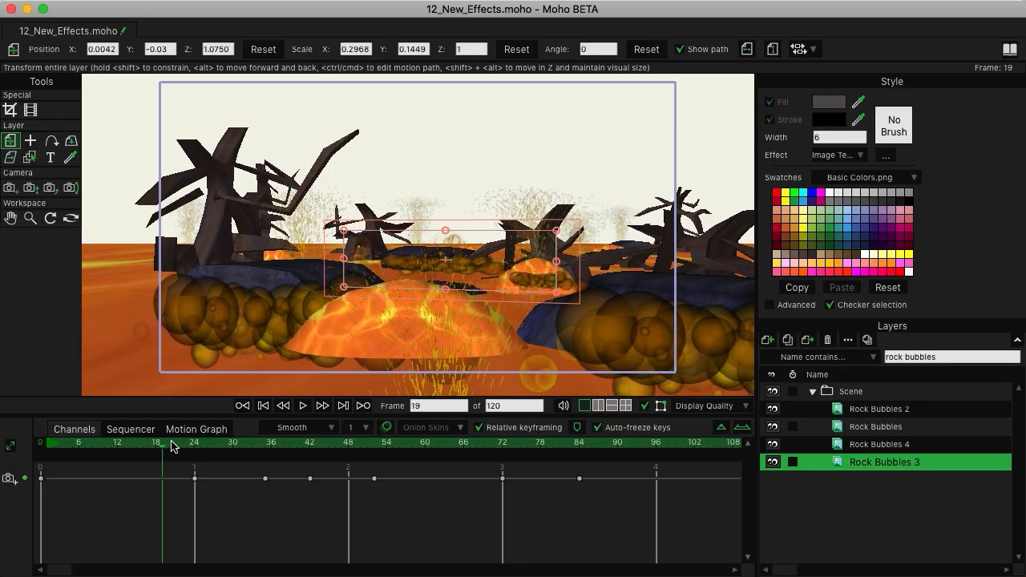
pyautogui.moveTo(171, 441); pyautogui.dragTo(4, 442)
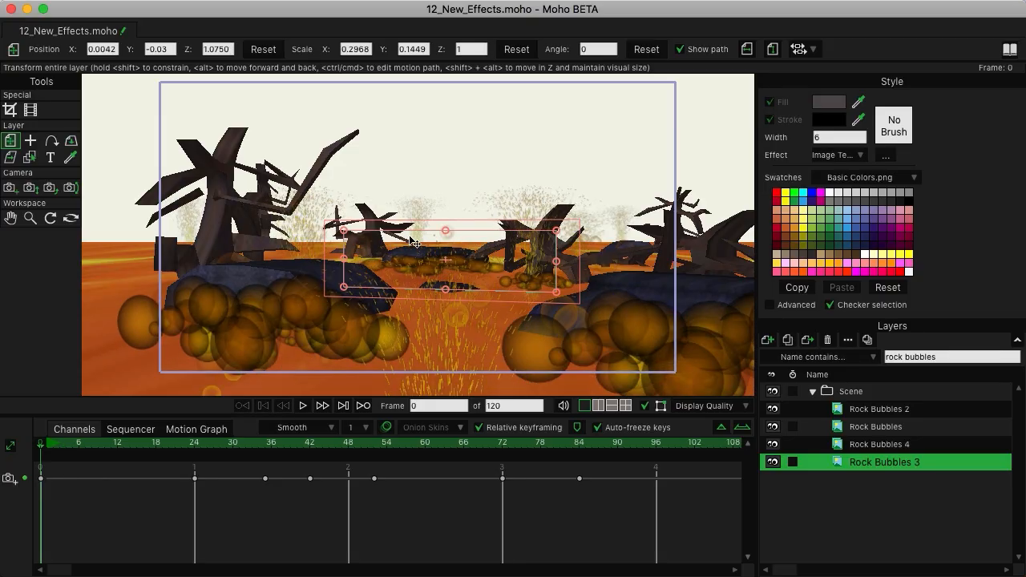
pyautogui.moveTo(431, 271); pyautogui.dragTo(428, 274)
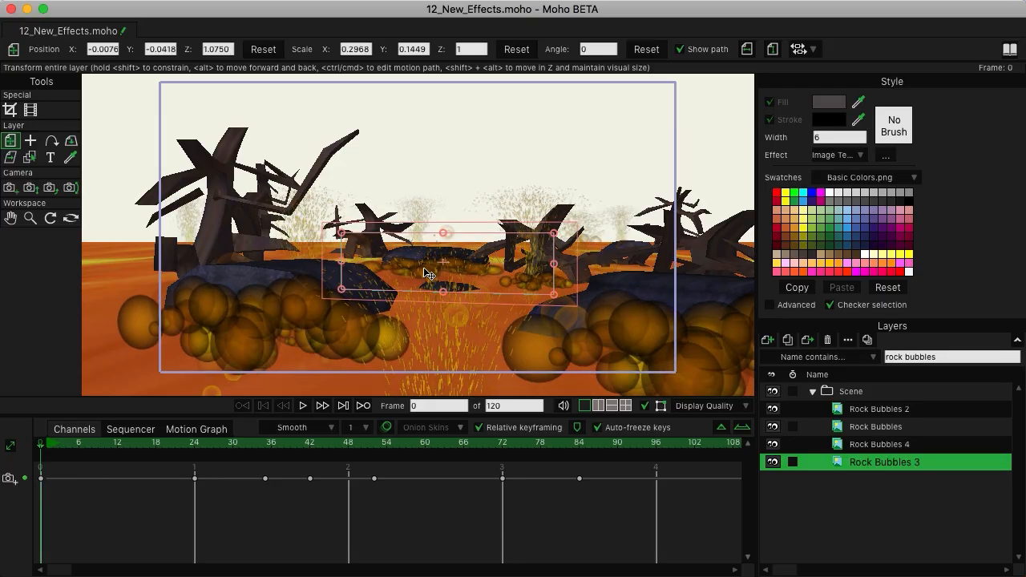